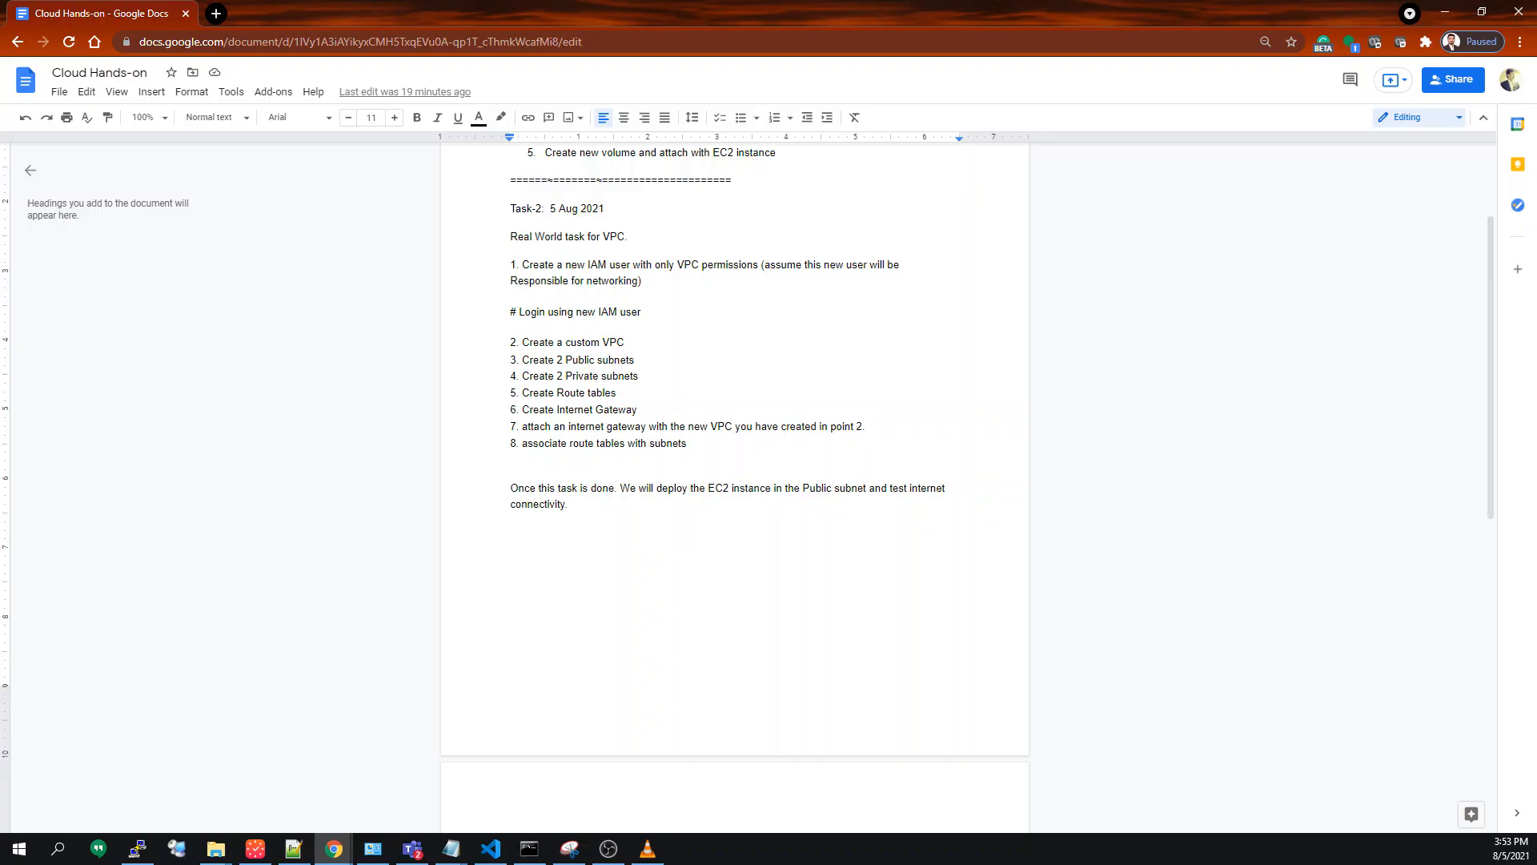
Review the Task-2 date, the real-world VPC task title and the overall list of task items in the document.
drag(569, 504, 510, 281)
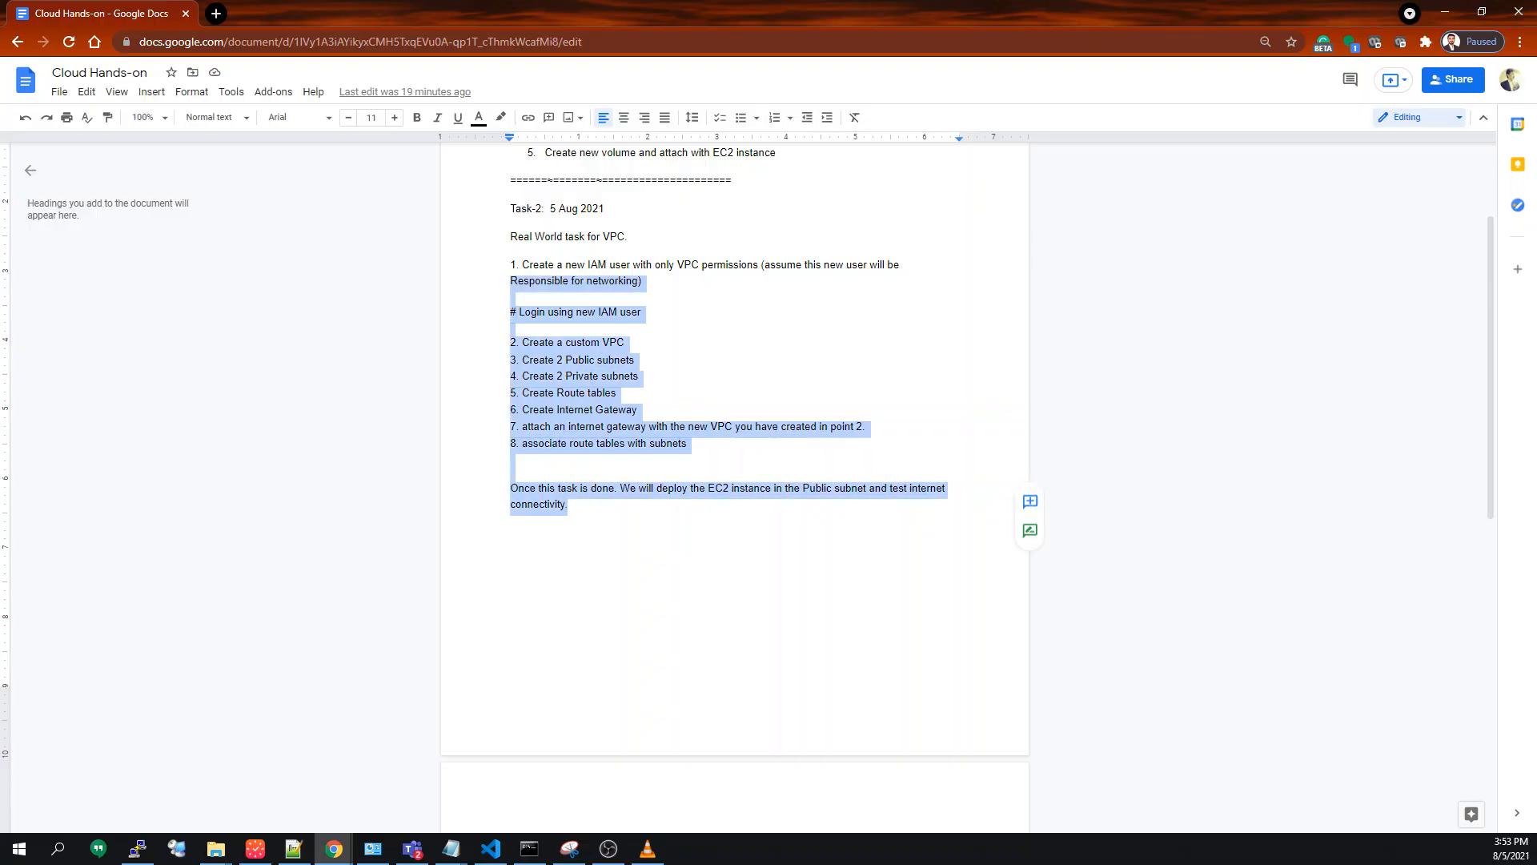
click(511, 536)
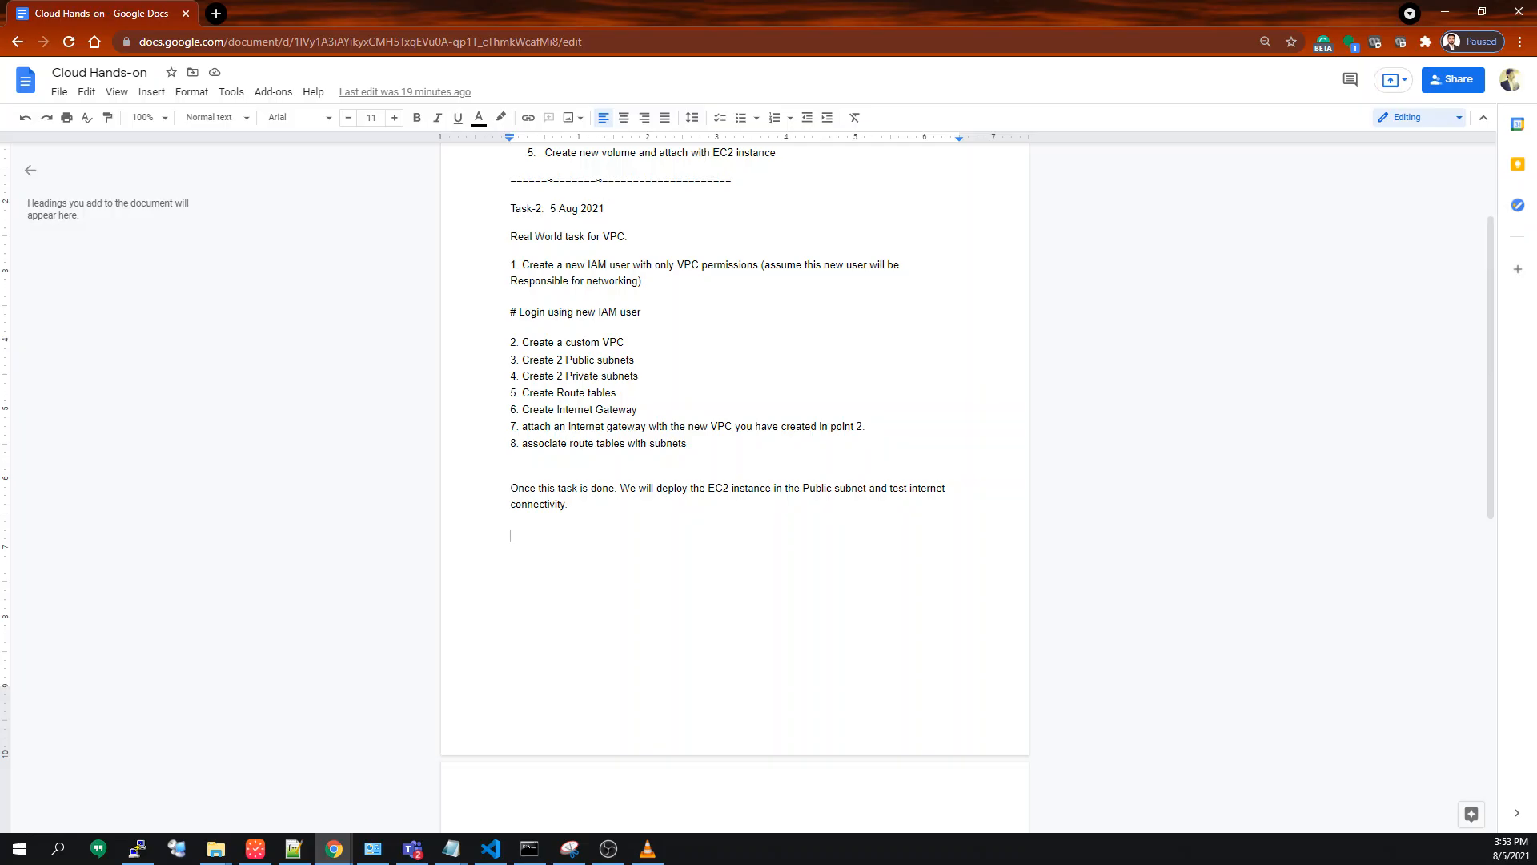
drag(568, 504, 525, 343)
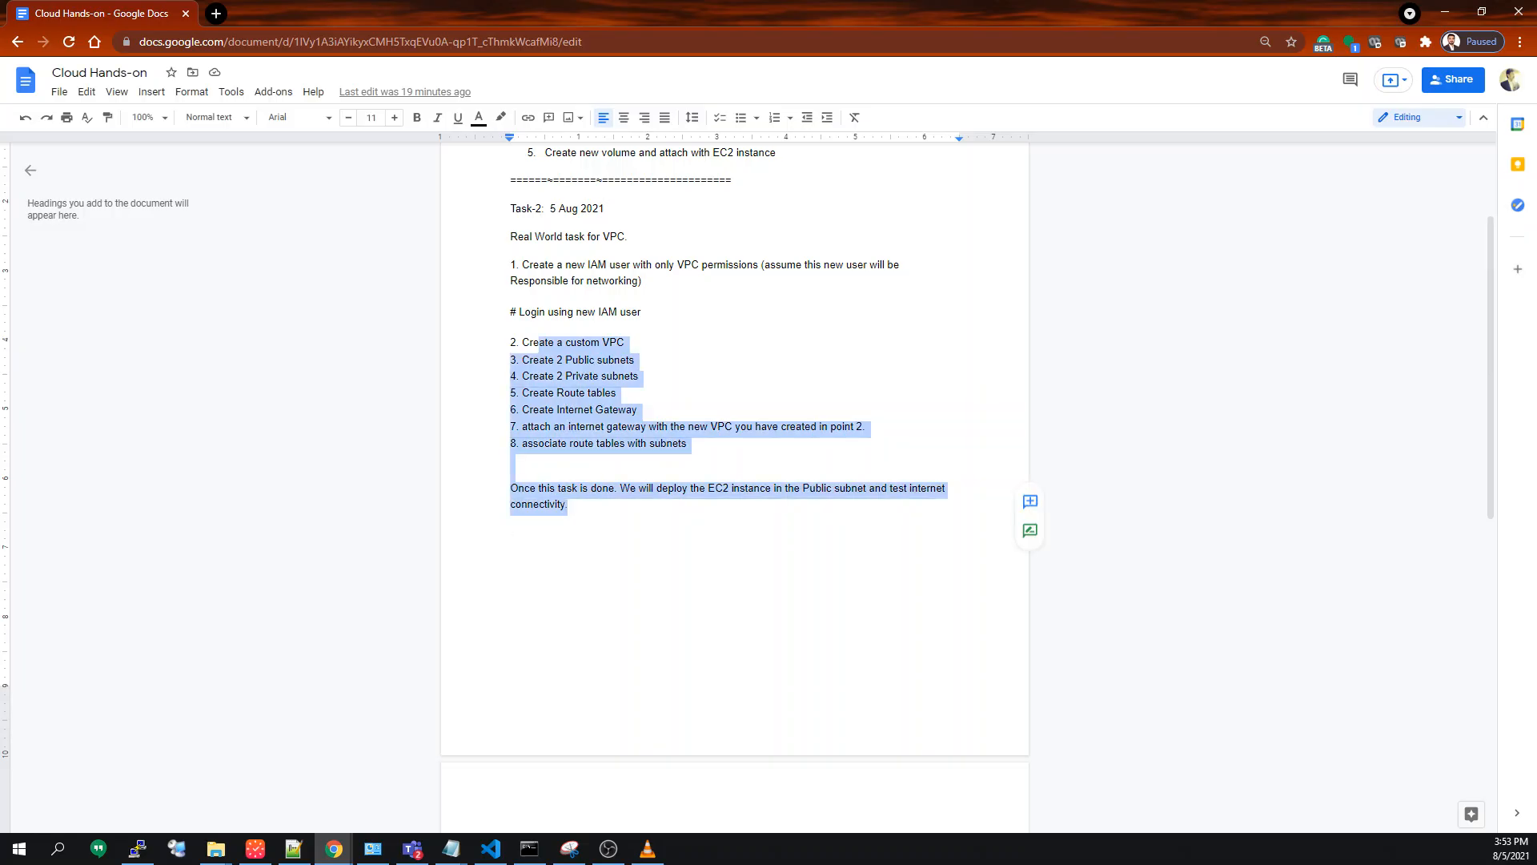
click(642, 313)
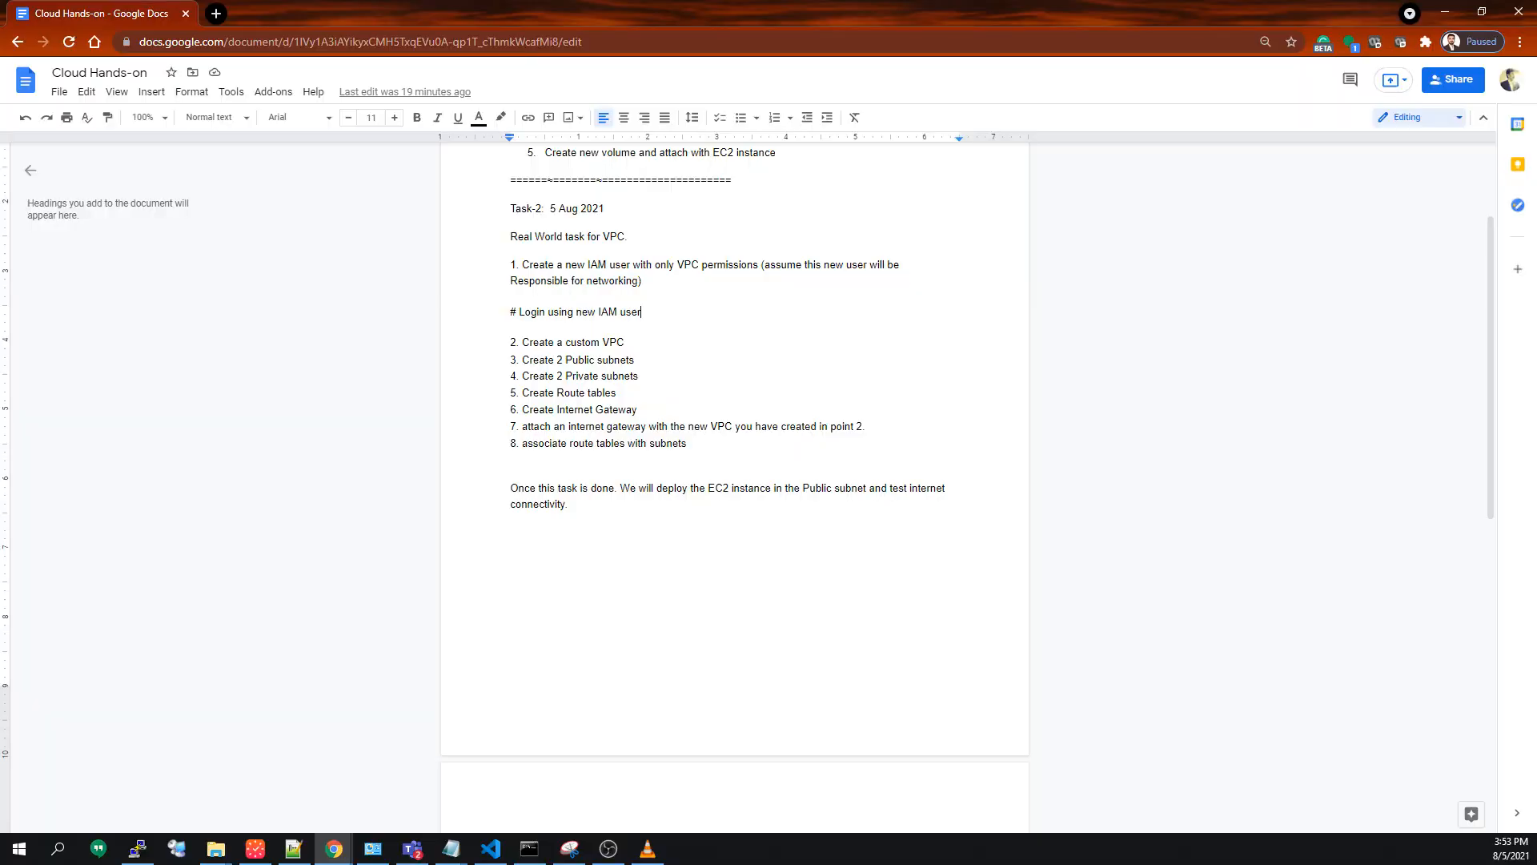
drag(605, 209, 550, 209)
click(606, 209)
drag(510, 237, 618, 237)
click(512, 299)
drag(686, 443, 510, 265)
click(634, 359)
Read the task items on creating an IAM user with only VPC permissions and logging in as that user.
drag(518, 264, 753, 265)
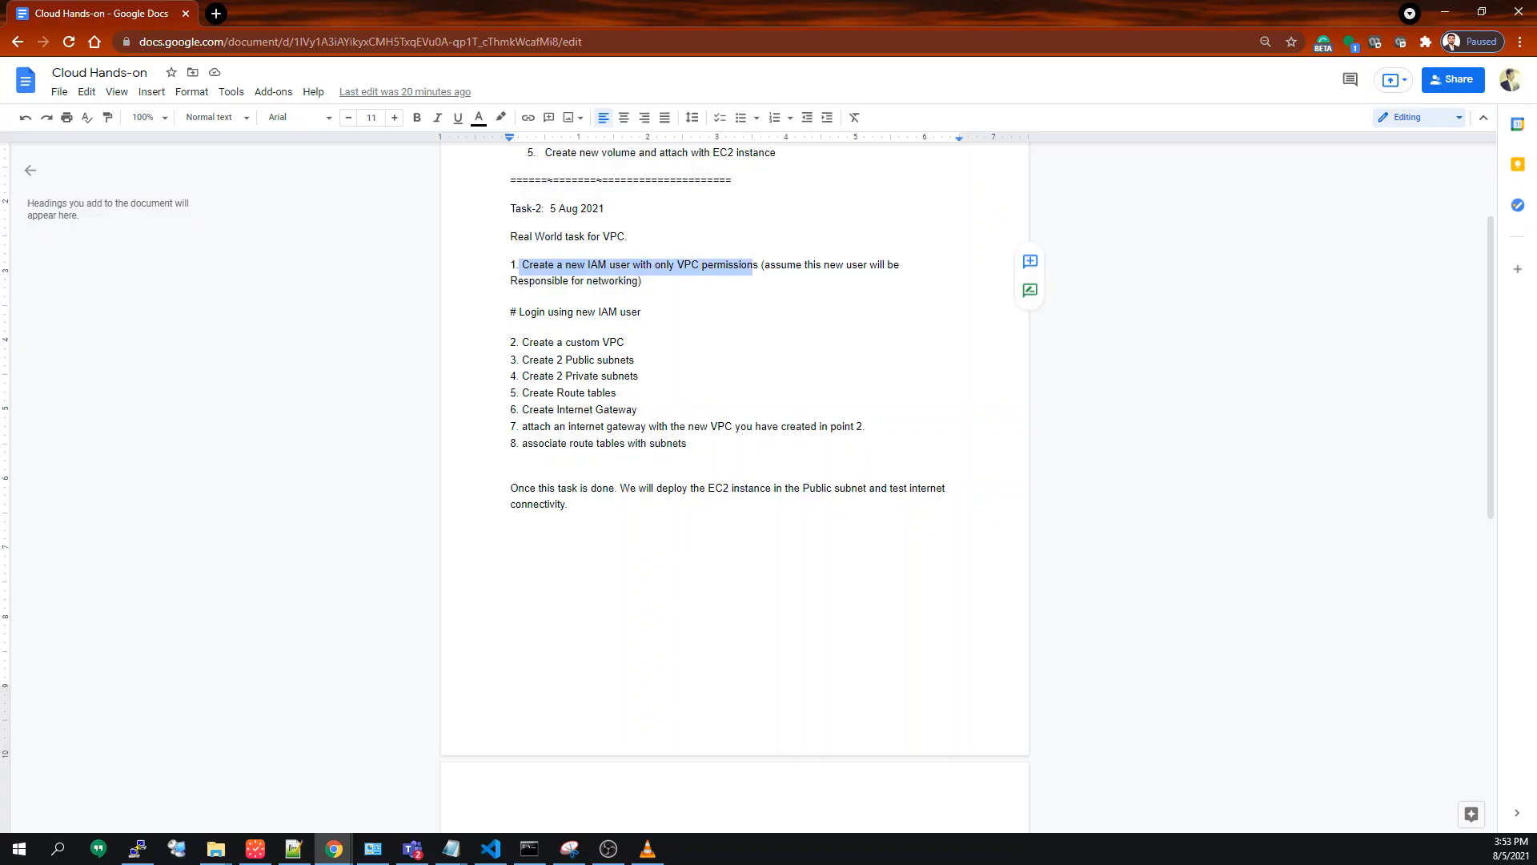
click(772, 310)
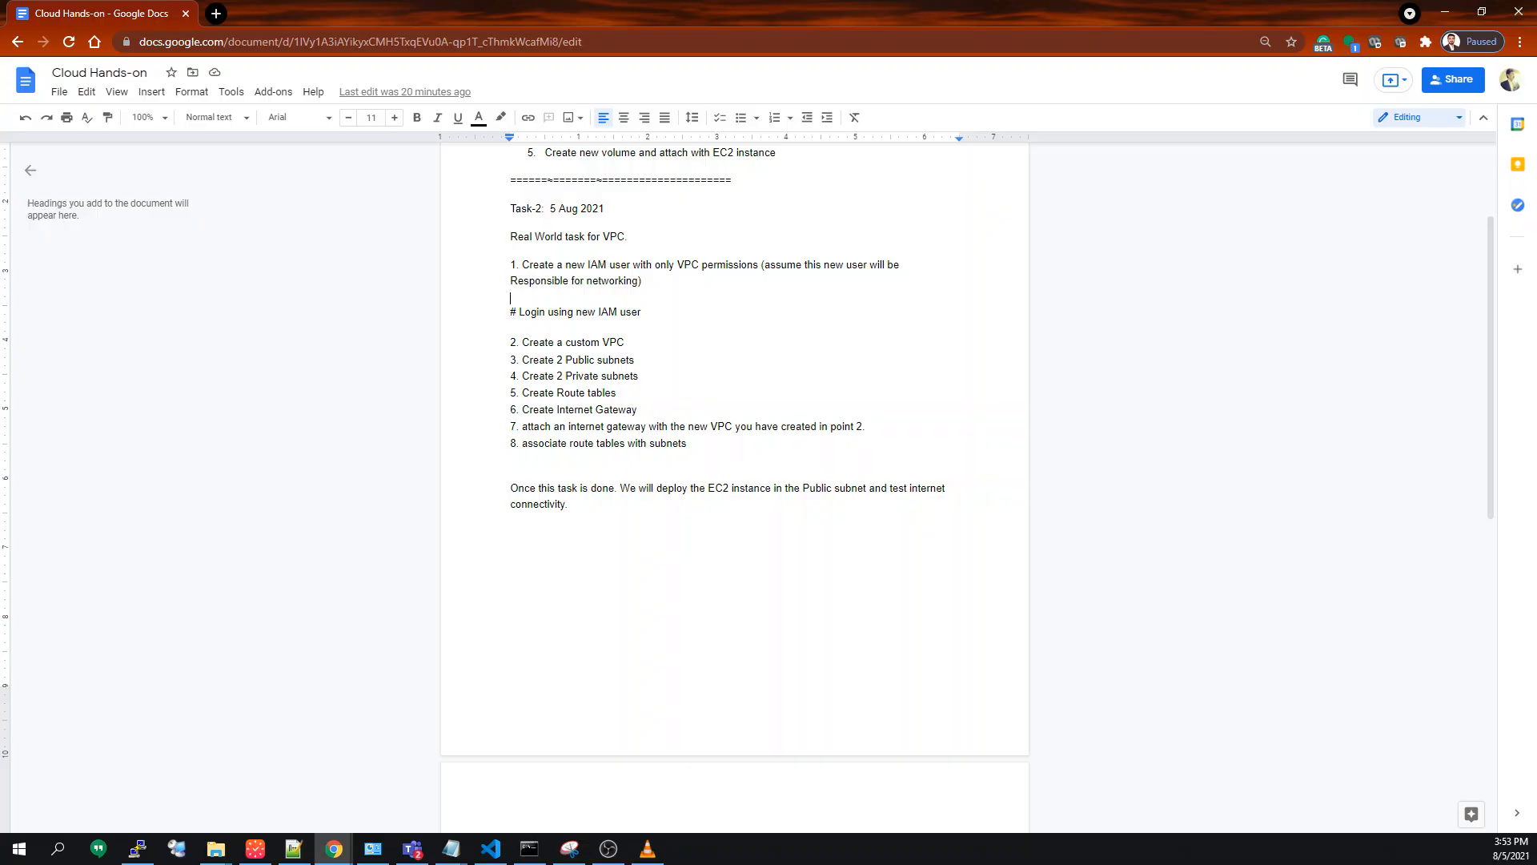
drag(638, 281, 592, 281)
click(643, 312)
drag(625, 343, 539, 343)
click(626, 343)
drag(642, 312, 519, 313)
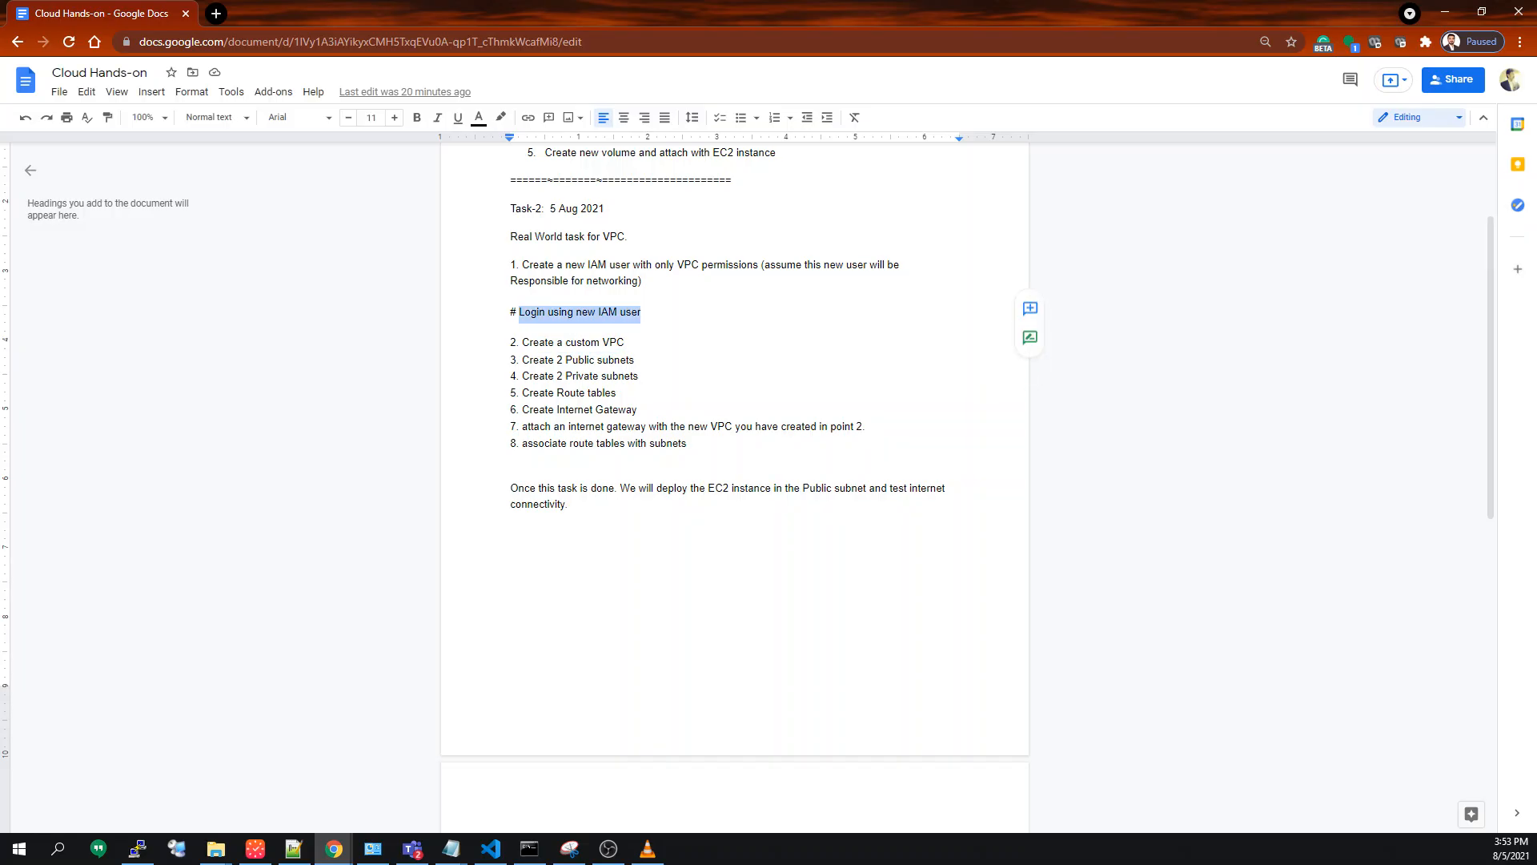
click(625, 342)
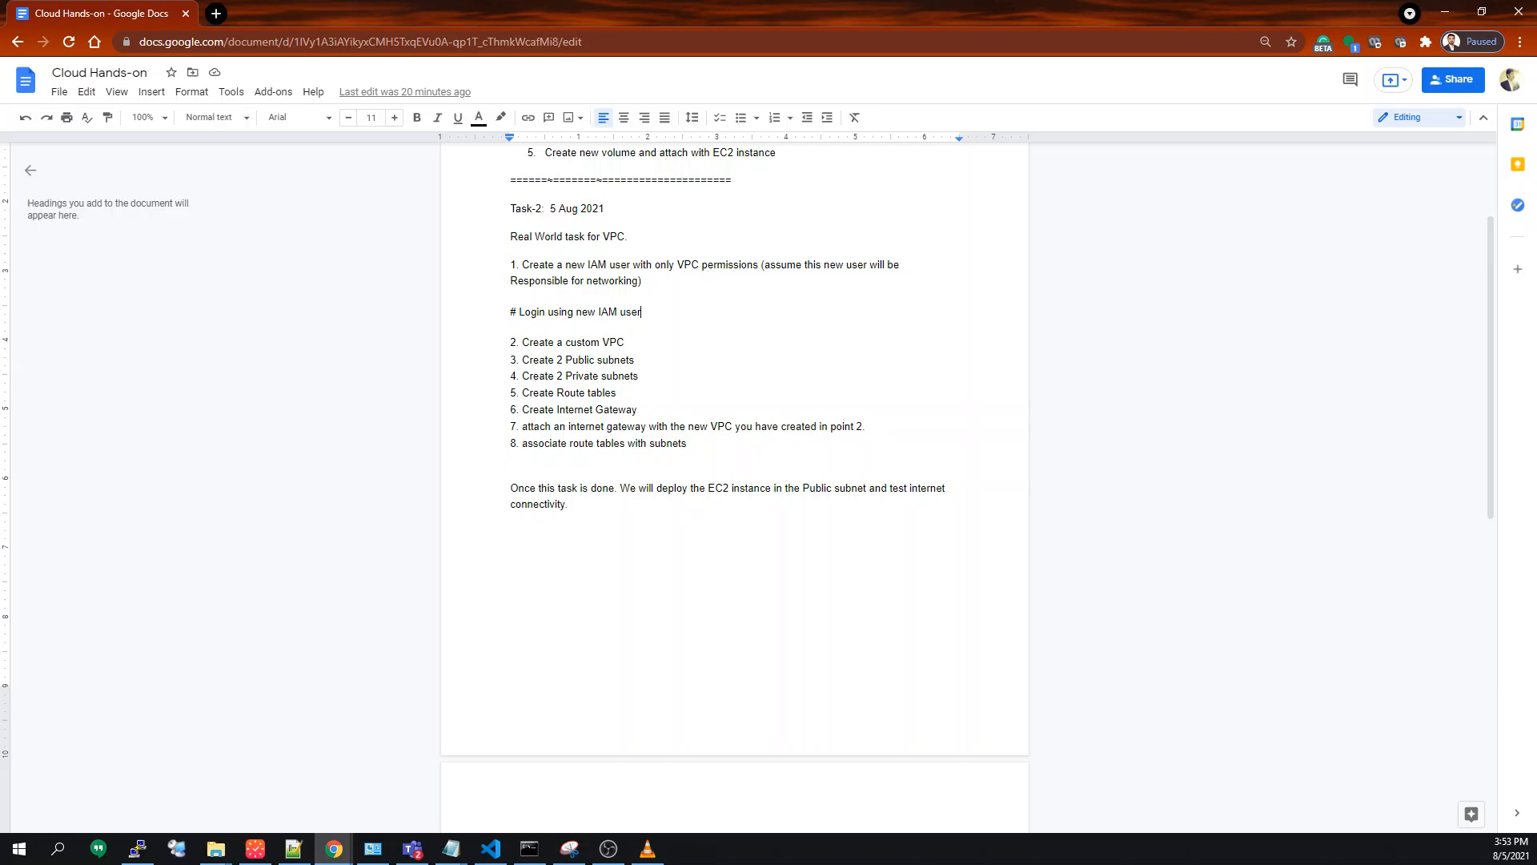
mouse_move(641, 312)
mouse_down()
mouse_move(598, 313)
mouse_move(644, 326)
mouse_up()
drag(609, 265, 589, 265)
drag(641, 312, 512, 328)
click(636, 360)
Read the task items on creating subnets, route tables and an internet gateway, and associating route tables with subnets.
drag(636, 360, 530, 361)
click(617, 393)
drag(639, 376, 529, 376)
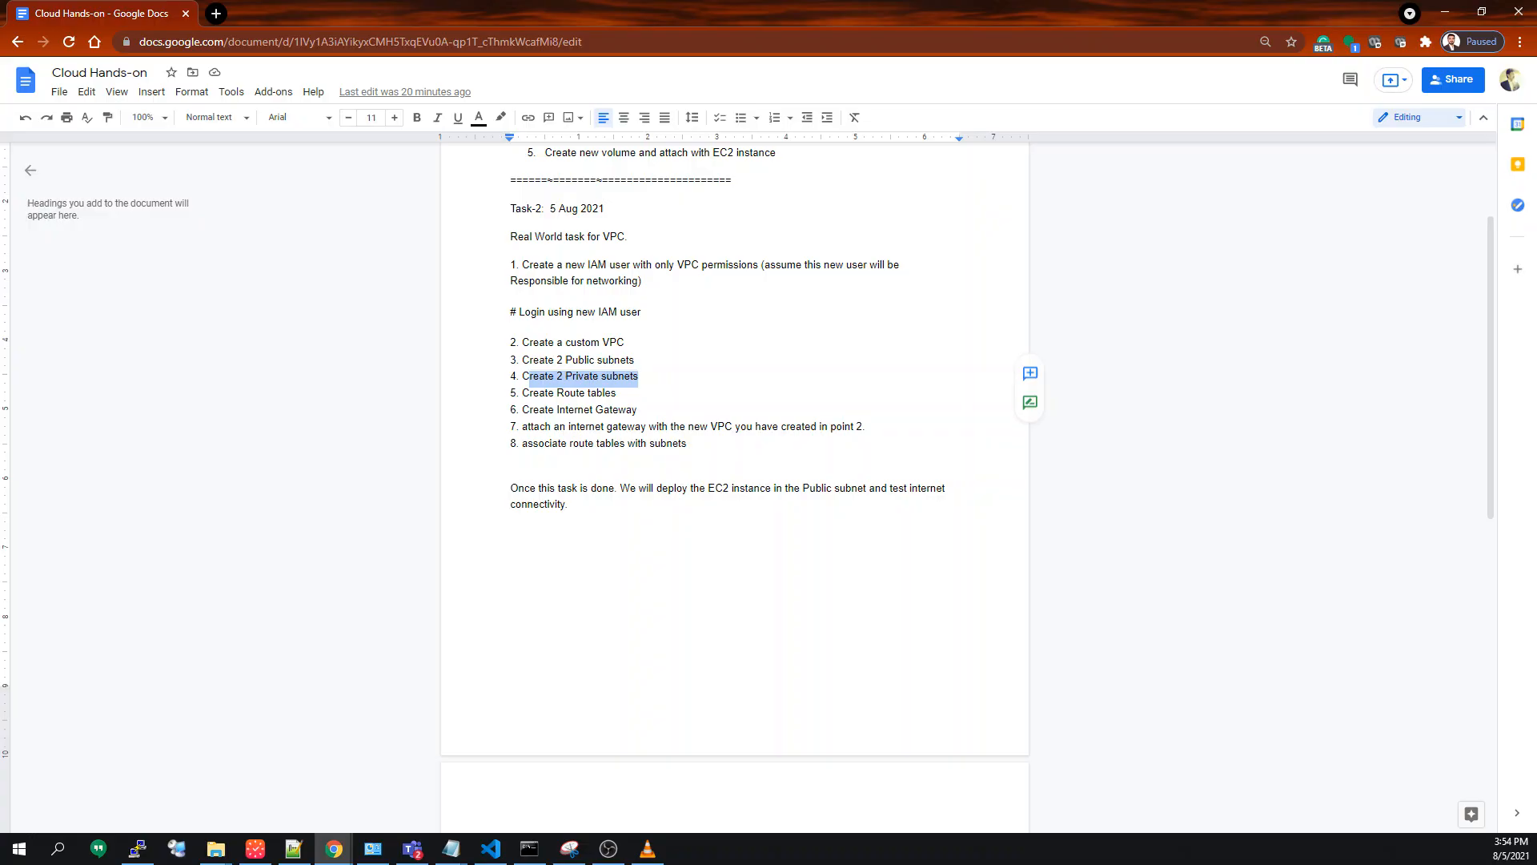
click(618, 393)
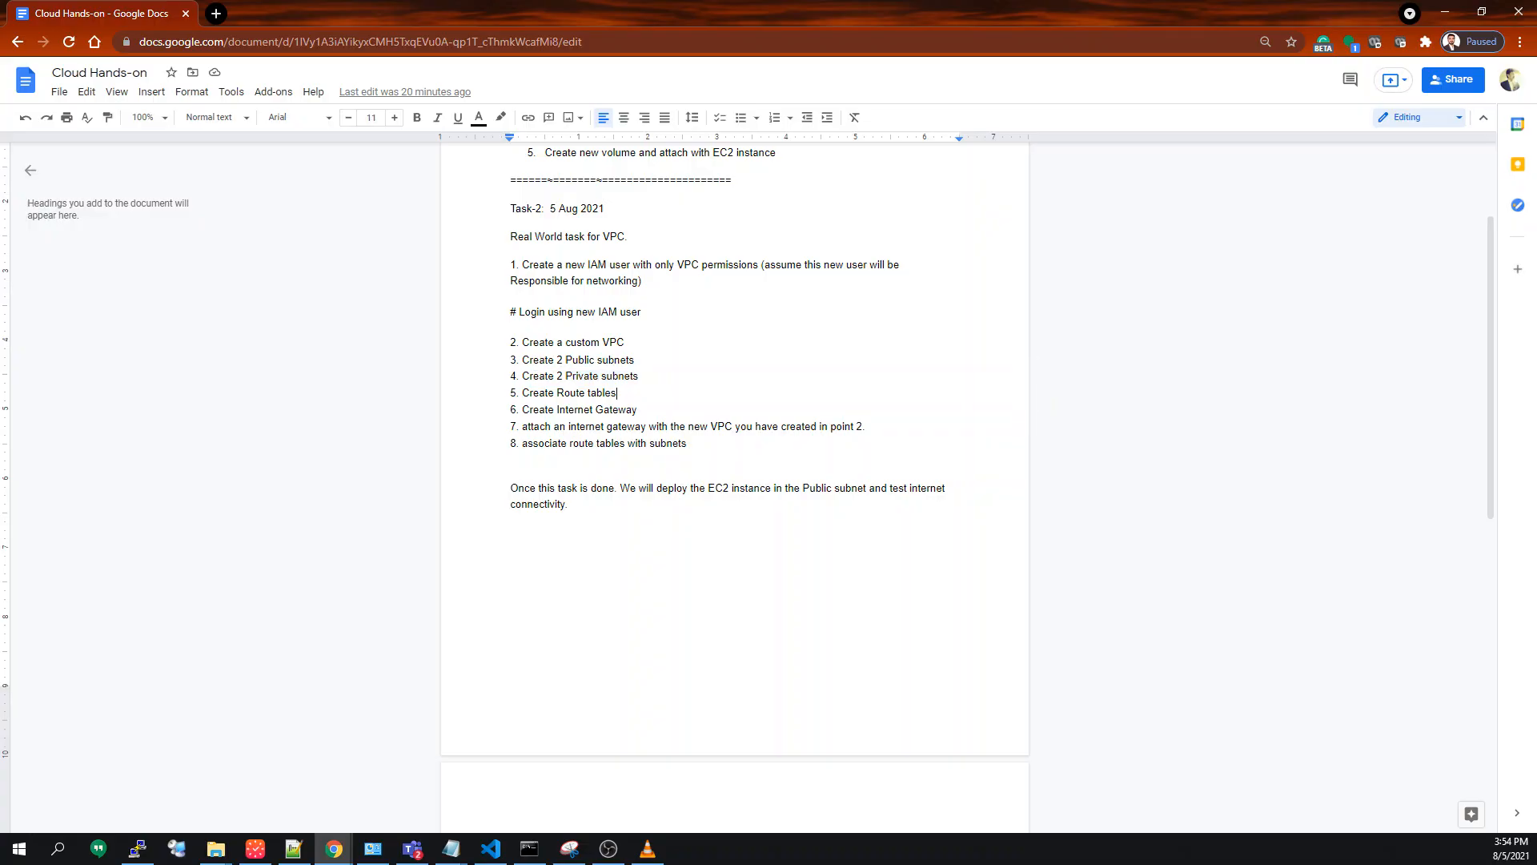
drag(617, 393, 529, 376)
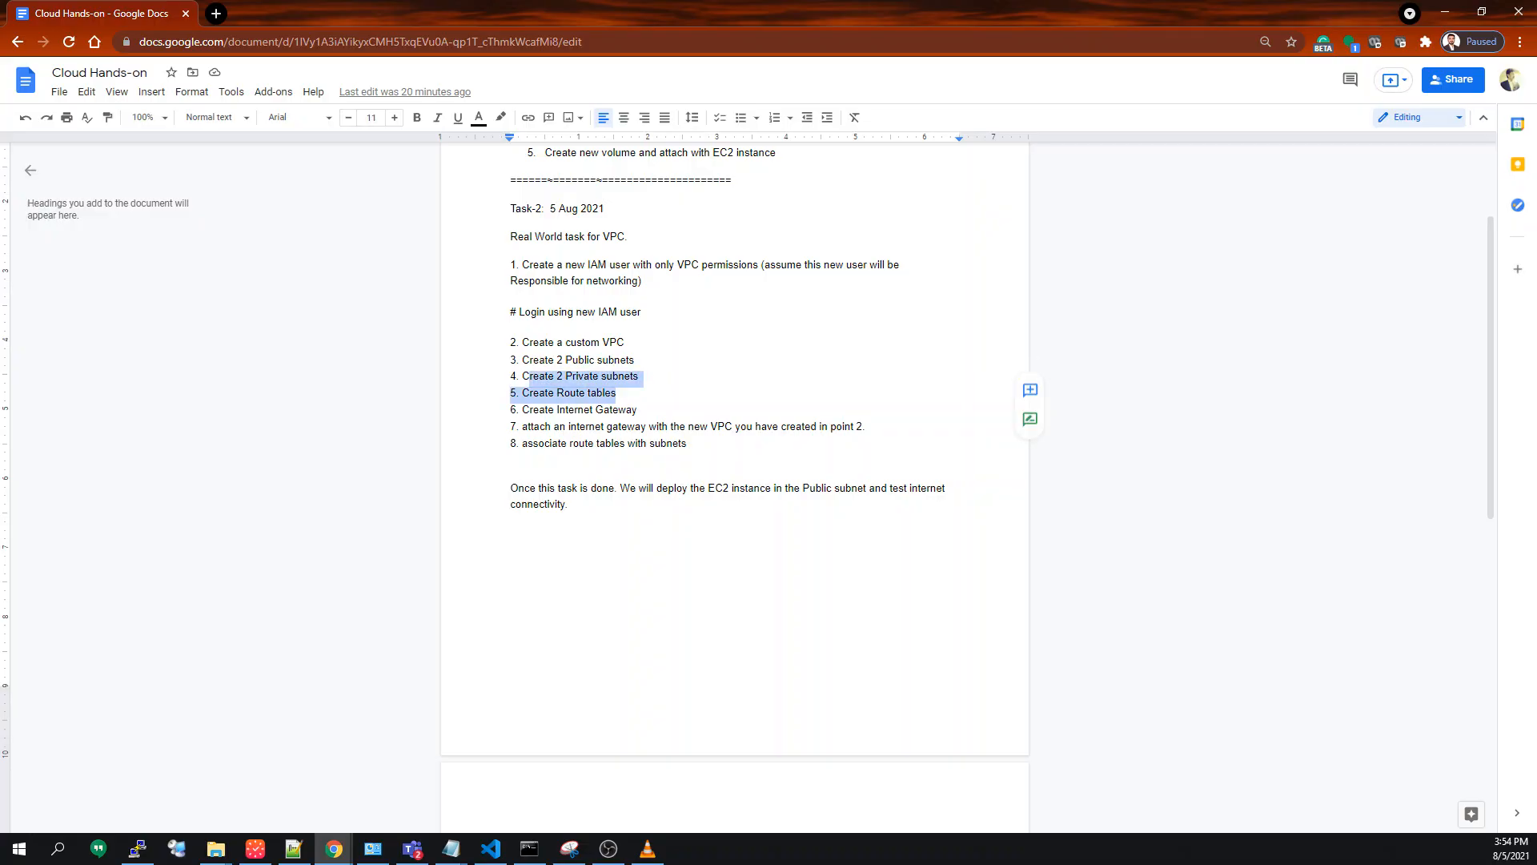
click(618, 393)
drag(638, 409, 538, 410)
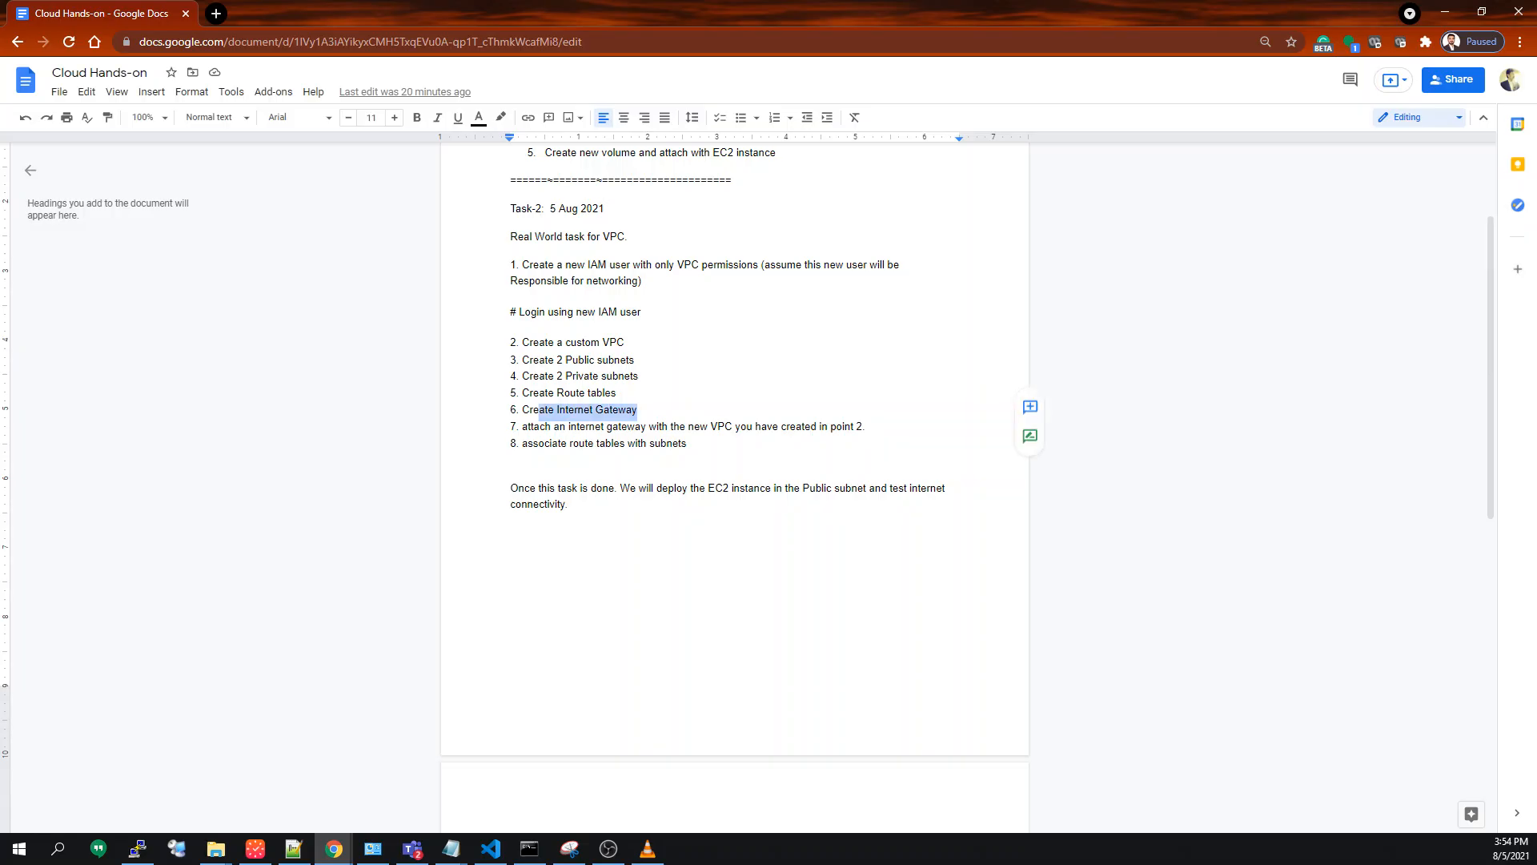
click(617, 393)
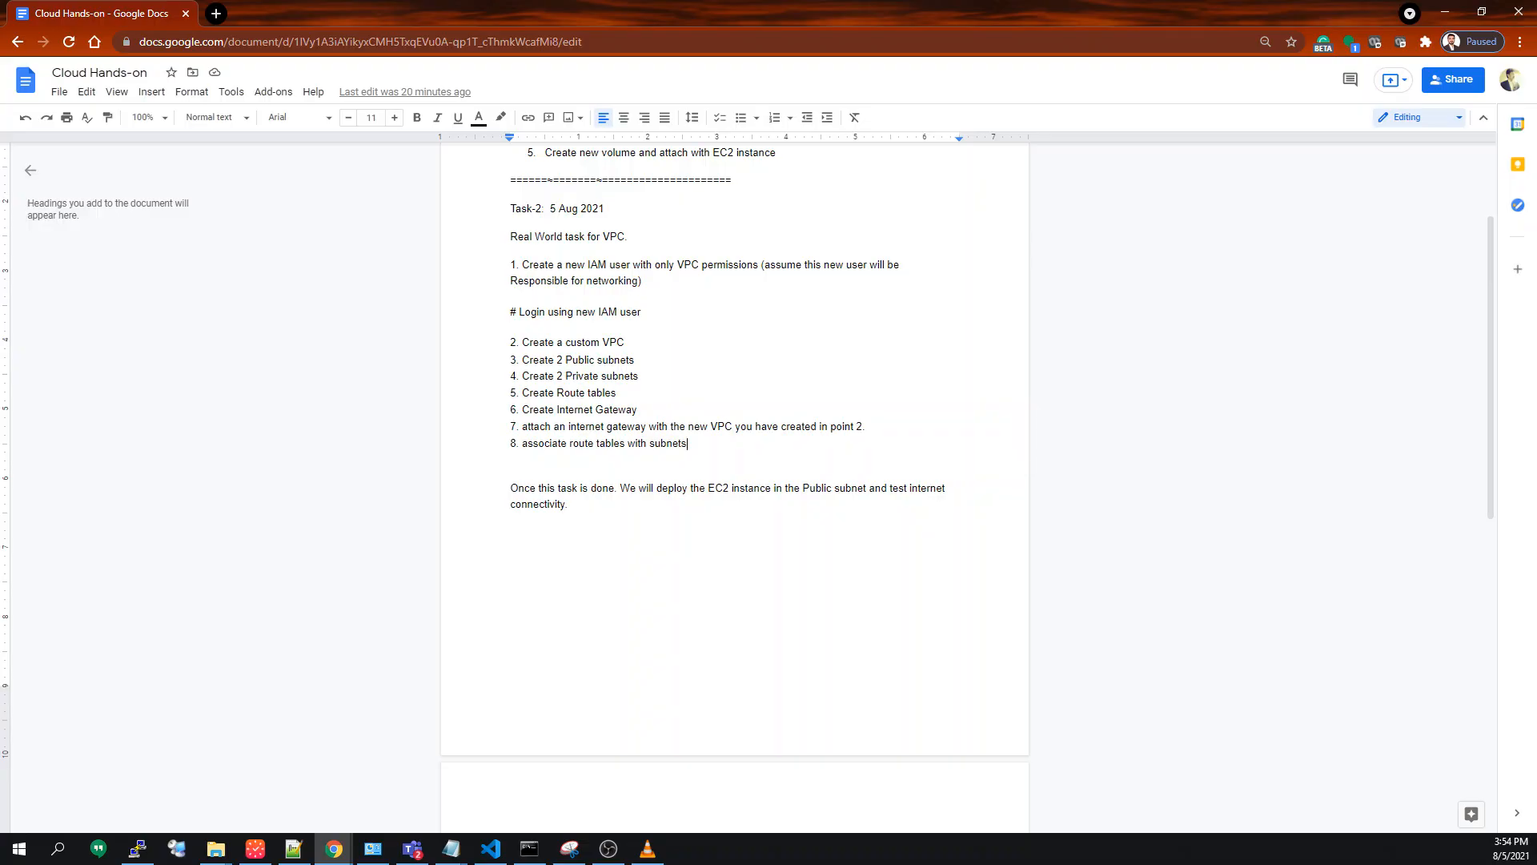
drag(529, 342, 625, 342)
click(688, 444)
drag(688, 444, 522, 444)
click(512, 460)
double_click(565, 444)
click(522, 445)
Switch to the AWS Management Console and check the signed-in account and the selected region.
mouse_move(334, 849)
click(417, 792)
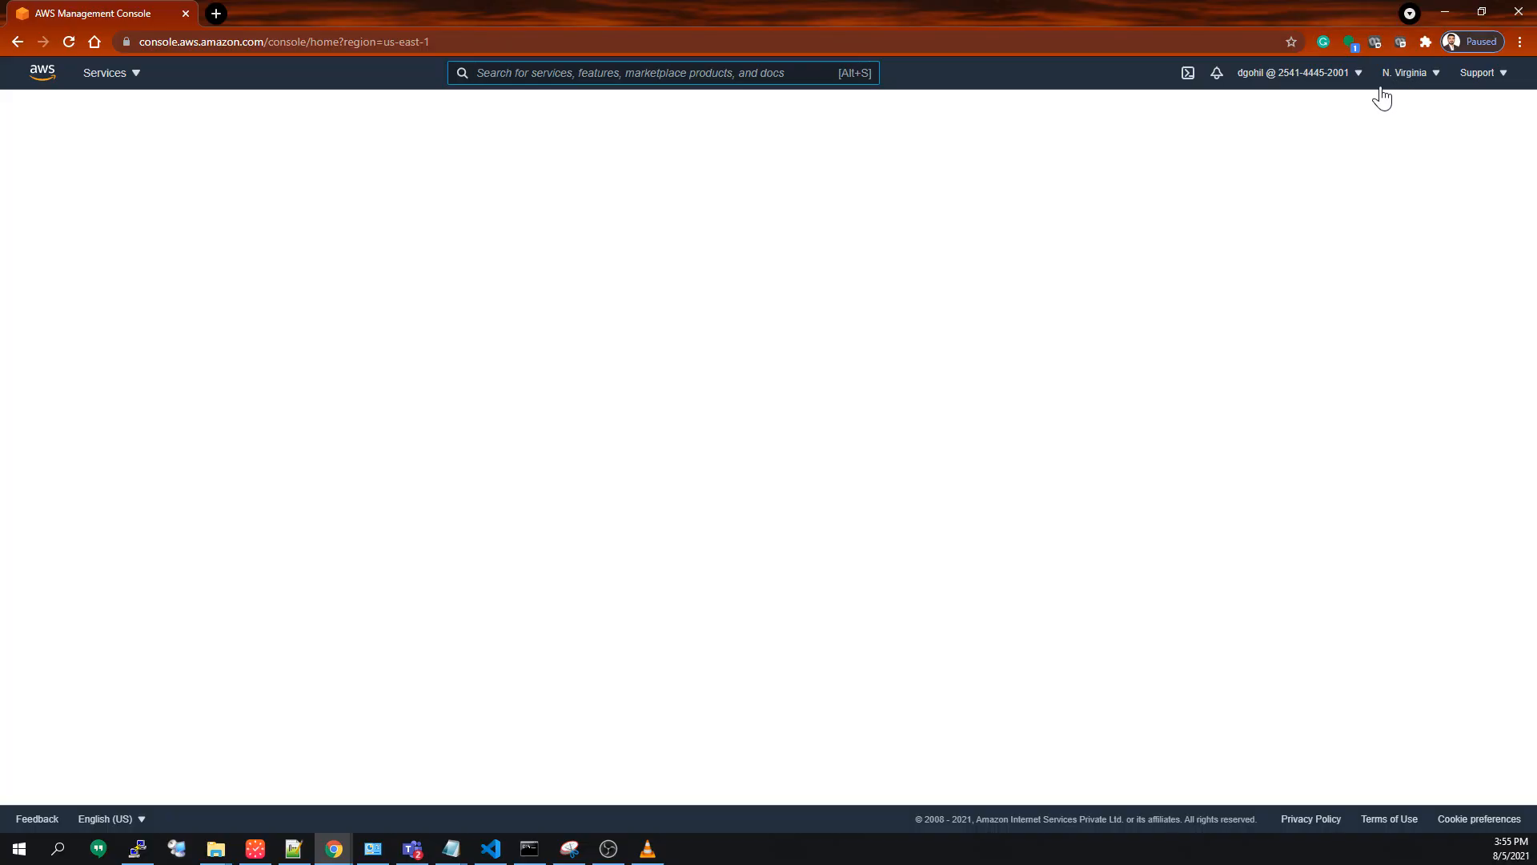
click(1329, 76)
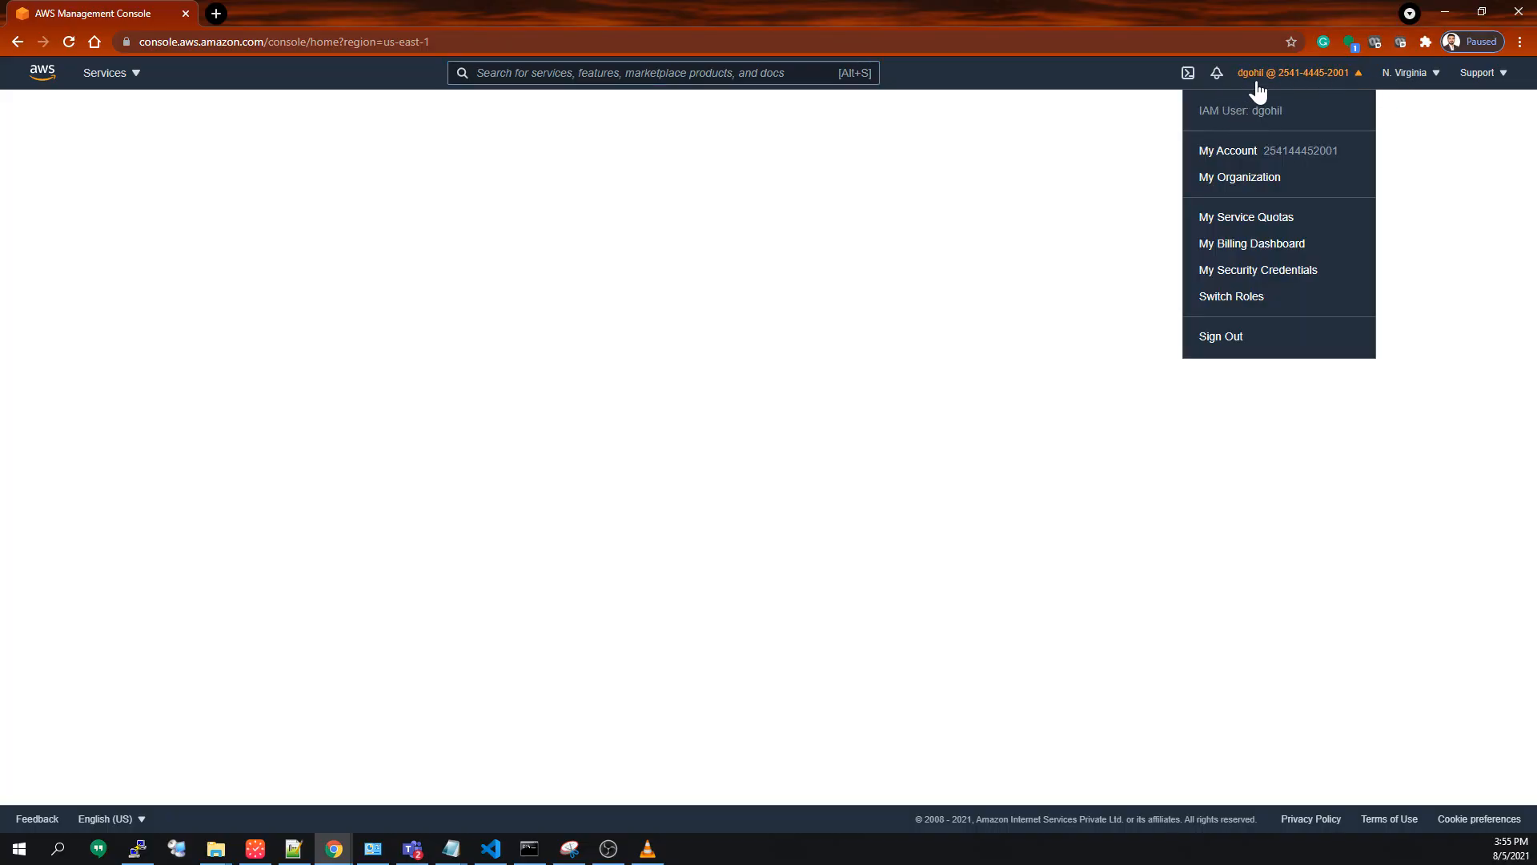
click(1416, 79)
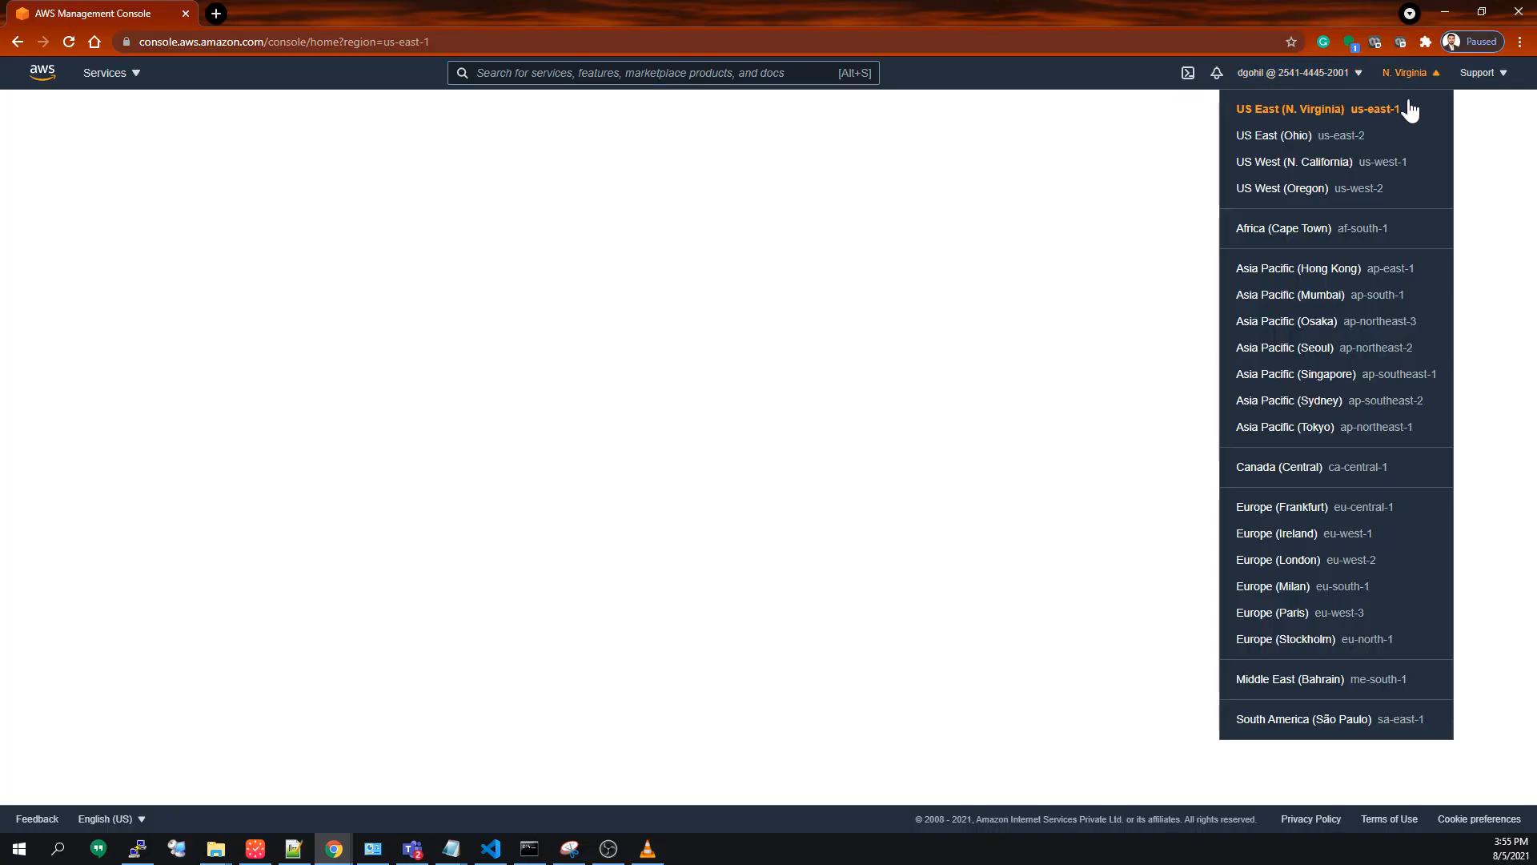
click(1415, 84)
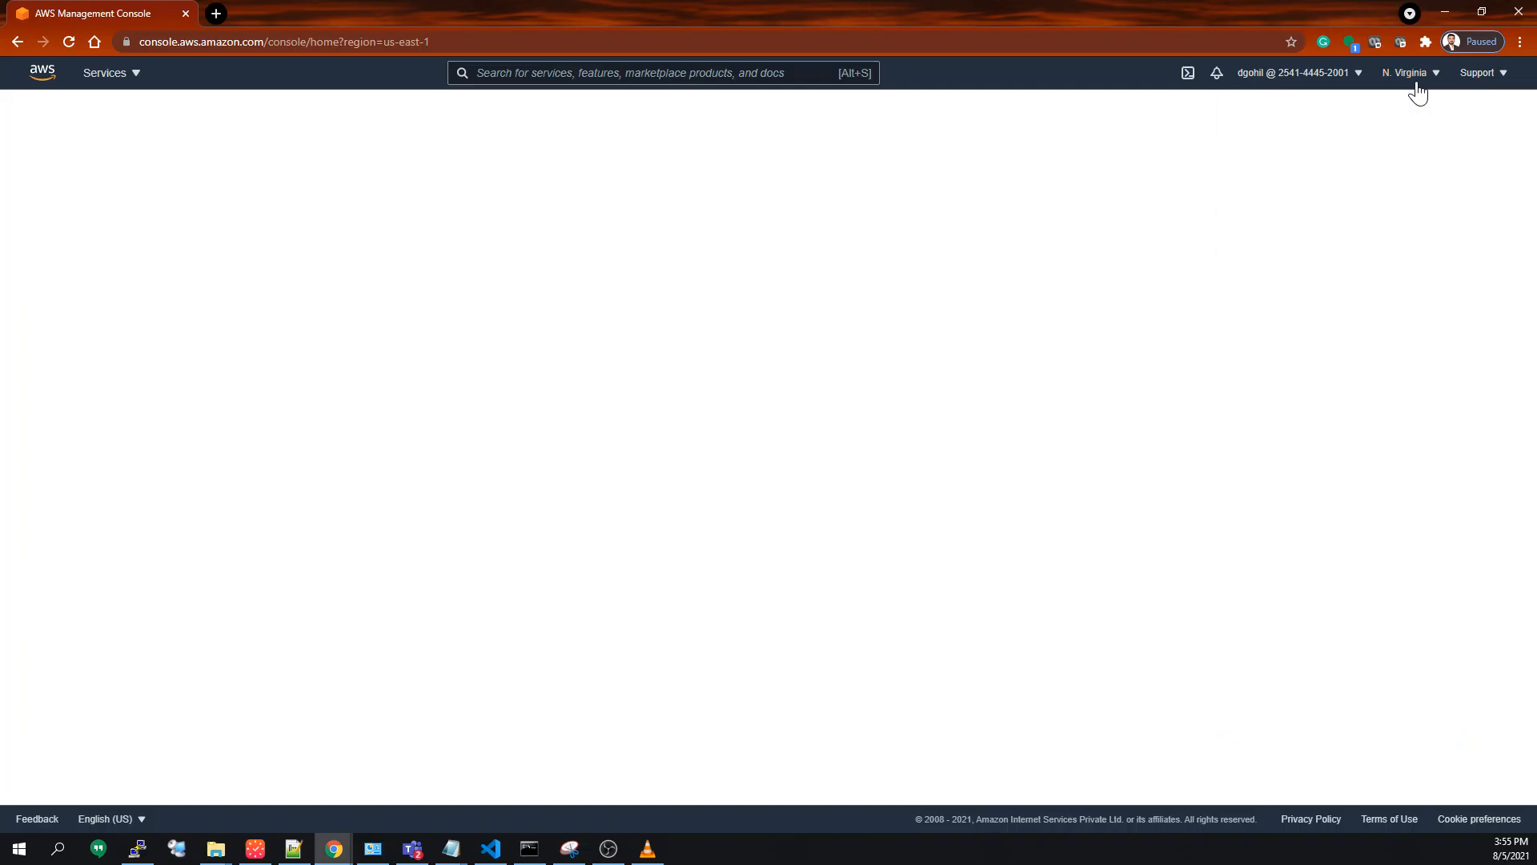
Return to the console home, find the IAM service and open its list of users.
click(42, 72)
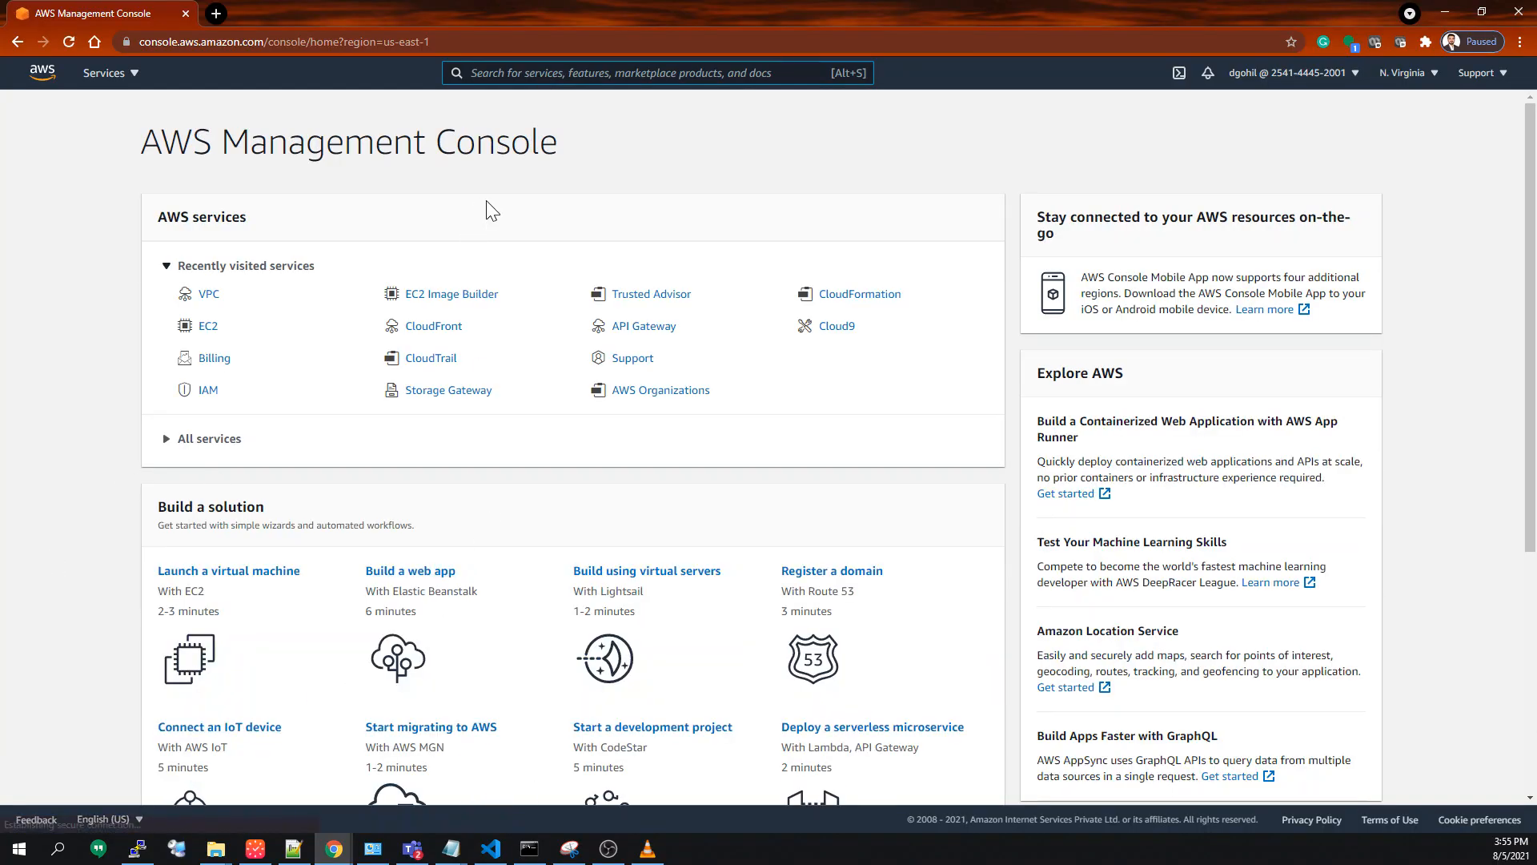
text(iam)
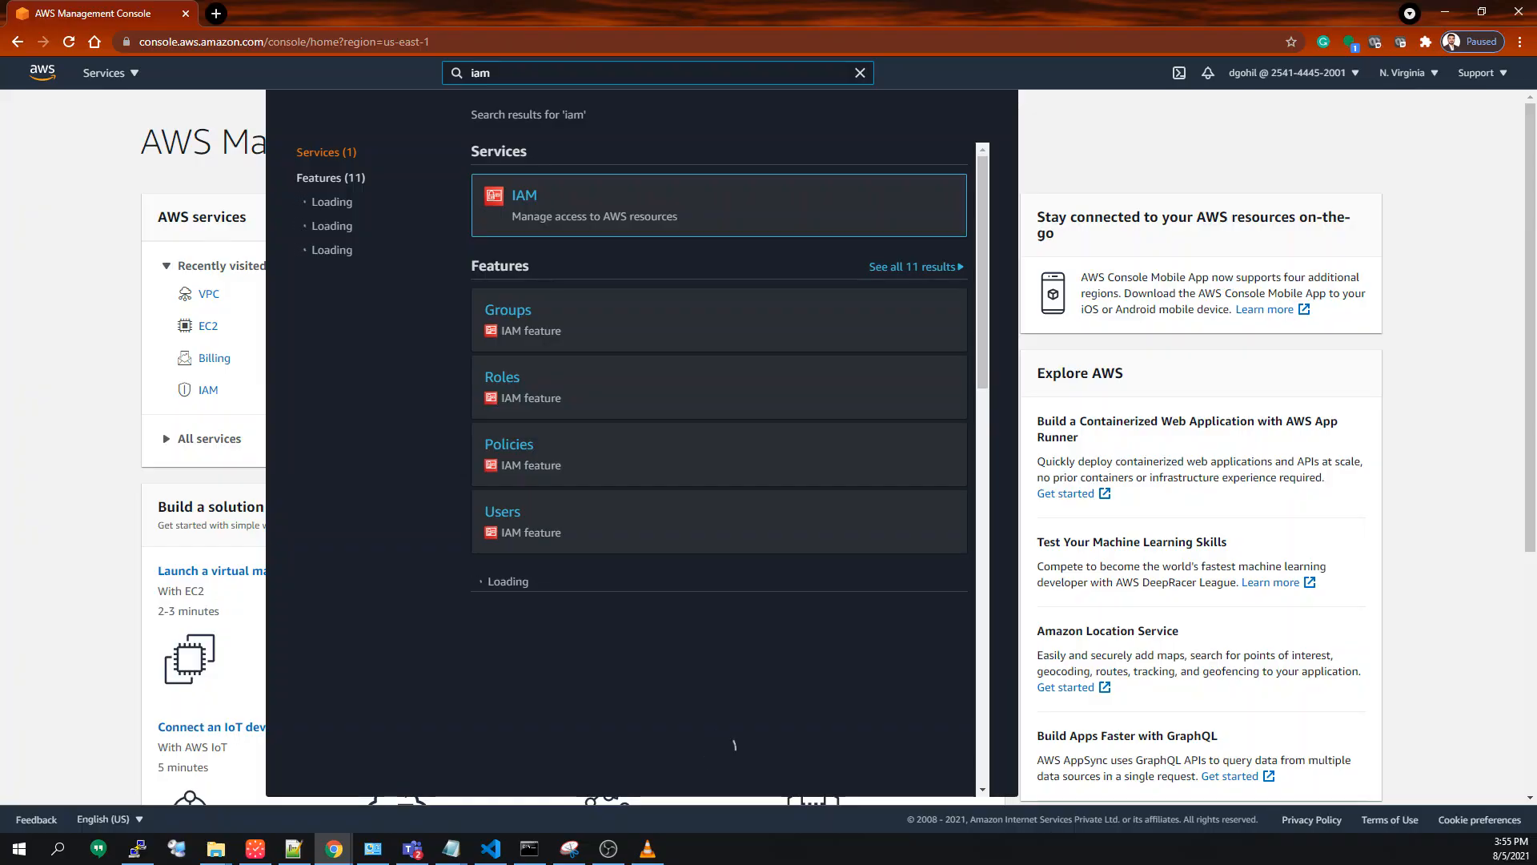
click(526, 201)
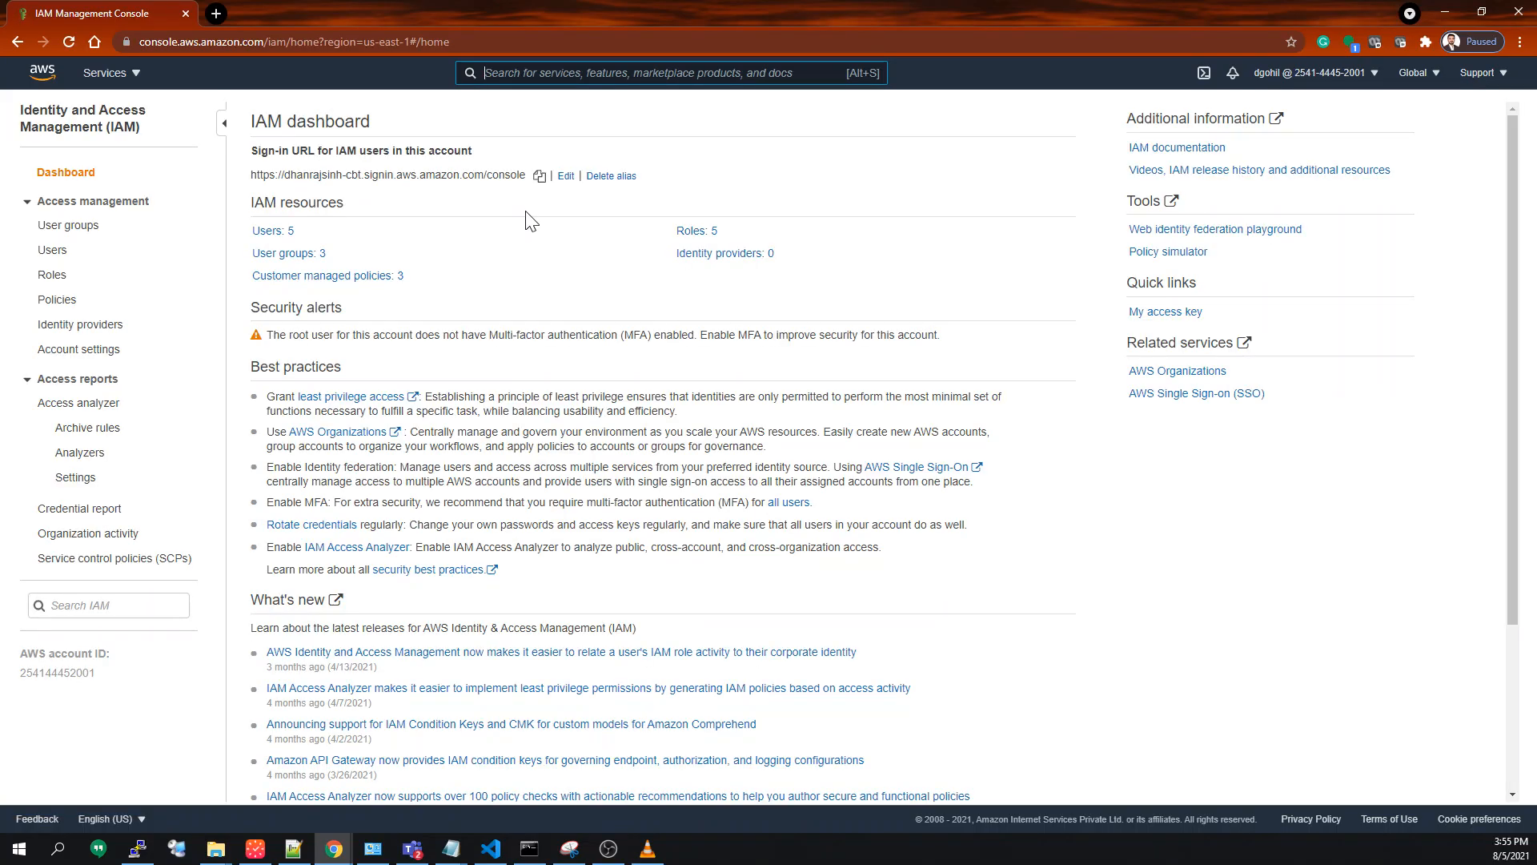
click(52, 250)
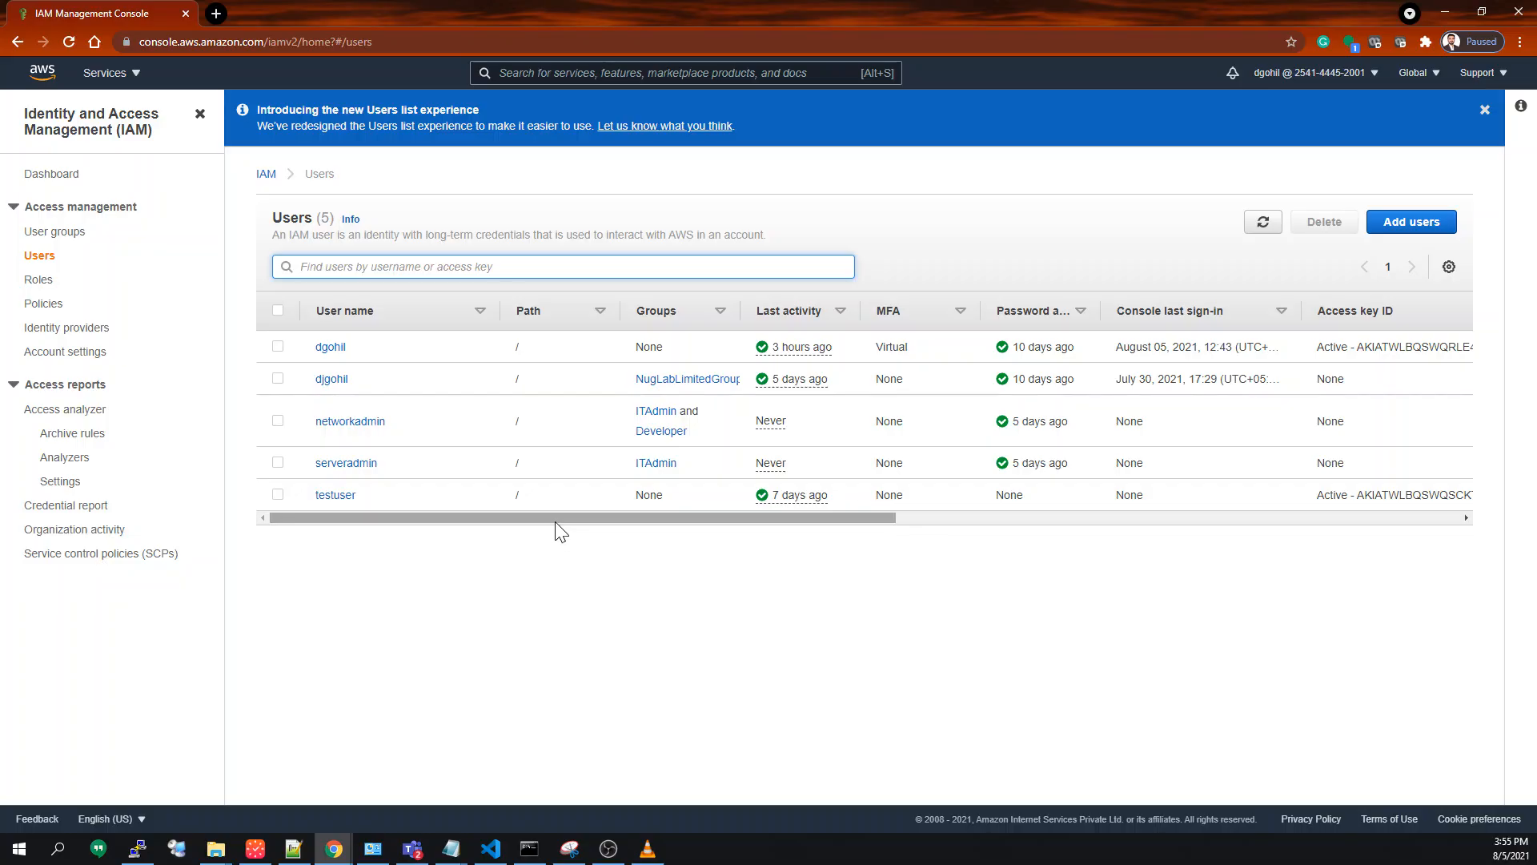
scroll(555, 517, right, 4)
scroll(570, 522, left, 4)
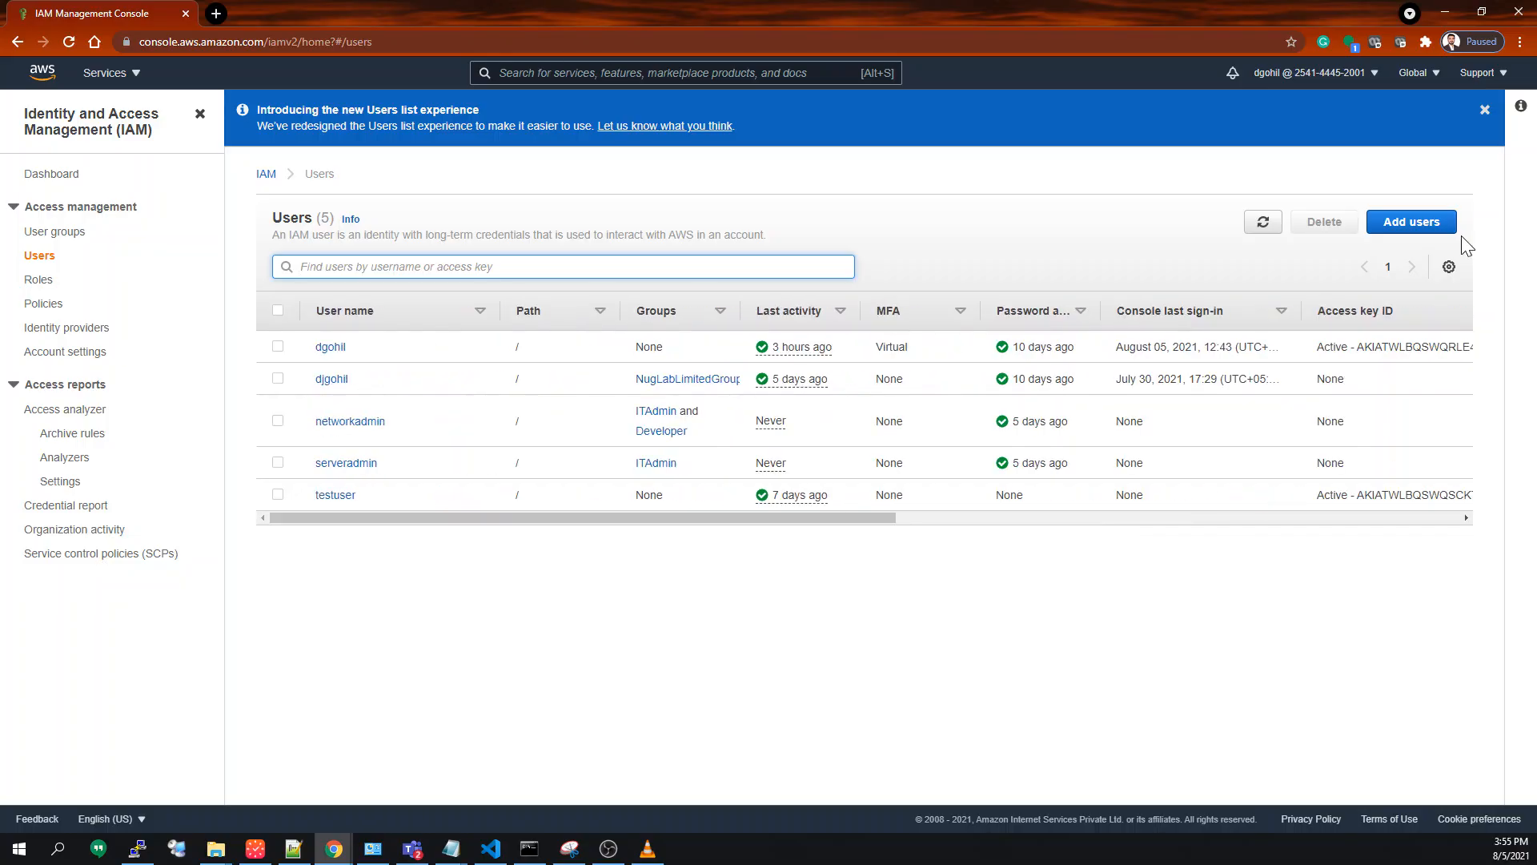
Start adding an IAM user named vpcadmin with AWS Management Console access.
click(1403, 231)
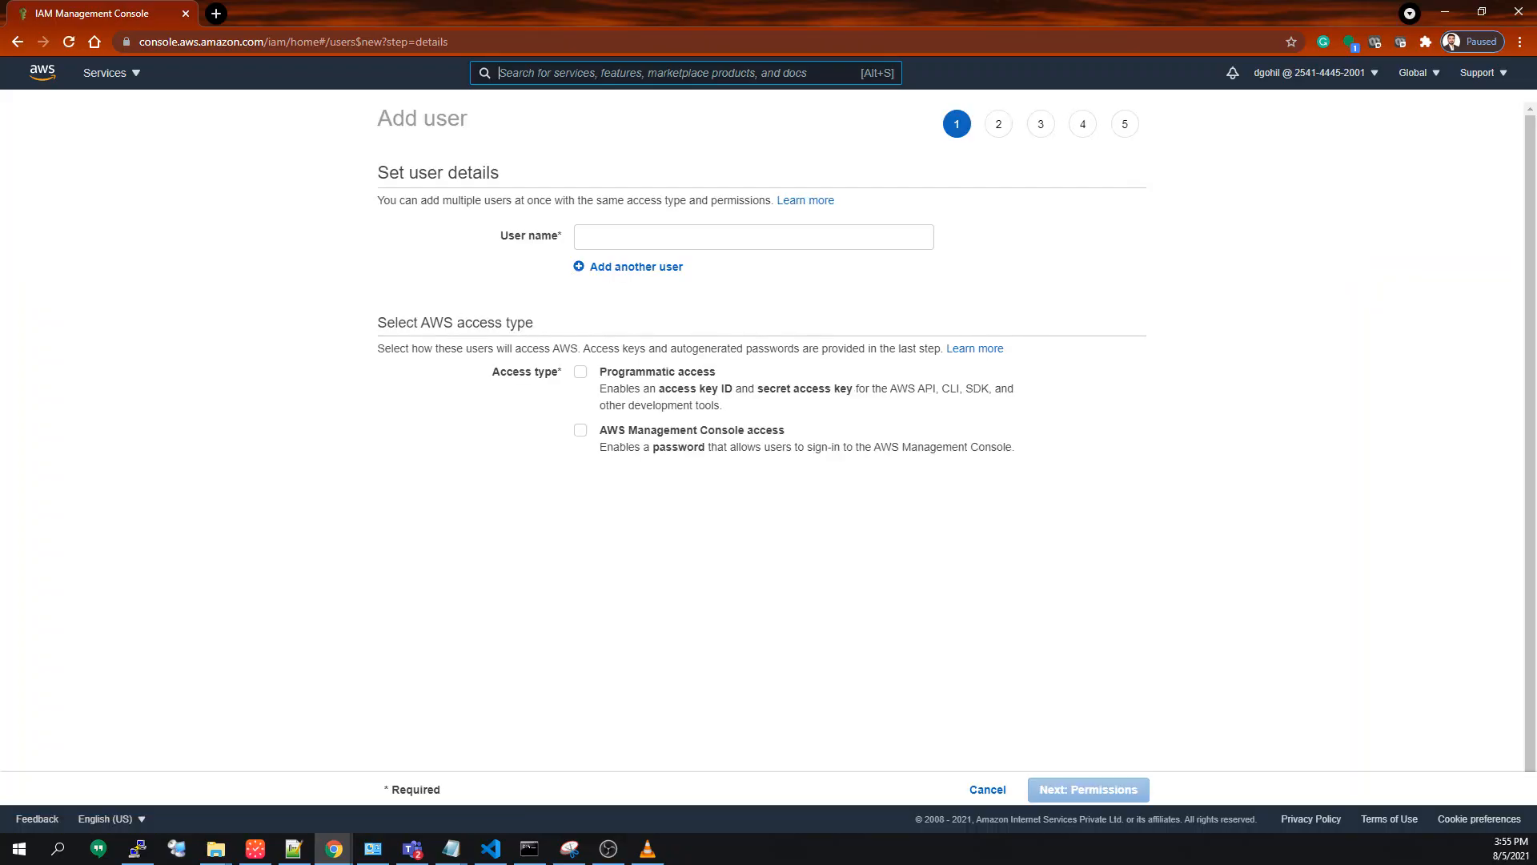
click(752, 237)
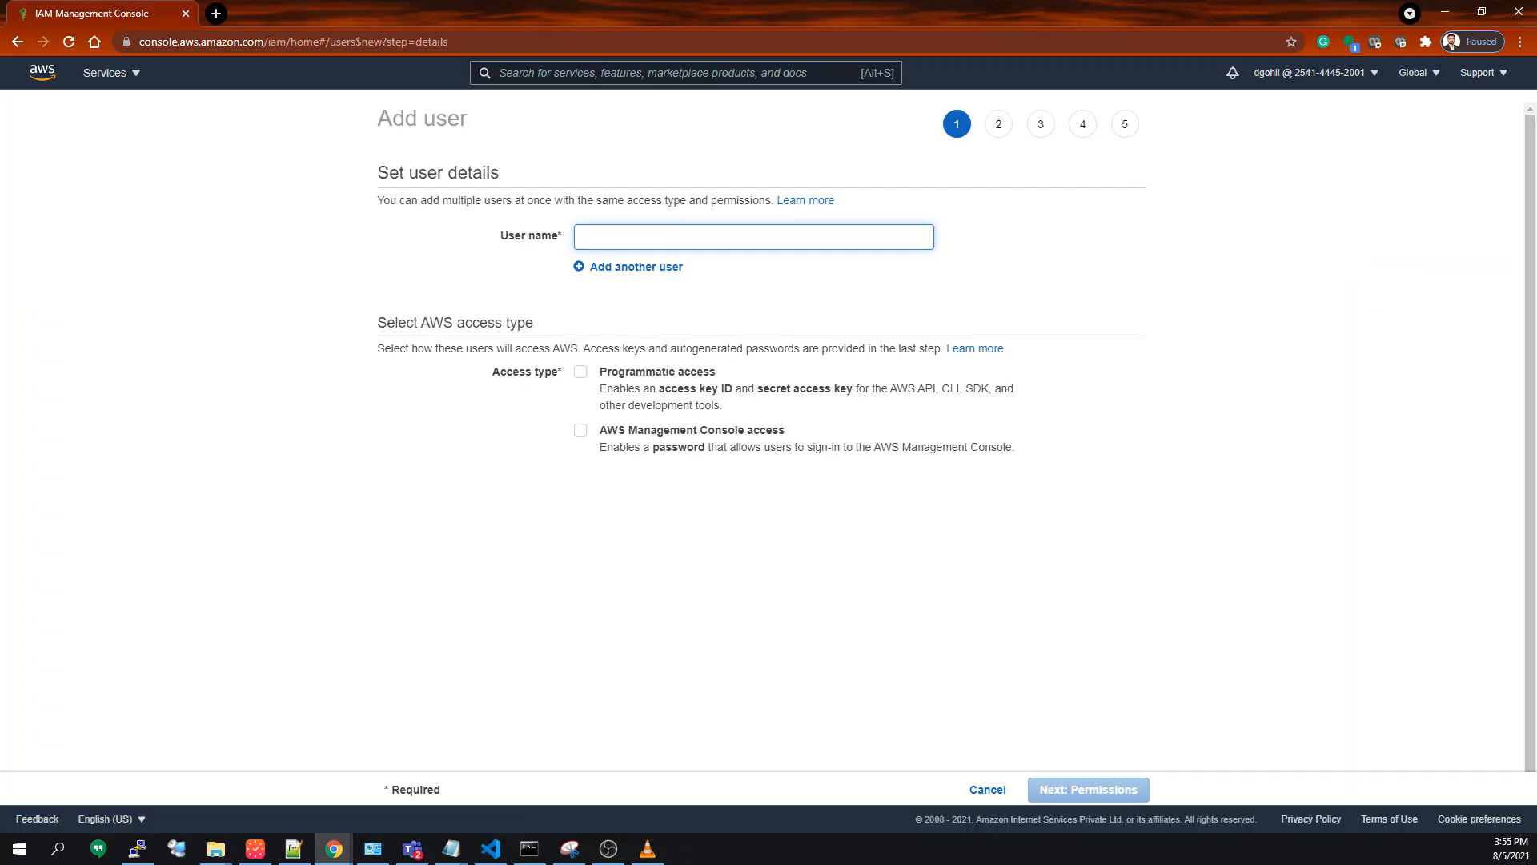
text(vpcadmin)
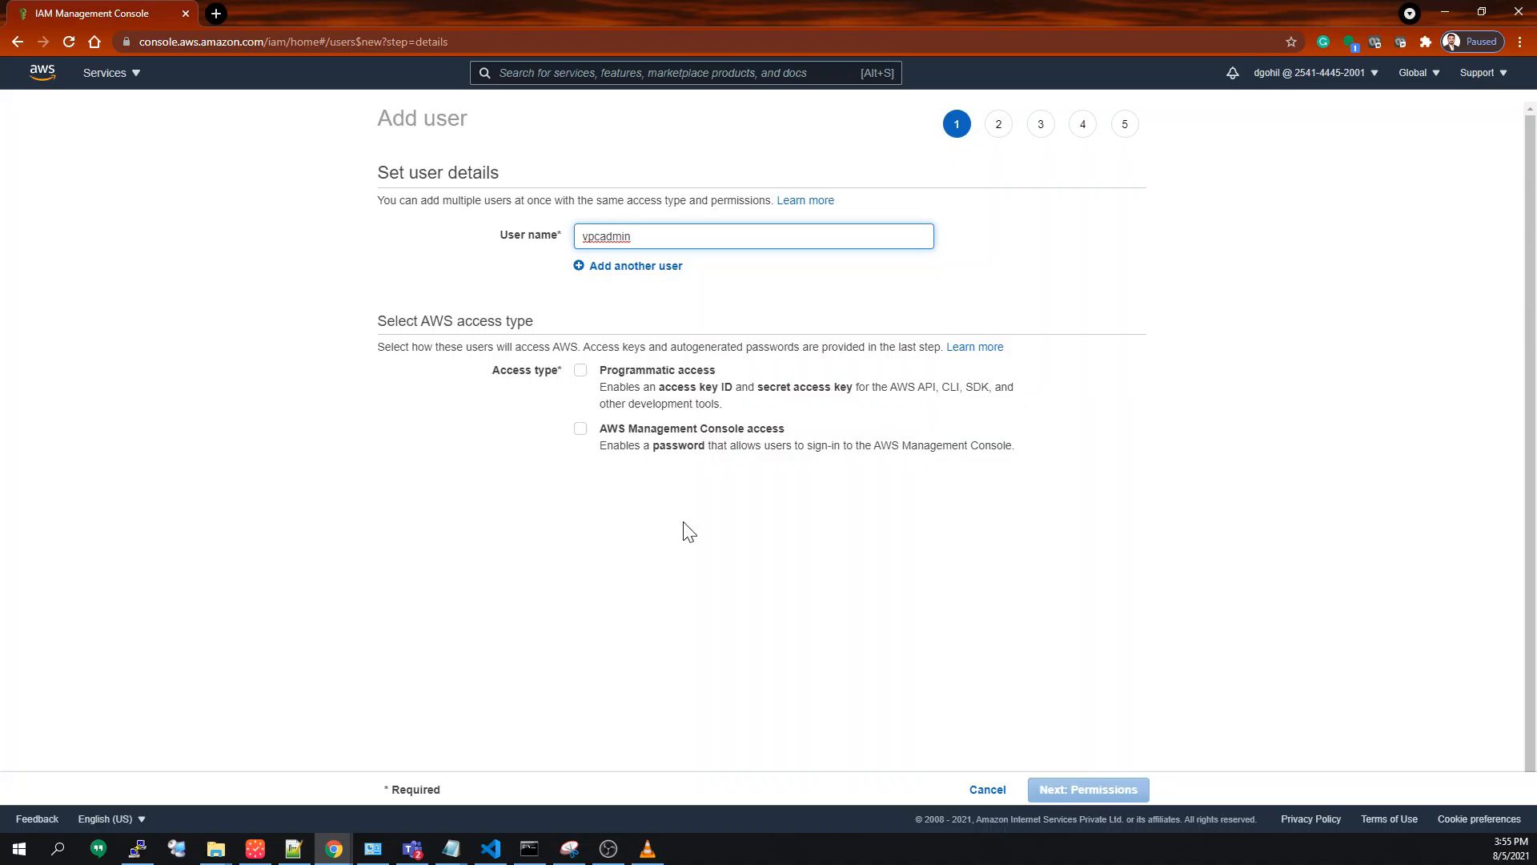
click(579, 437)
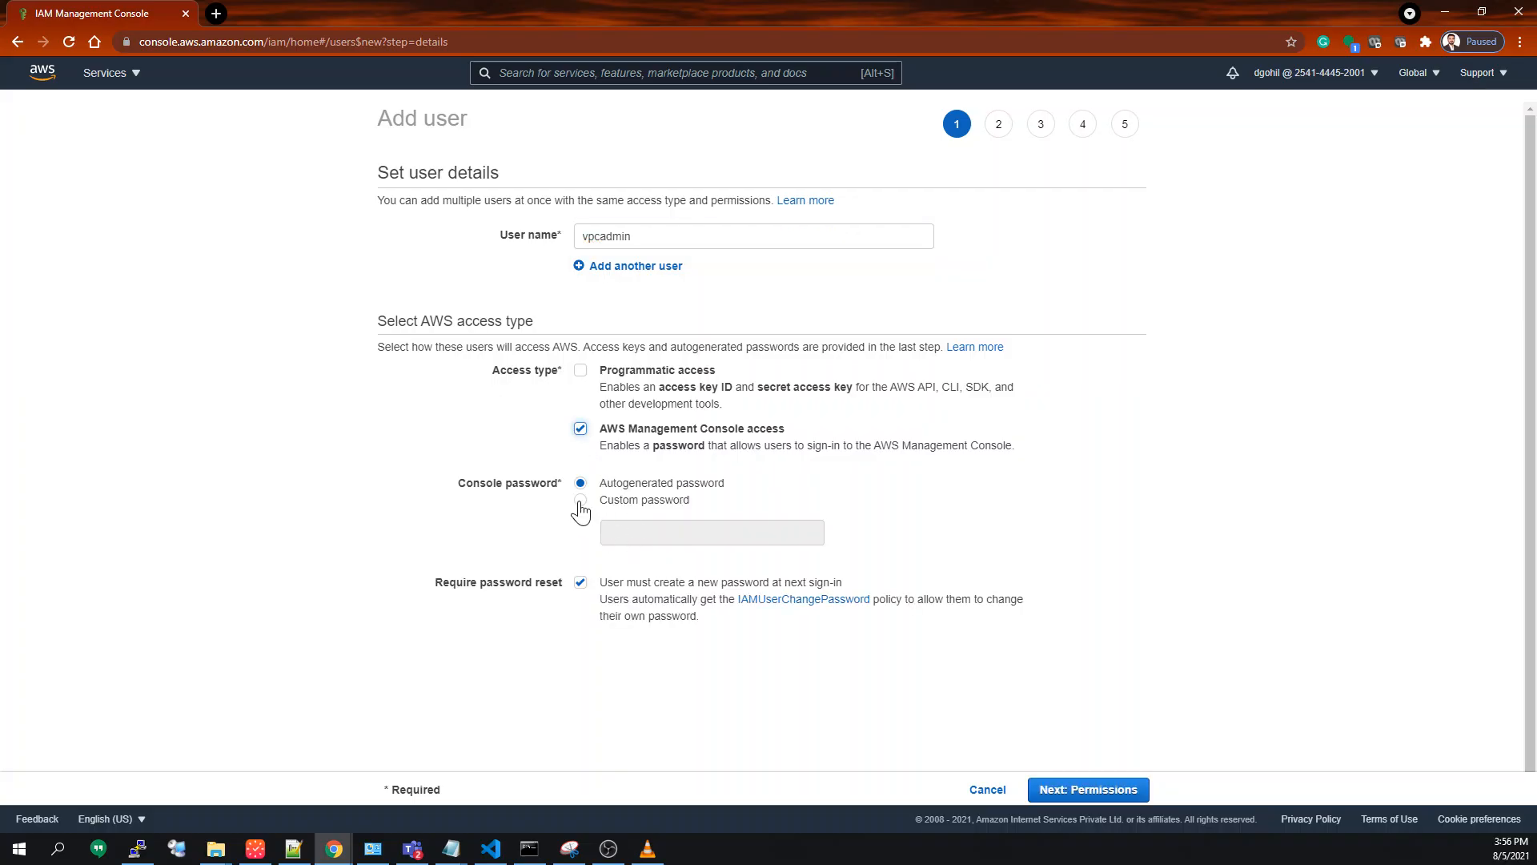
Choose a custom console password, enter it, and turn off the required password reset at next sign-in.
click(606, 532)
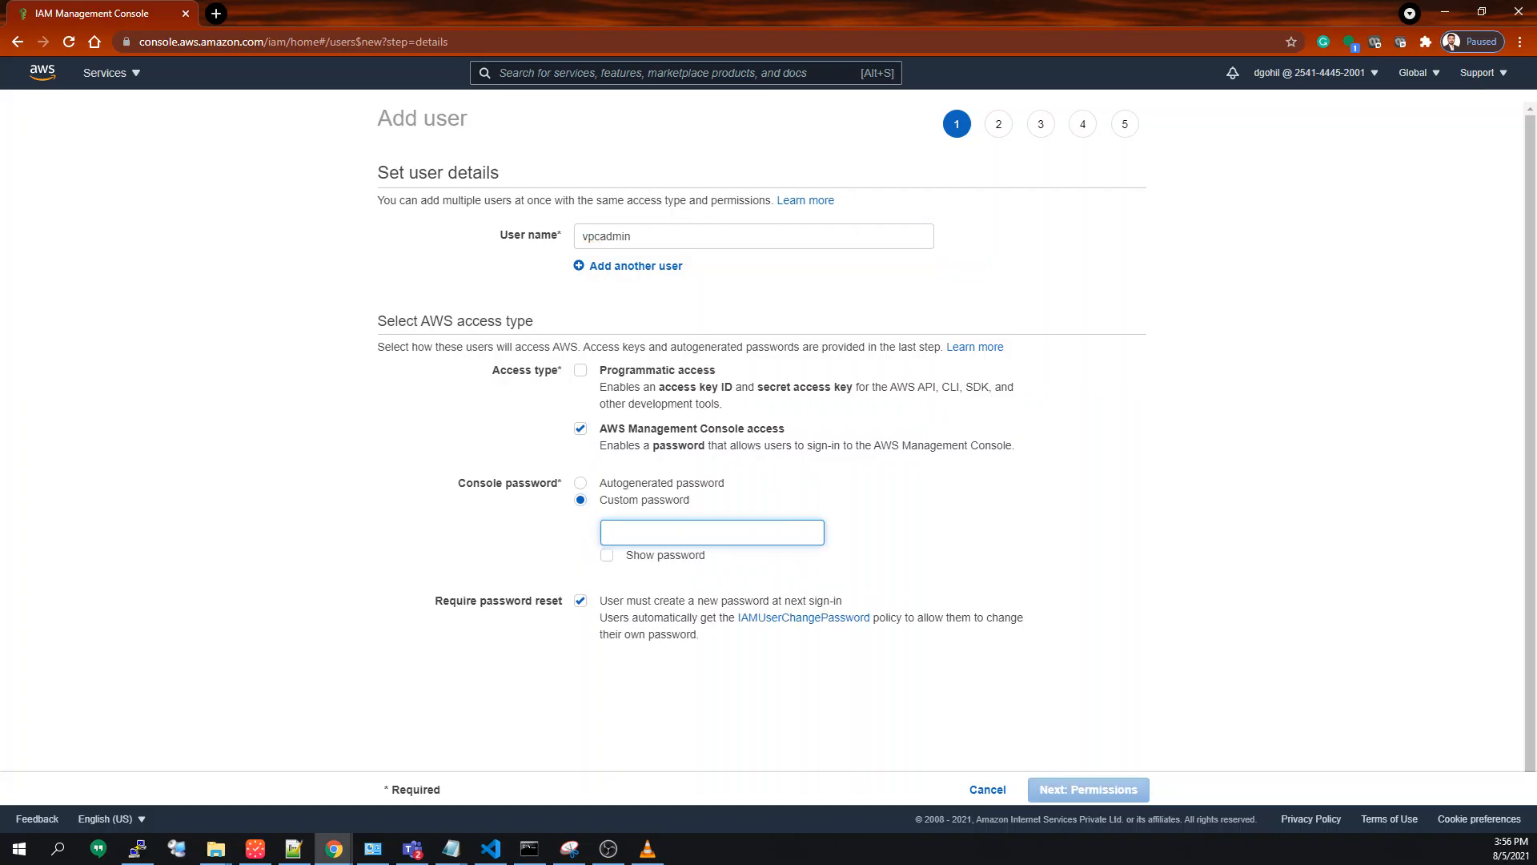
text(•••)
scroll(1014, 548, down, 1)
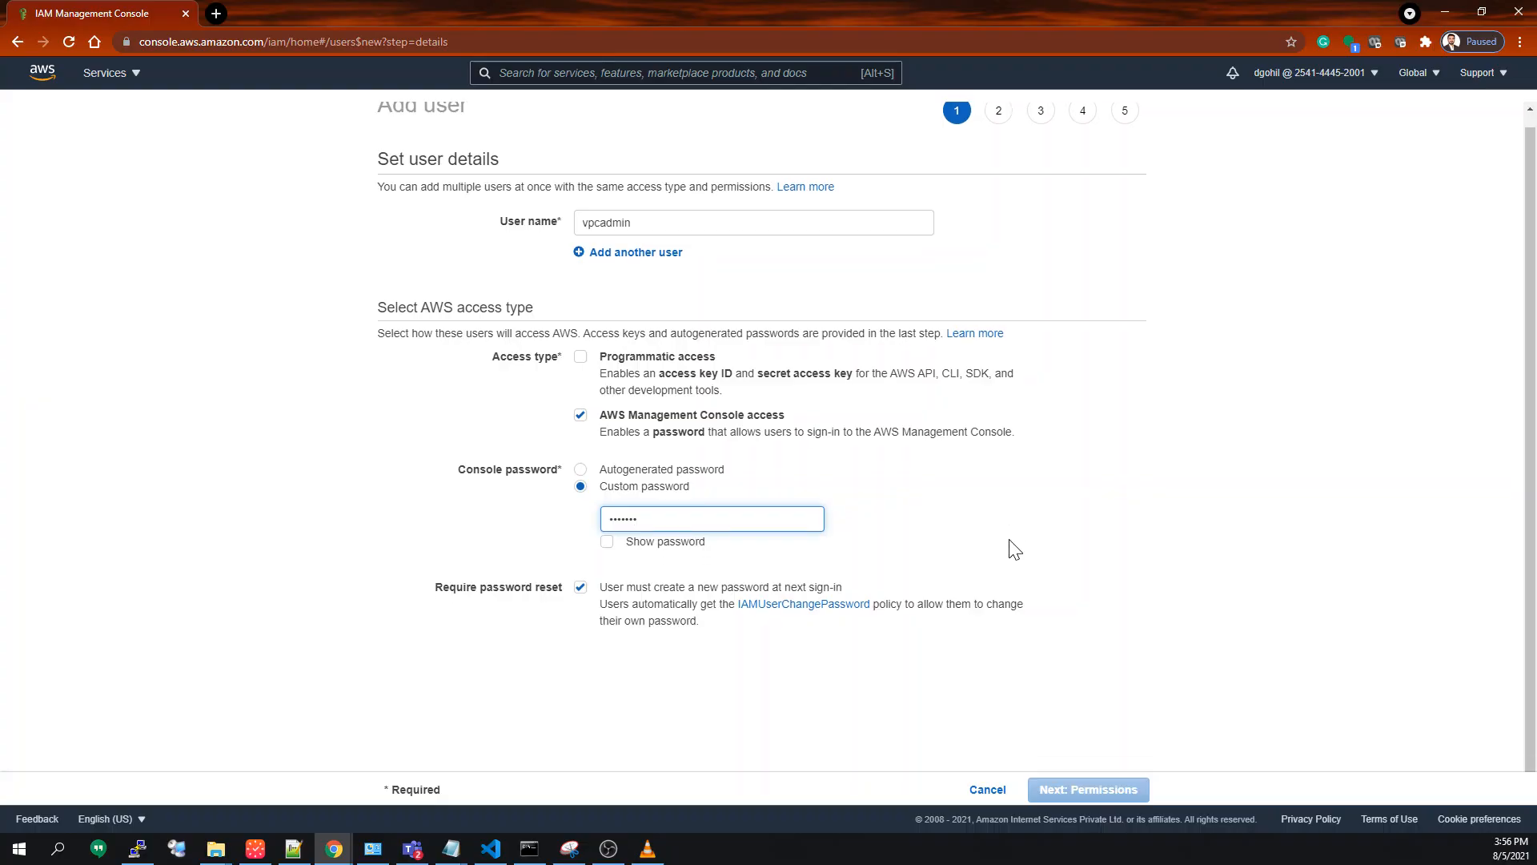
click(583, 599)
click(580, 638)
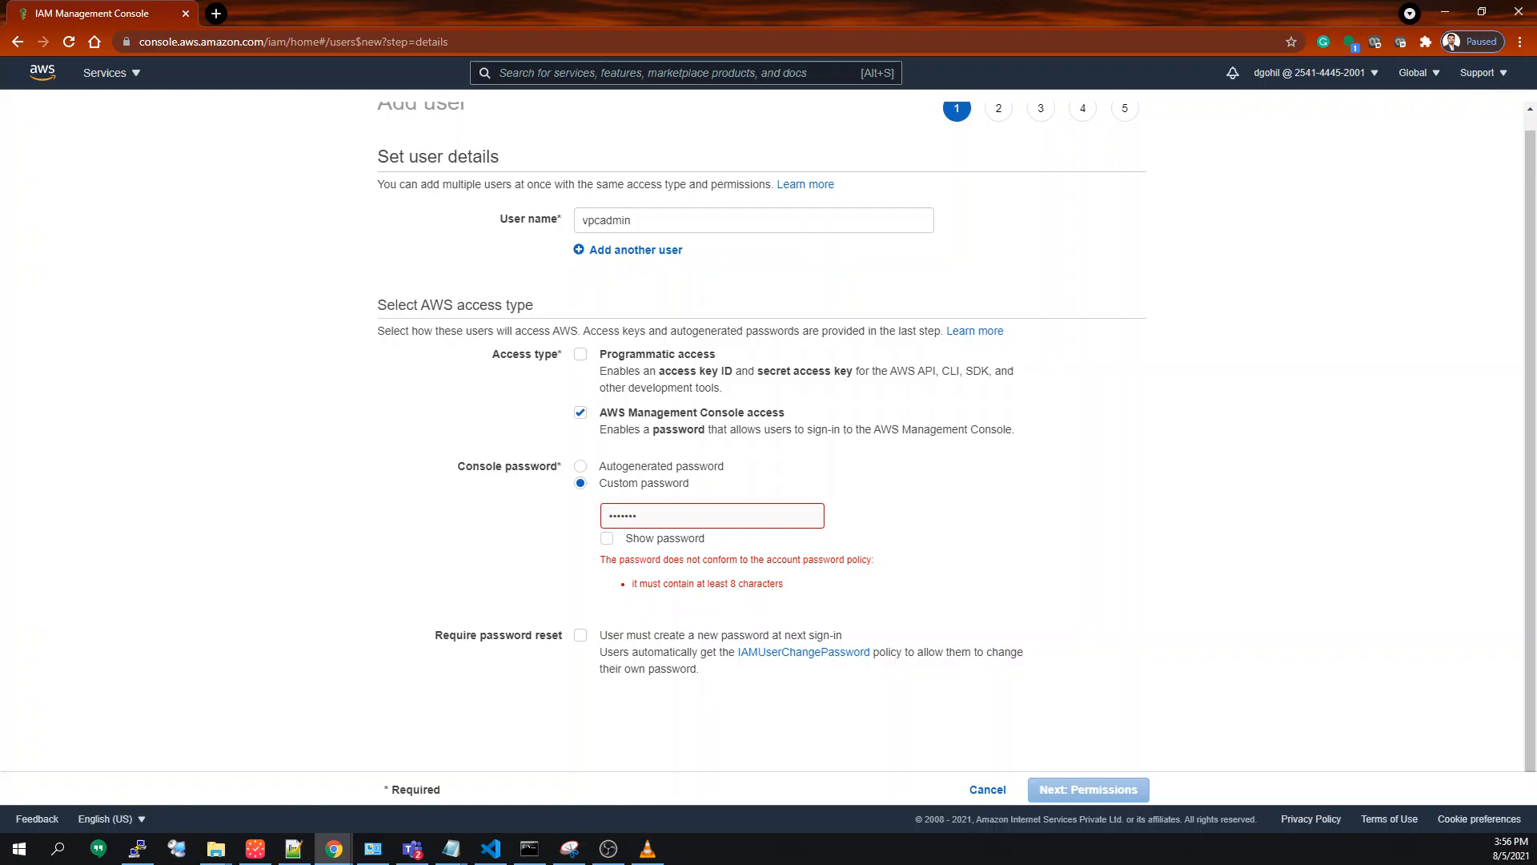
Replace the custom console password with one of at least 8 characters that meets the account password policy.
drag(669, 515, 565, 508)
text(•••)
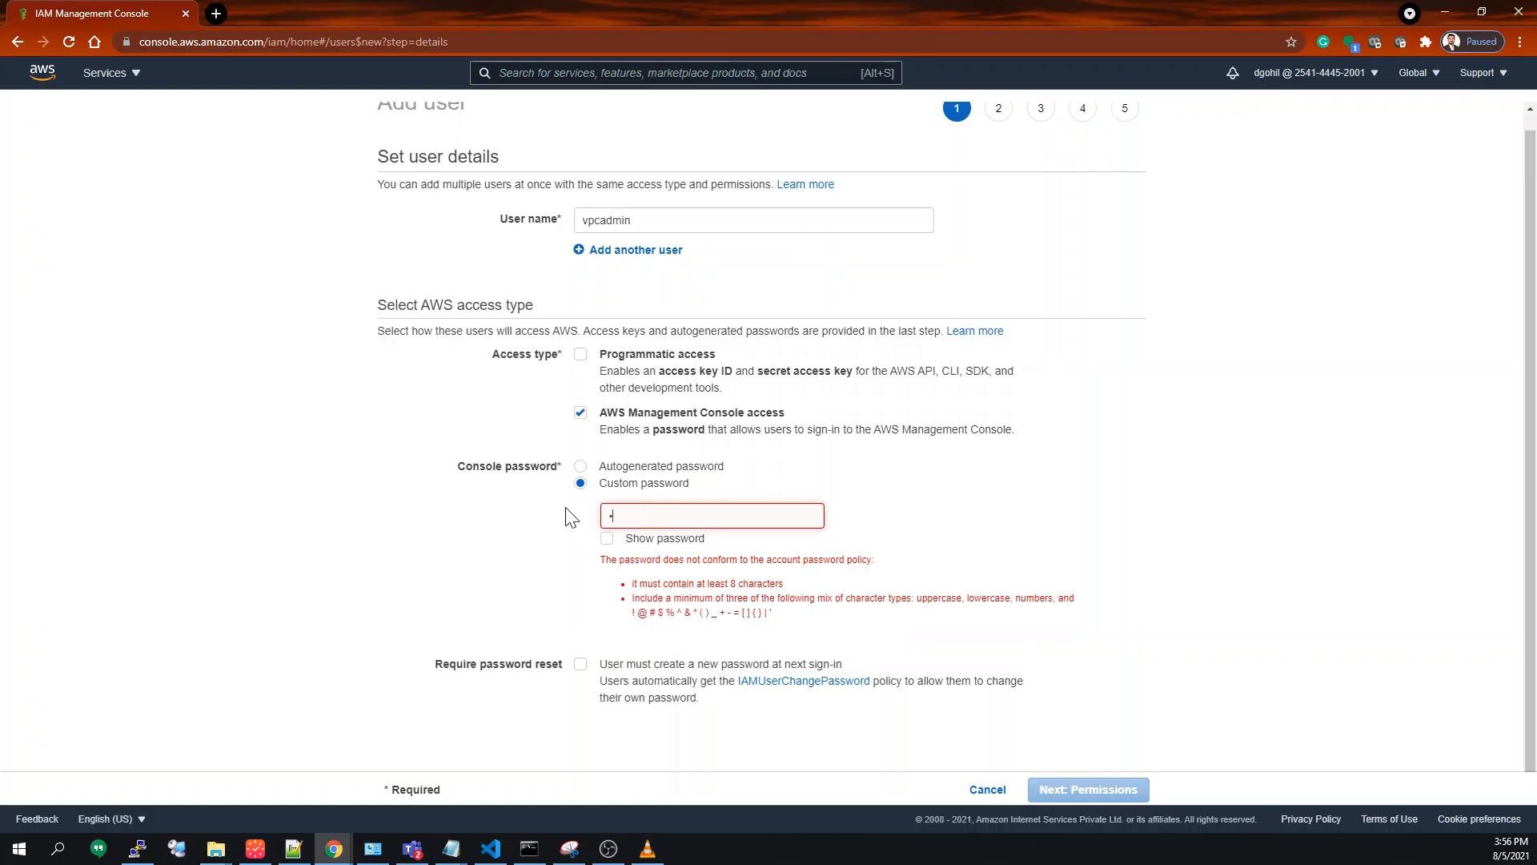
text(•••)
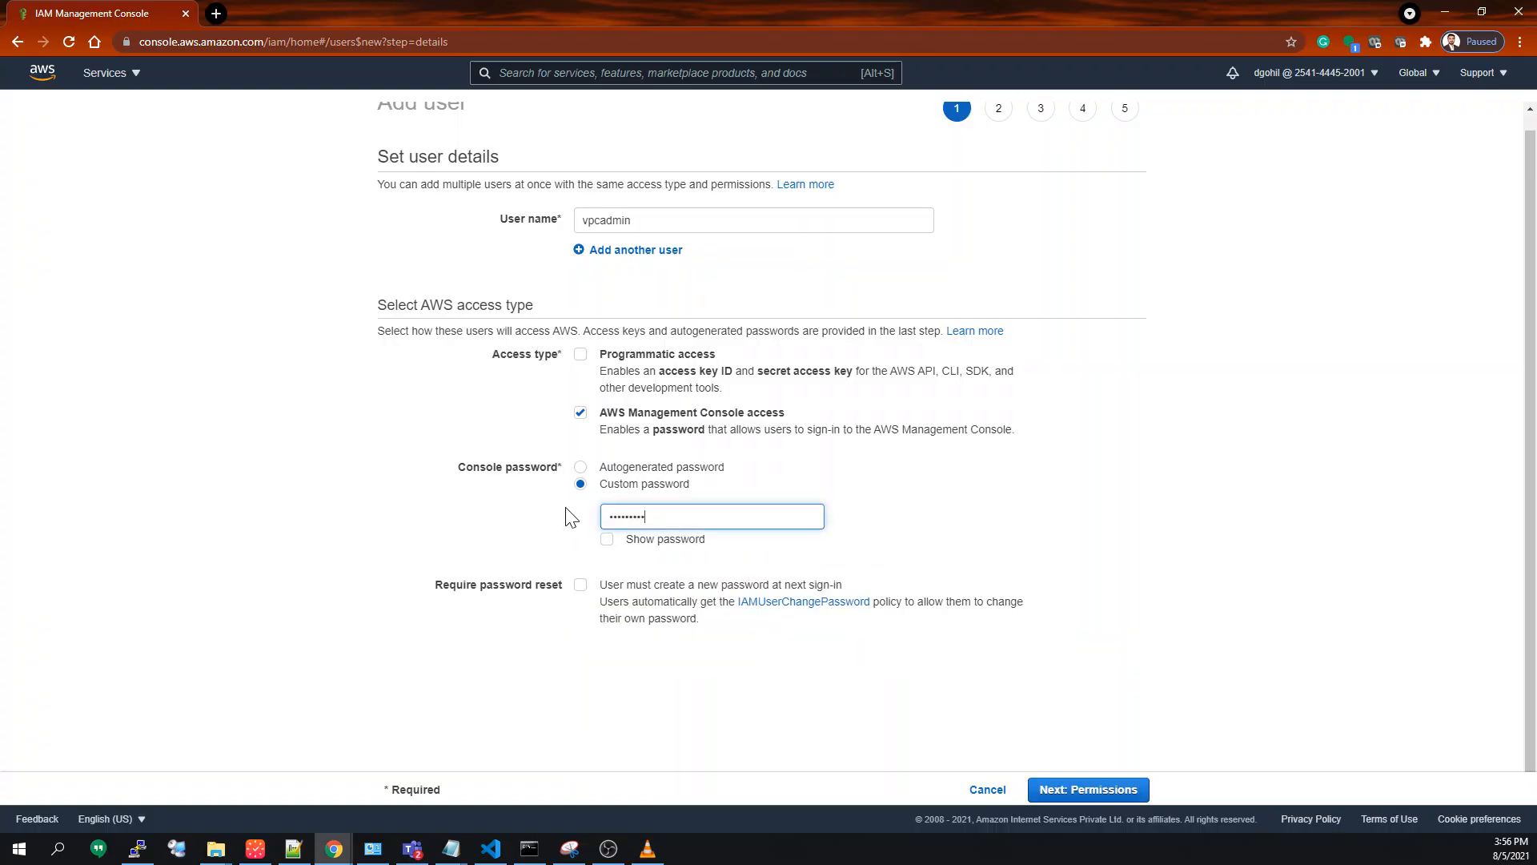
click(1228, 623)
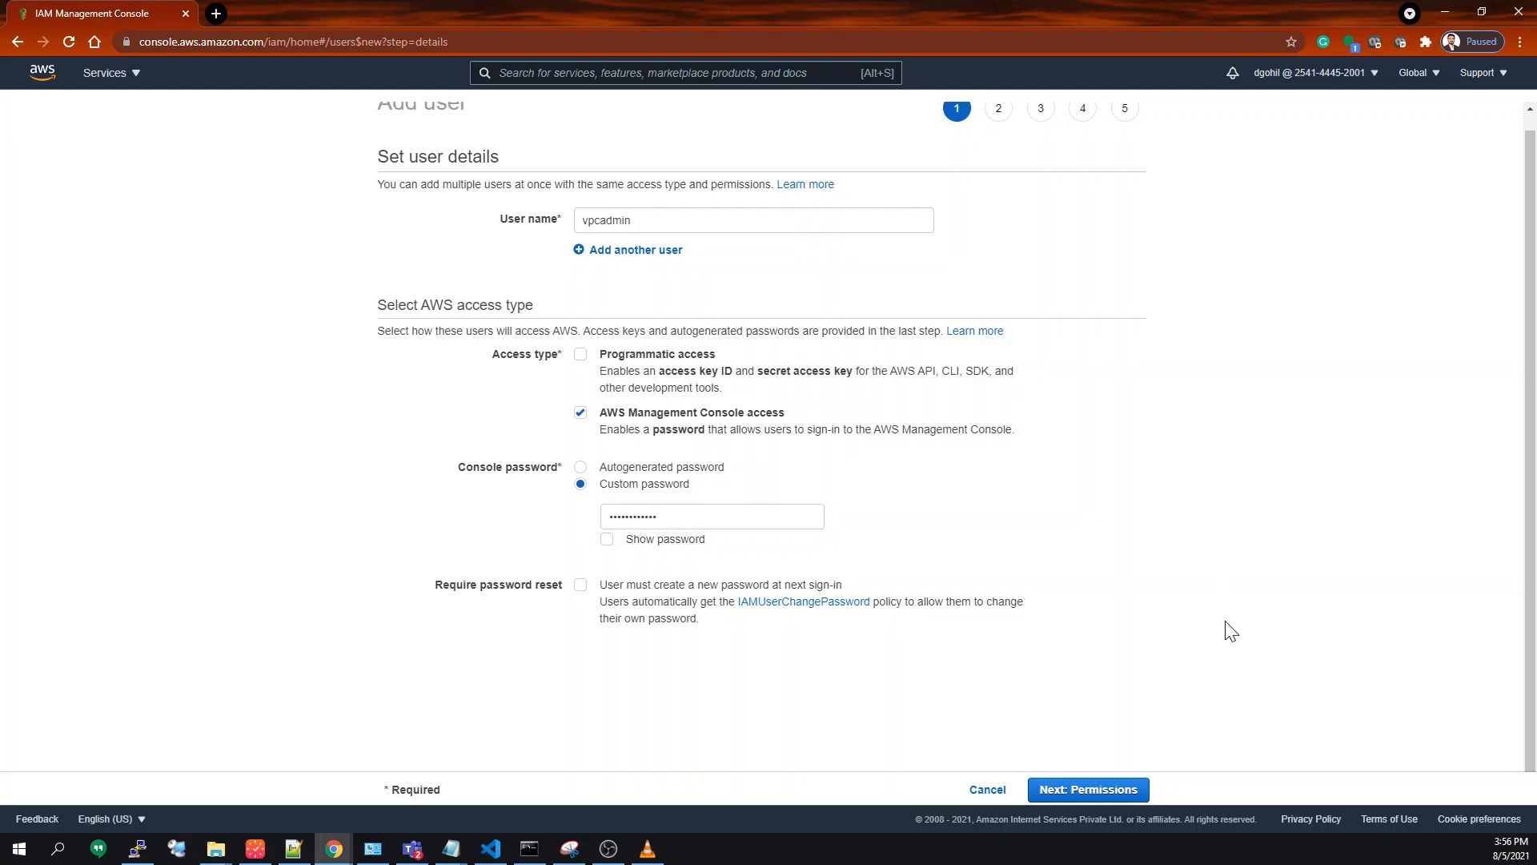
Continue to the permissions stage and choose to attach existing policies directly to the user.
click(1073, 792)
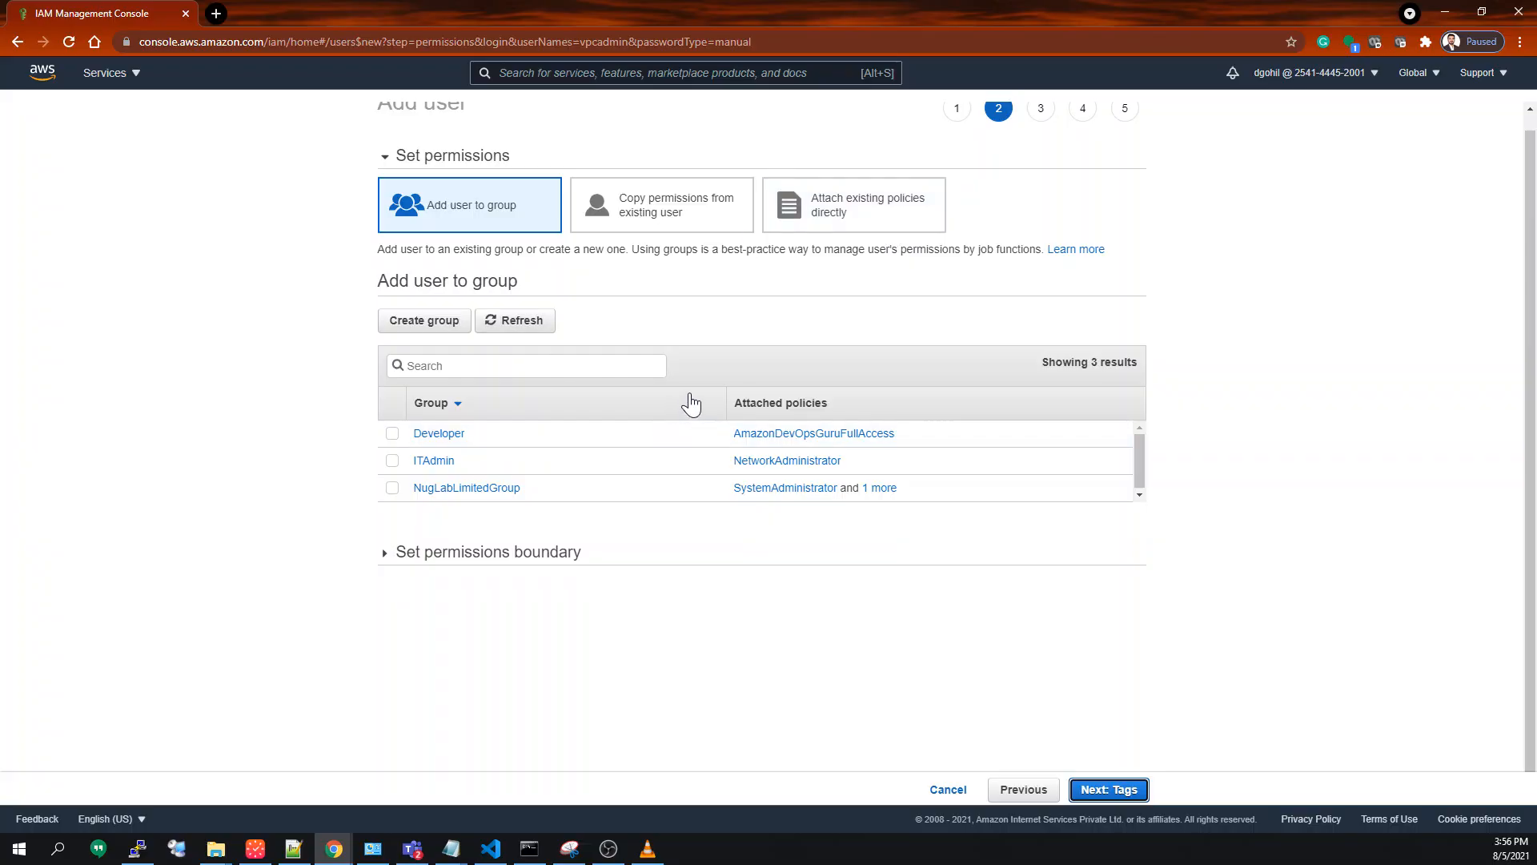
scroll(1331, 480, up, 1)
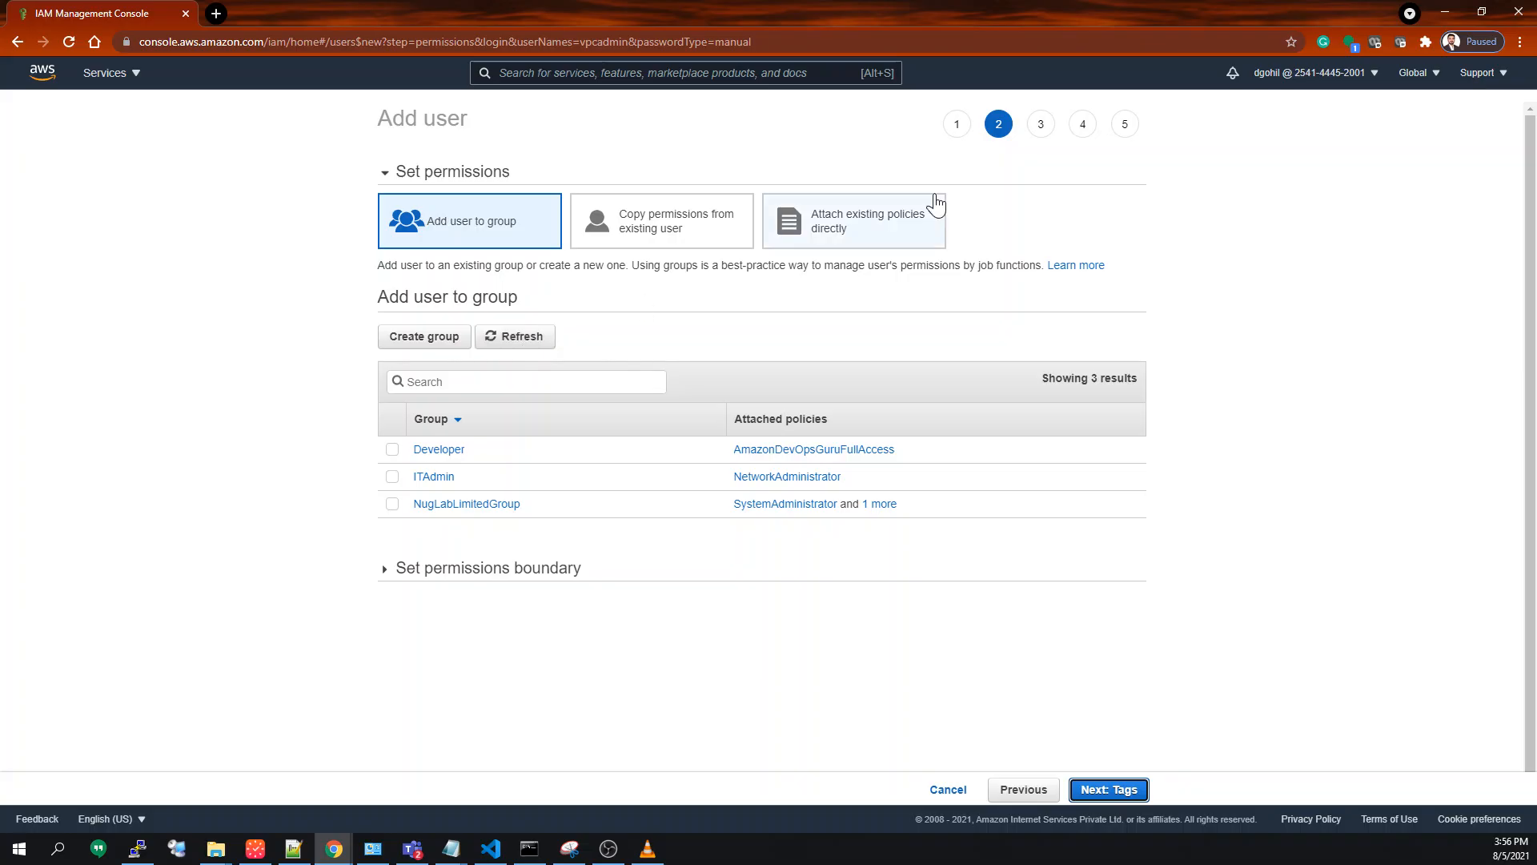
click(853, 228)
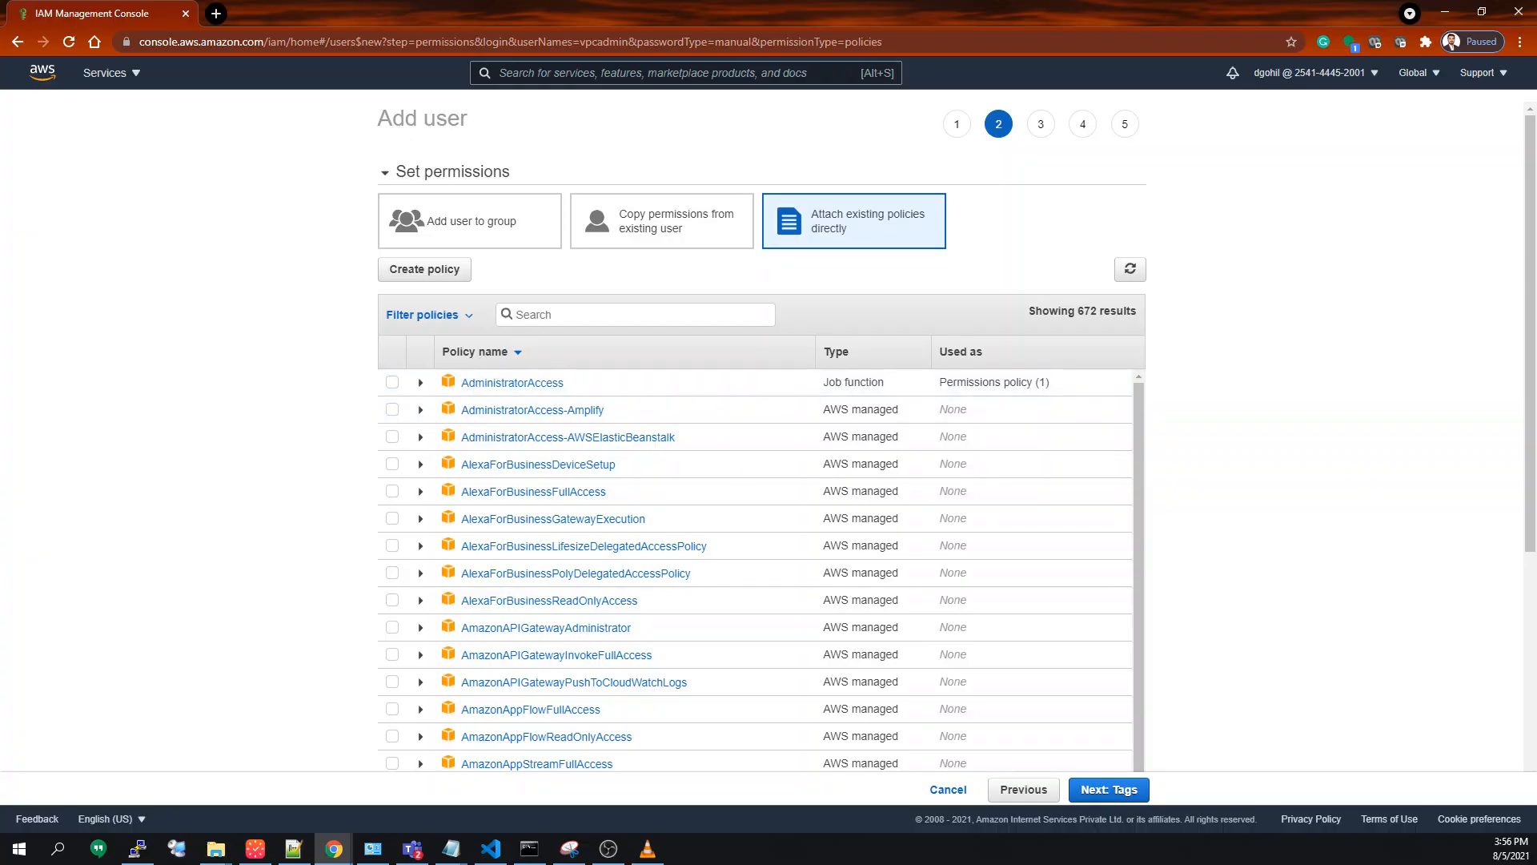
Find the VPC policies, attach AmazonVPCFullAccess to the user, and continue to the tags stage.
text(vpc)
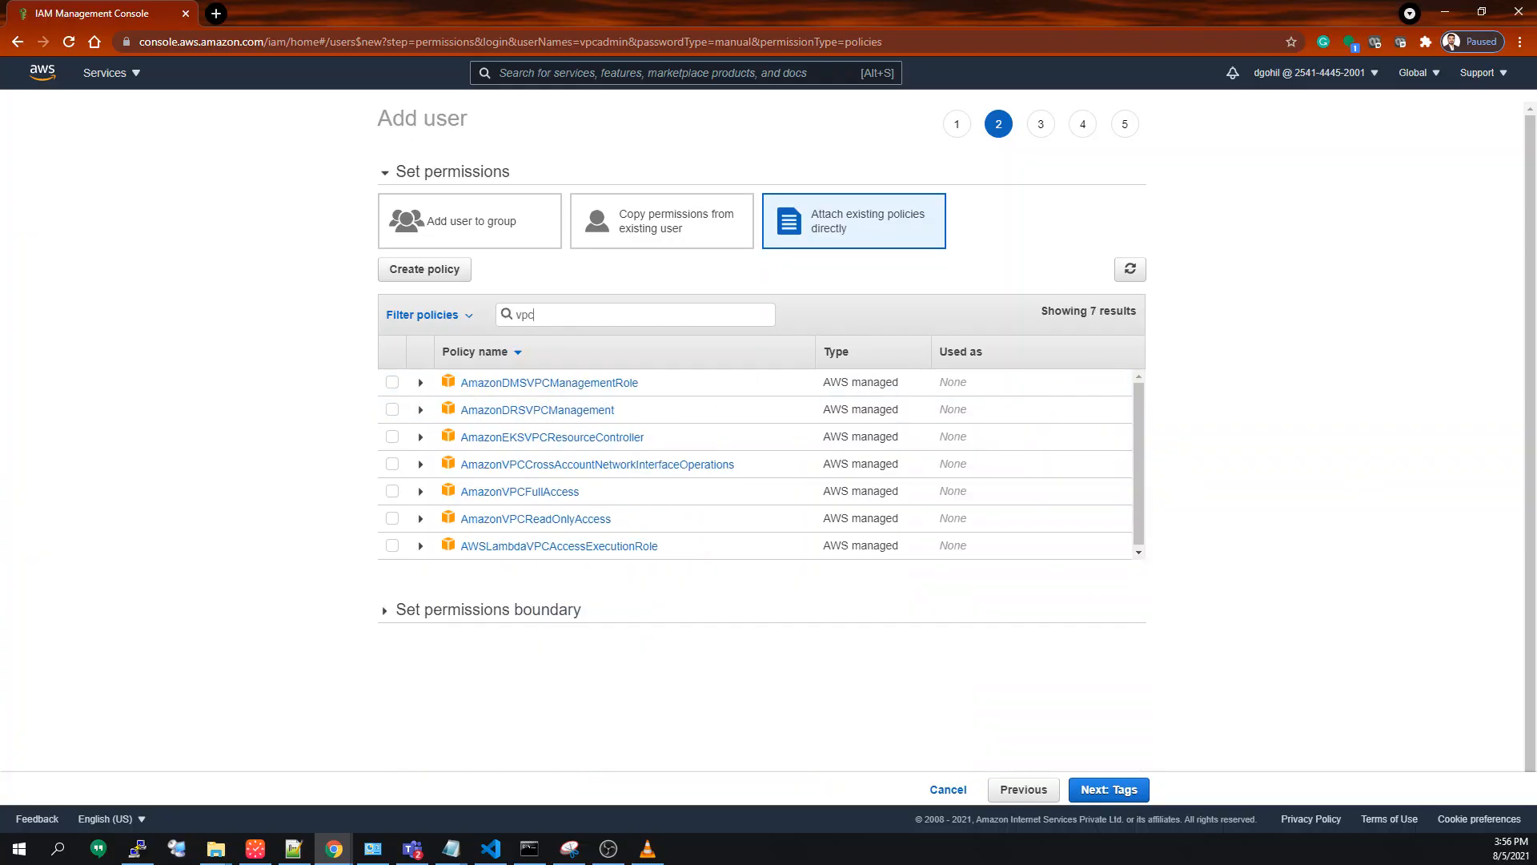
click(393, 490)
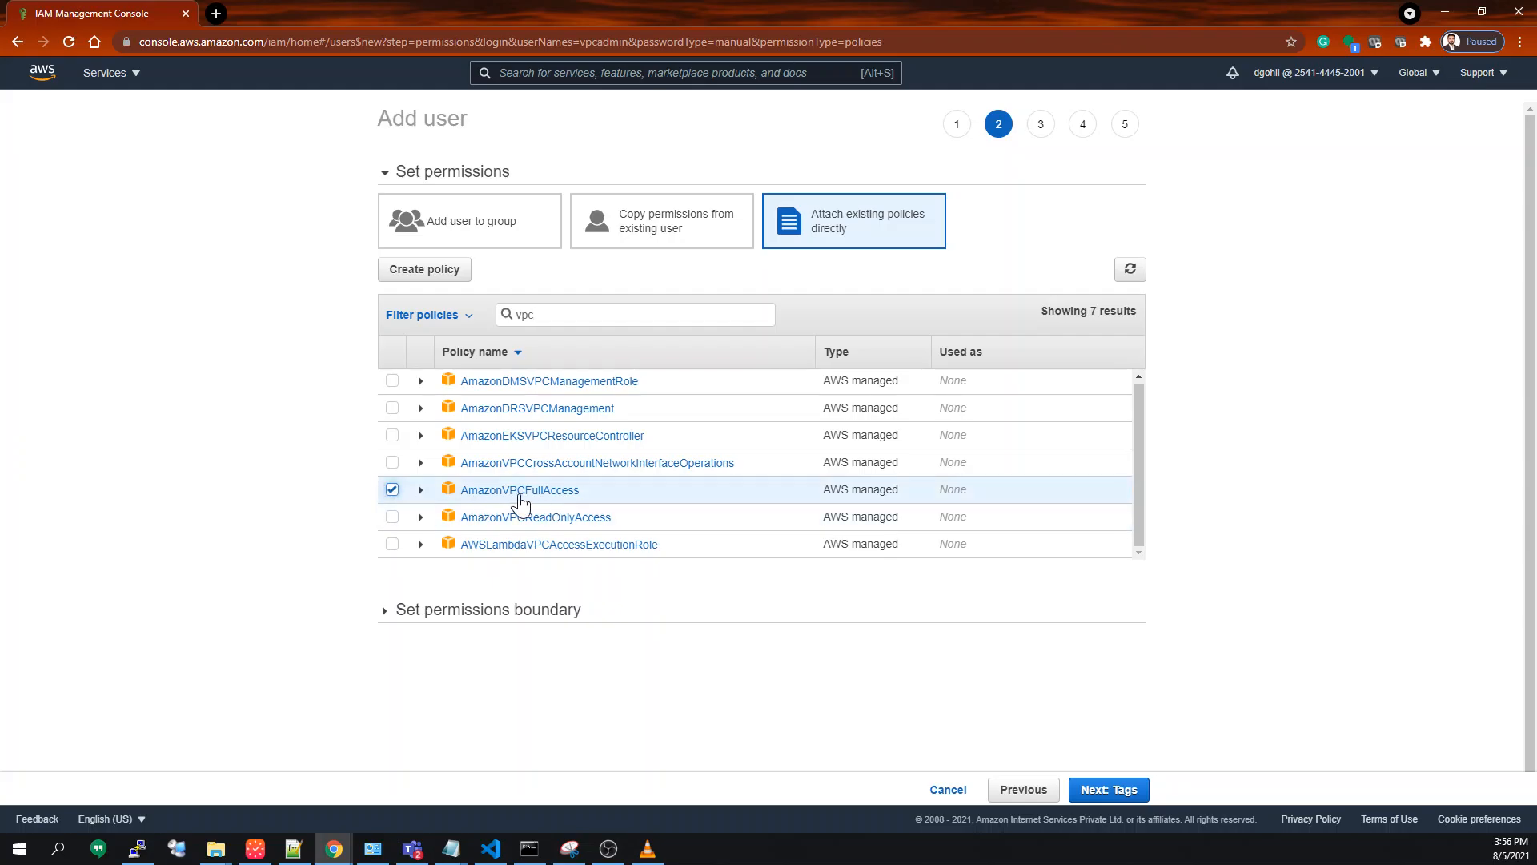
scroll(679, 503, down, 1)
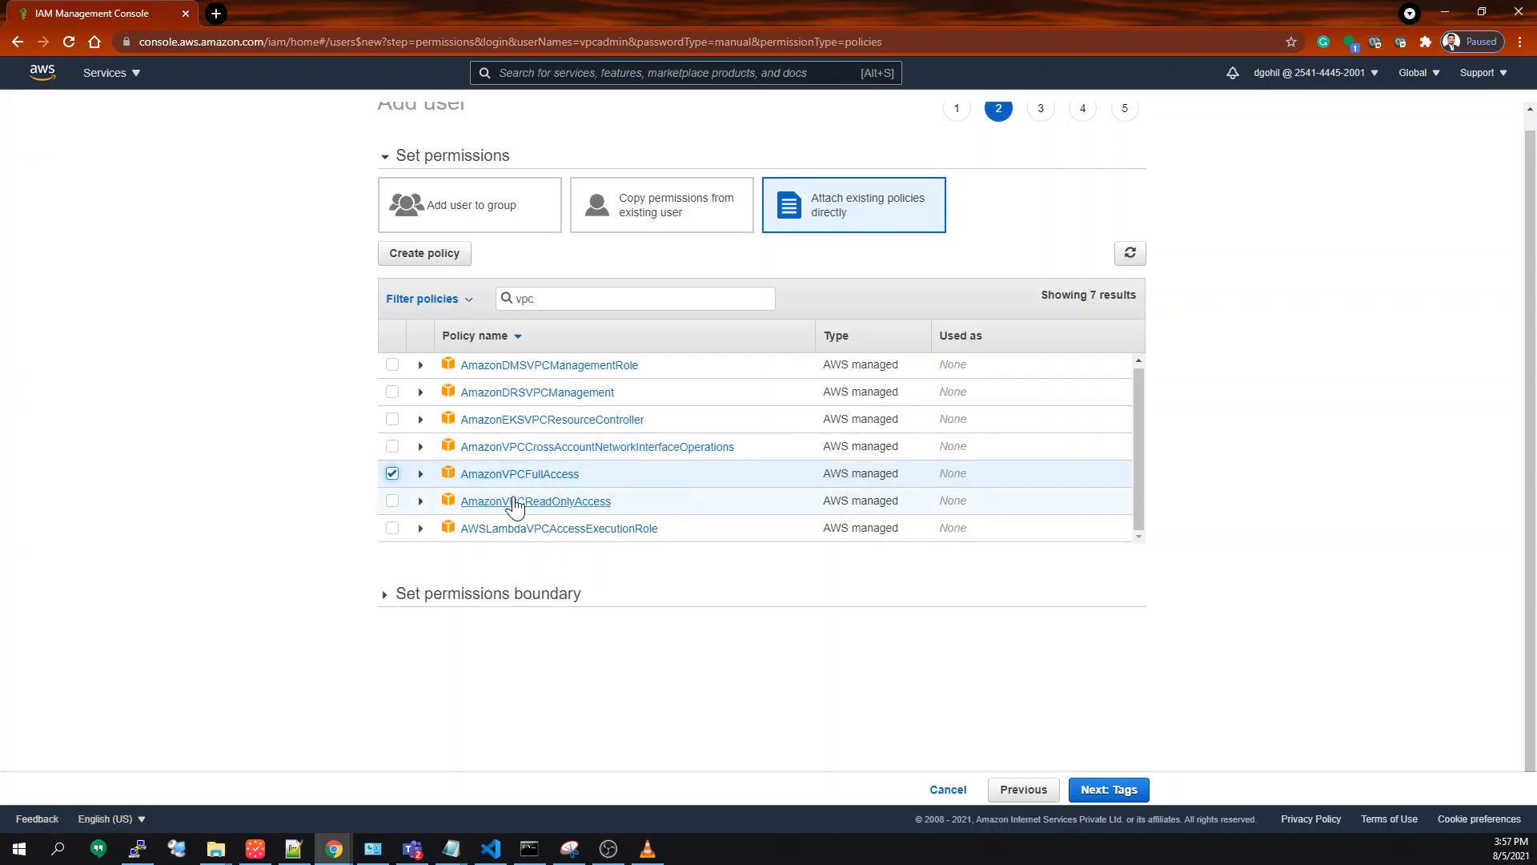
click(1116, 795)
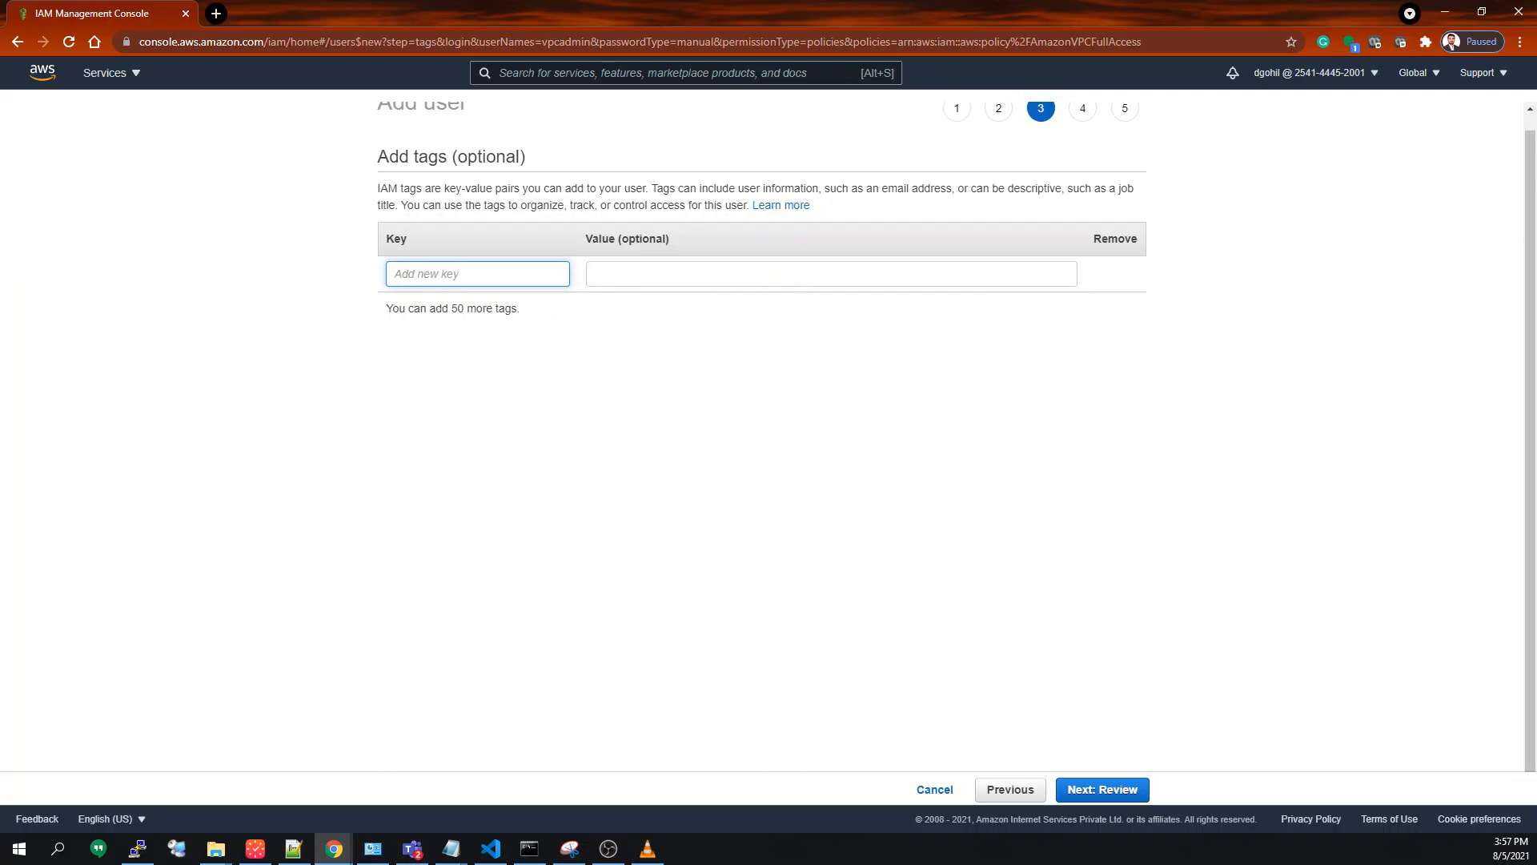
Add a tag with key Purpose and value vpctestuser, and continue to the review stage.
text(Test)
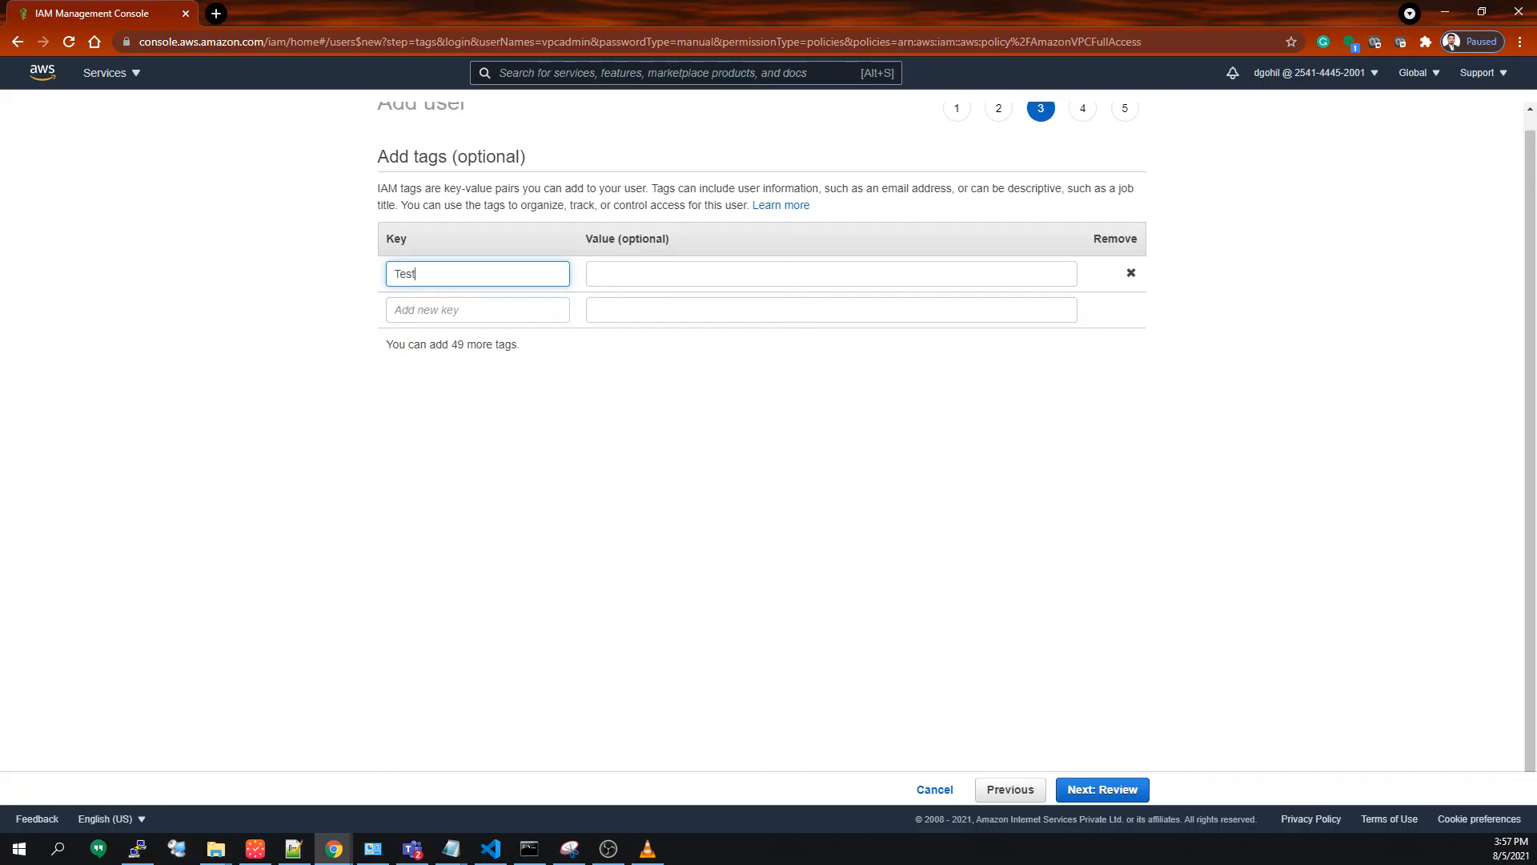
key(Tab)
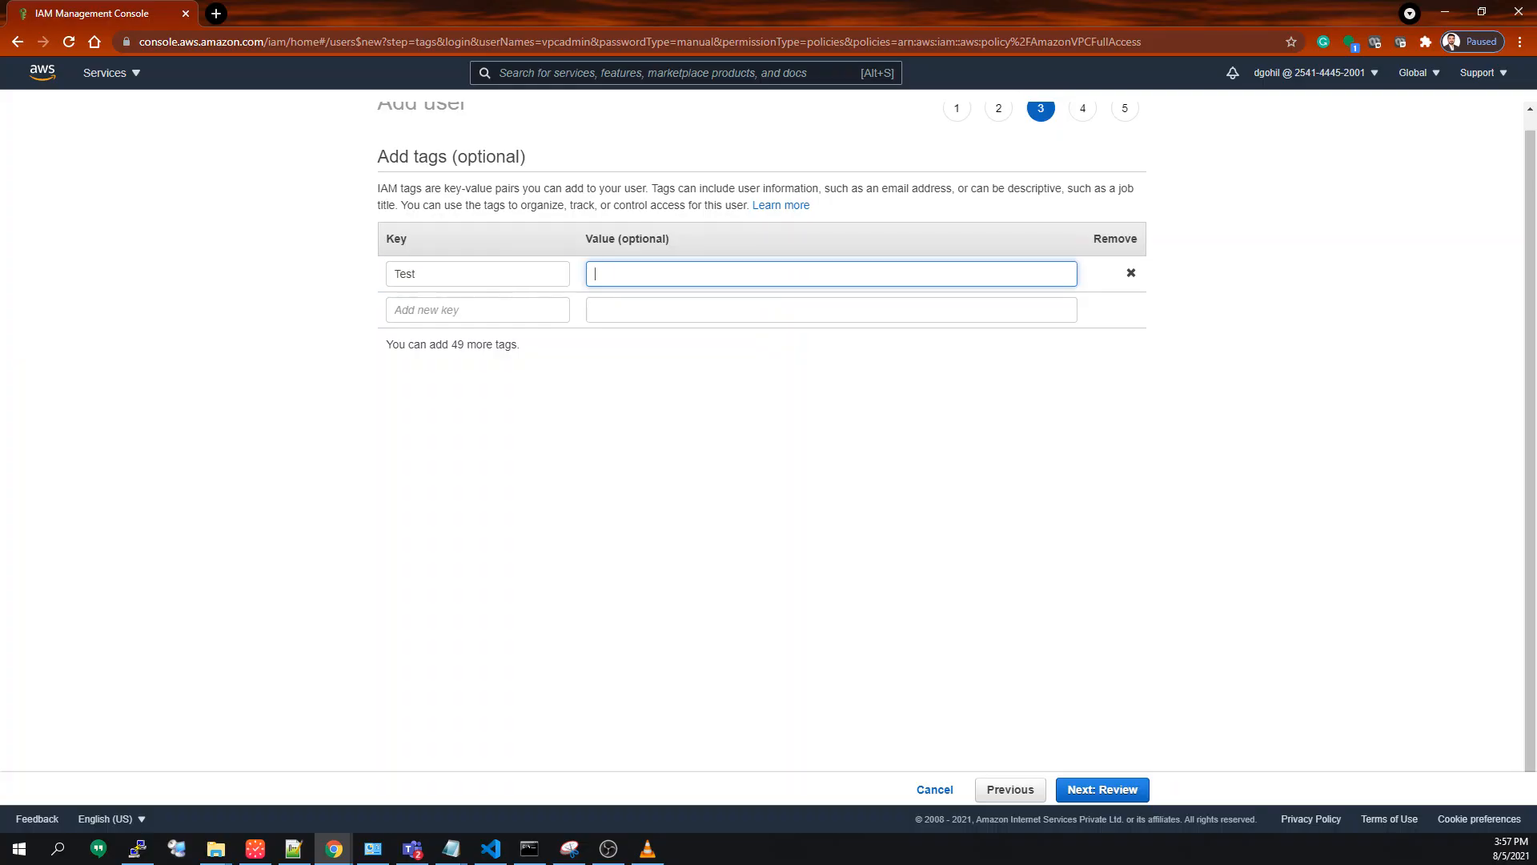
key(shift+Tab)
click(365, 292)
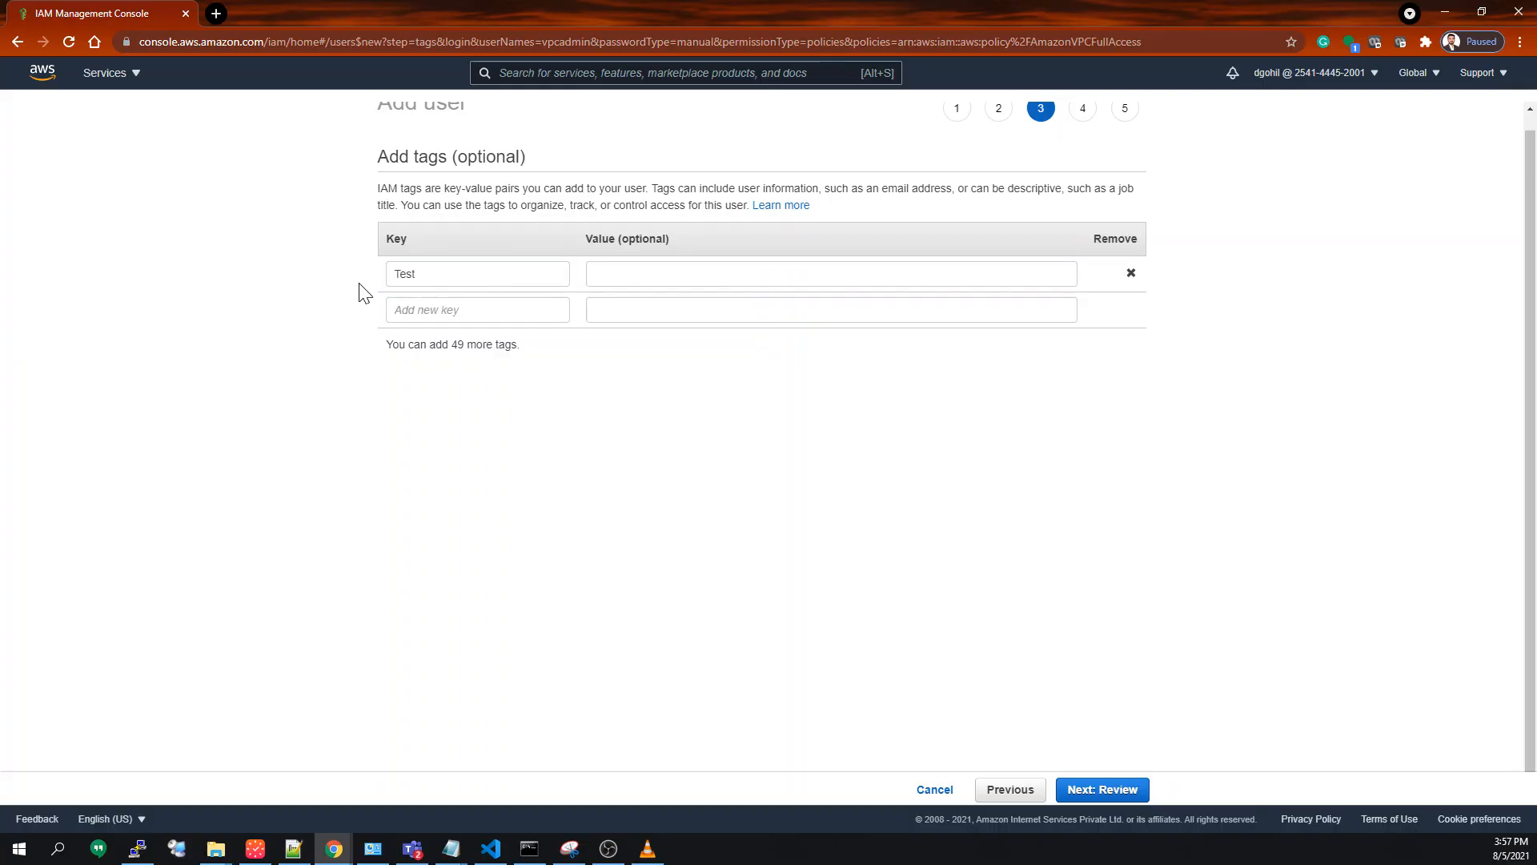
click(413, 280)
key(ctrl+a)
text(P)
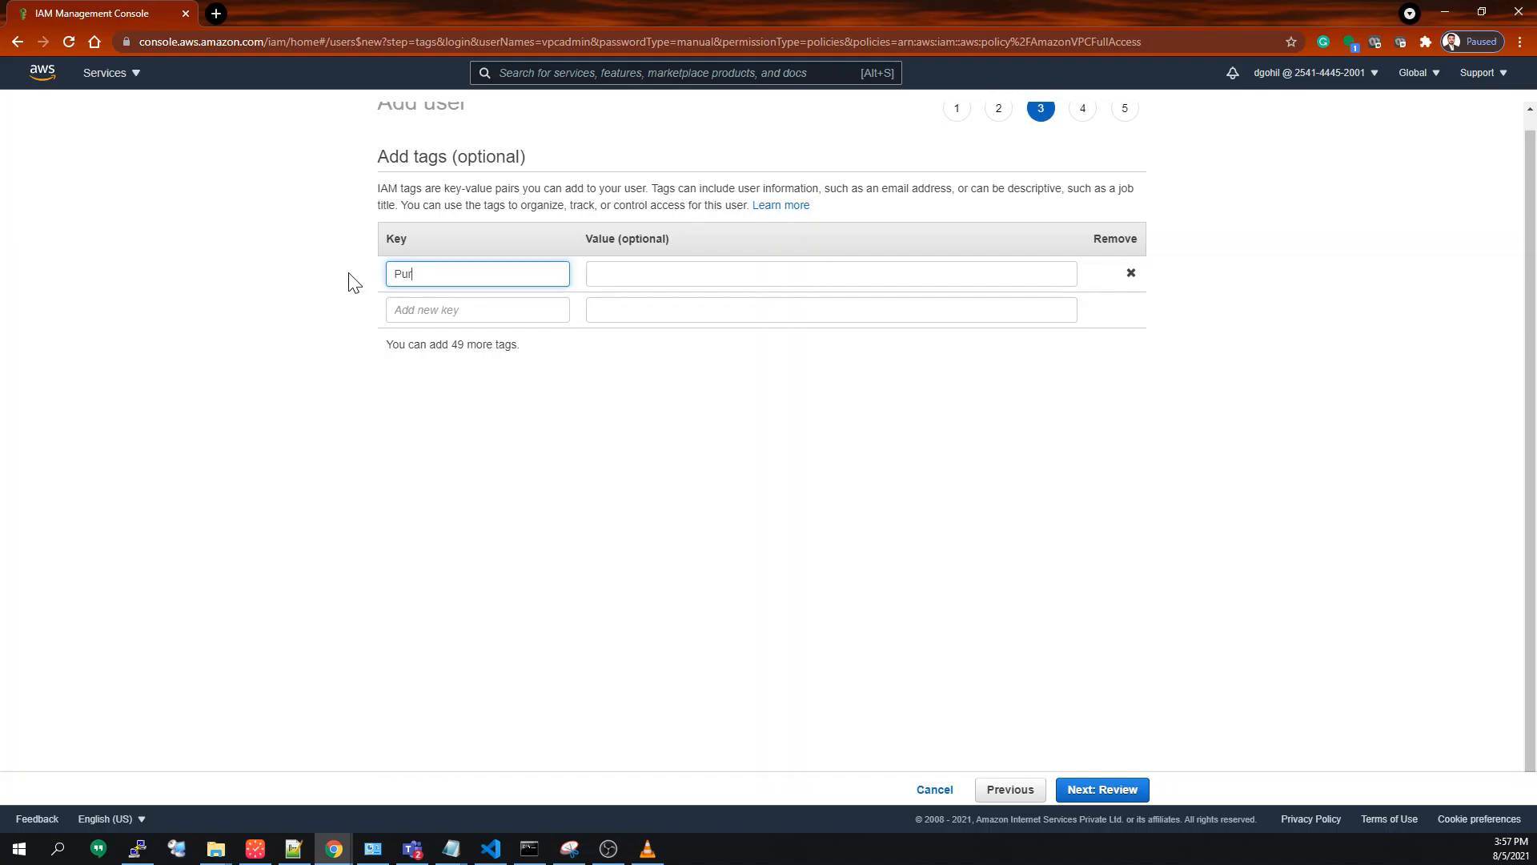
text(urpose)
click(658, 275)
text(vpctestuser)
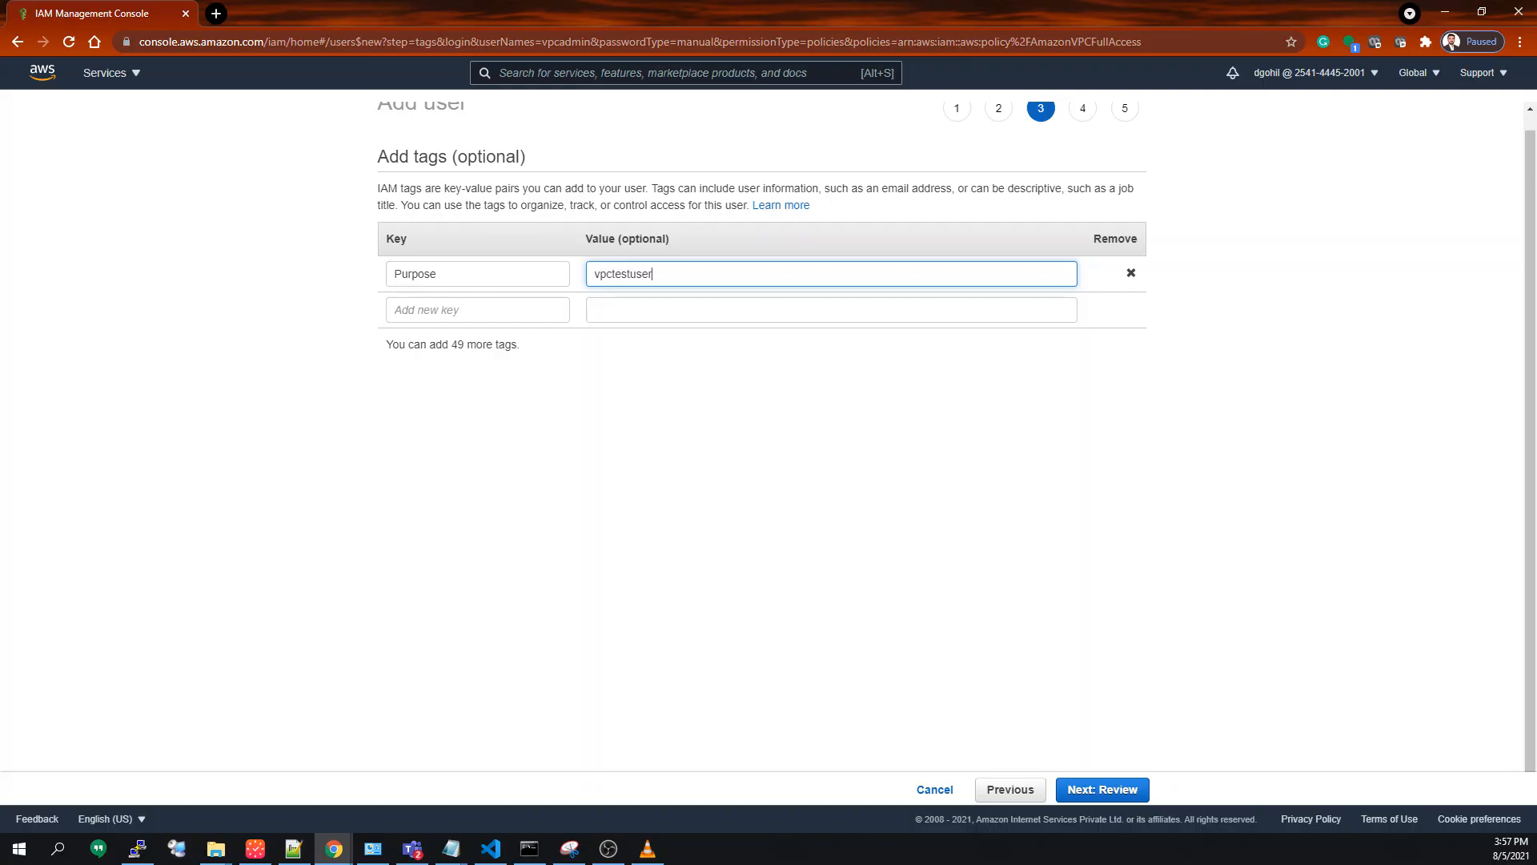
click(1127, 795)
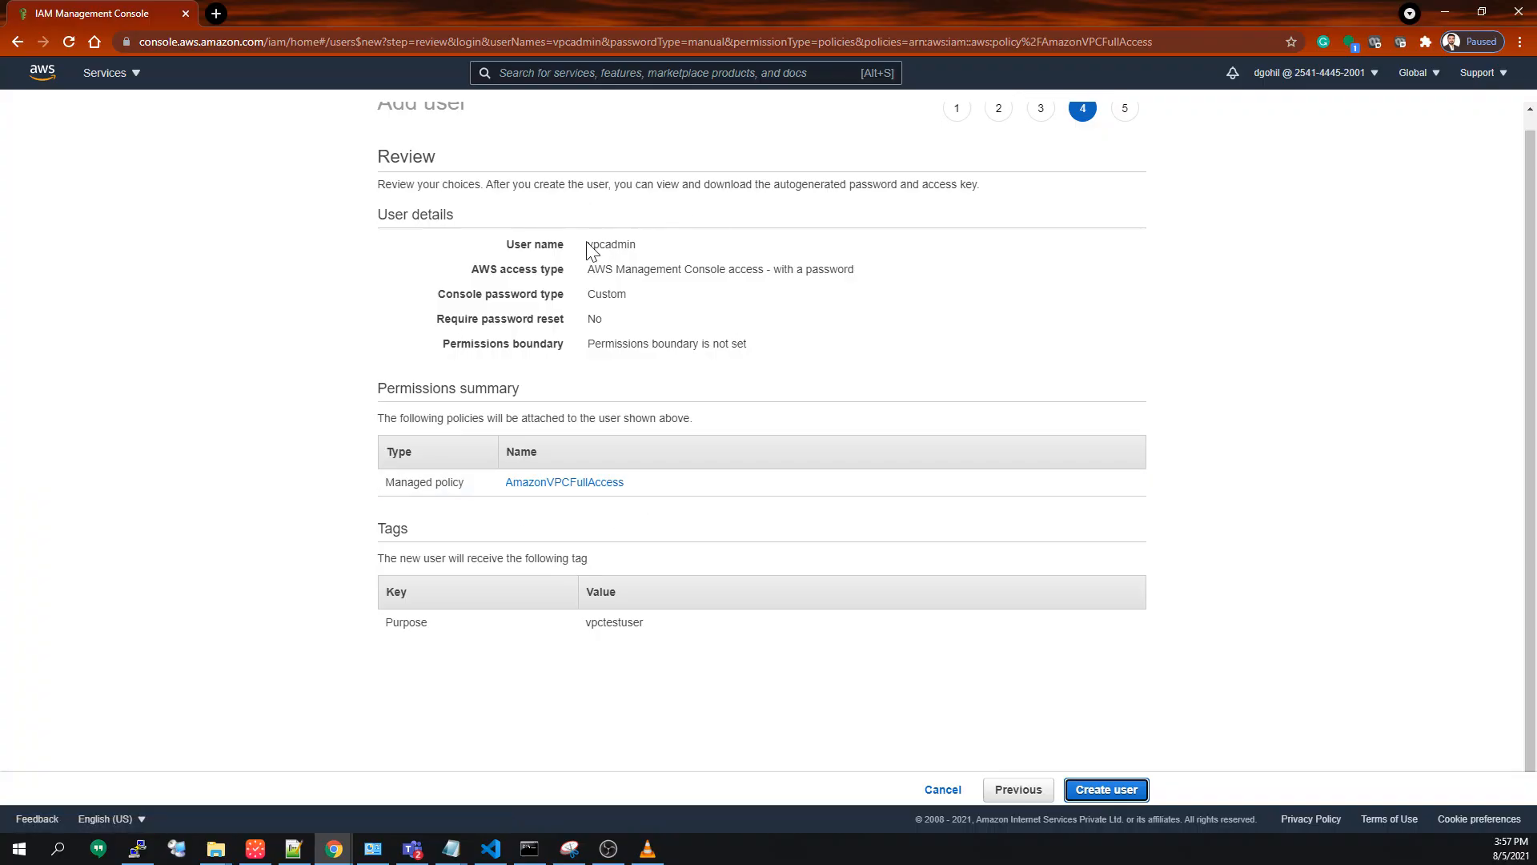
Review the new user's name, access type, password settings, permissions boundary, attached policy and tag.
drag(587, 243, 819, 270)
click(684, 259)
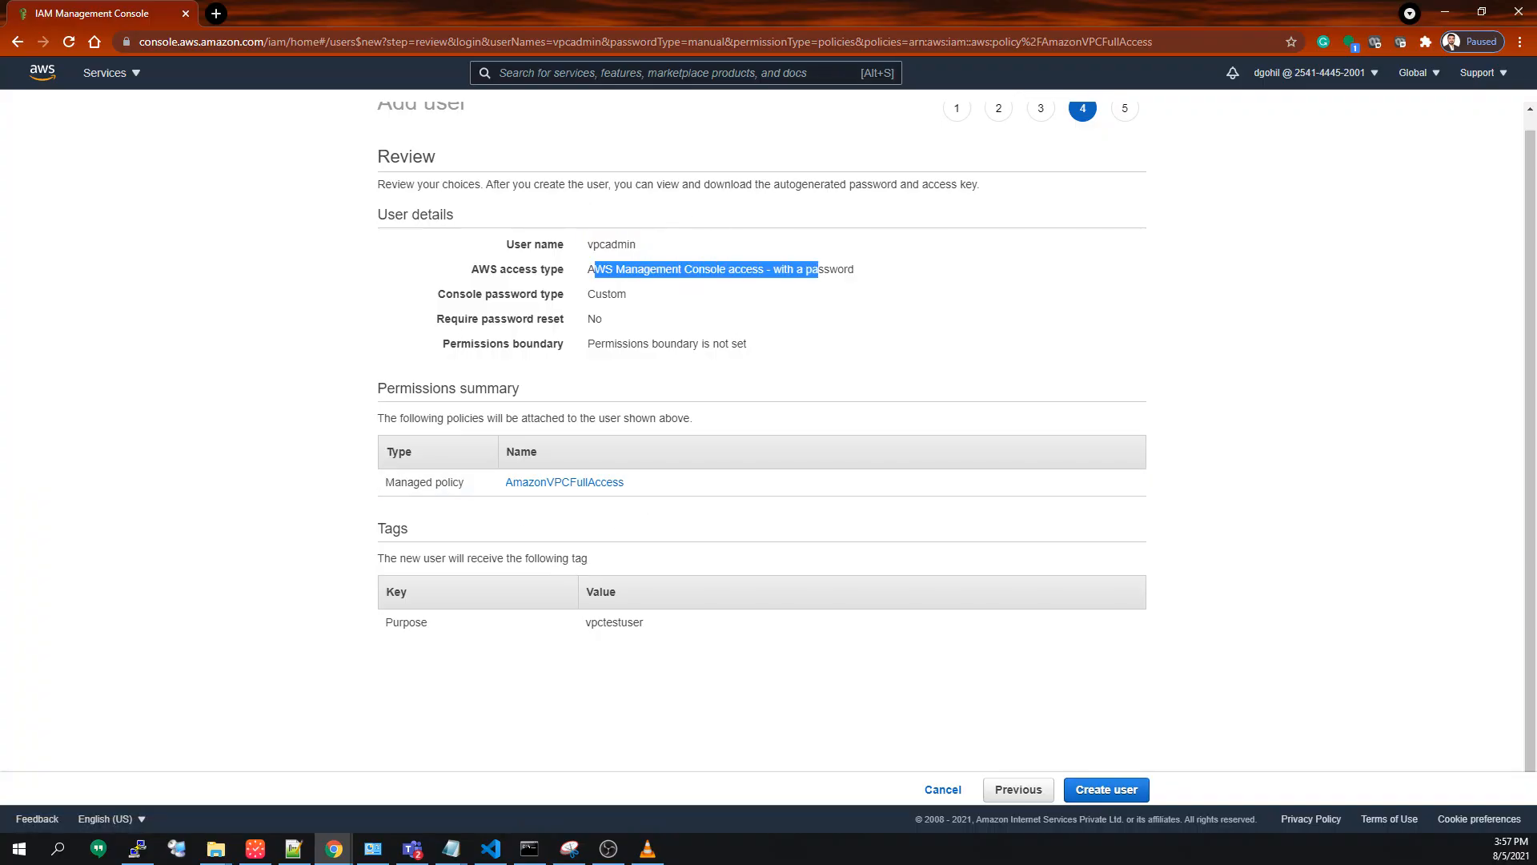
click(831, 302)
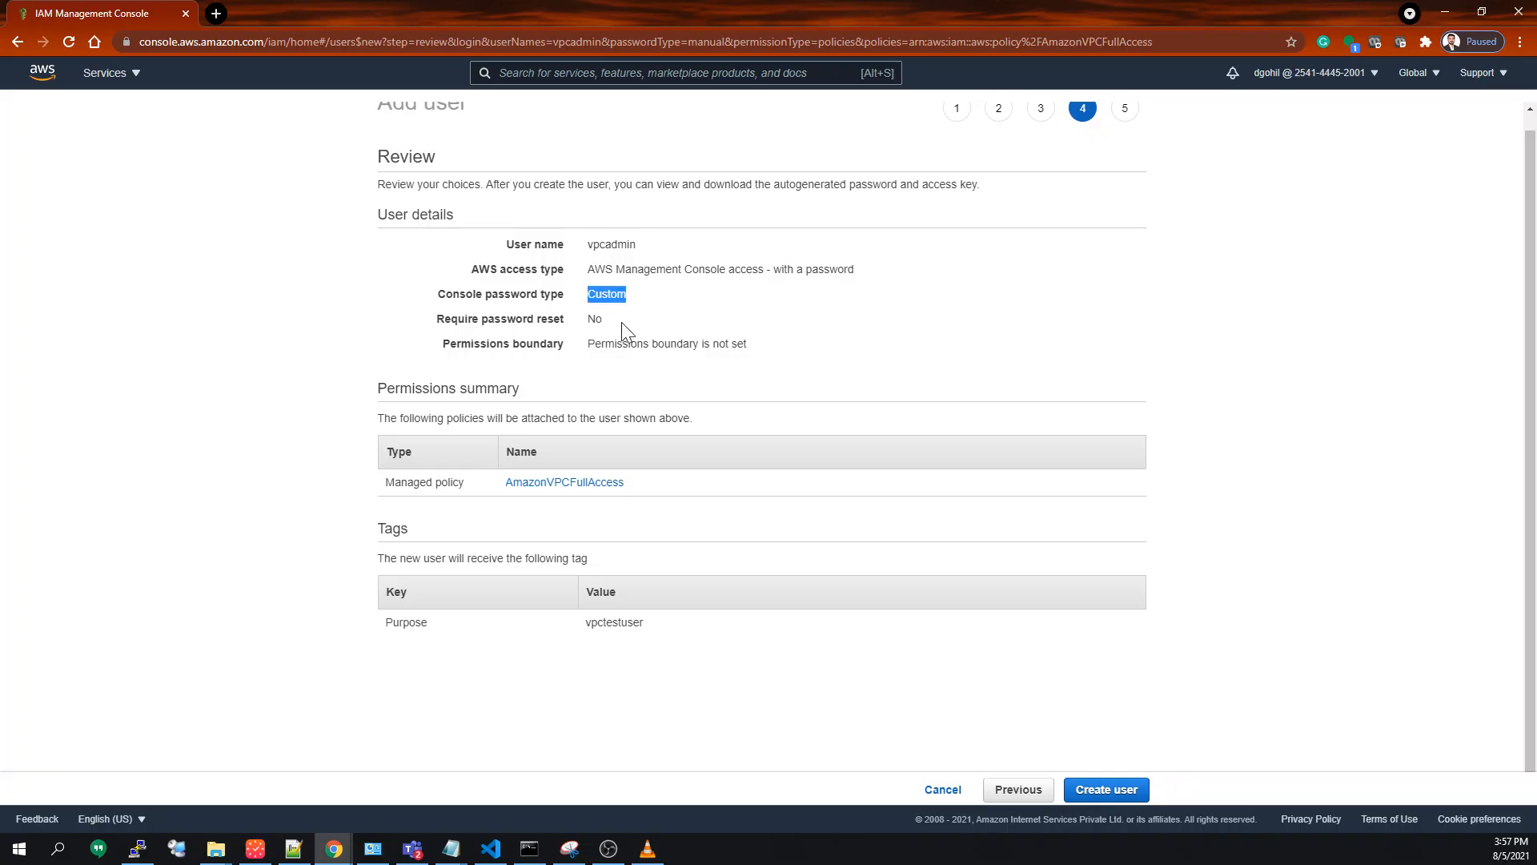
drag(622, 320, 566, 319)
drag(752, 346, 586, 345)
click(874, 361)
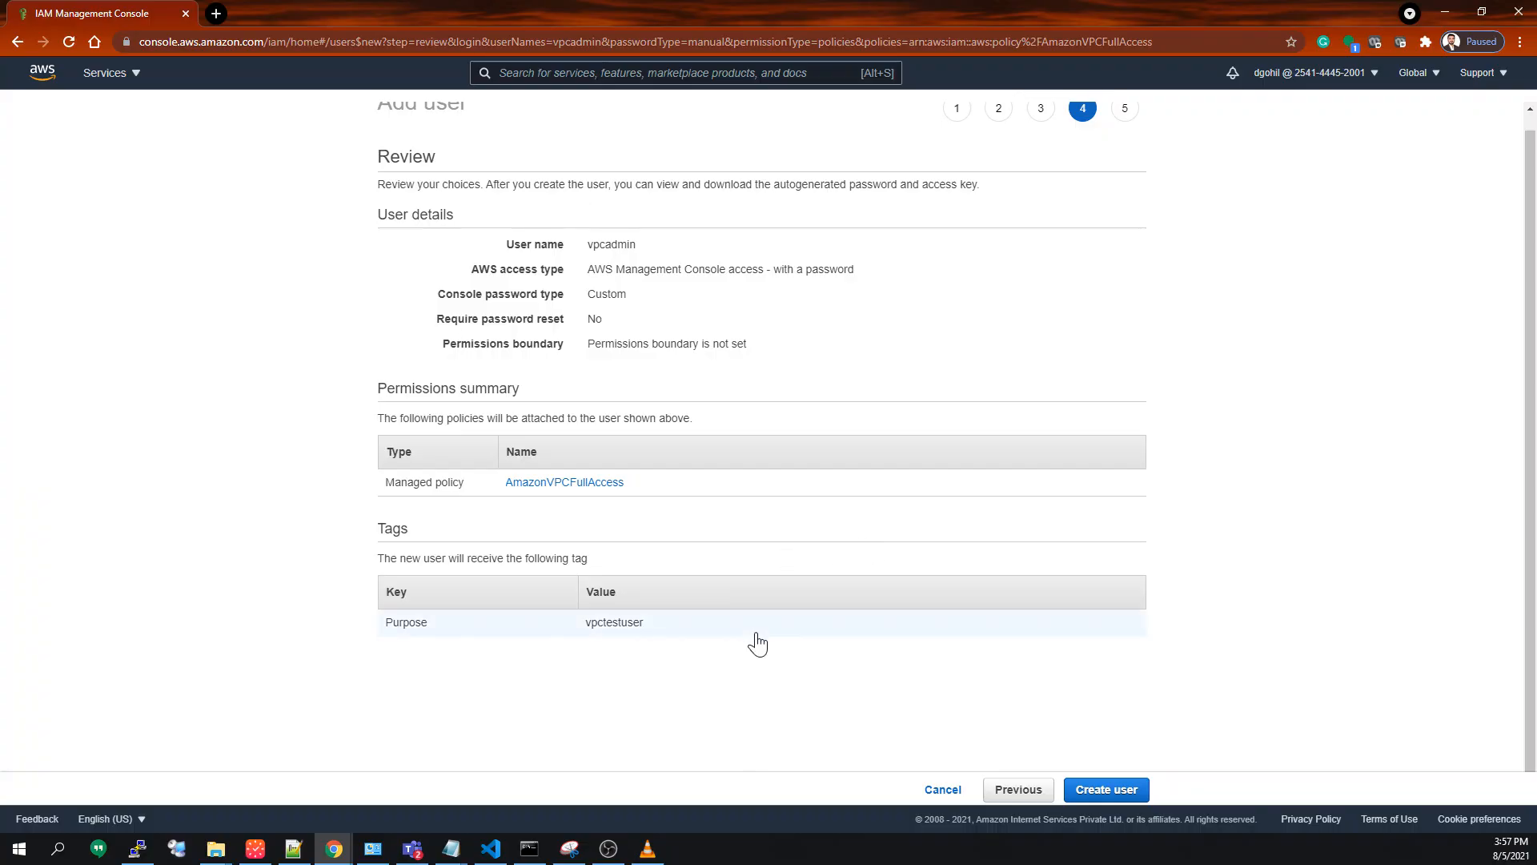
scroll(790, 659, up, 1)
scroll(753, 624, down, 1)
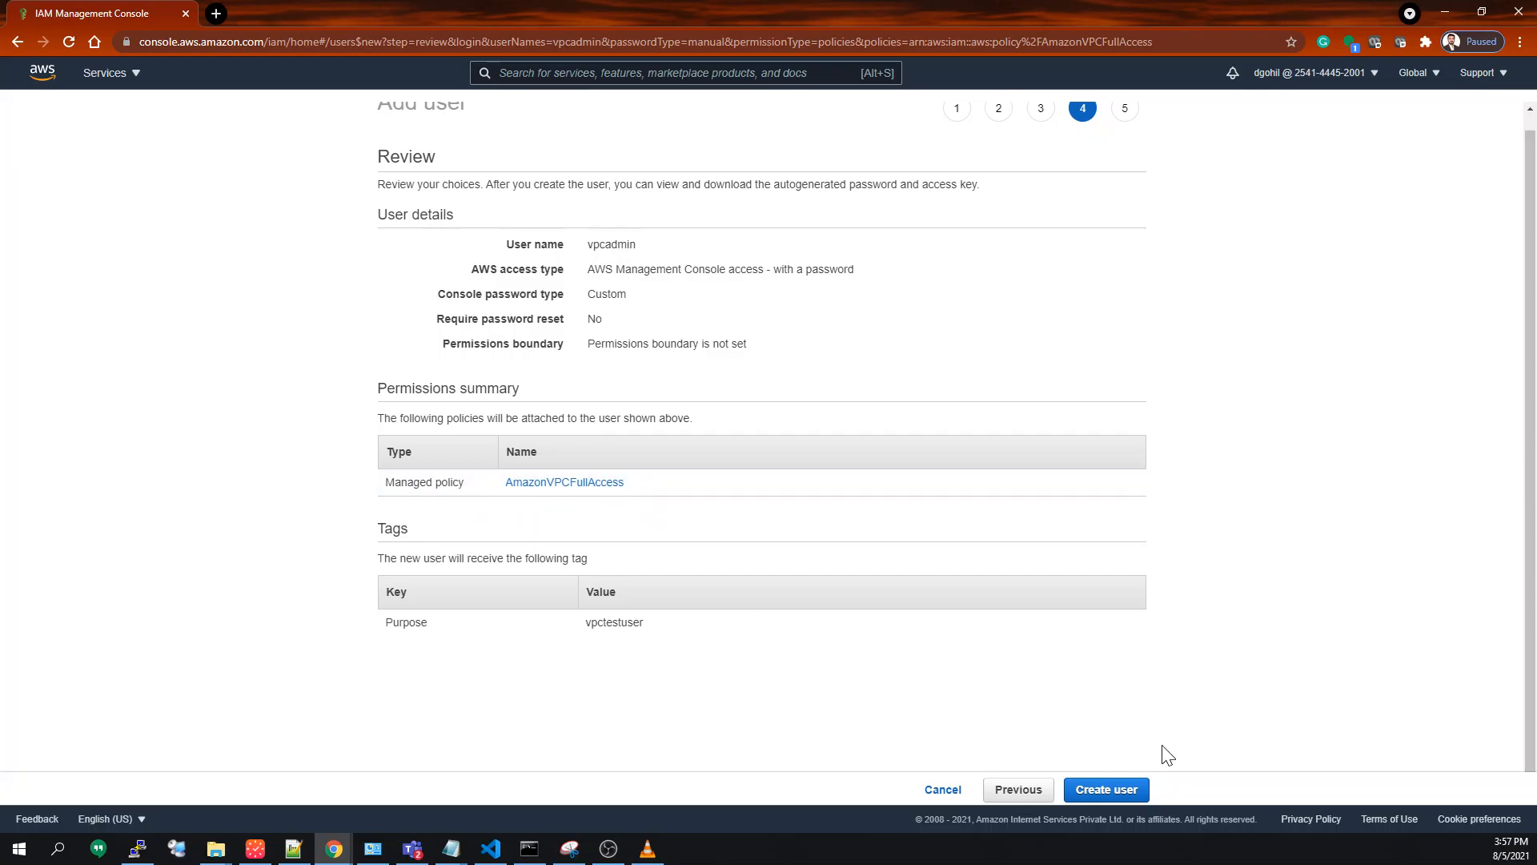
Create the user, download its credentials as a CSV file, and return to the users list.
click(1121, 790)
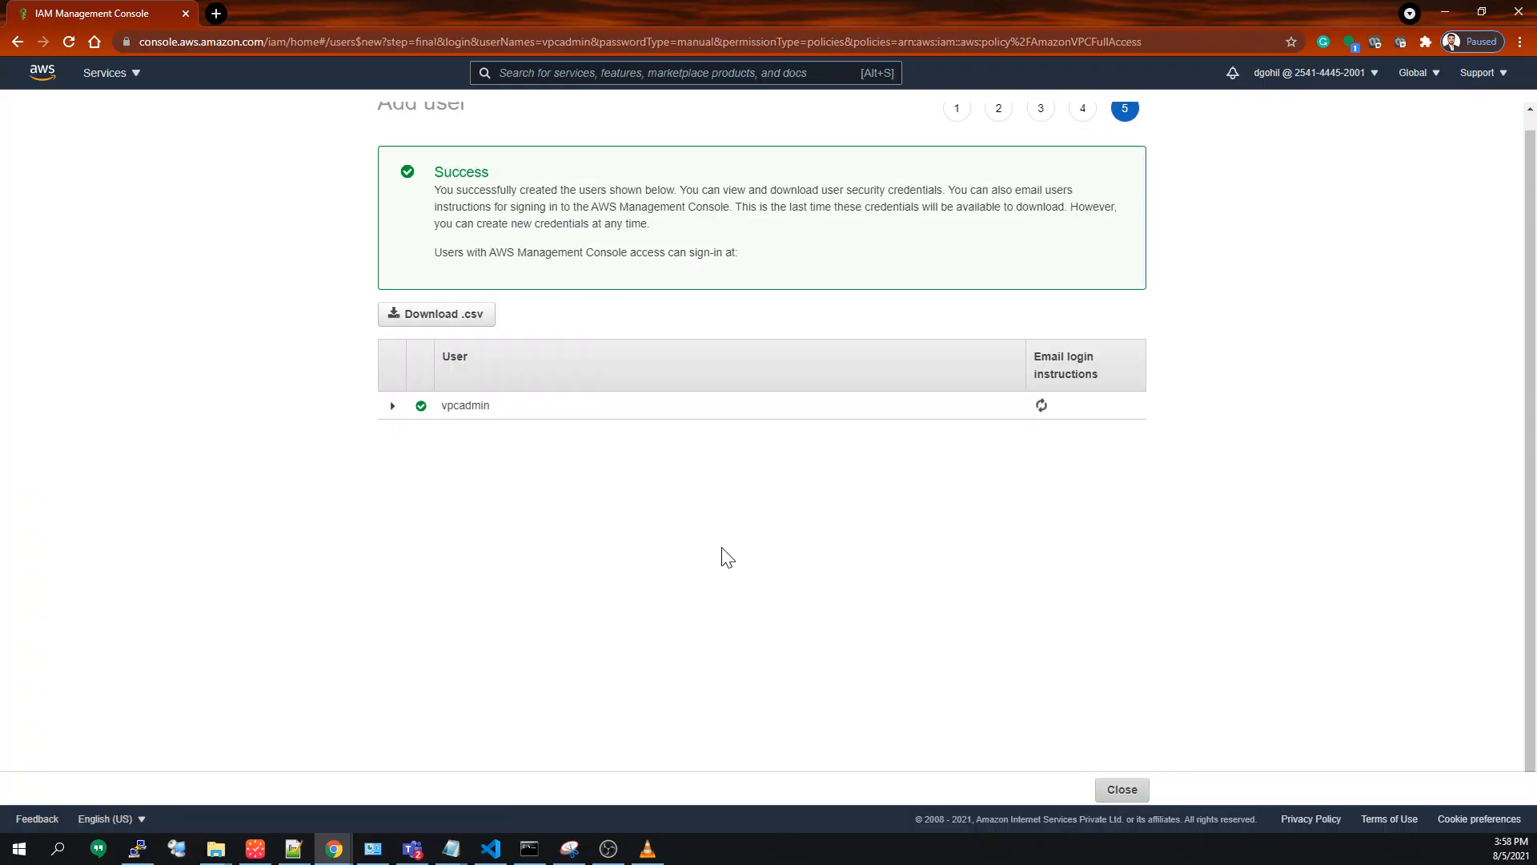
click(451, 324)
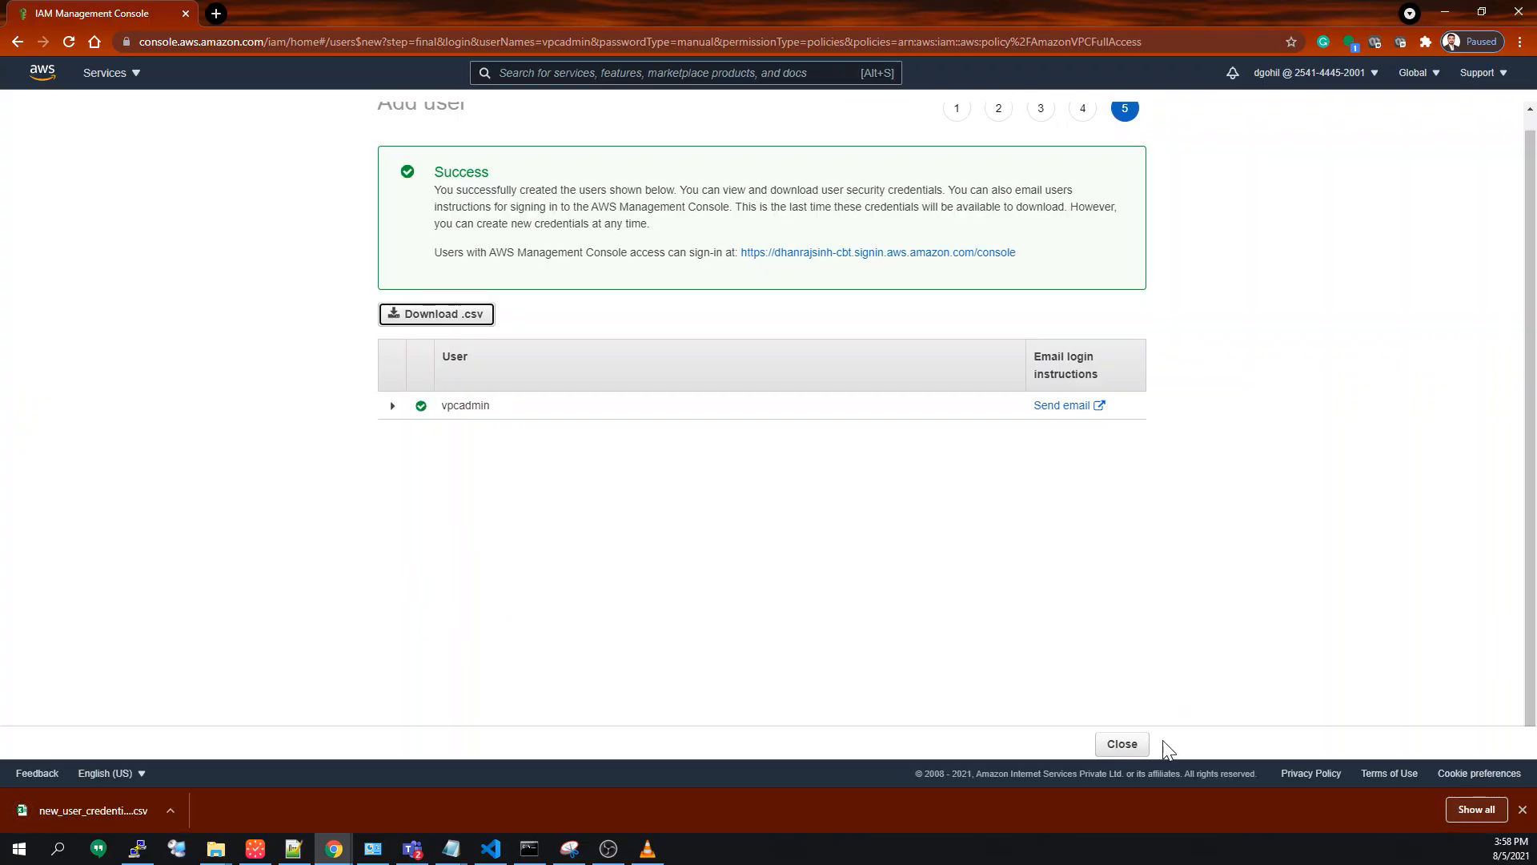
click(1133, 754)
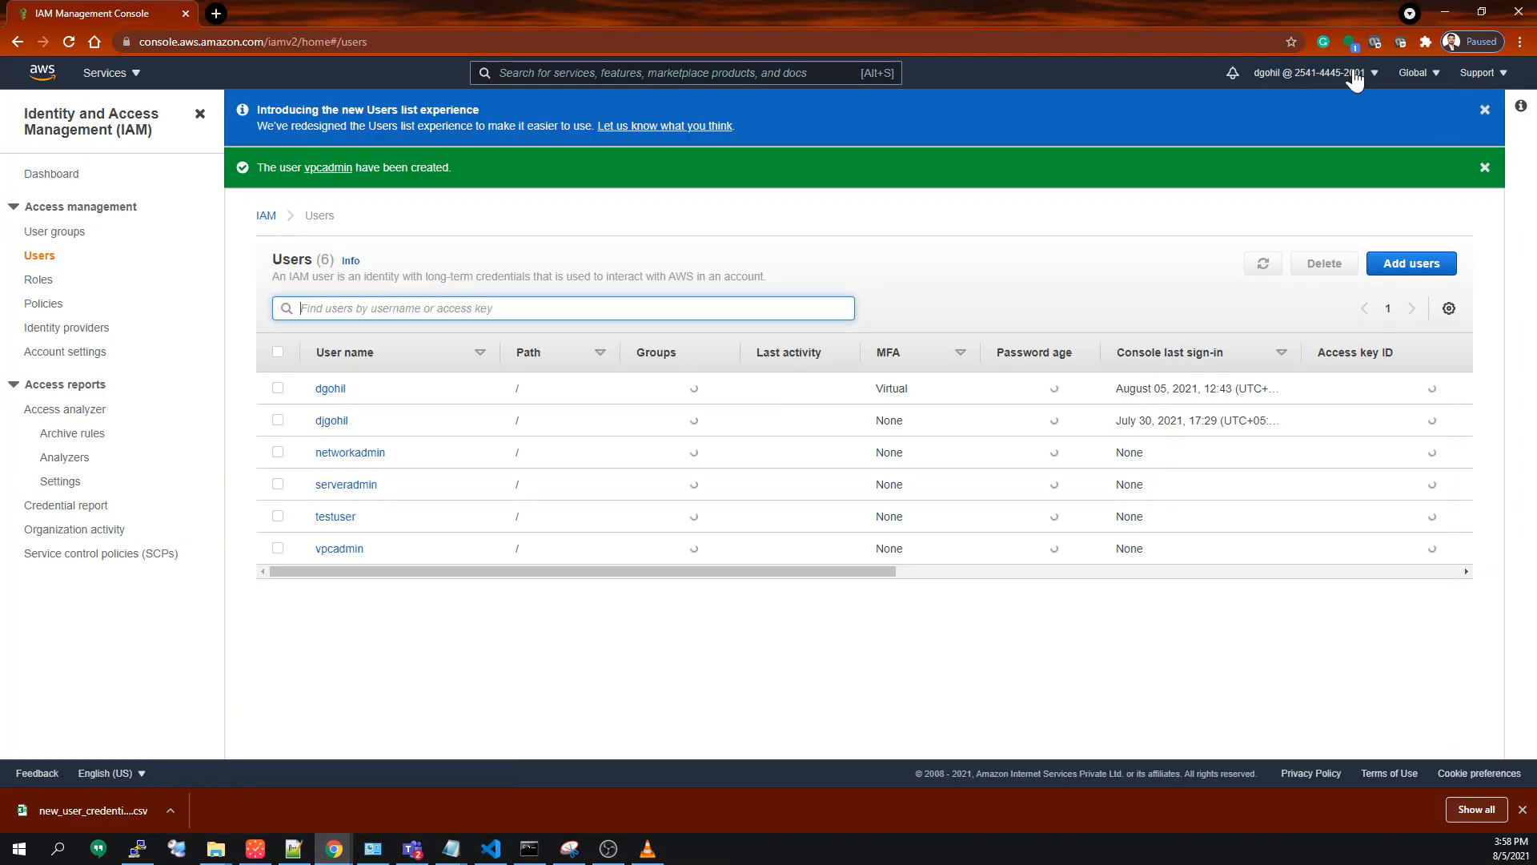
Sign out of the current account and sign back in as IAM user vpcadmin with the account password.
click(1354, 79)
click(1248, 330)
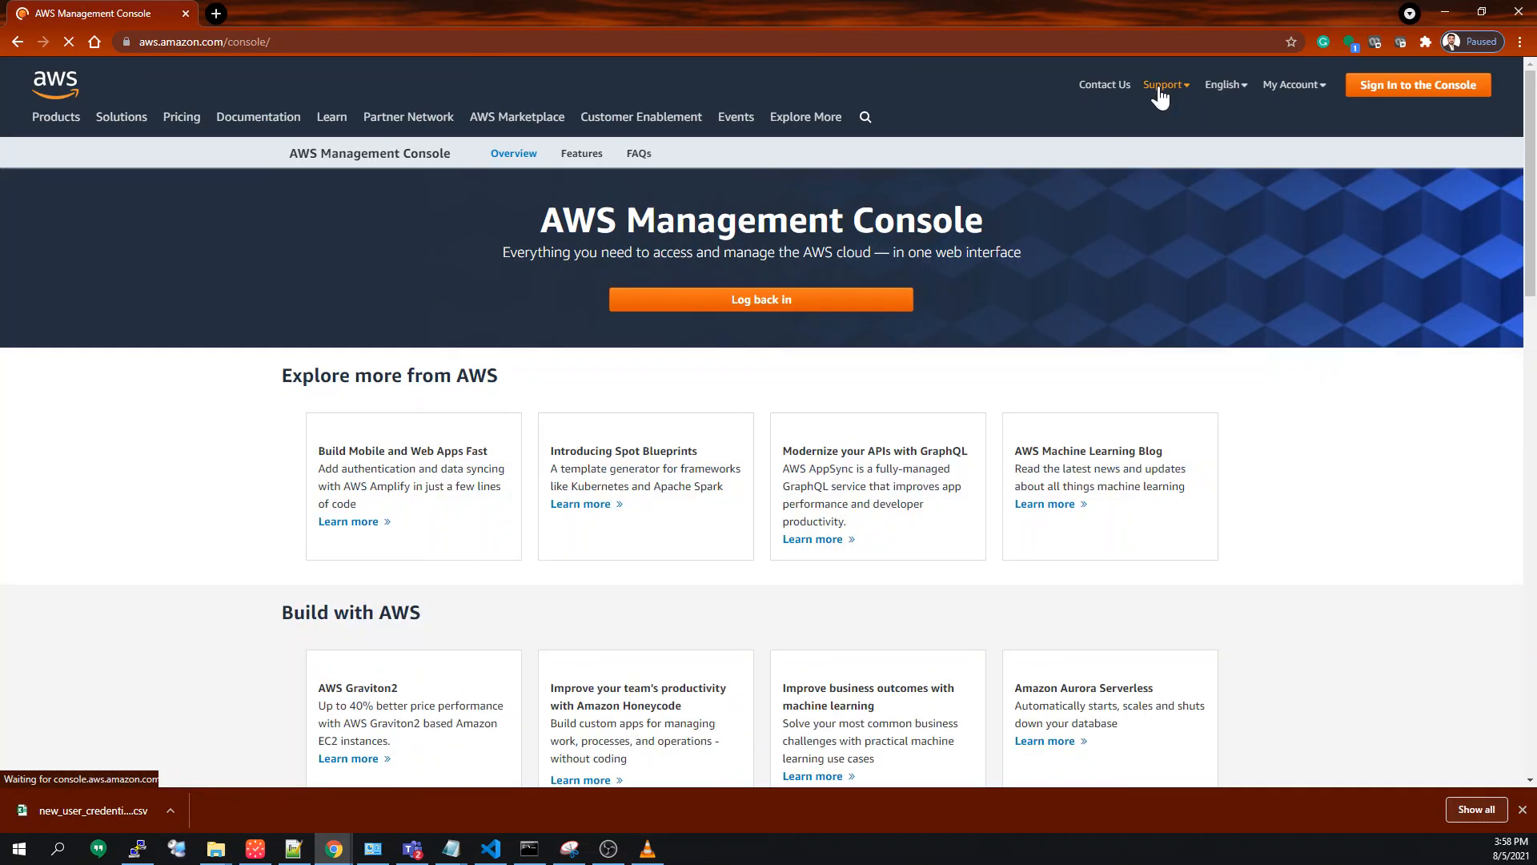
click(1425, 90)
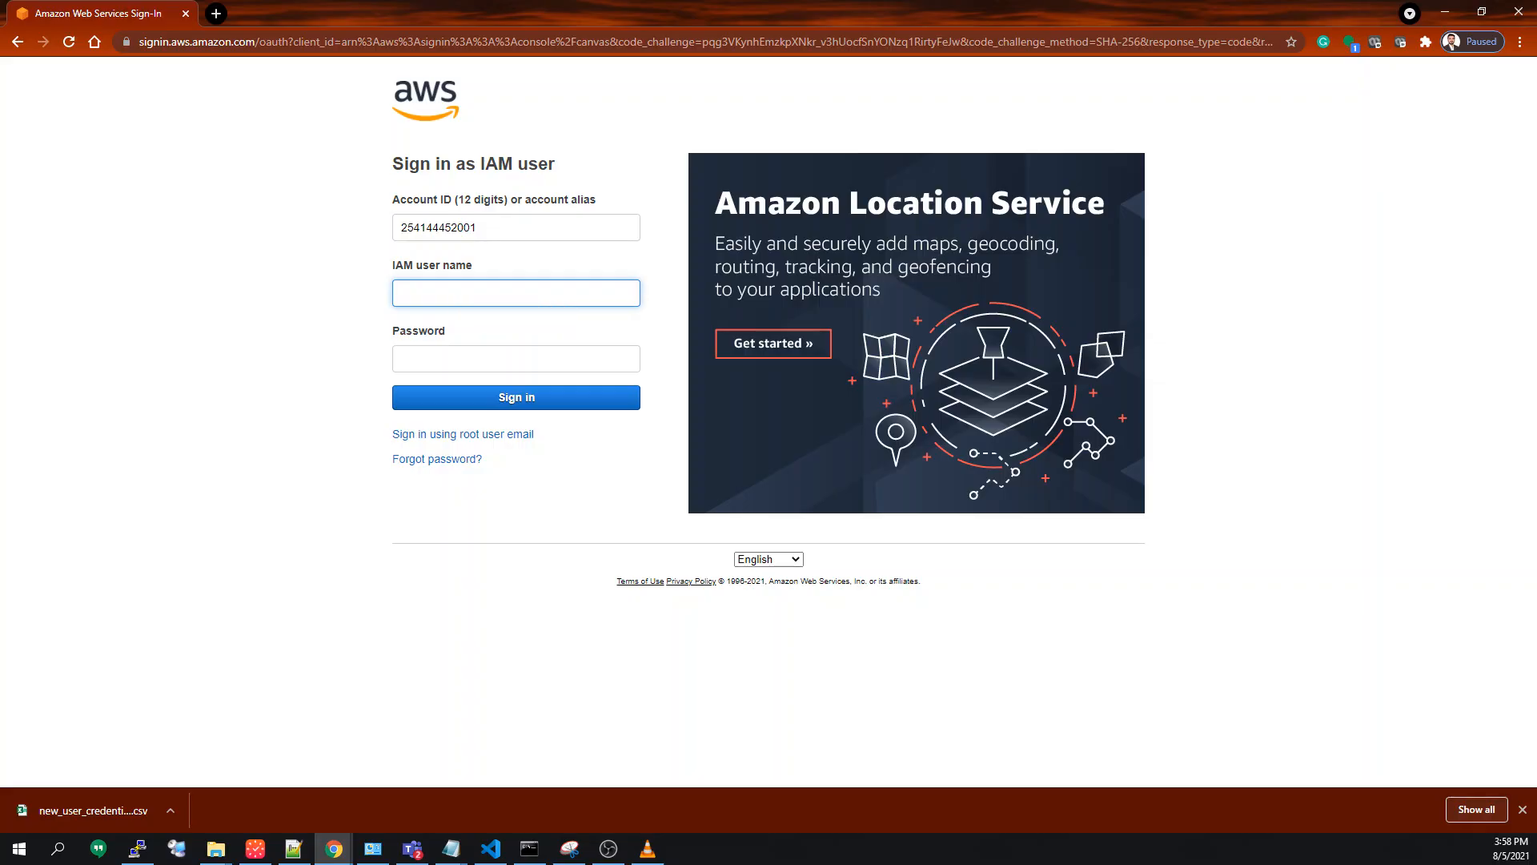
text(cadmin)
key(Tab)
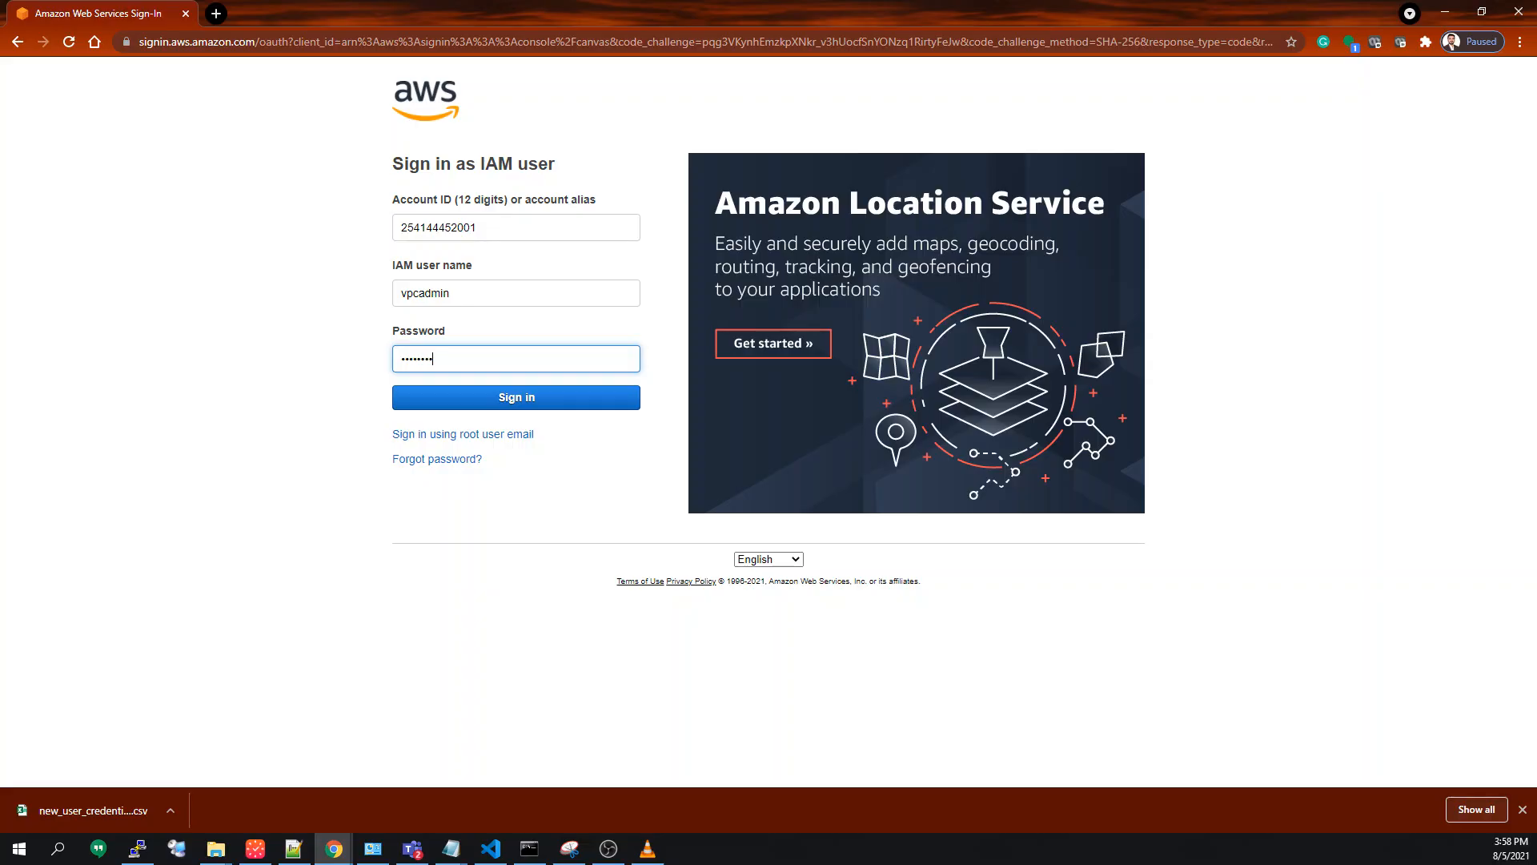
click(489, 410)
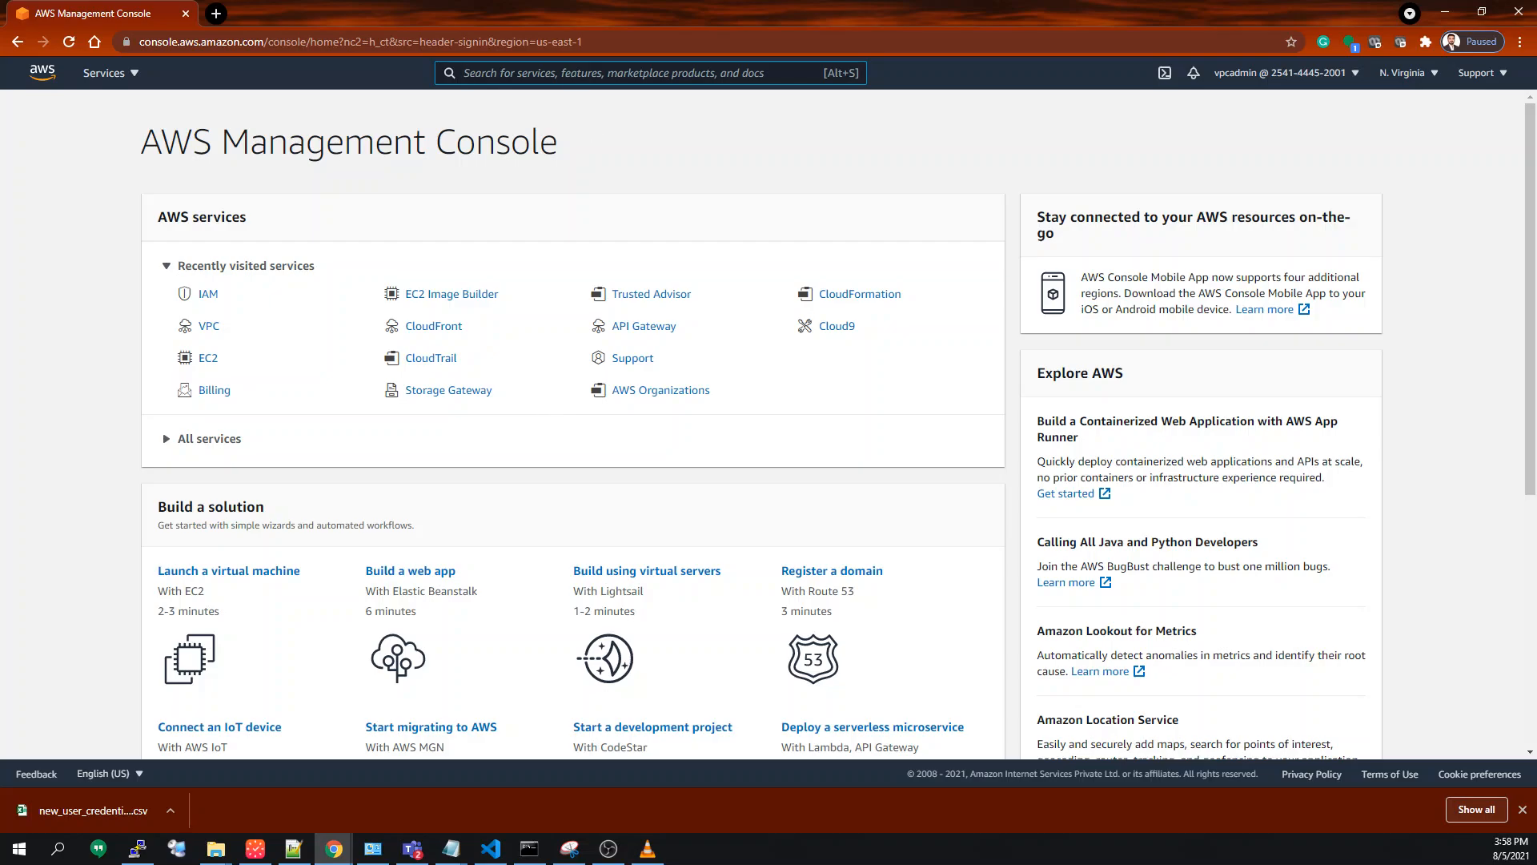
Open the EC2 service and examine the Resources section of its dashboard.
text(ec2)
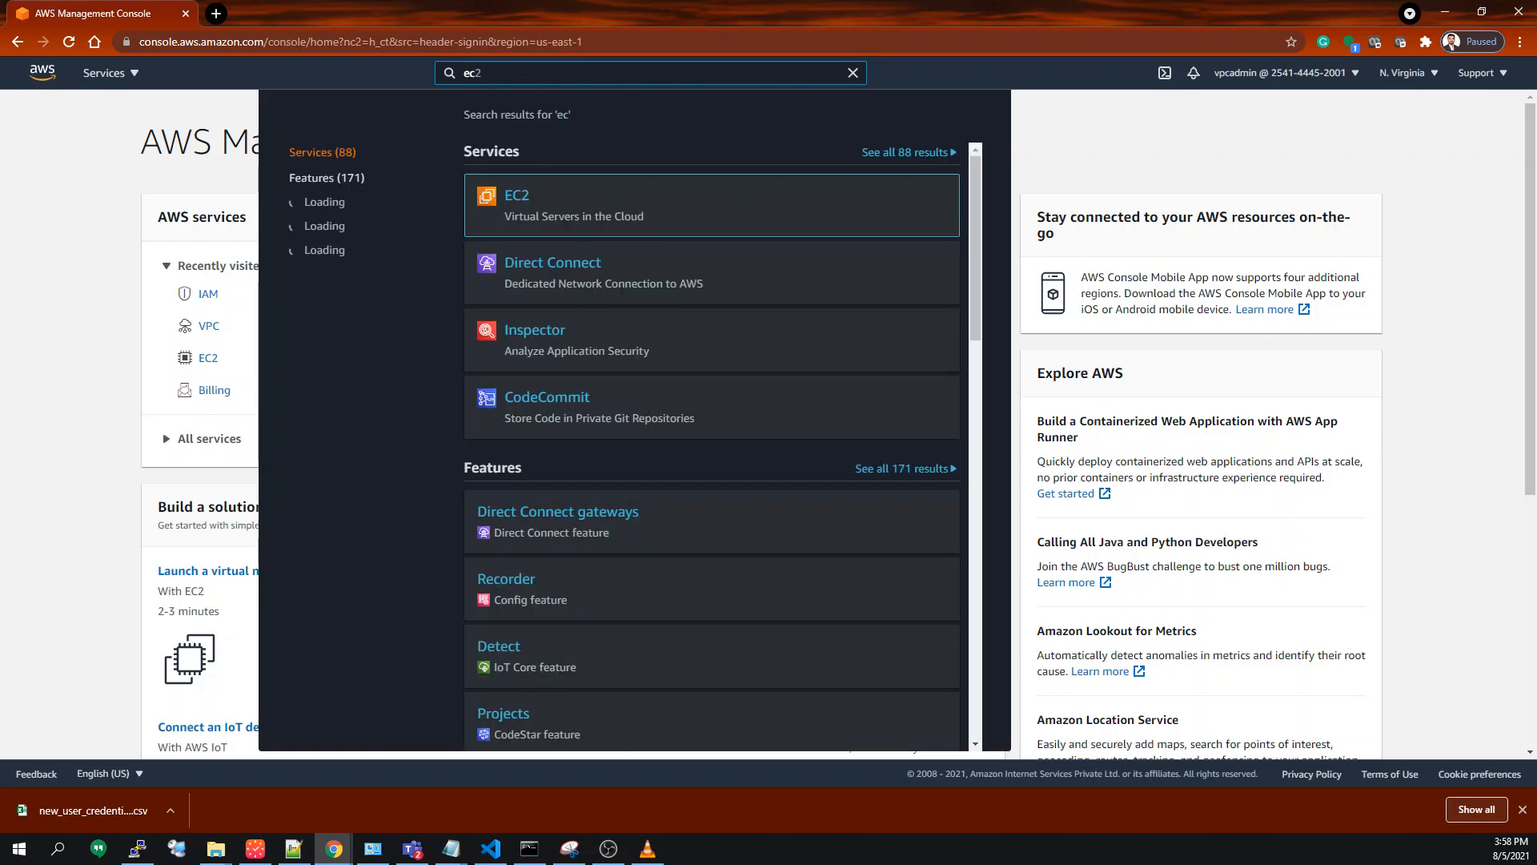
click(519, 205)
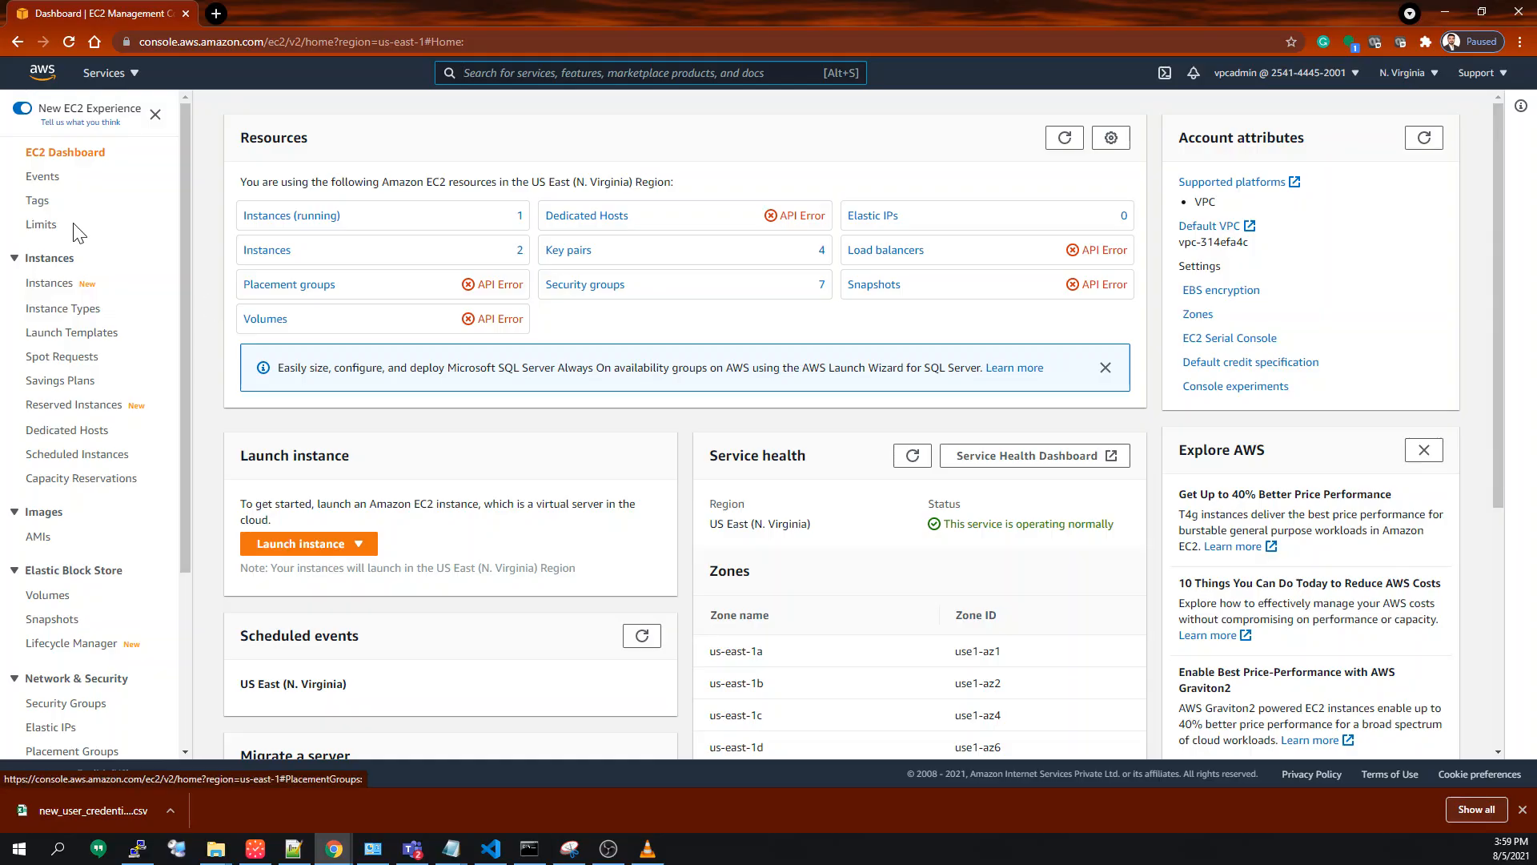
drag(312, 145, 245, 142)
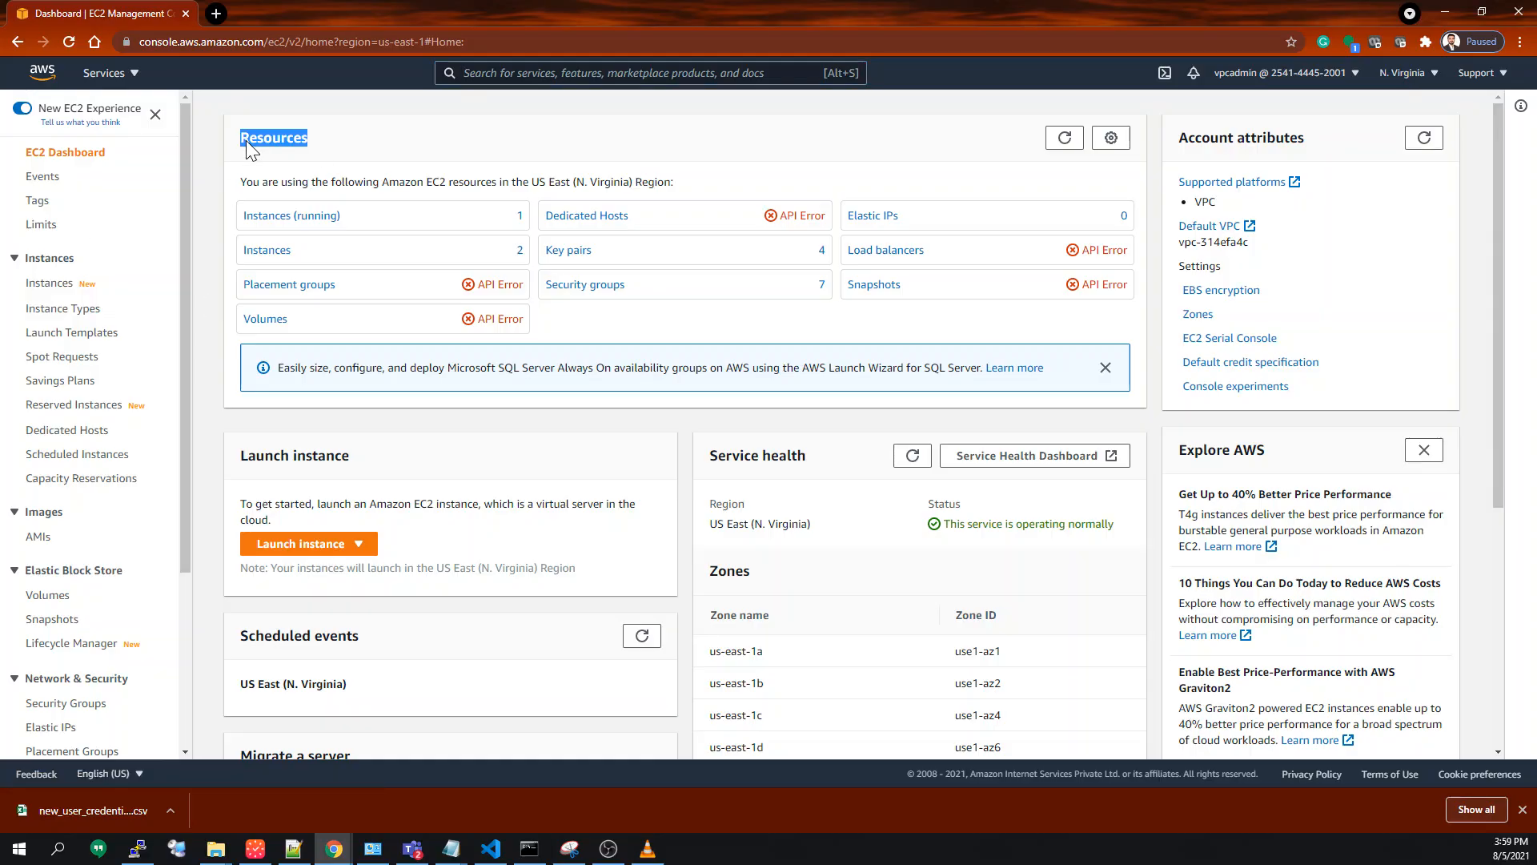
click(376, 190)
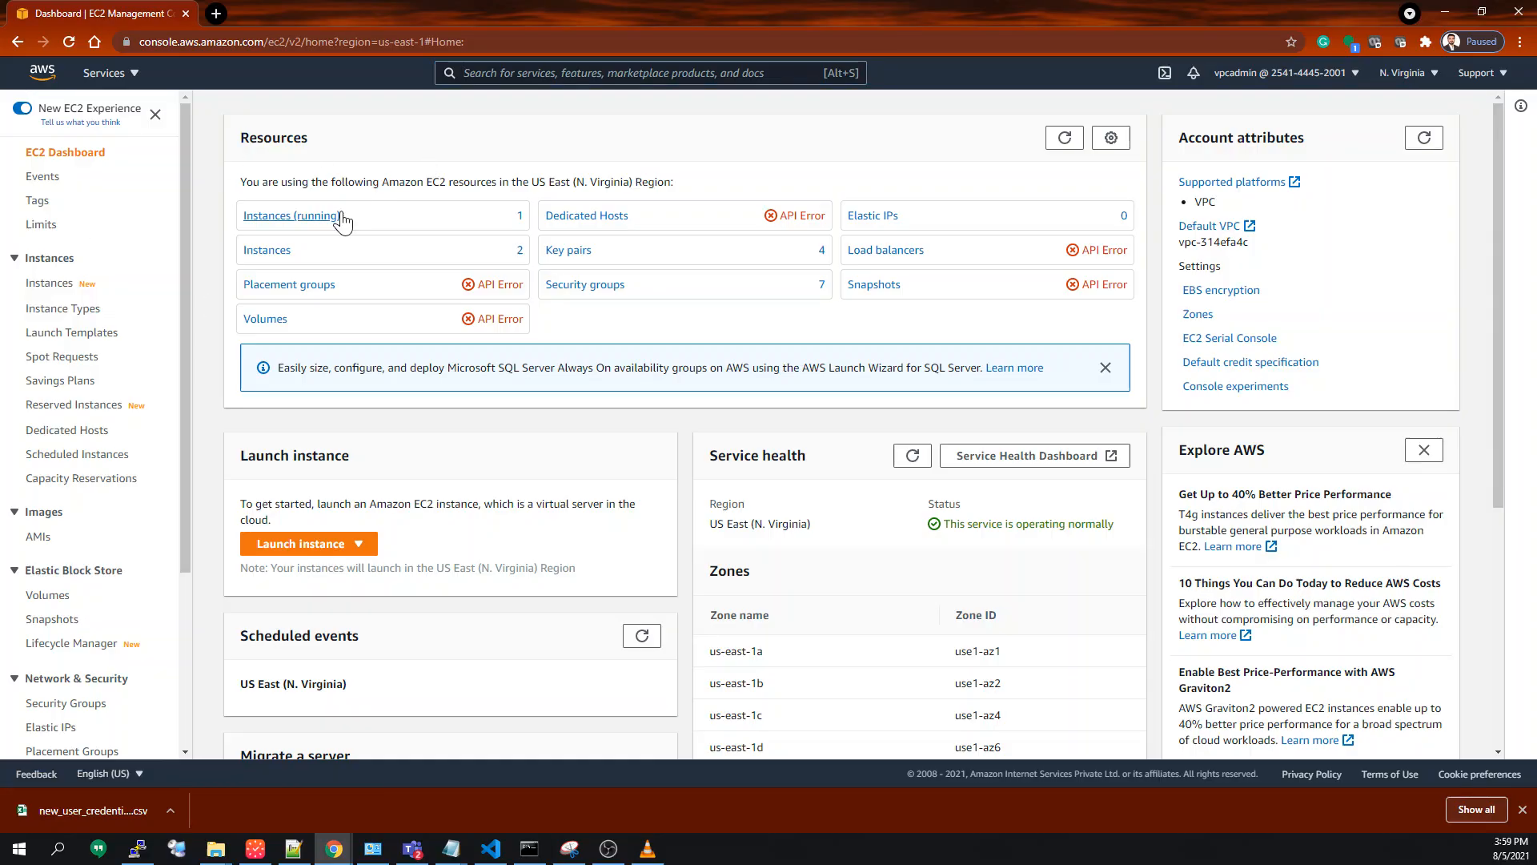
Try to launch an EC2 instance from the Microsoft Windows Server 2019 Base image to test the user's permissions.
click(314, 544)
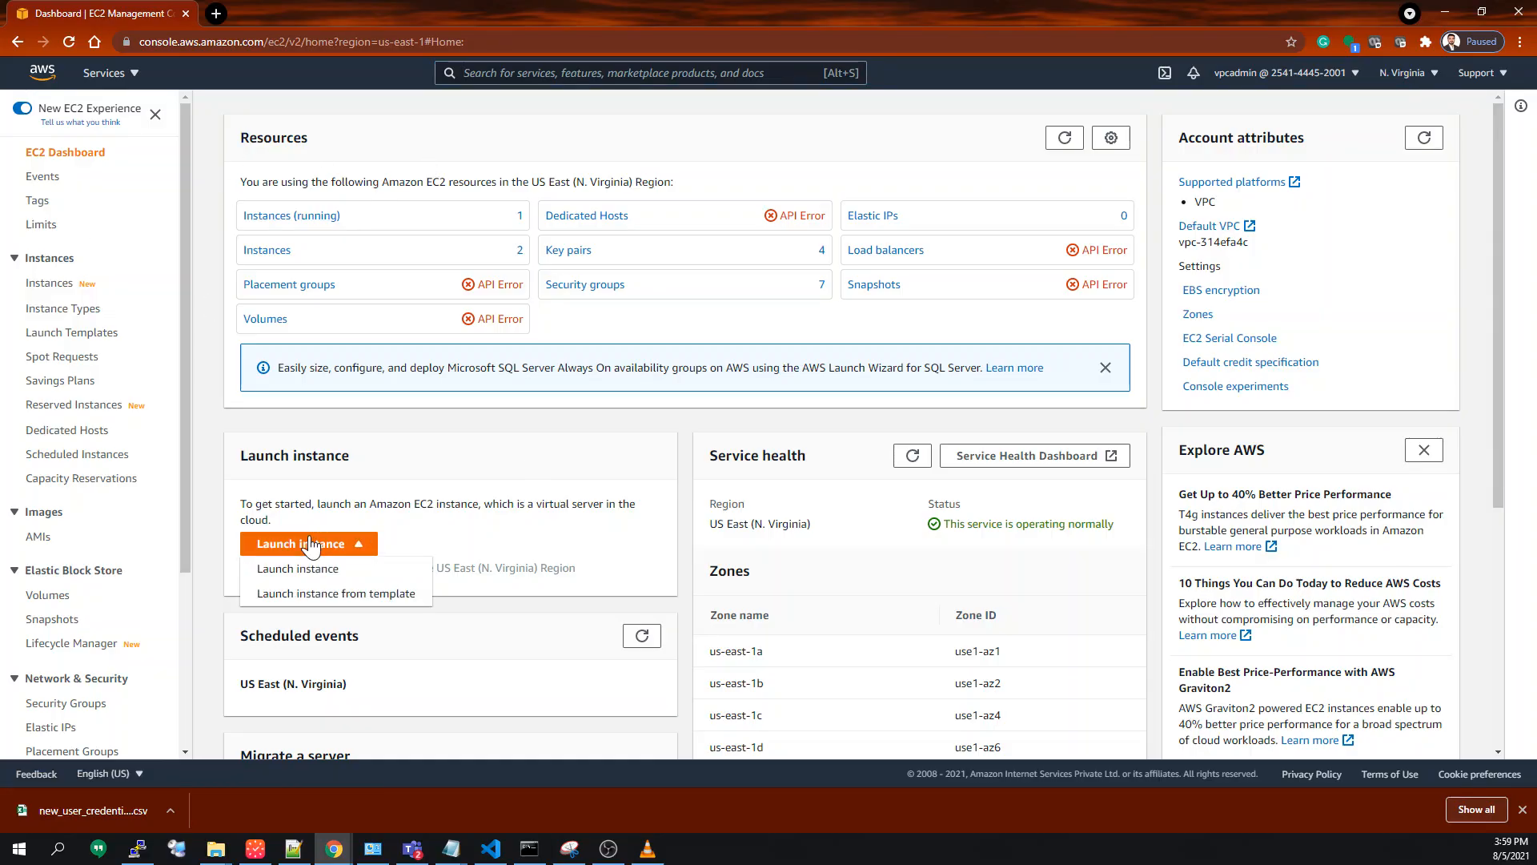
click(360, 570)
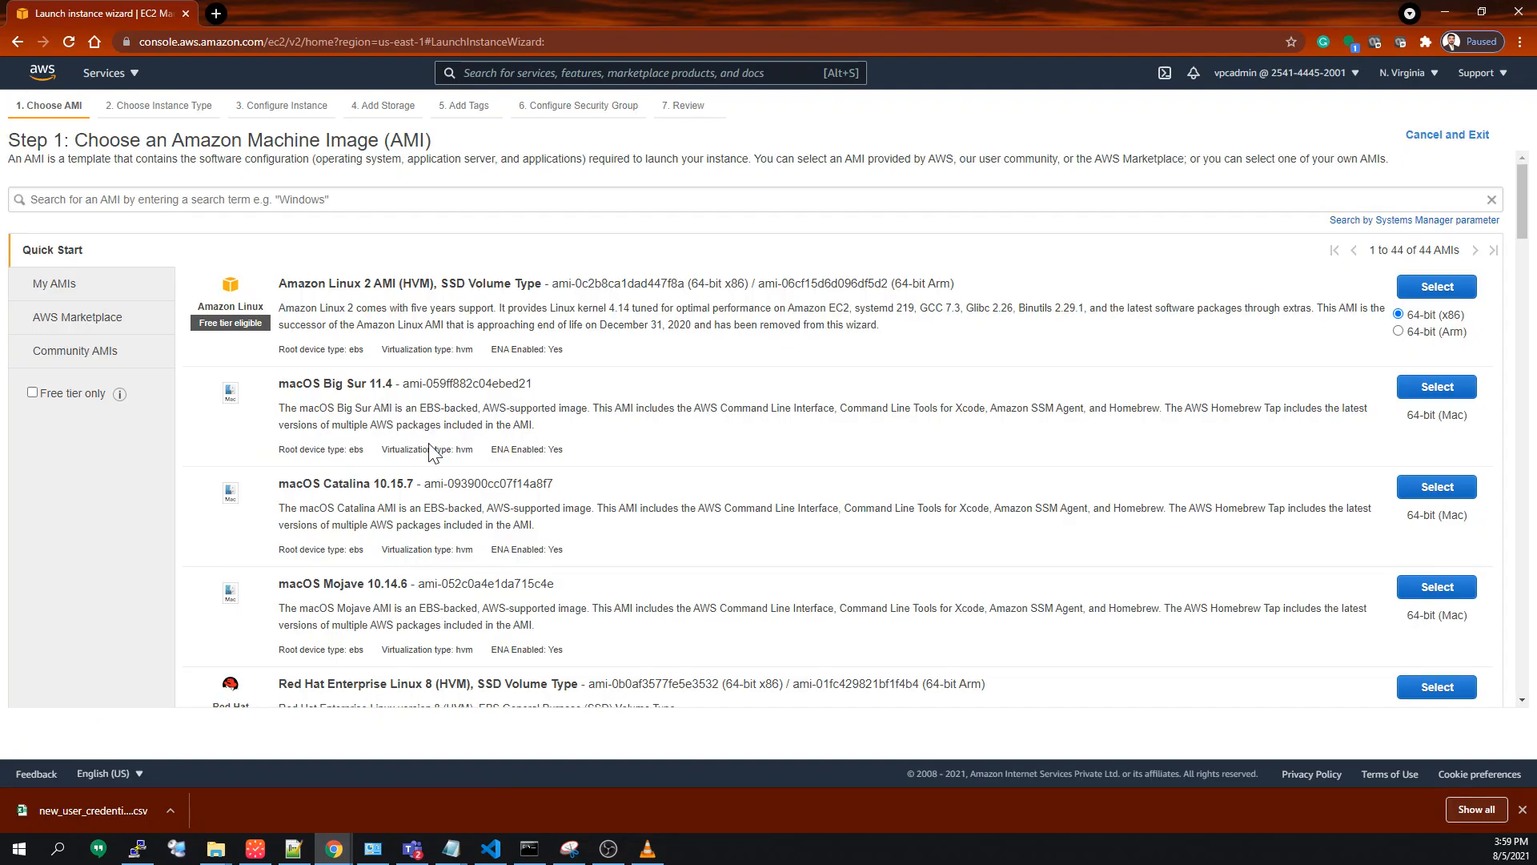
scroll(697, 549, down, 3)
scroll(742, 573, down, 4)
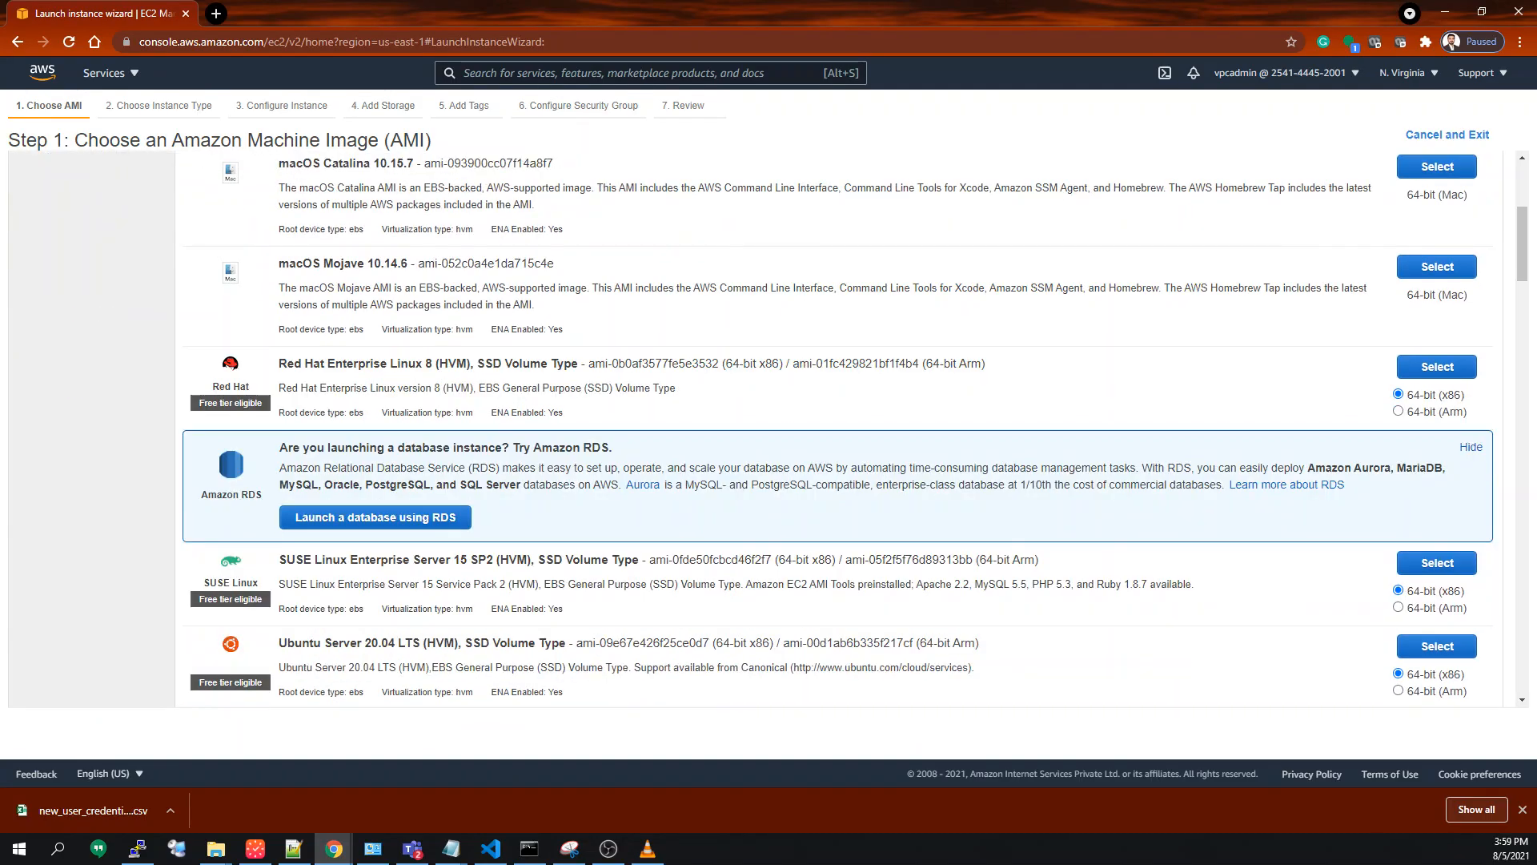
scroll(152, 480, down, 1)
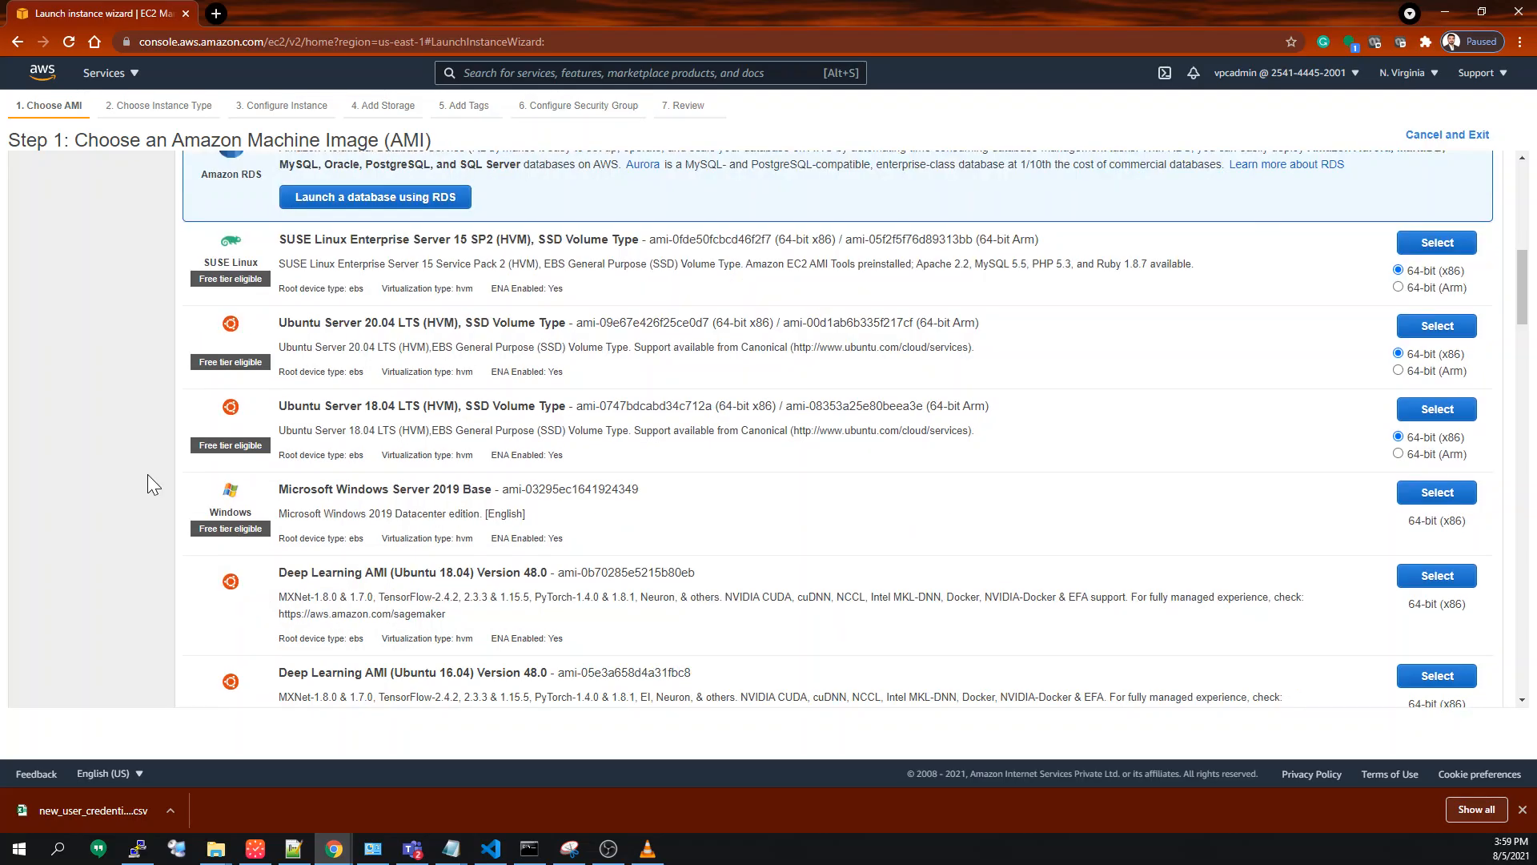
click(1465, 496)
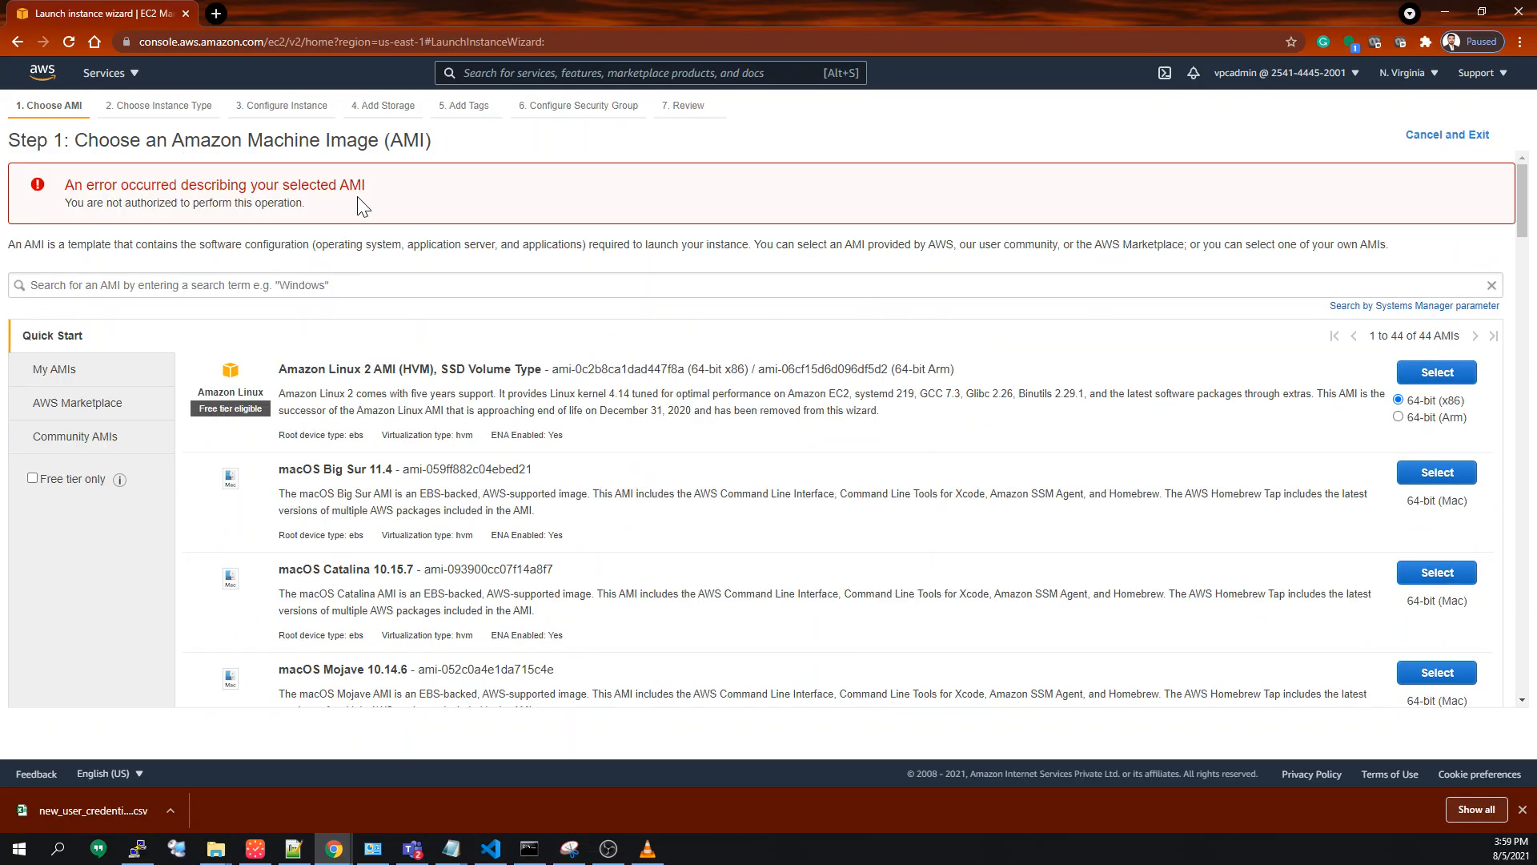
drag(62, 210, 356, 210)
click(358, 209)
Return to the console home page and open the VPC service.
click(40, 77)
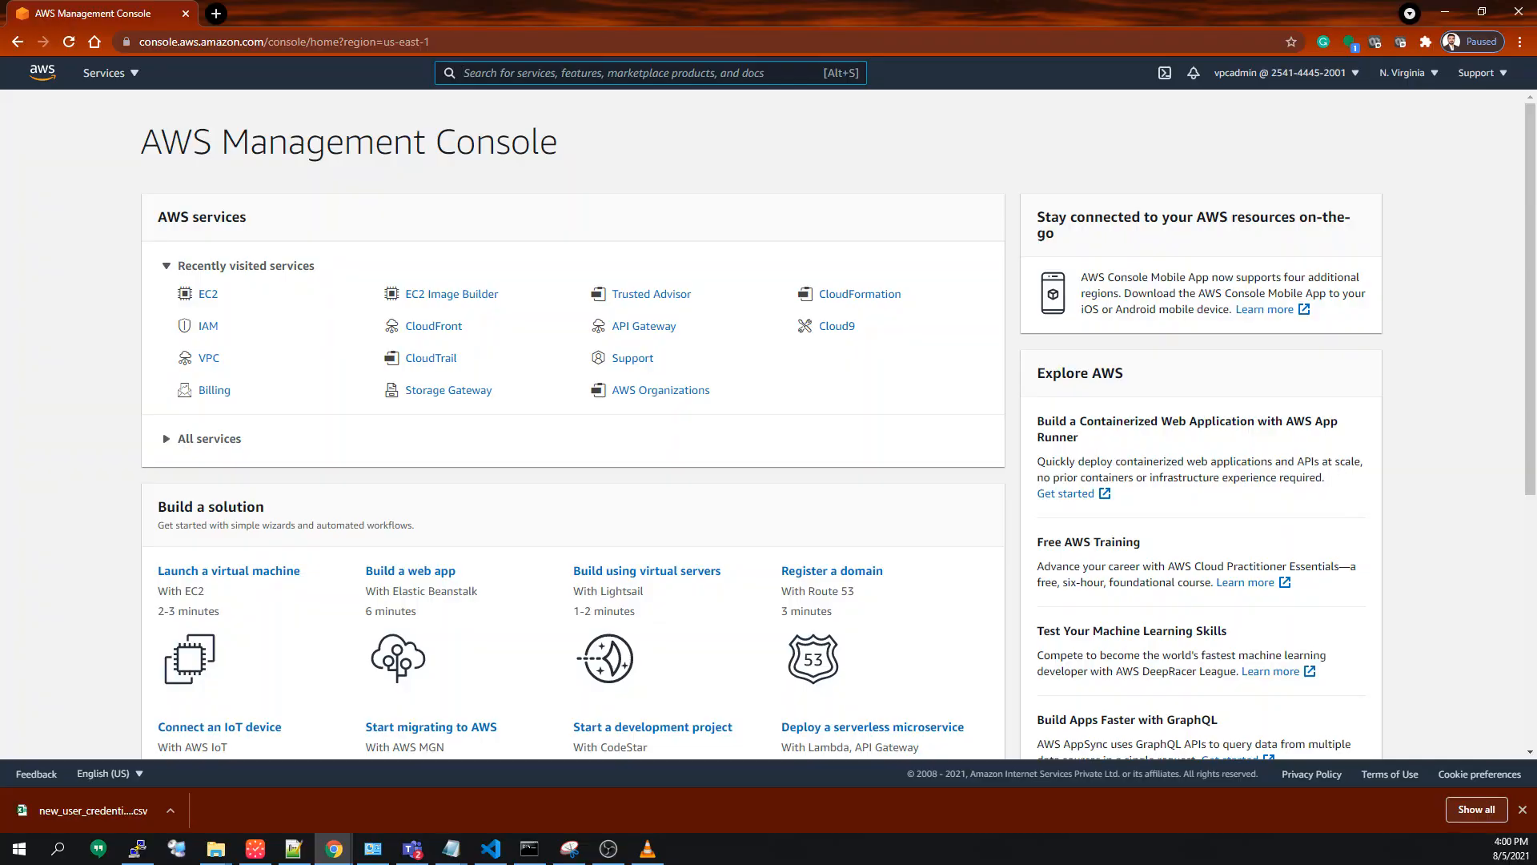
text(vpc)
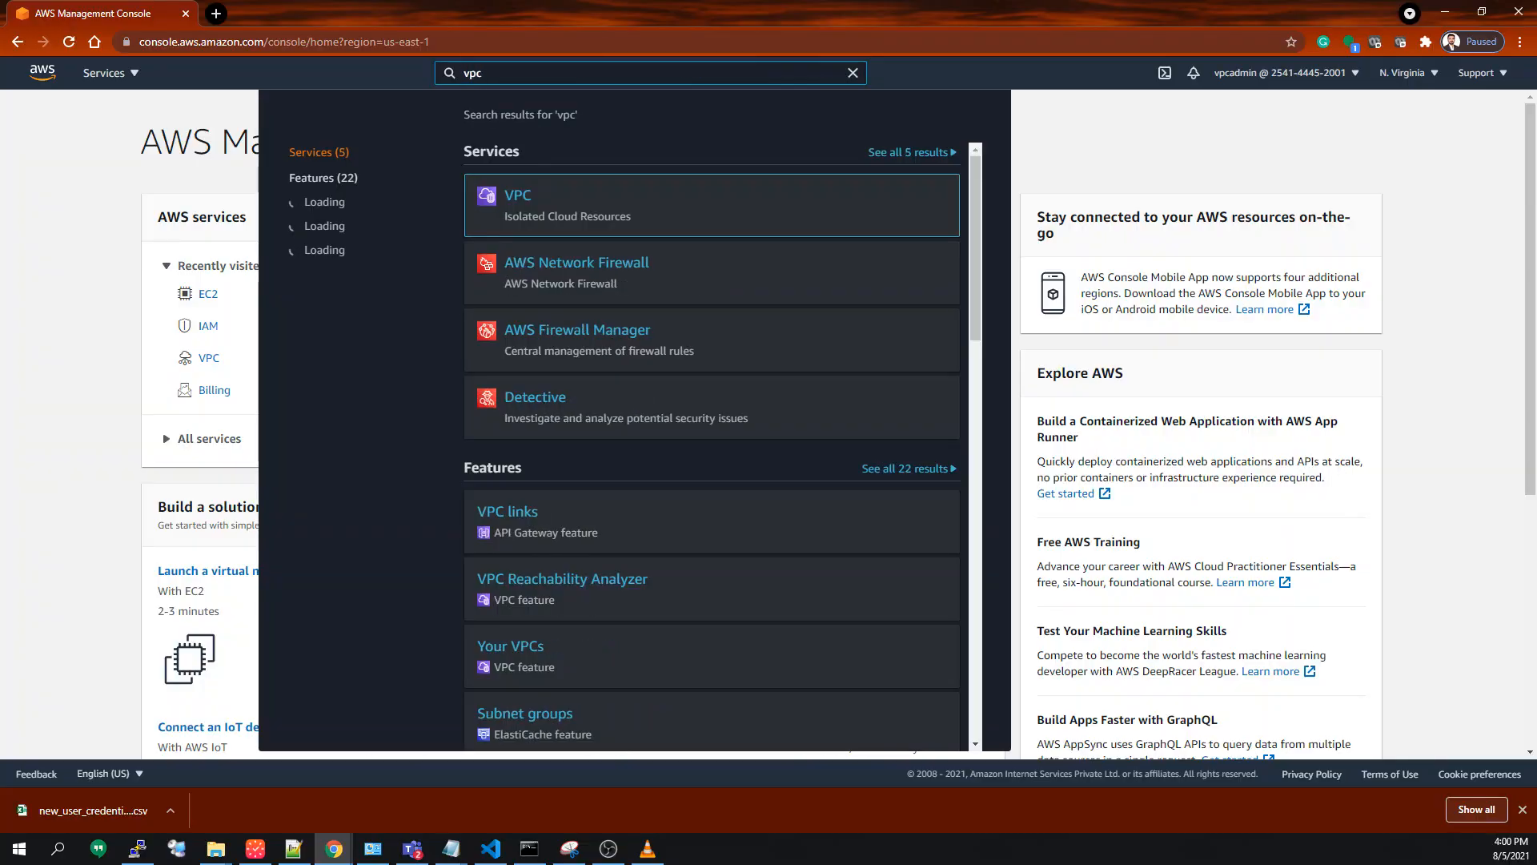
click(522, 208)
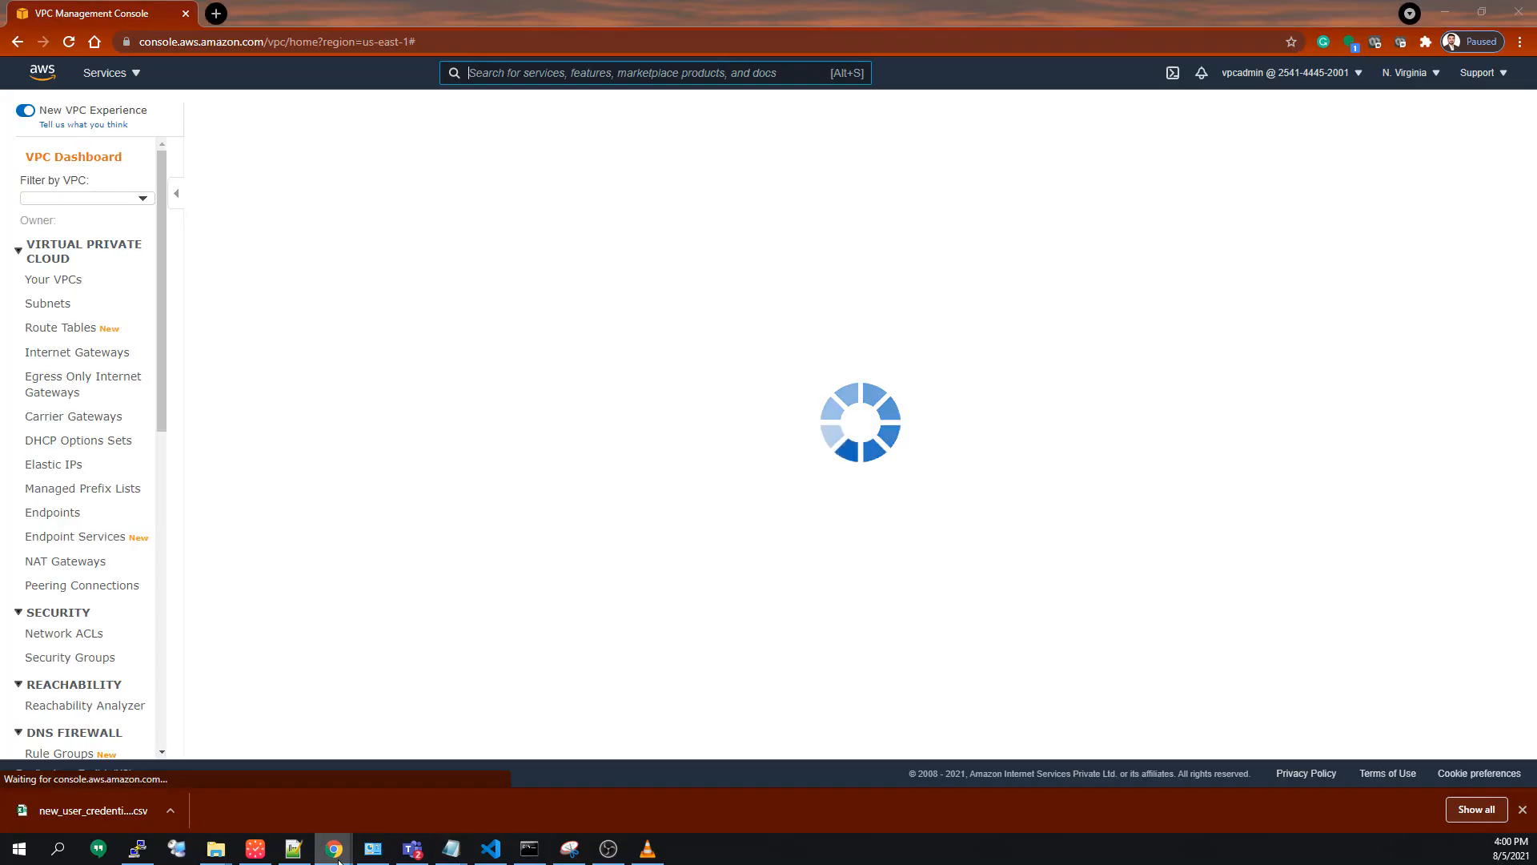
Switch to the Cloud Hands-on document in Google Docs and highlight the task "2. Create a custom VPC".
mouse_move(334, 849)
click(250, 789)
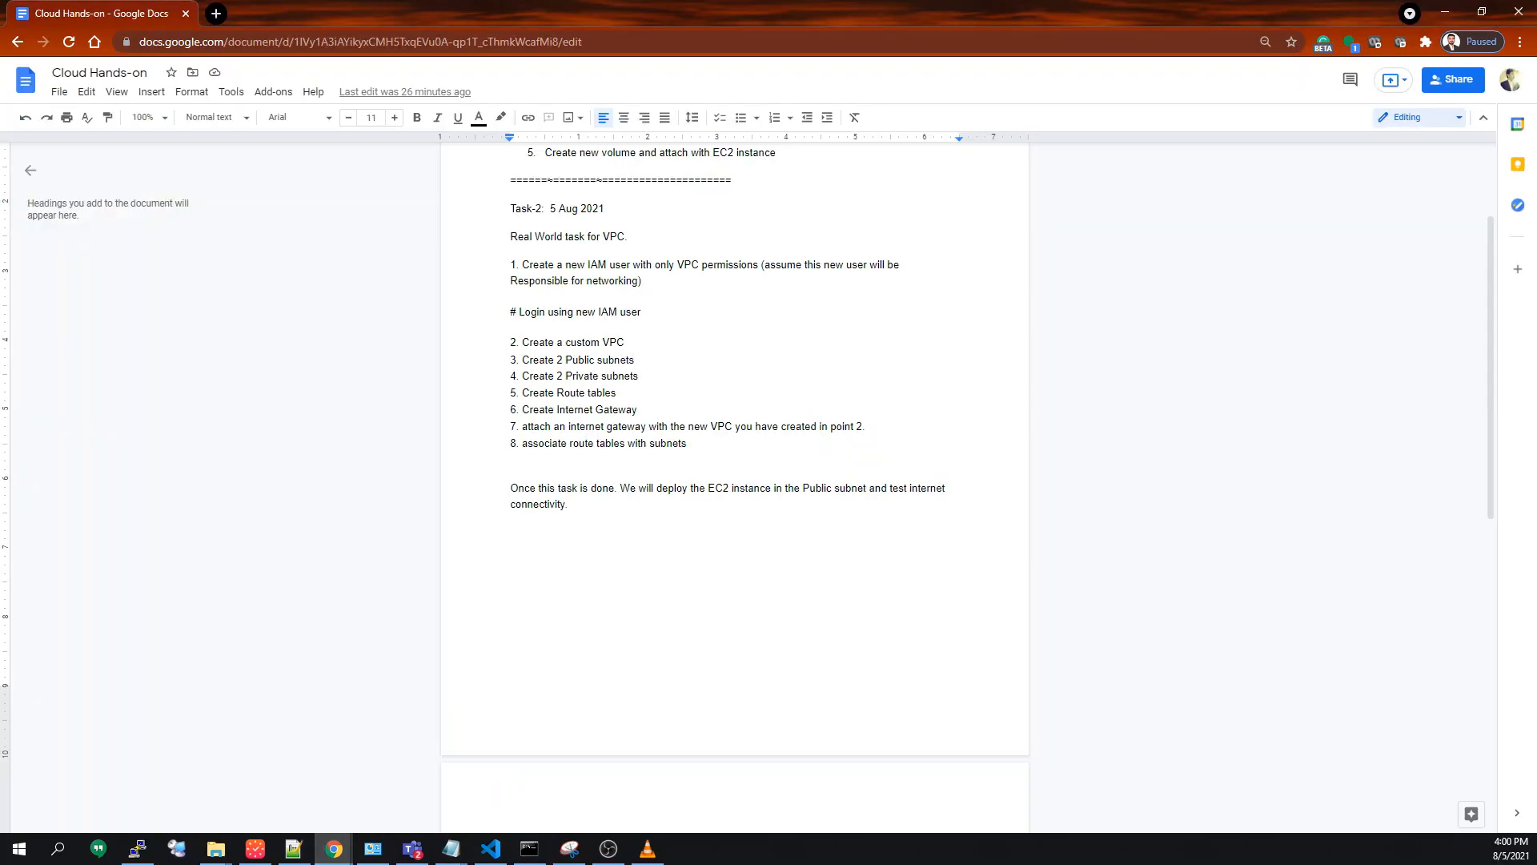
key(shift+Up)
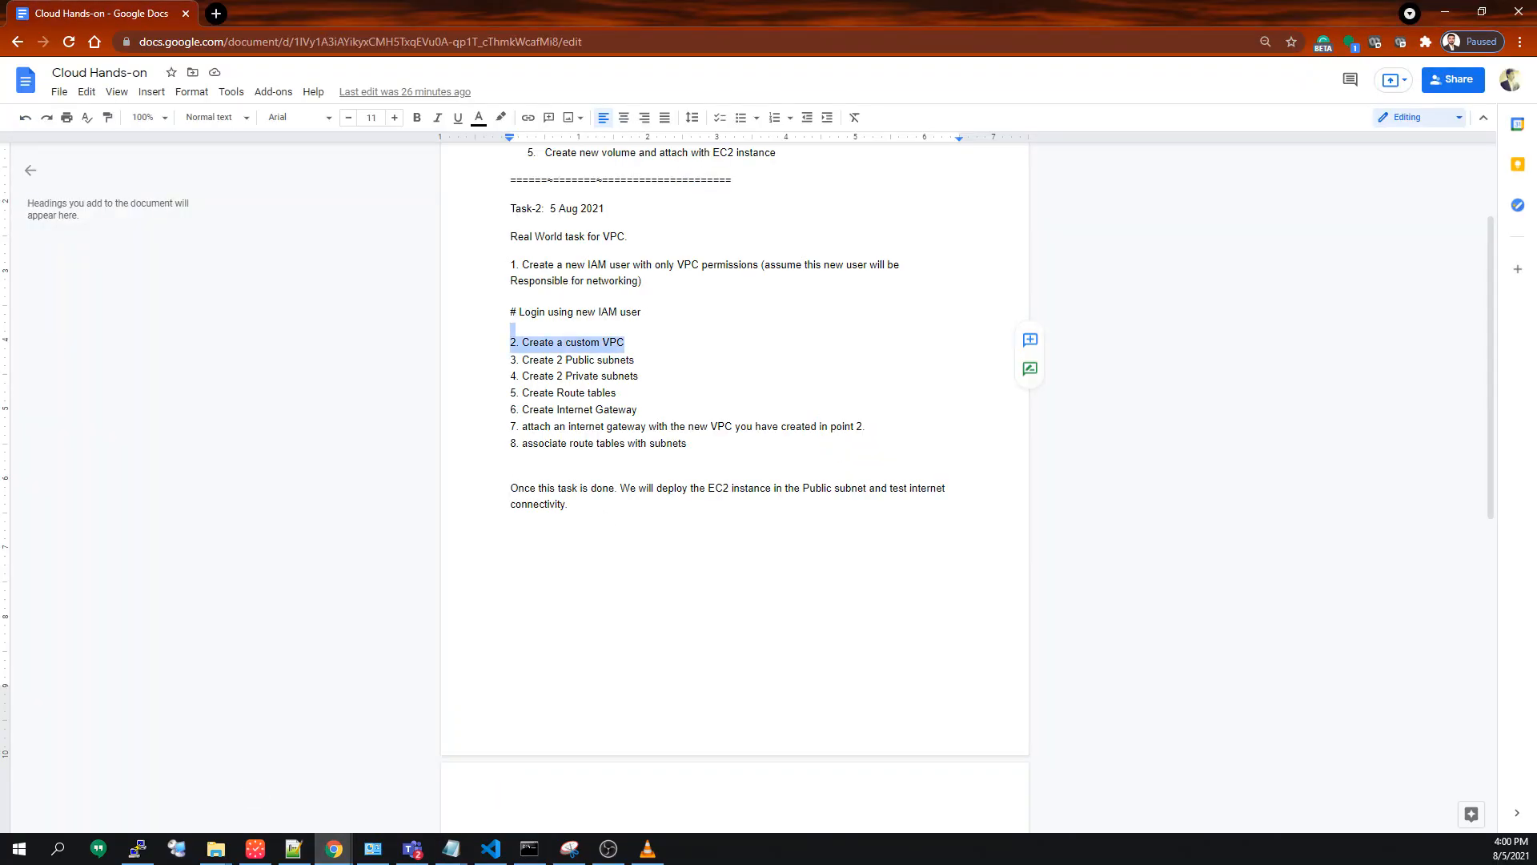
Highlight the subnet task in the Cloud Hands-on document and examine the VPC architecture diagram further down.
drag(635, 360, 545, 377)
scroll(776, 518, down, 7)
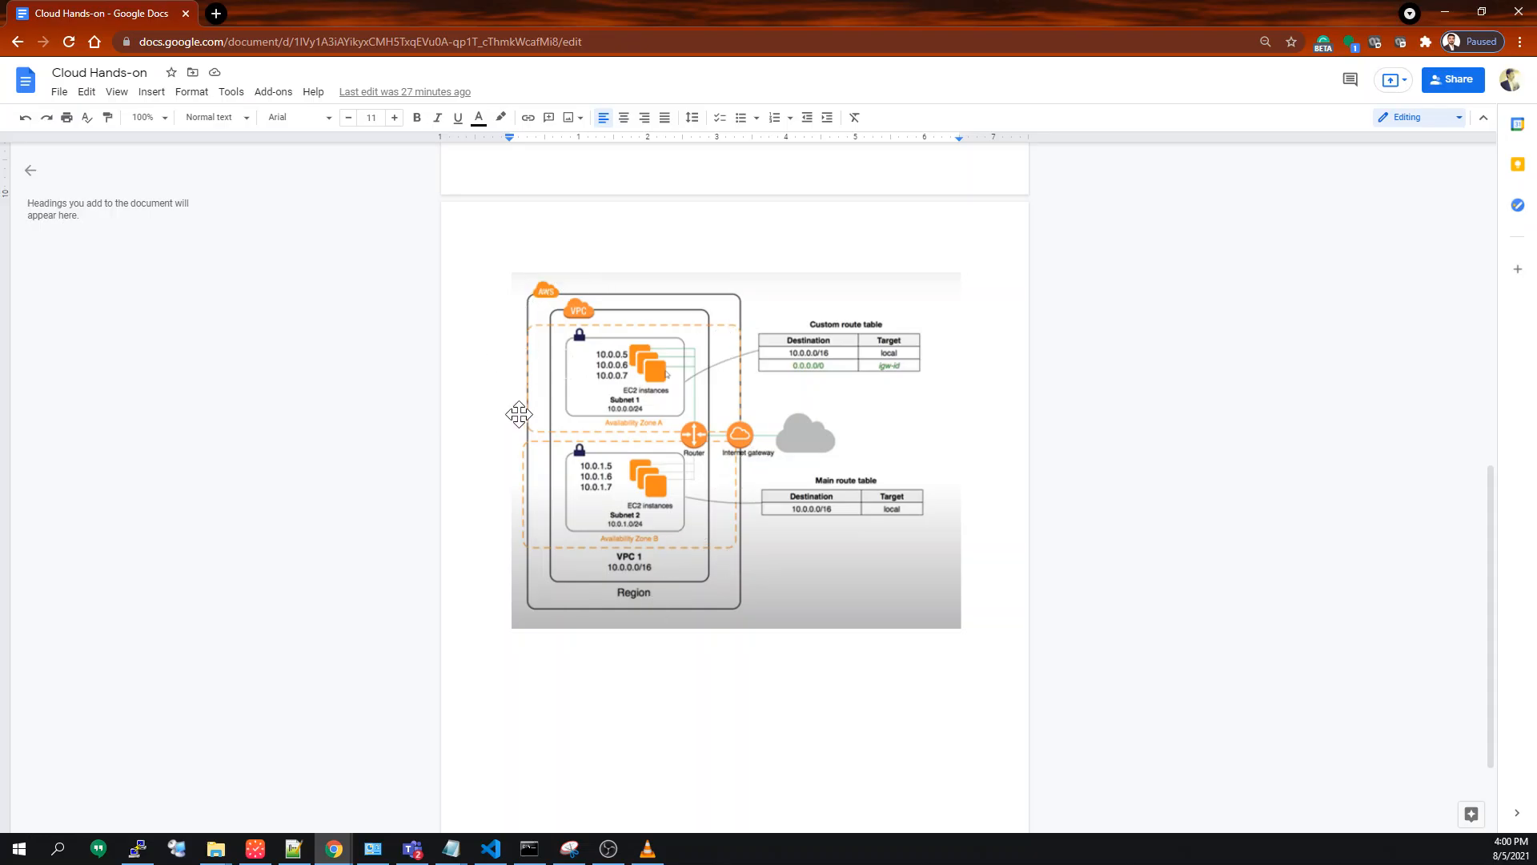
click(636, 392)
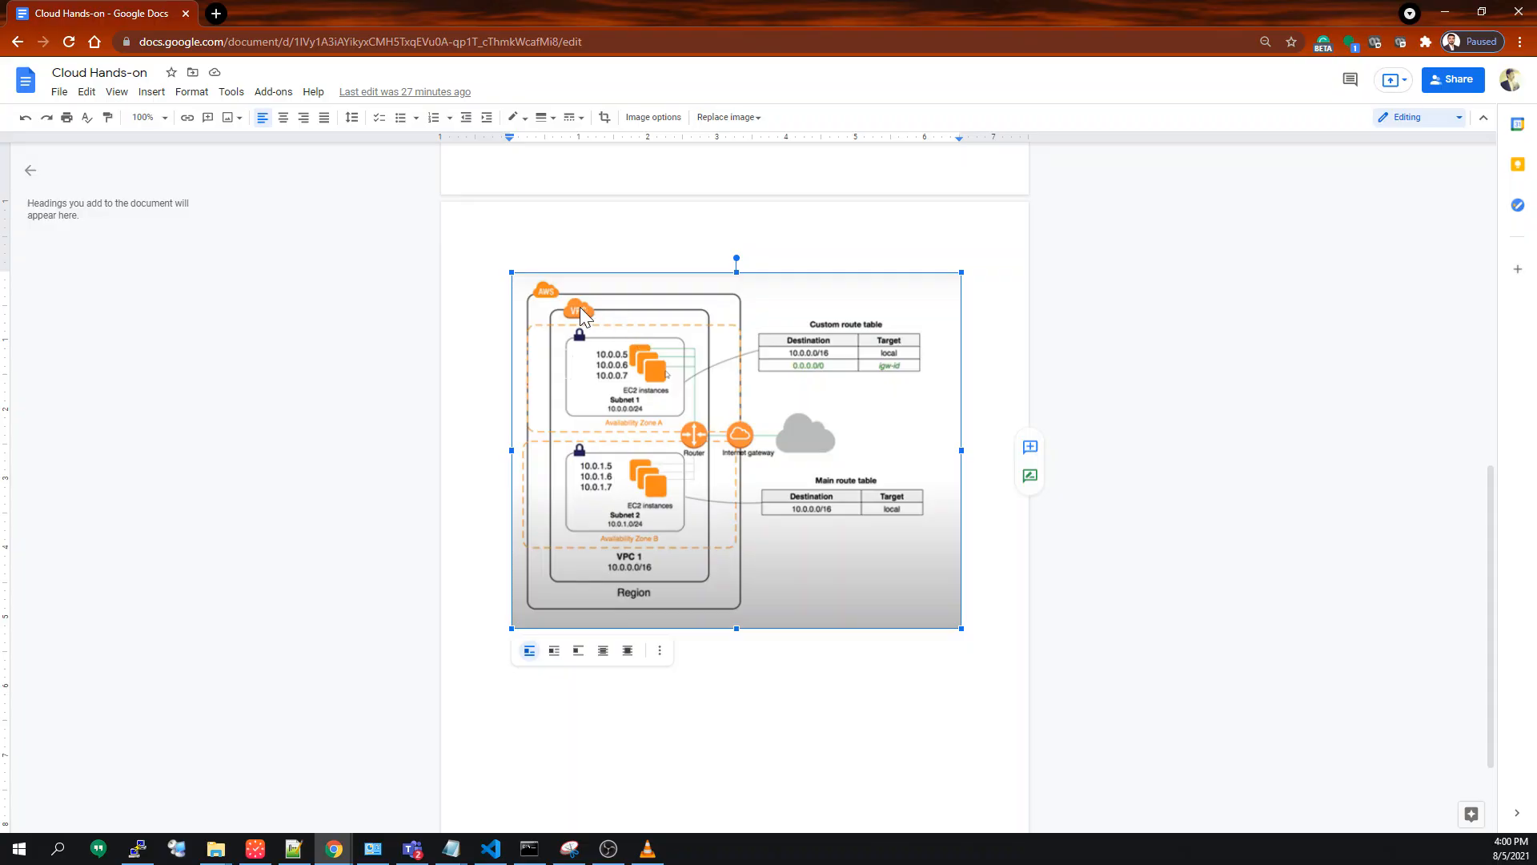
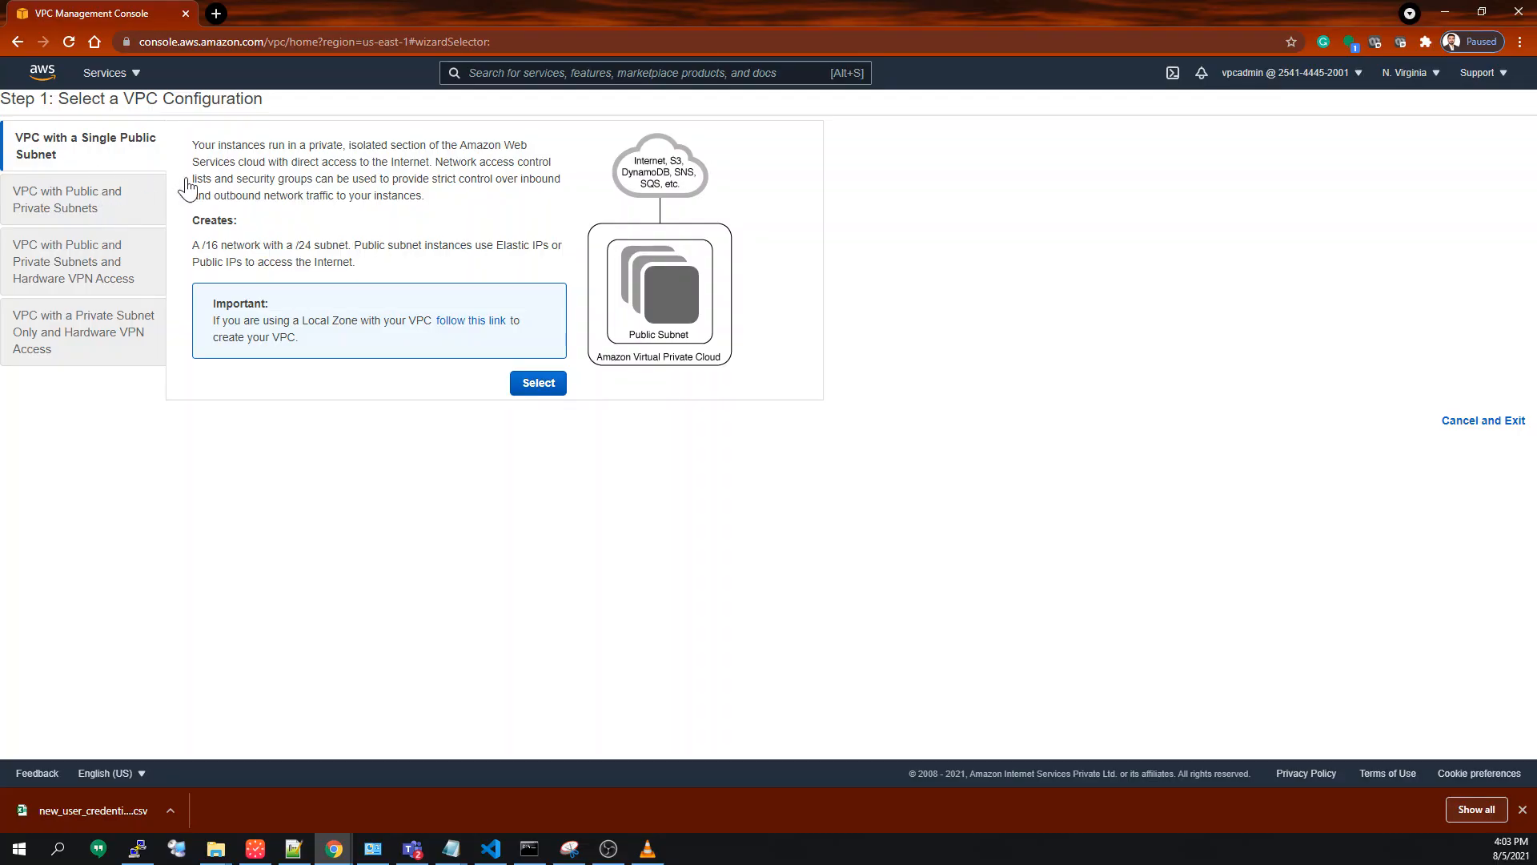
Review the public, private and hardware VPN configurations offered in the VPC wizard, and exit the wizard without choosing one.
click(92, 200)
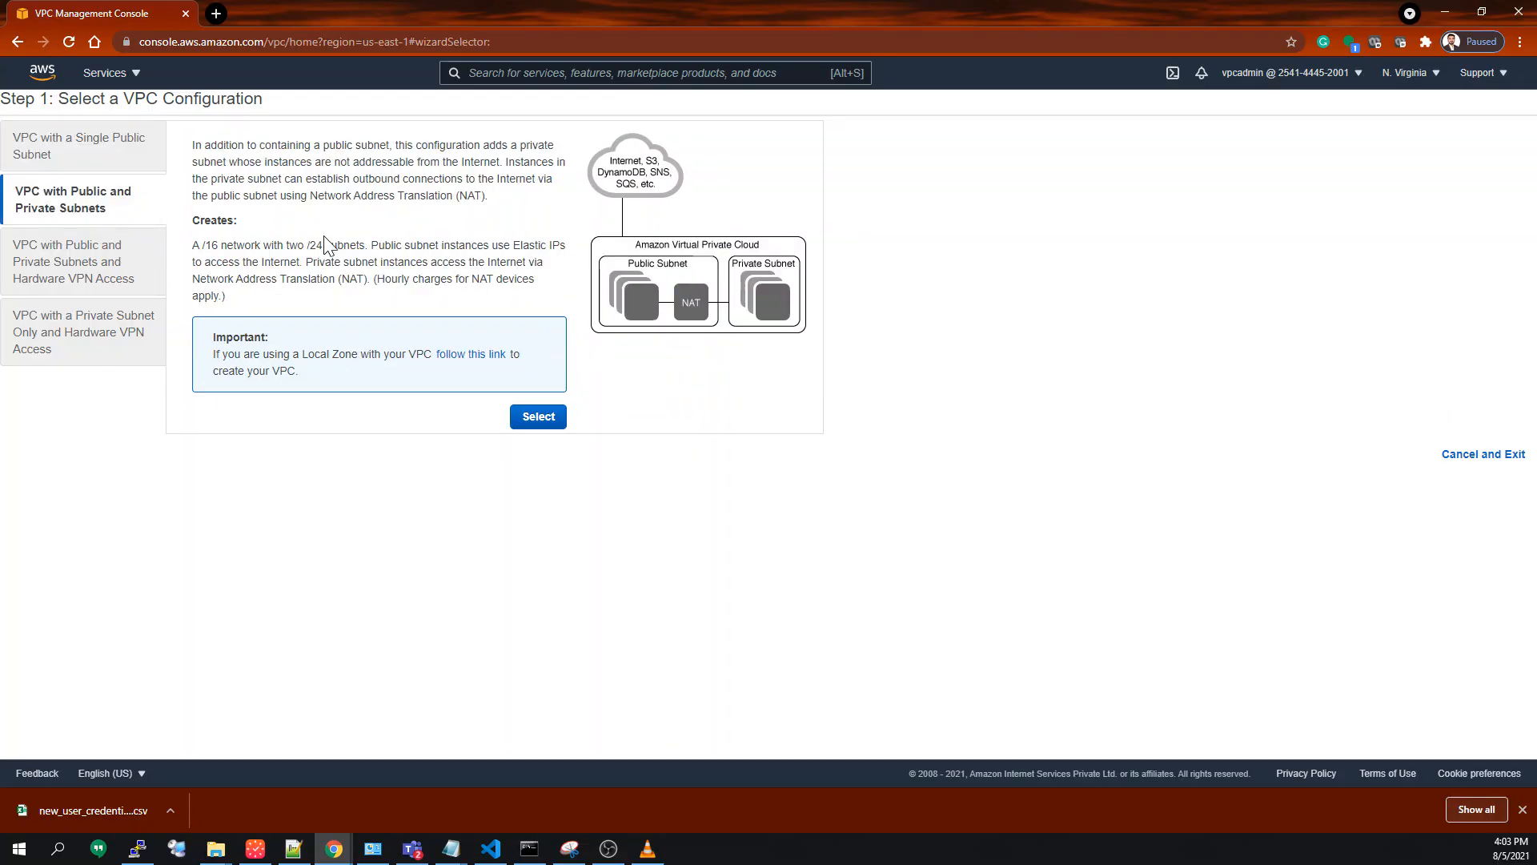
click(102, 272)
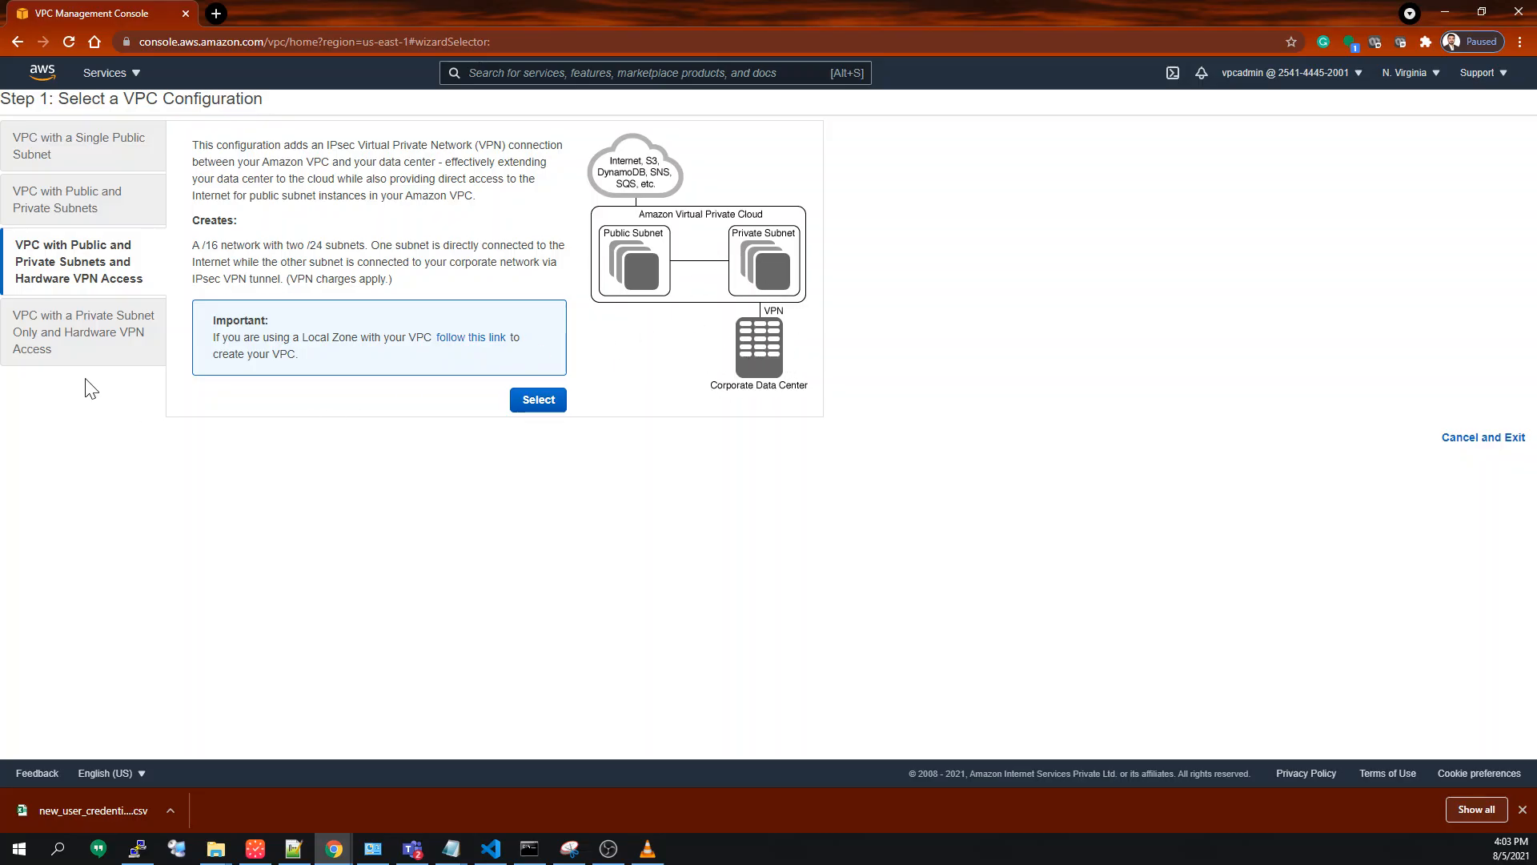
click(80, 341)
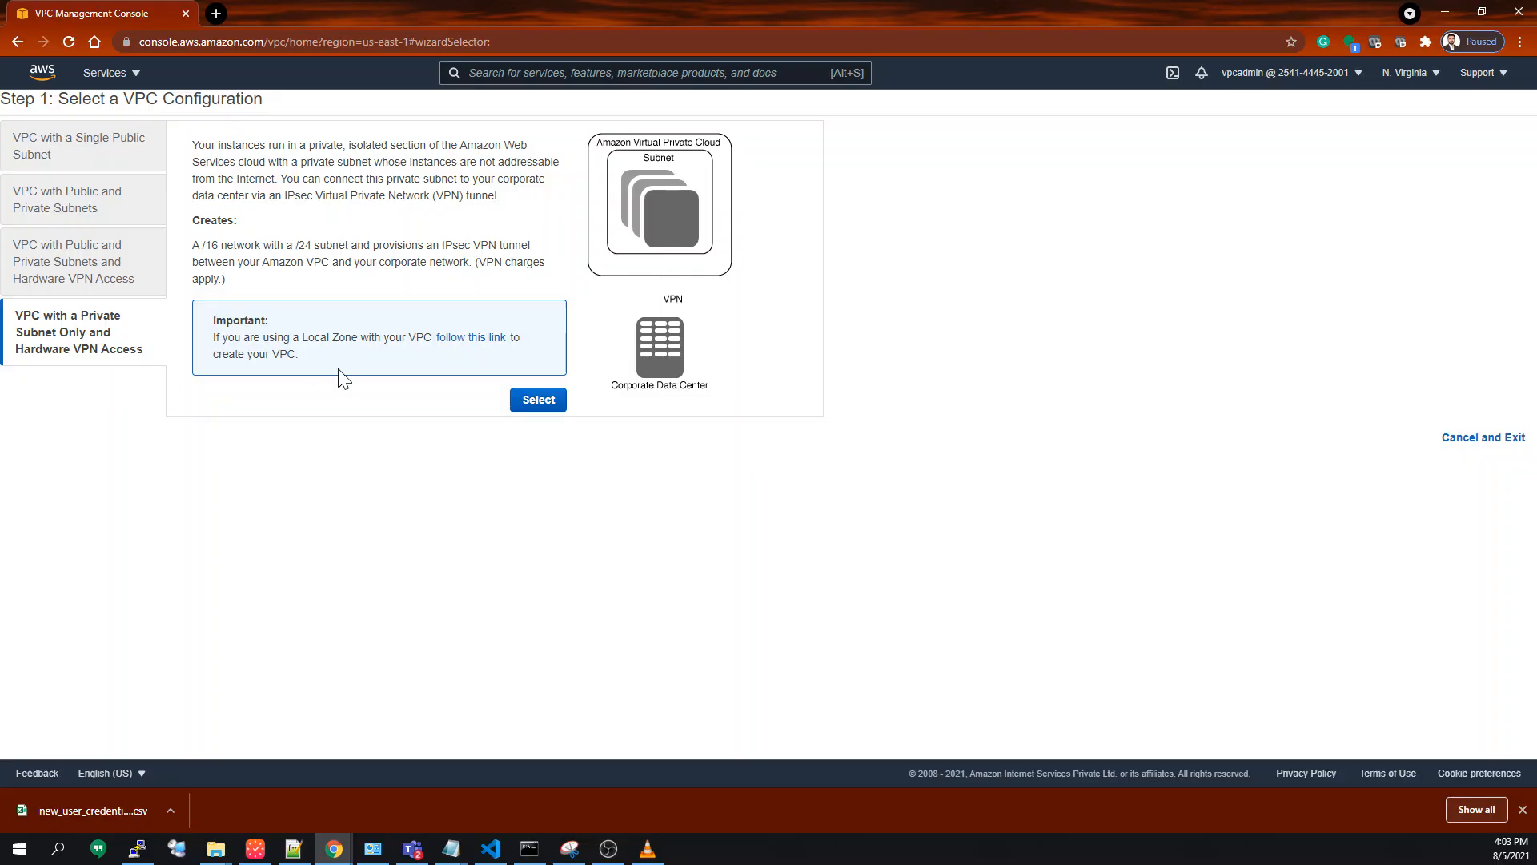
drag(158, 99, 74, 102)
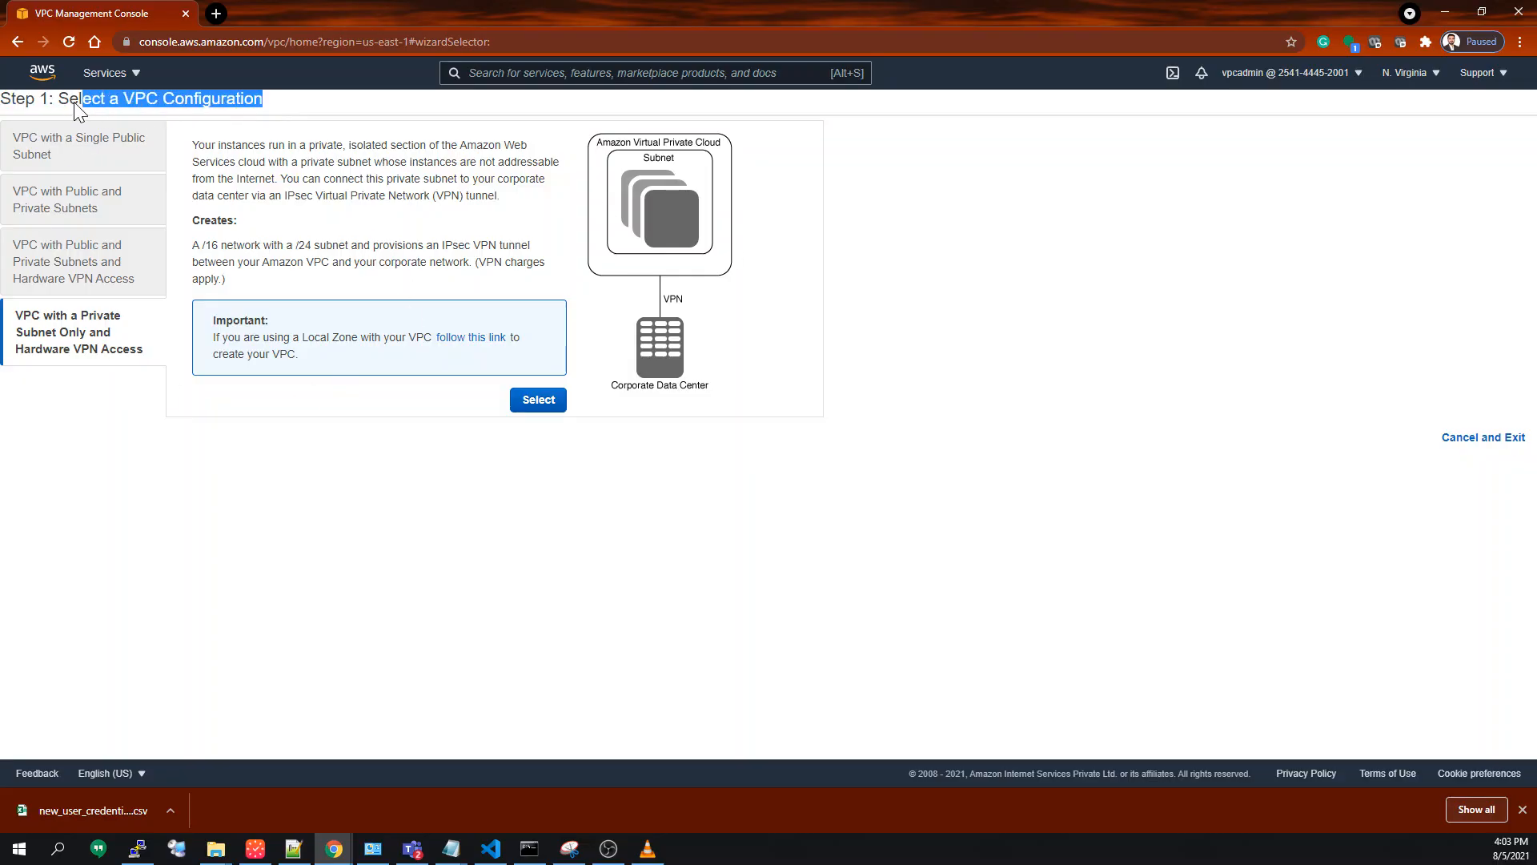
click(979, 314)
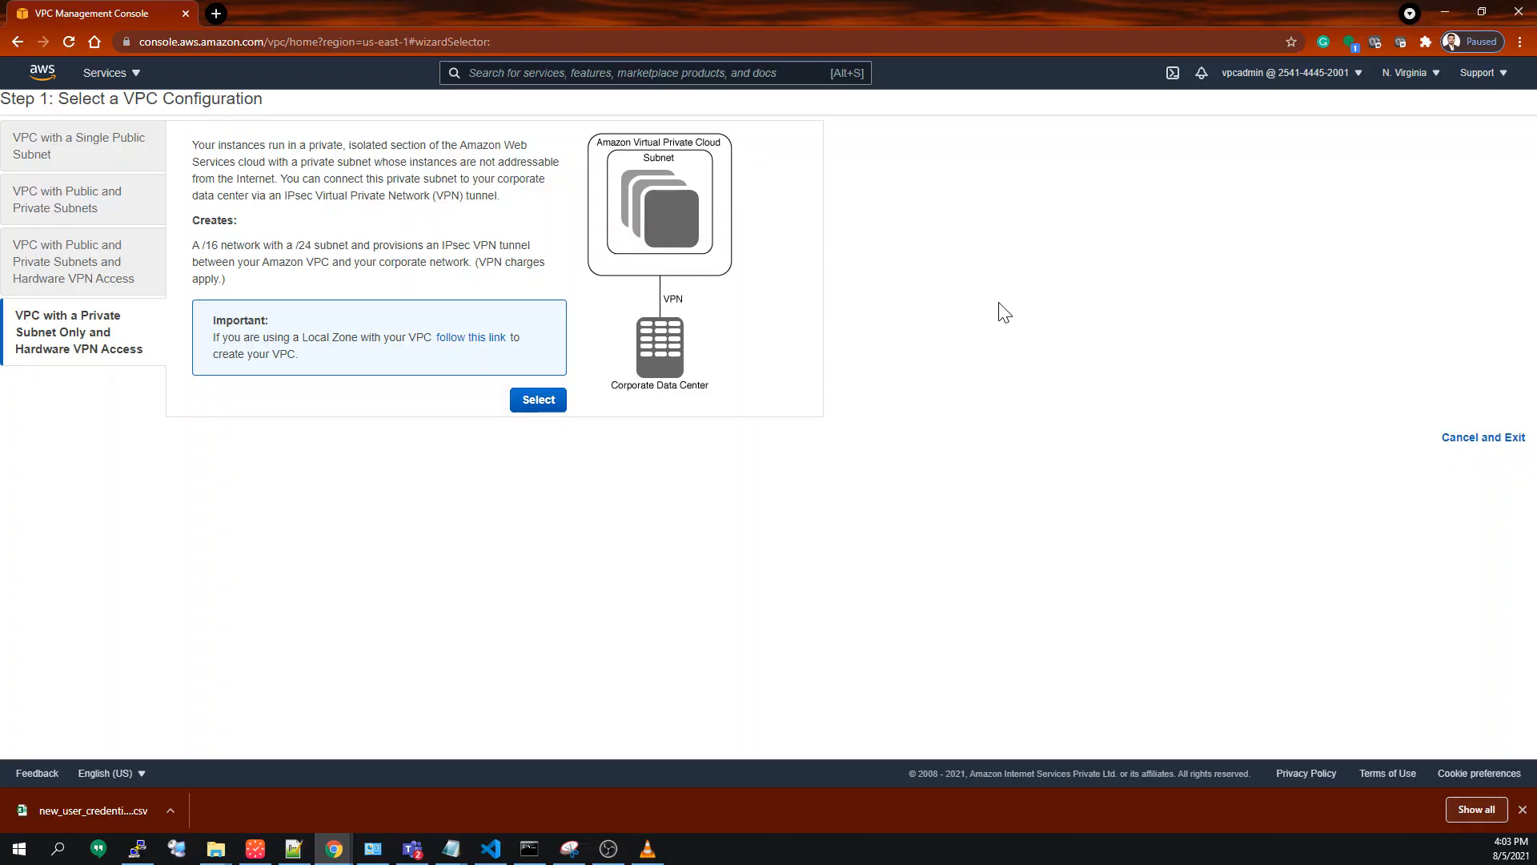
click(1484, 437)
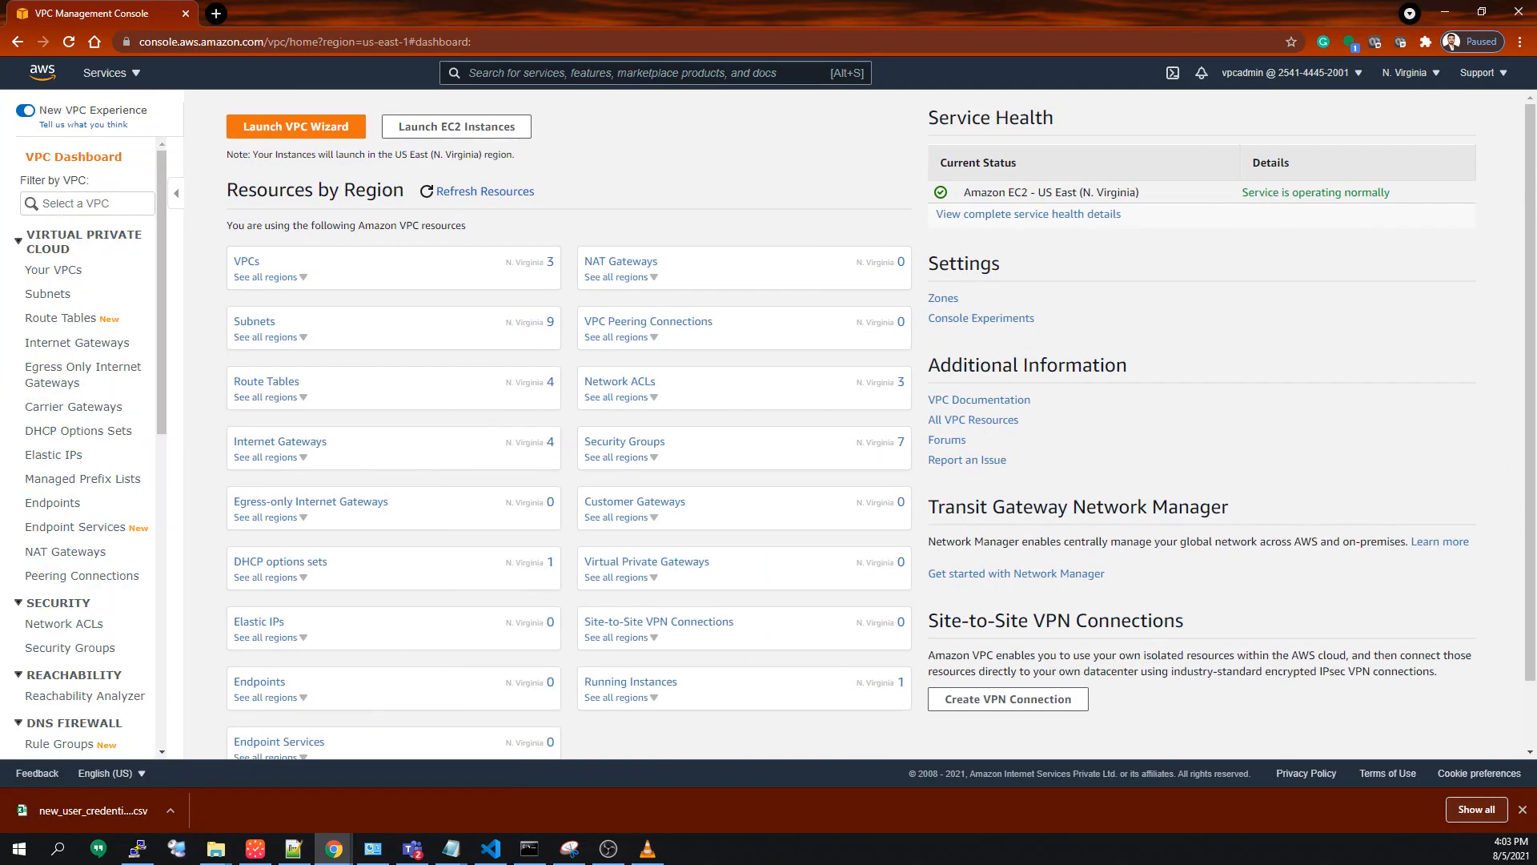
Collapse every section of the VPC console navigation, from Virtual Private Cloud through Traffic Mirroring.
click(18, 242)
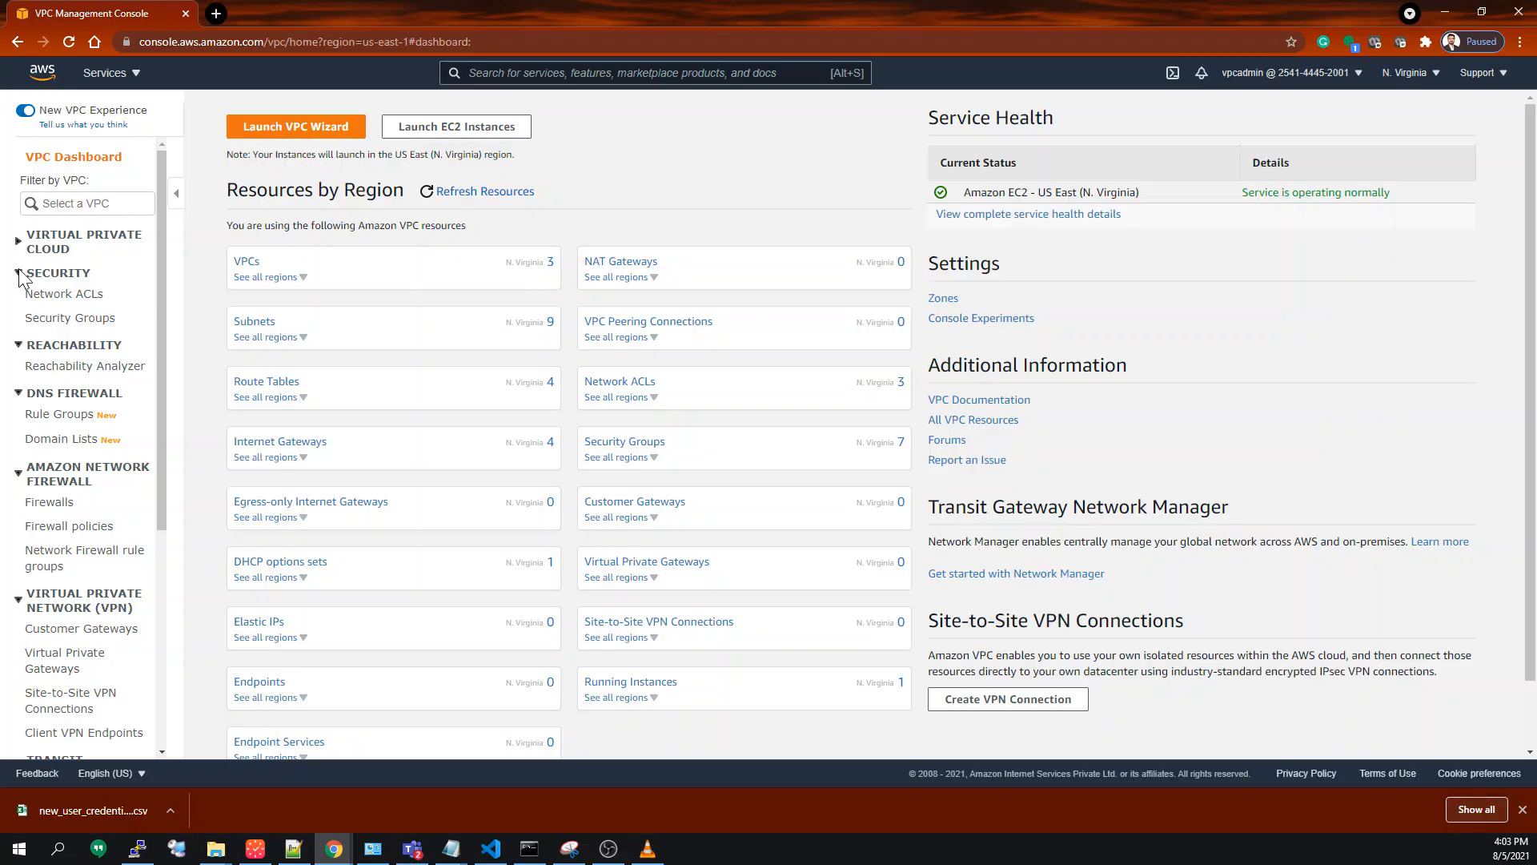
click(18, 273)
click(19, 297)
click(18, 321)
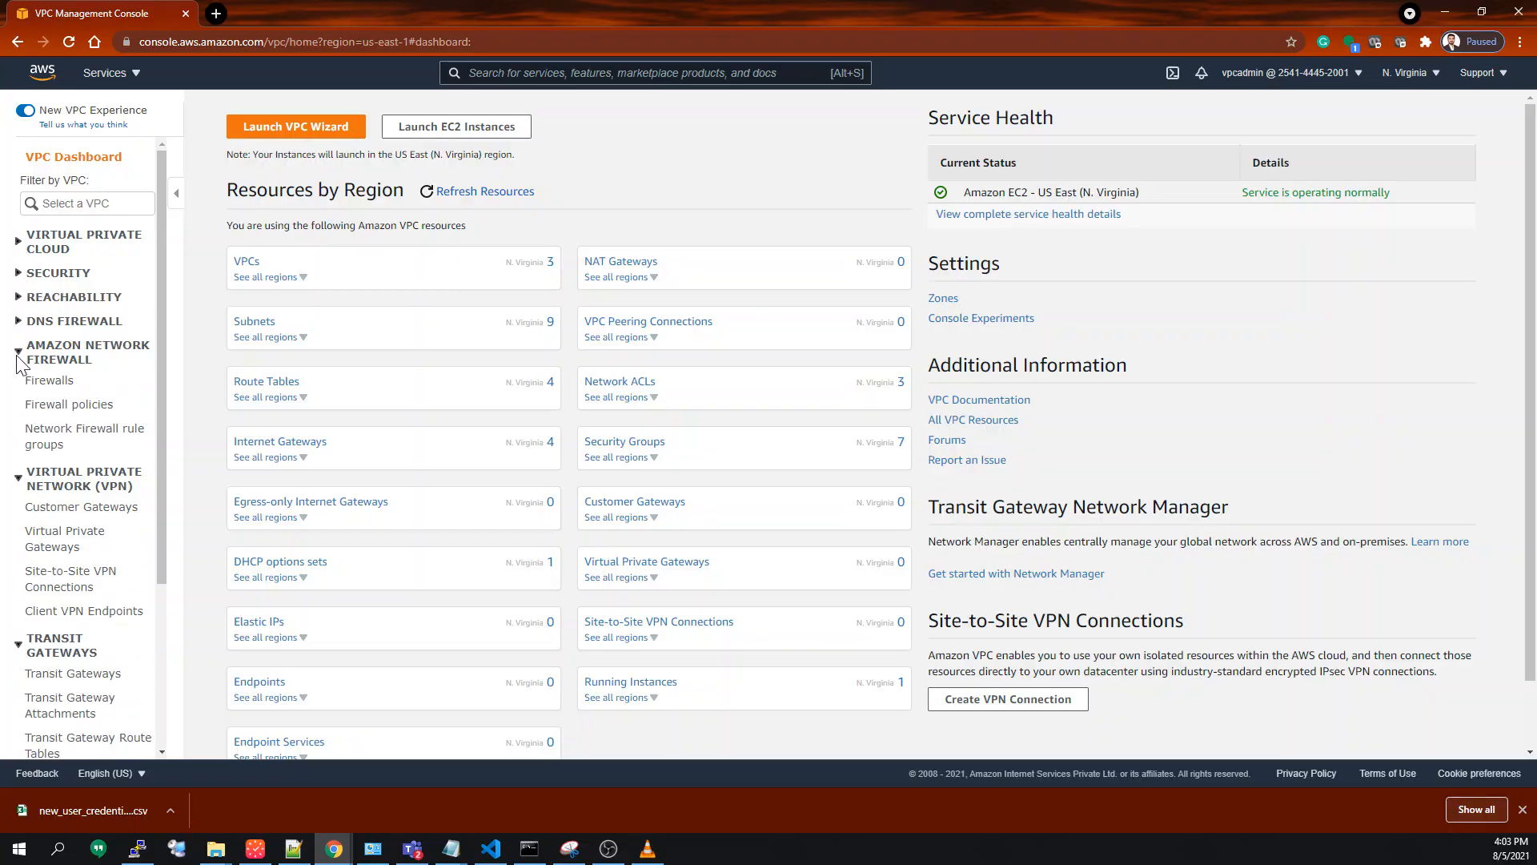
click(18, 353)
click(18, 391)
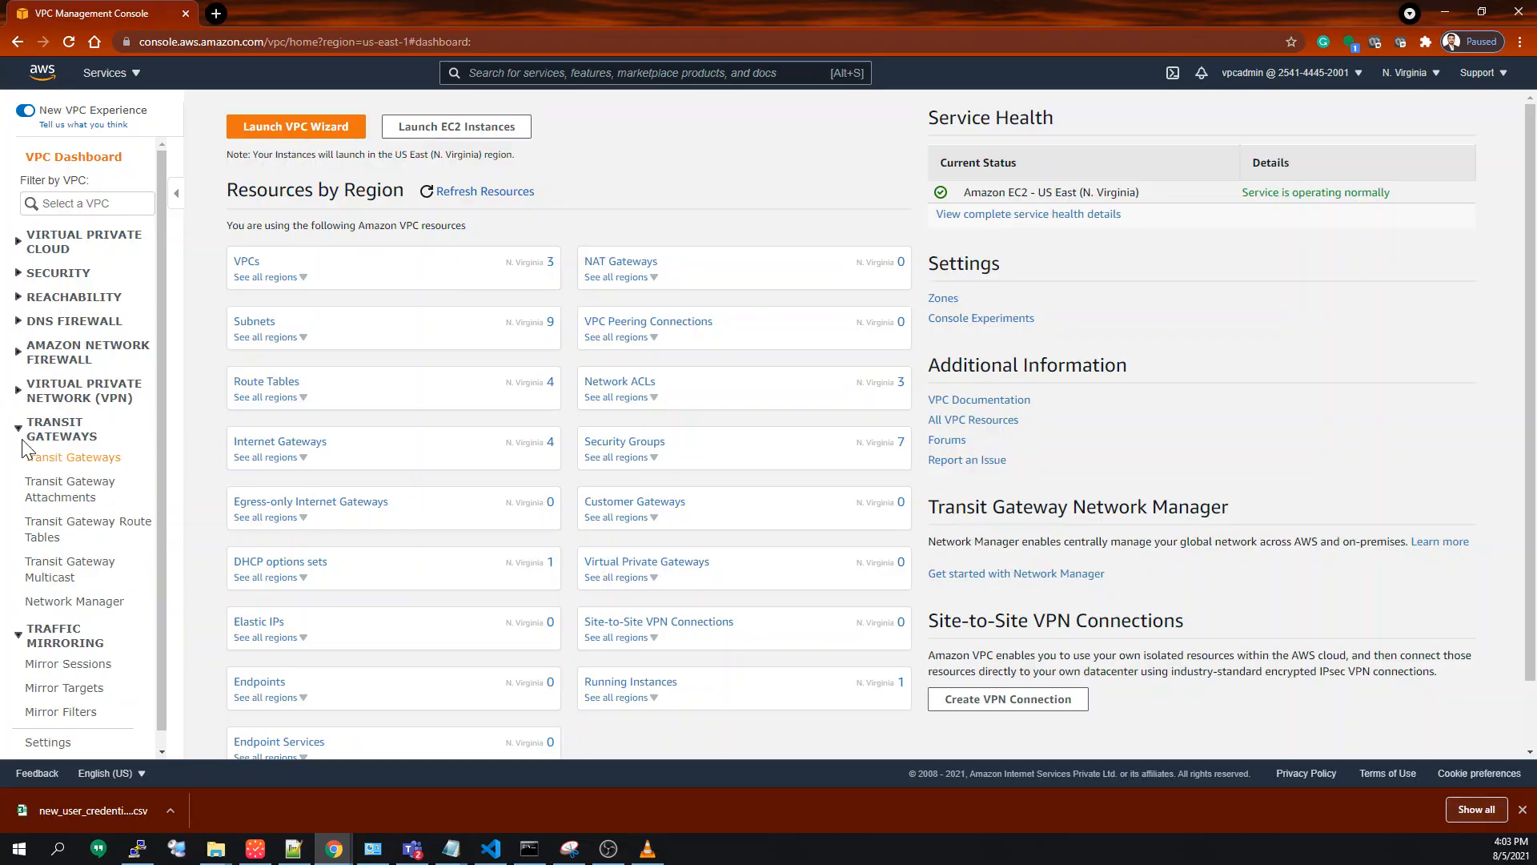
click(19, 430)
click(18, 467)
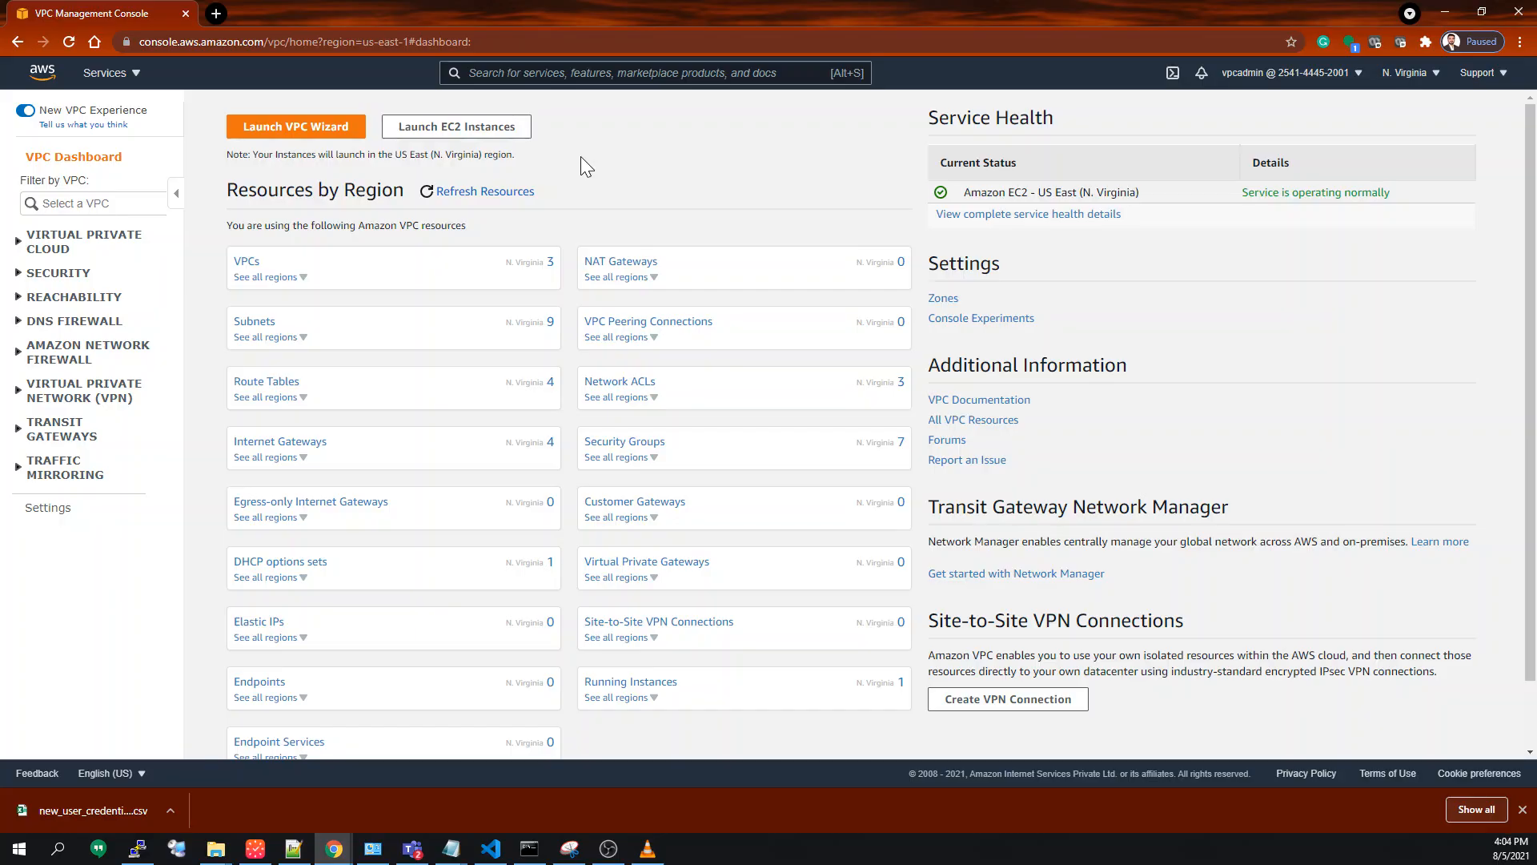
Expand the Virtual Private Cloud section and open the Your VPCs list to examine the existing VPCs.
click(18, 241)
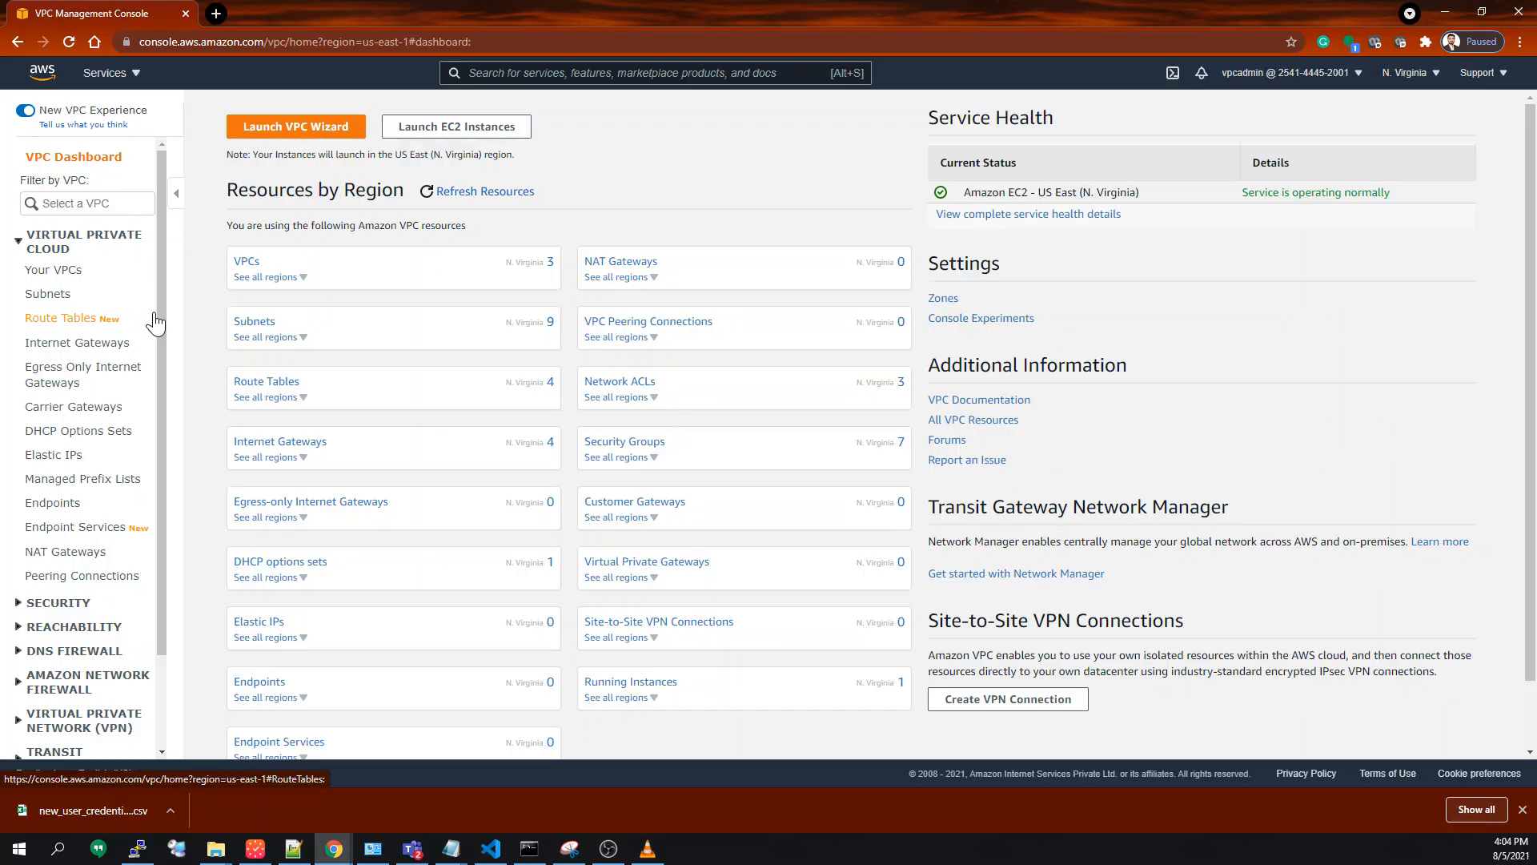
click(62, 272)
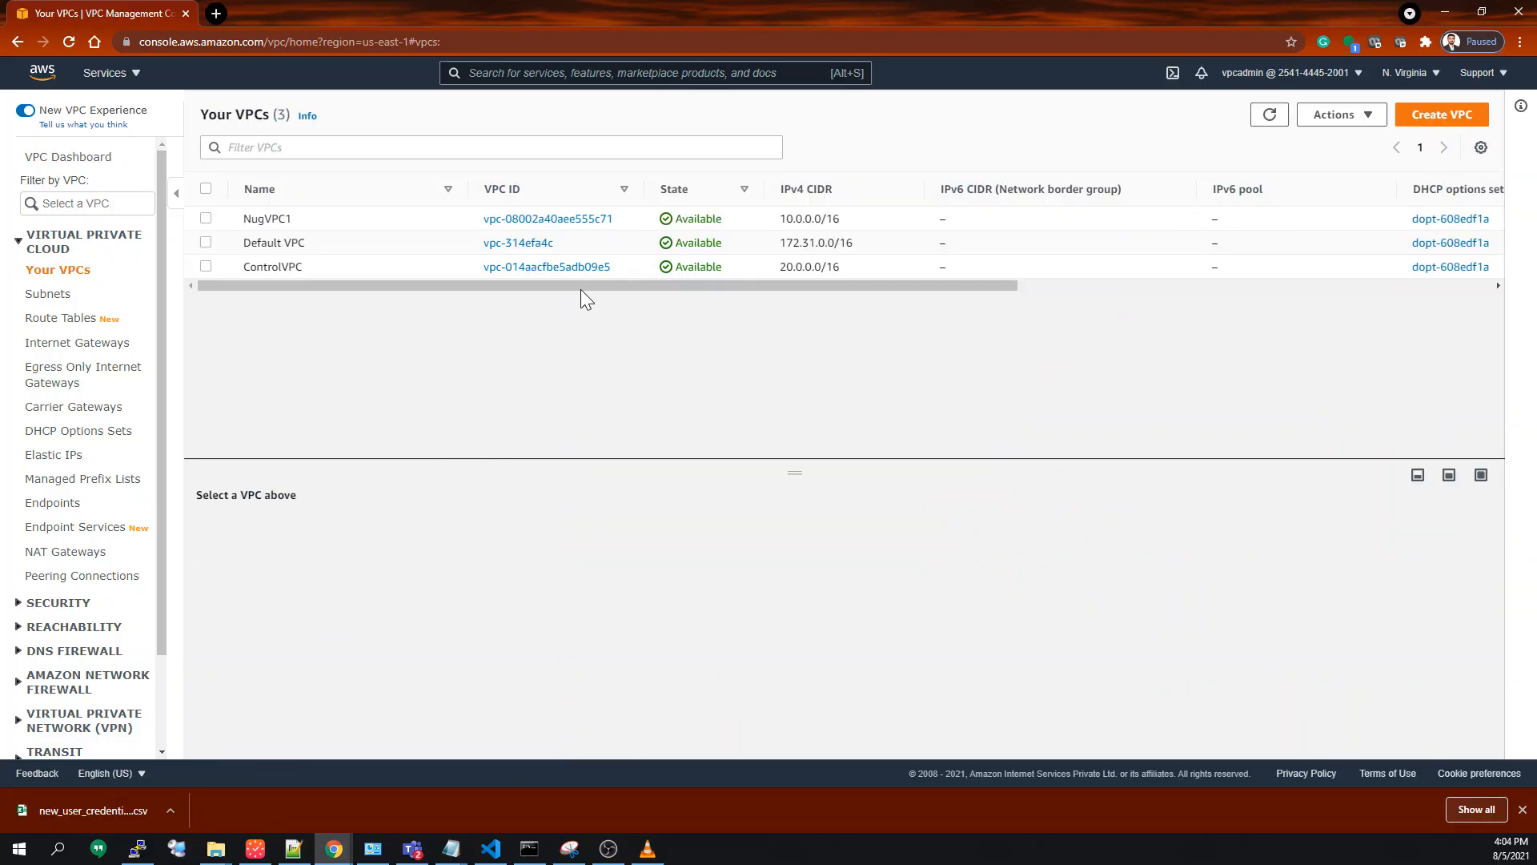
drag(581, 290, 428, 315)
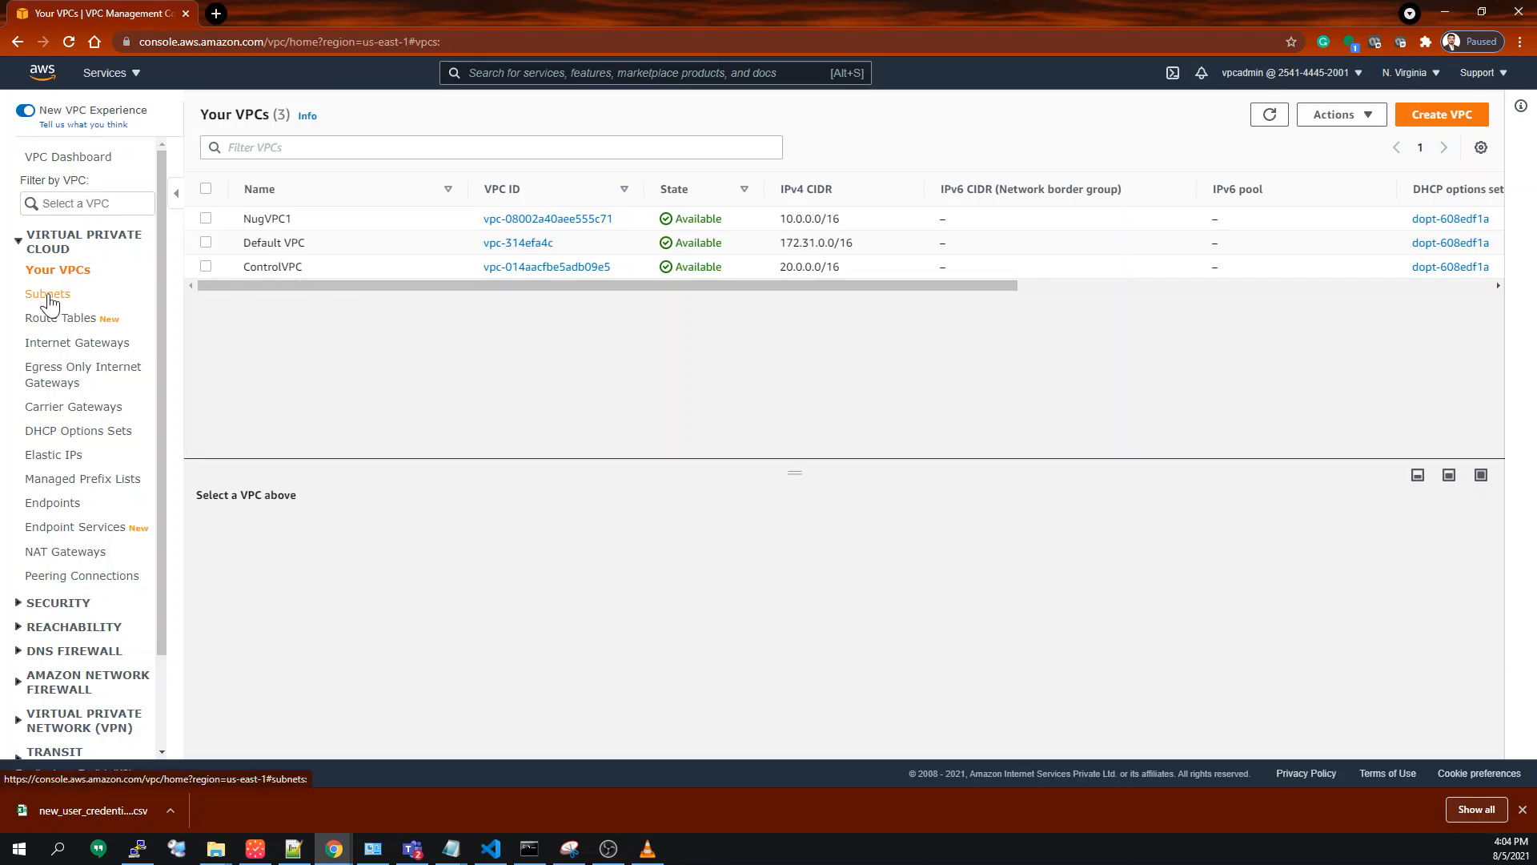
click(1433, 118)
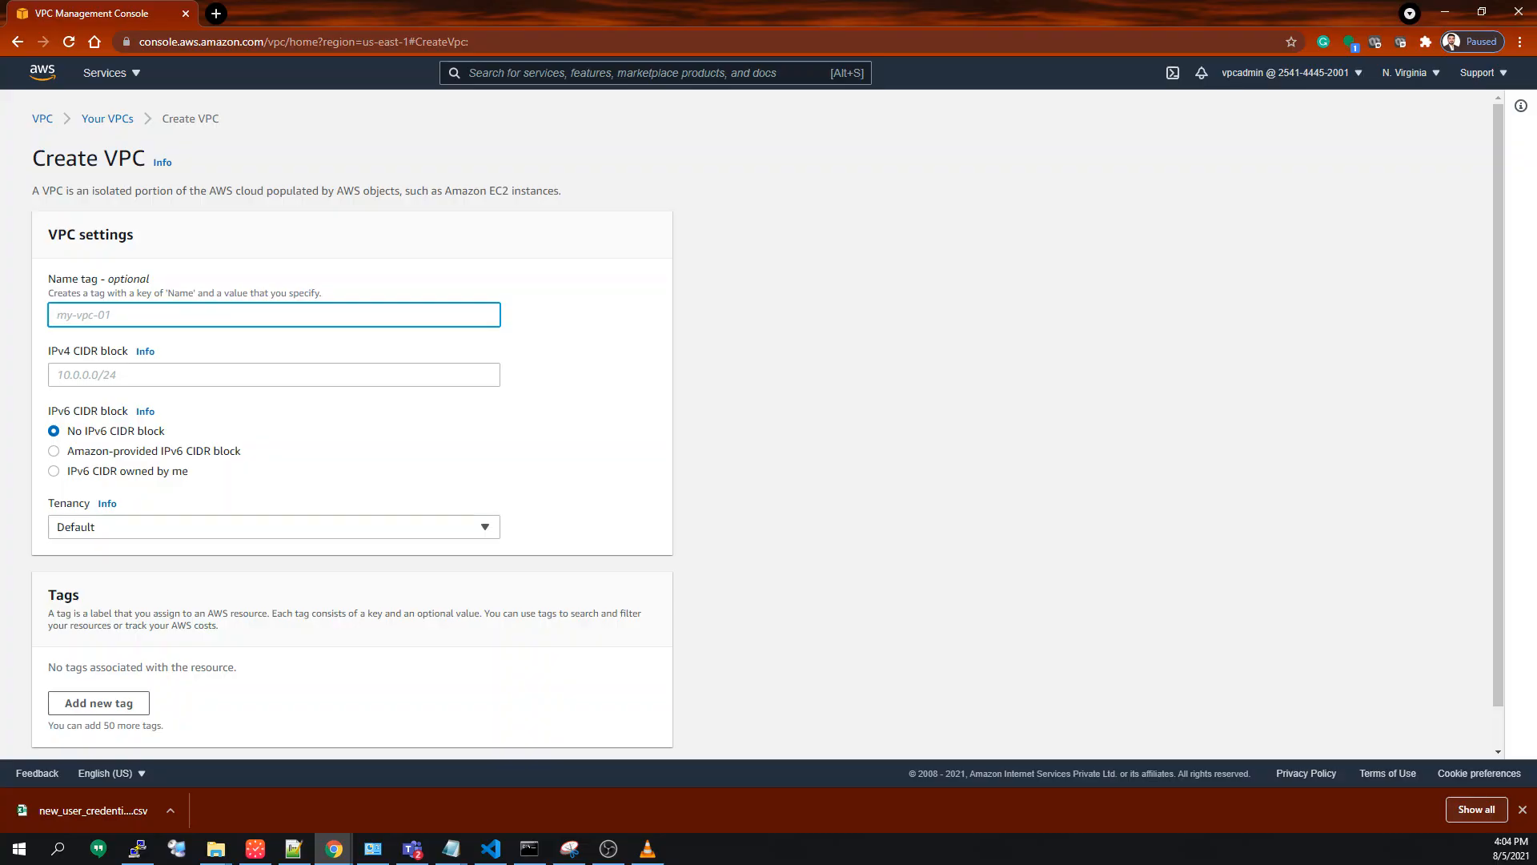
text(my-te)
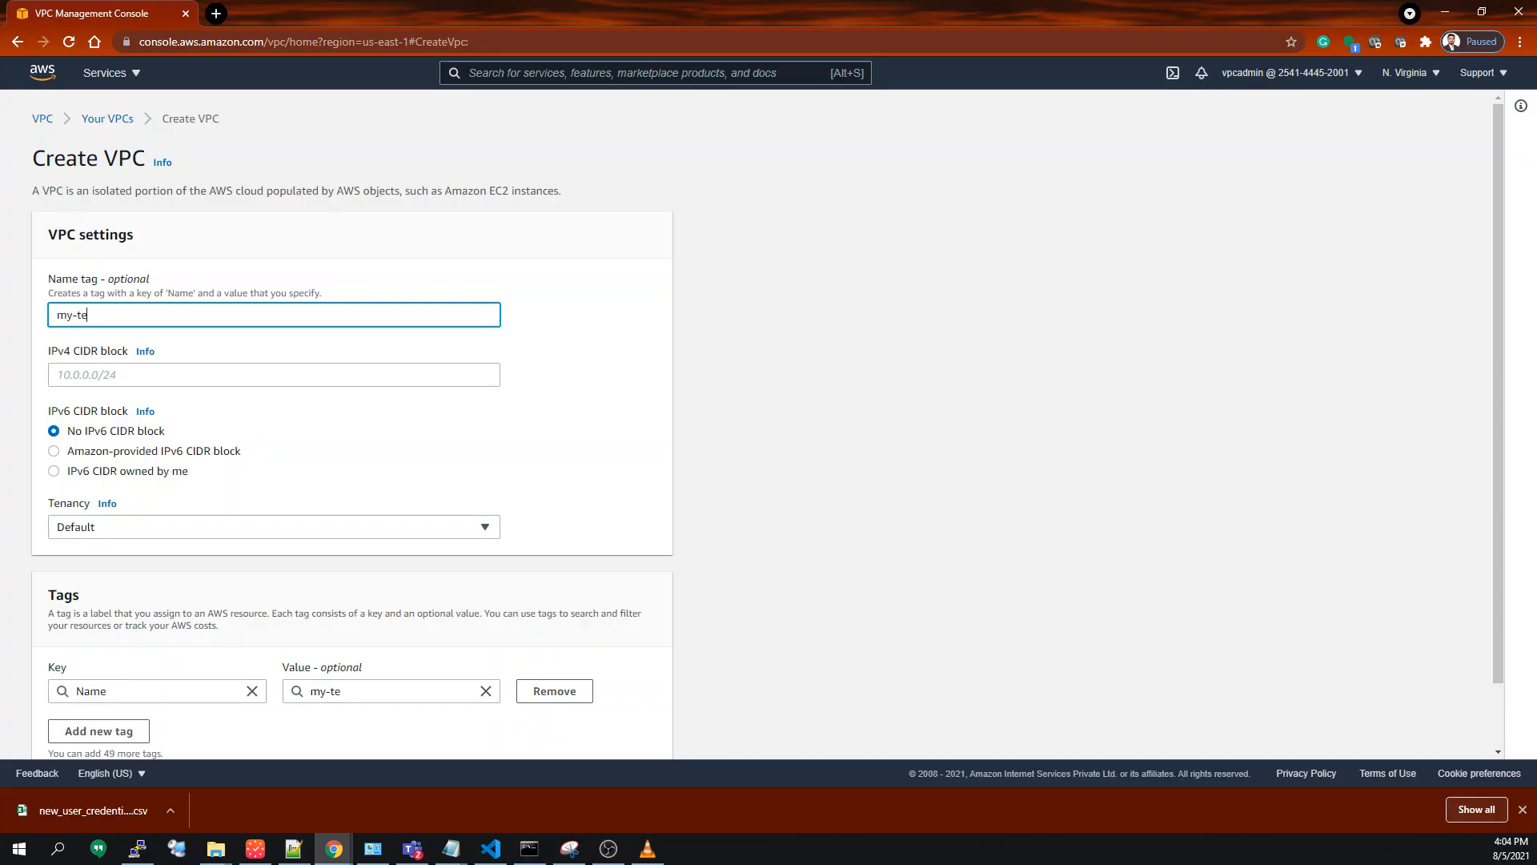
text(st-vpc1)
key(Tab)
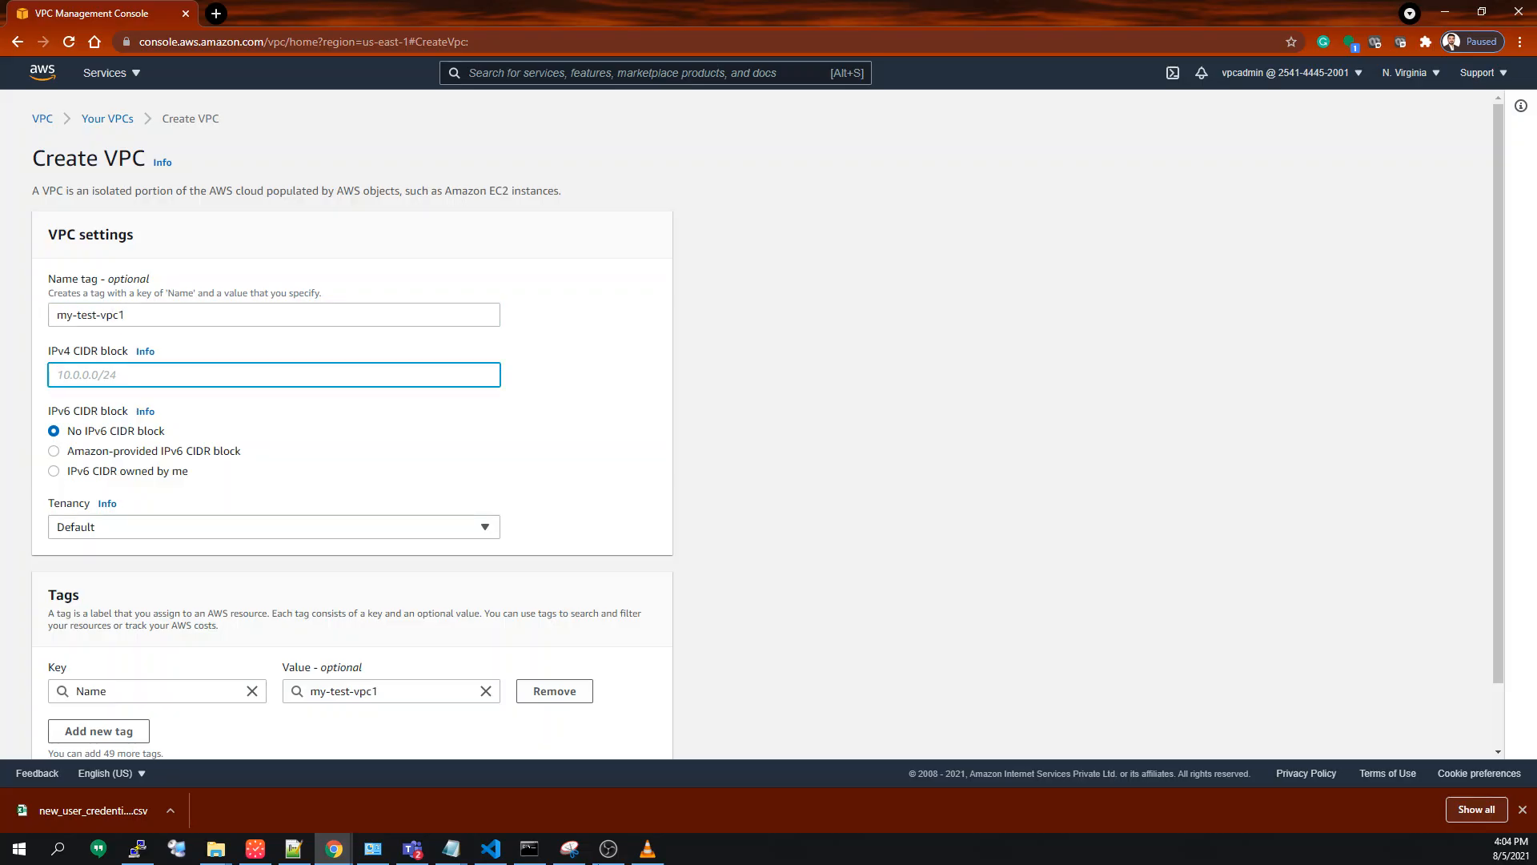
click(101, 122)
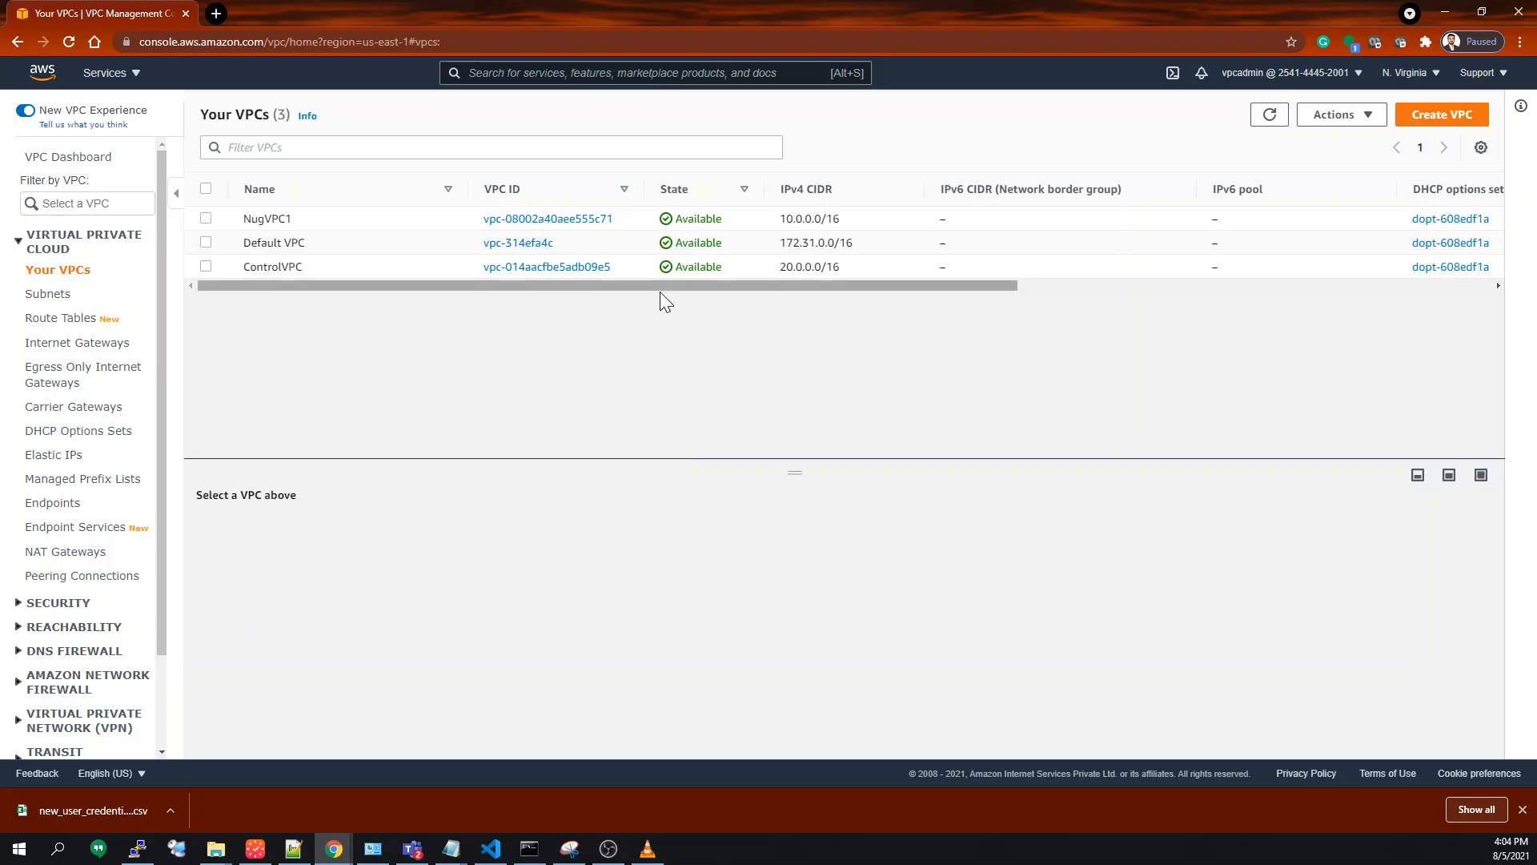
Switch to the blank Excel workbook and place its window over the browser so the VPC names and IDs stay visible.
key(alt+Tab)
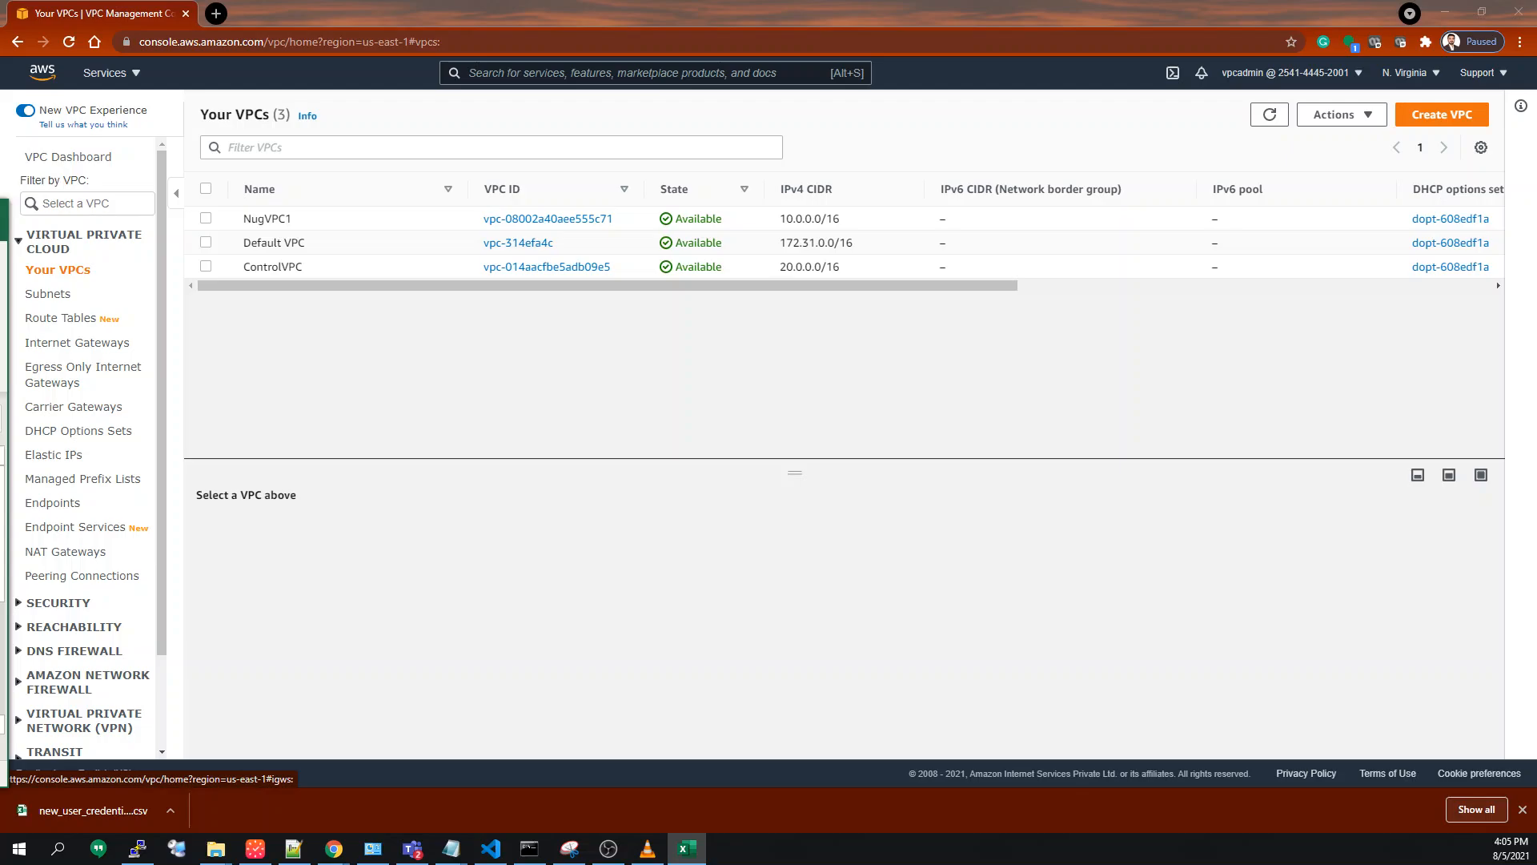
drag(0, 220, 576, 247)
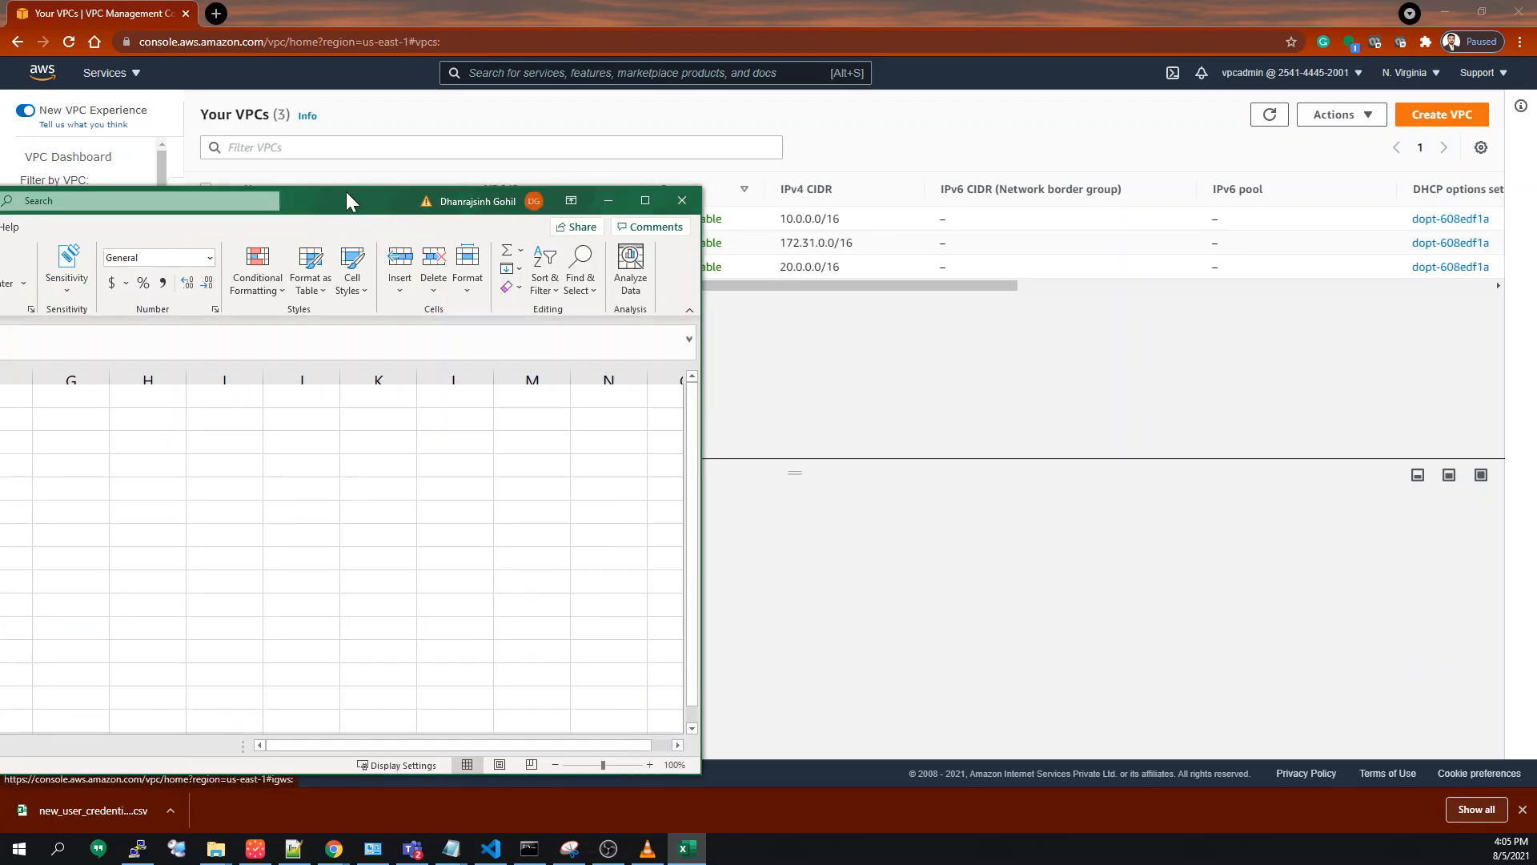
drag(347, 192, 662, 210)
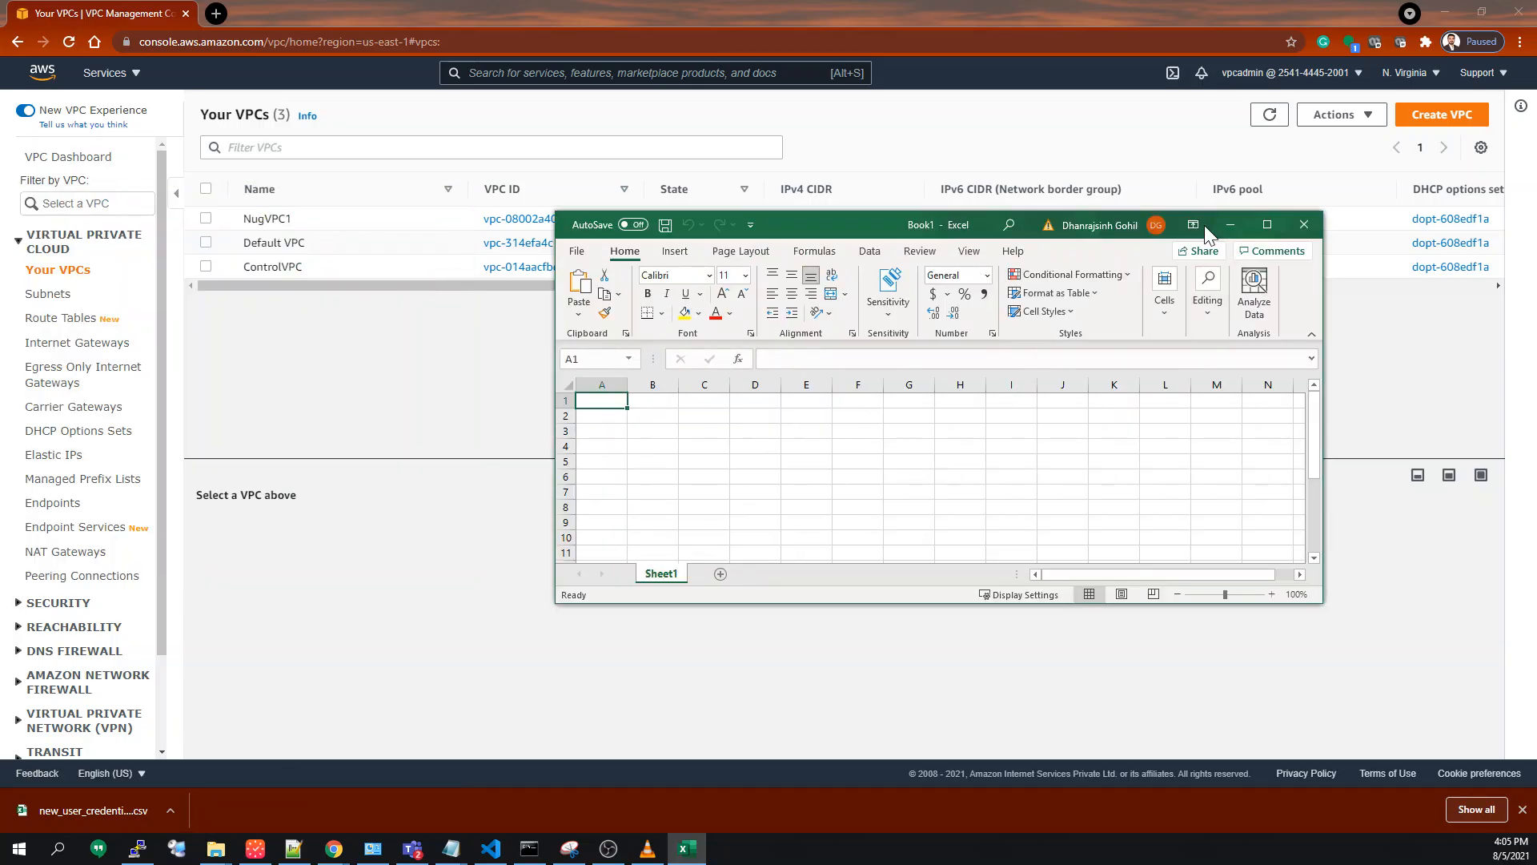
click(1266, 224)
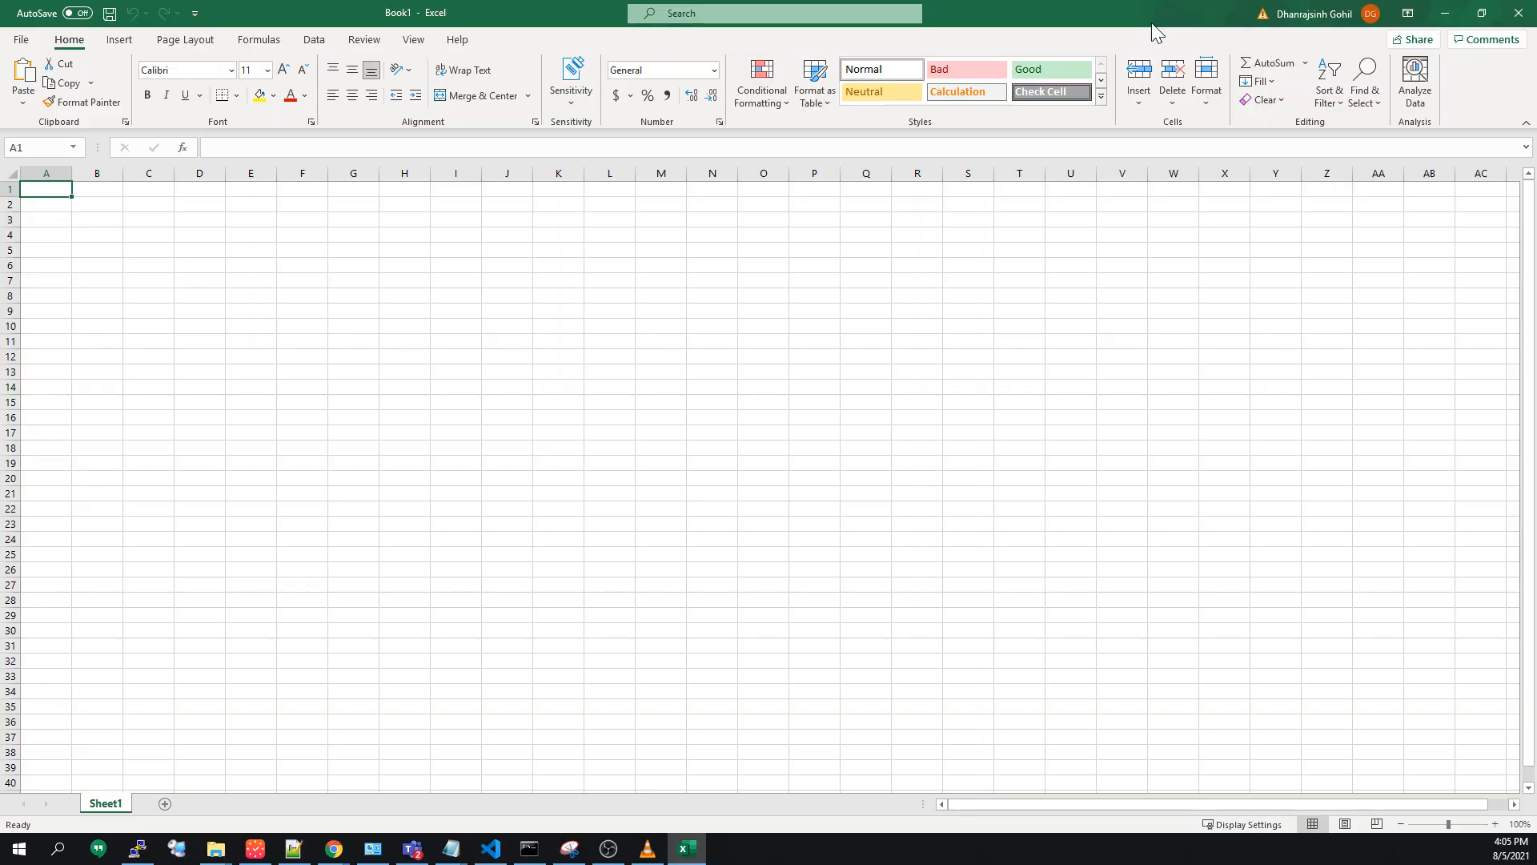
drag(1151, 22, 1026, 174)
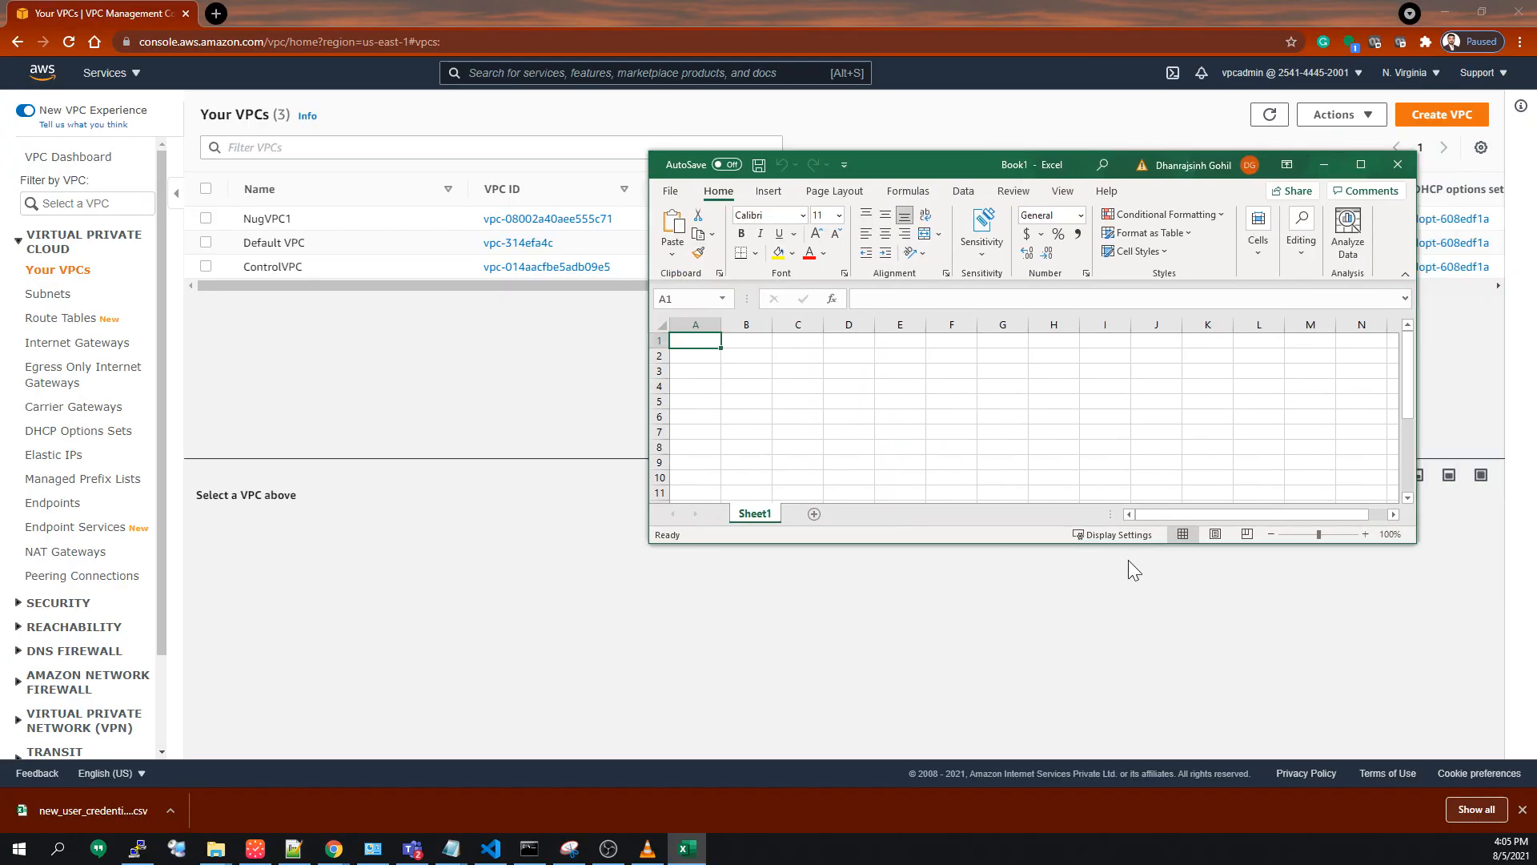
drag(1417, 544, 709, 348)
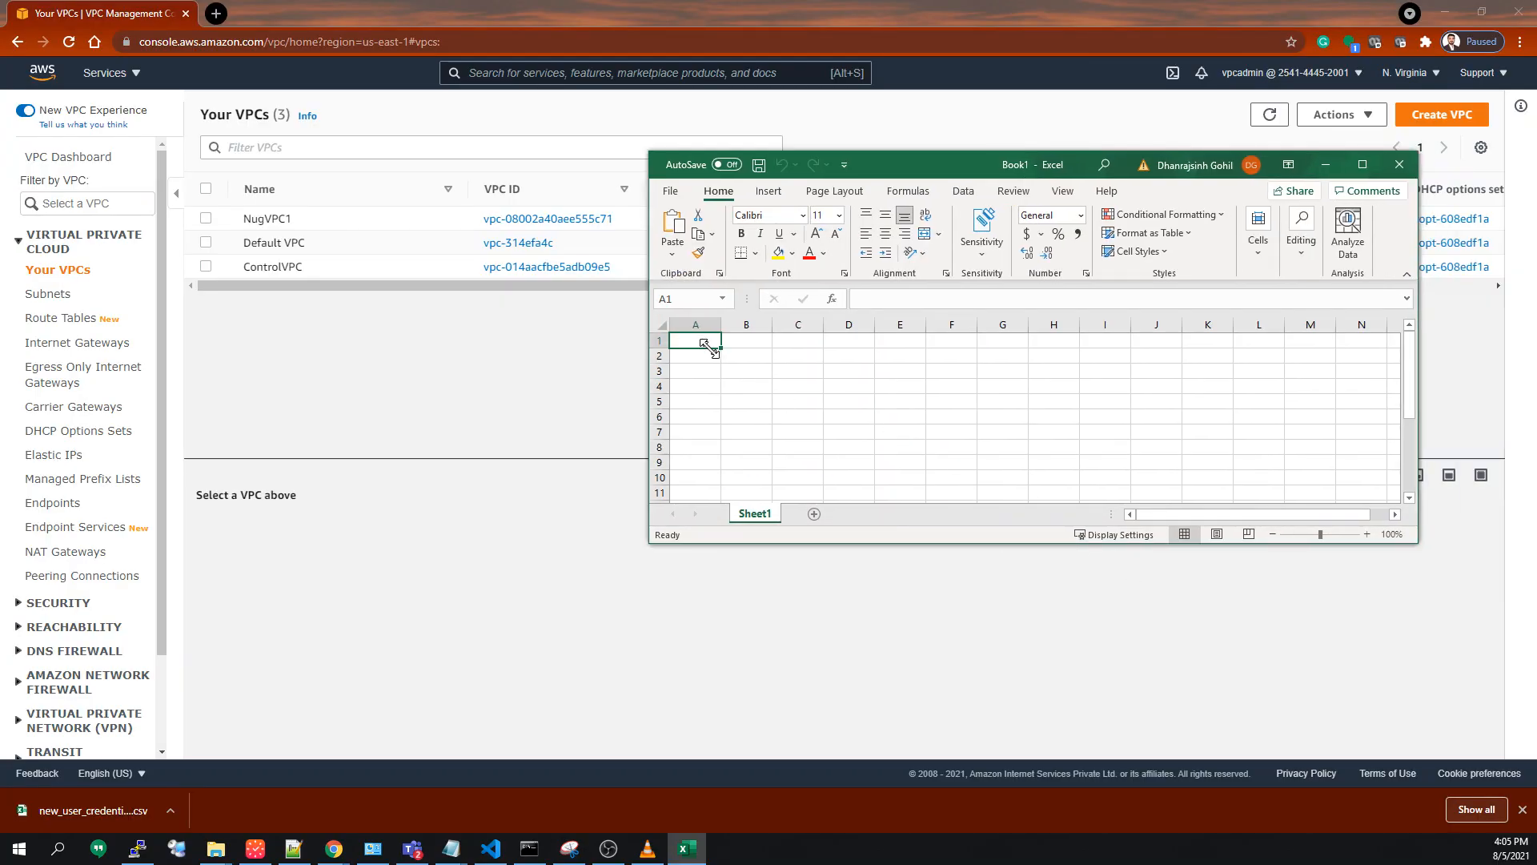
Enter the headers Sr in A1 and Name in B1, and widen column B.
key(BackSpace)
text(Sr)
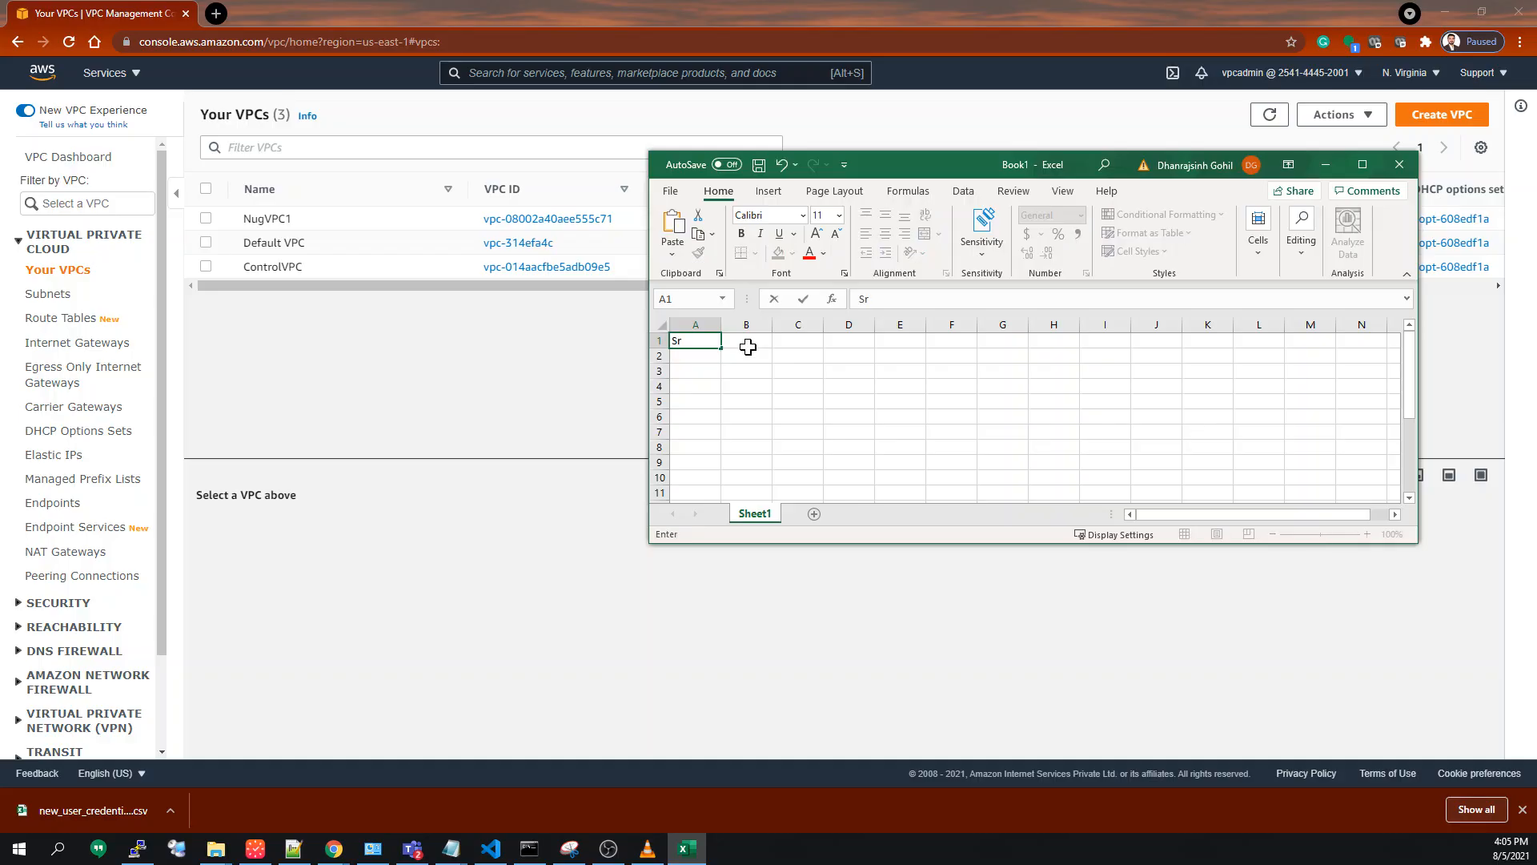
click(745, 342)
text(Name)
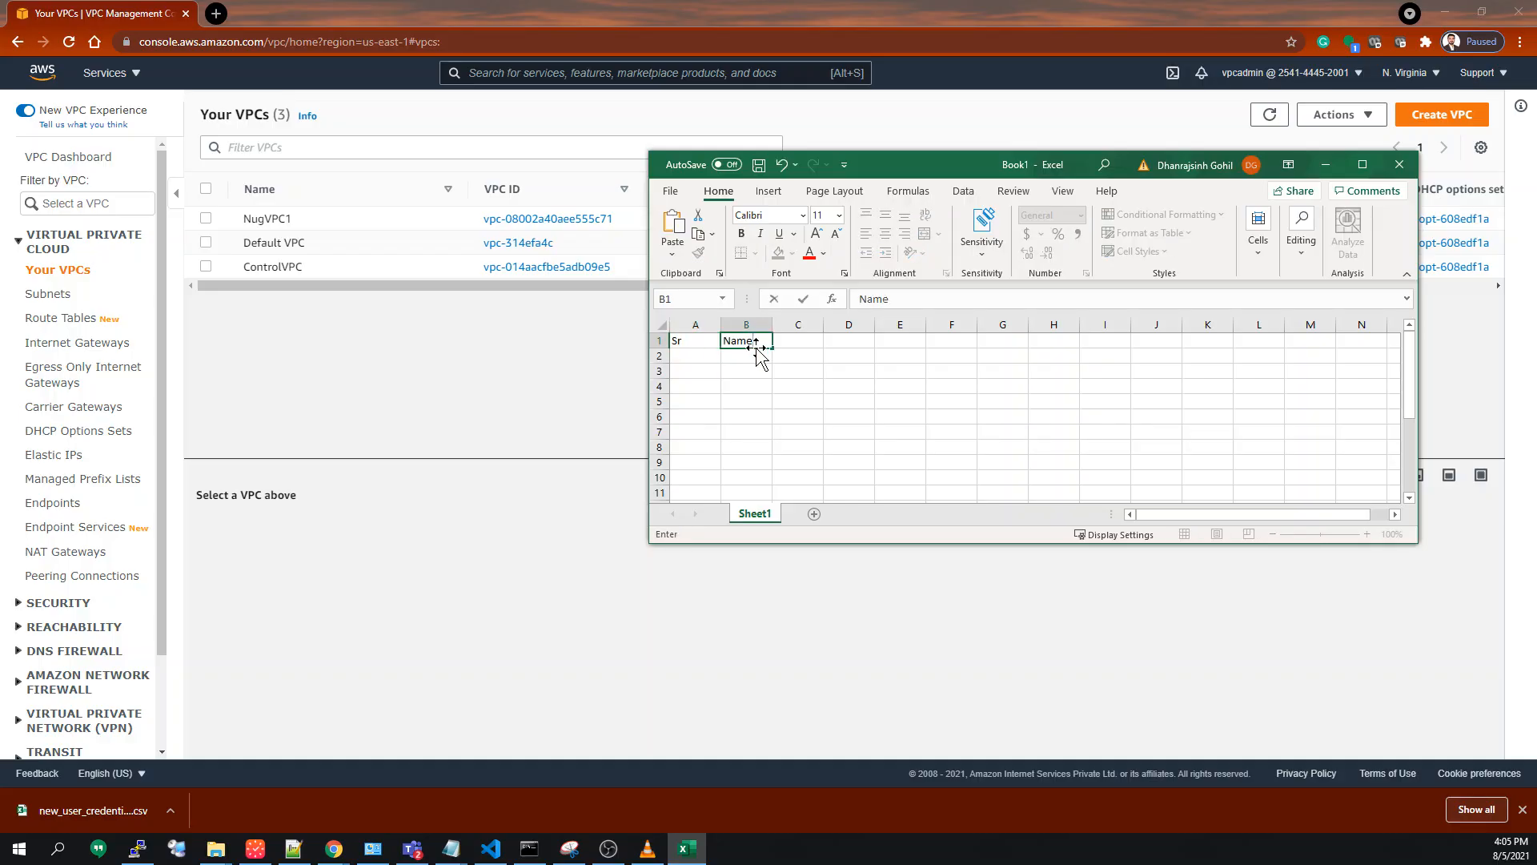
click(826, 369)
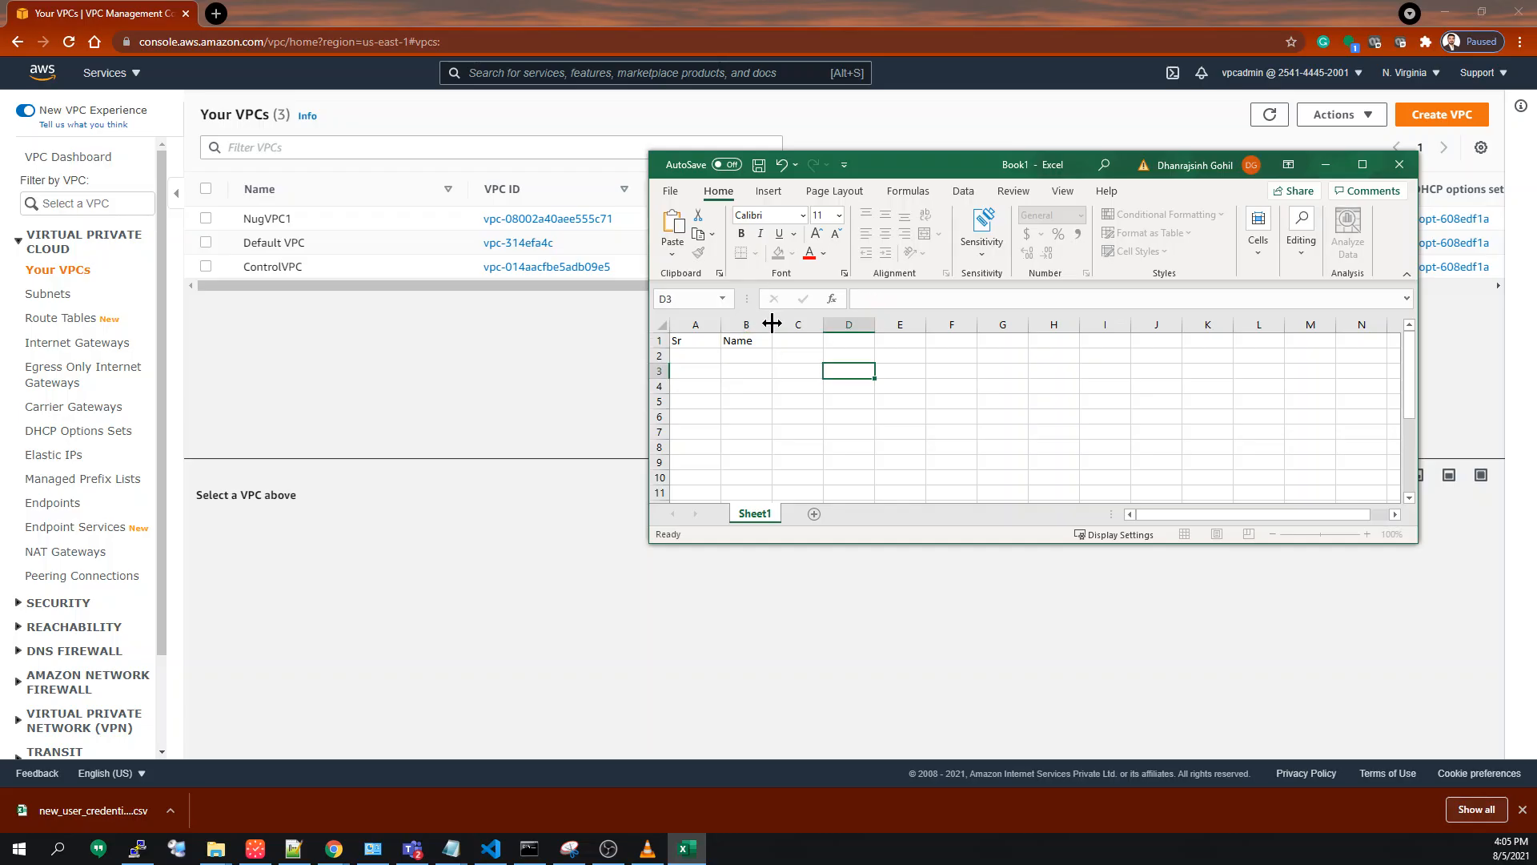
drag(773, 323, 819, 323)
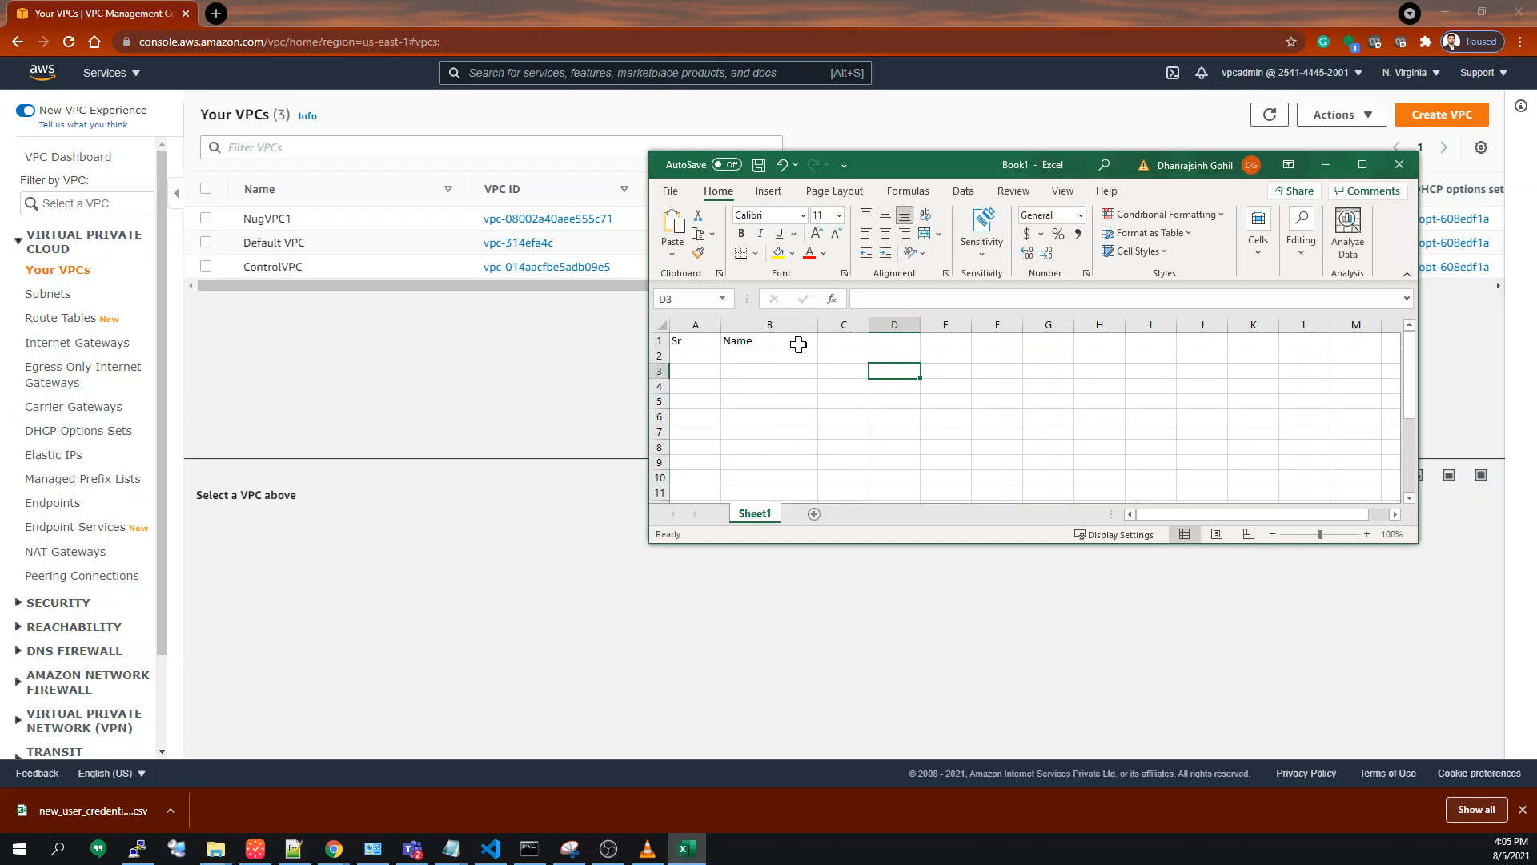
Enter the headers Subnet in C1 and Type in D1, and widen columns C and D.
click(848, 340)
text(Subnet)
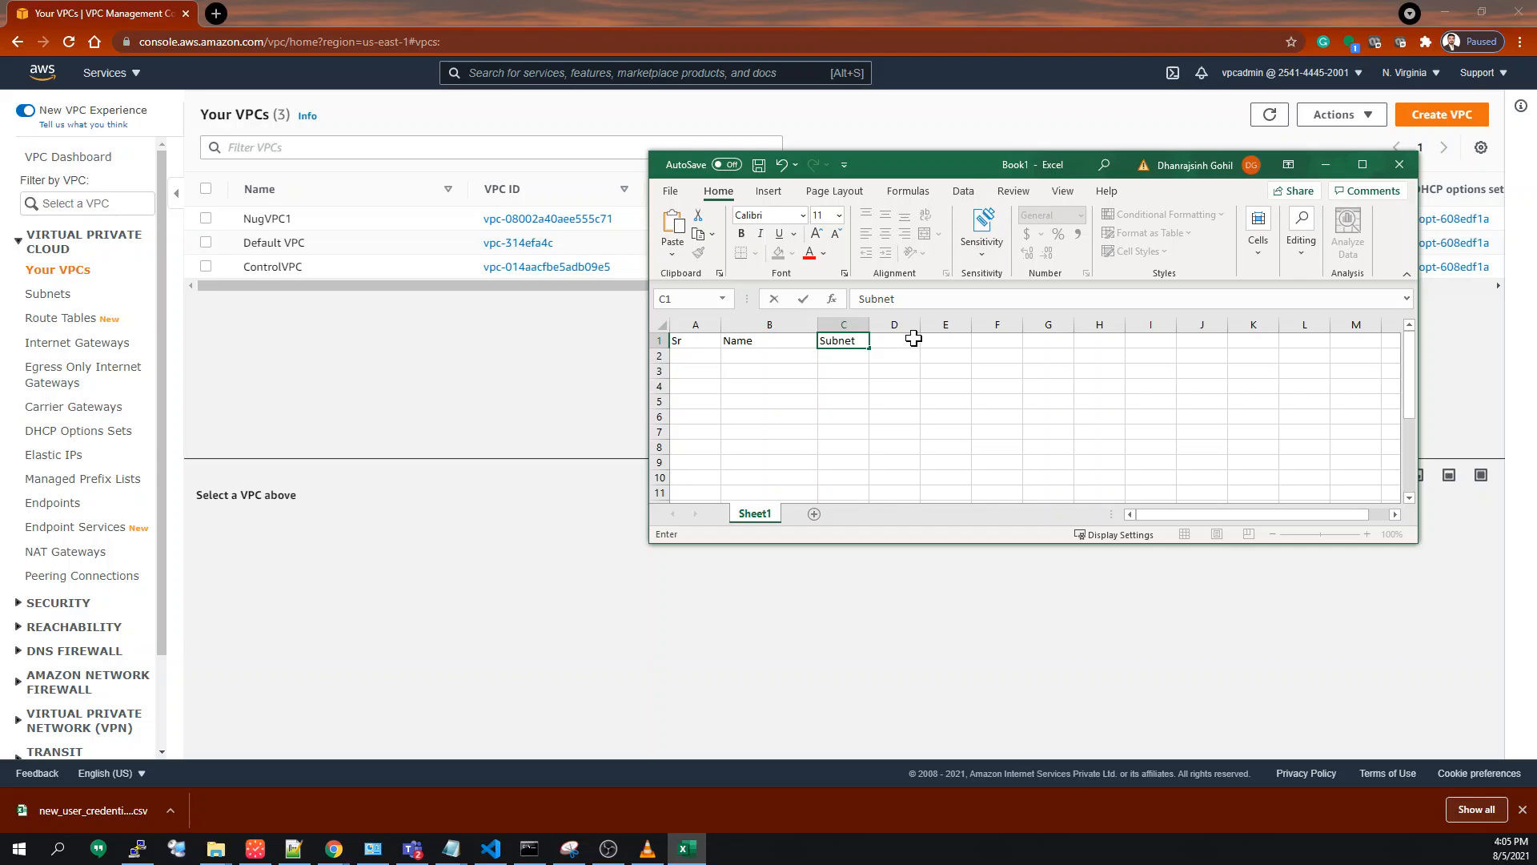
click(933, 355)
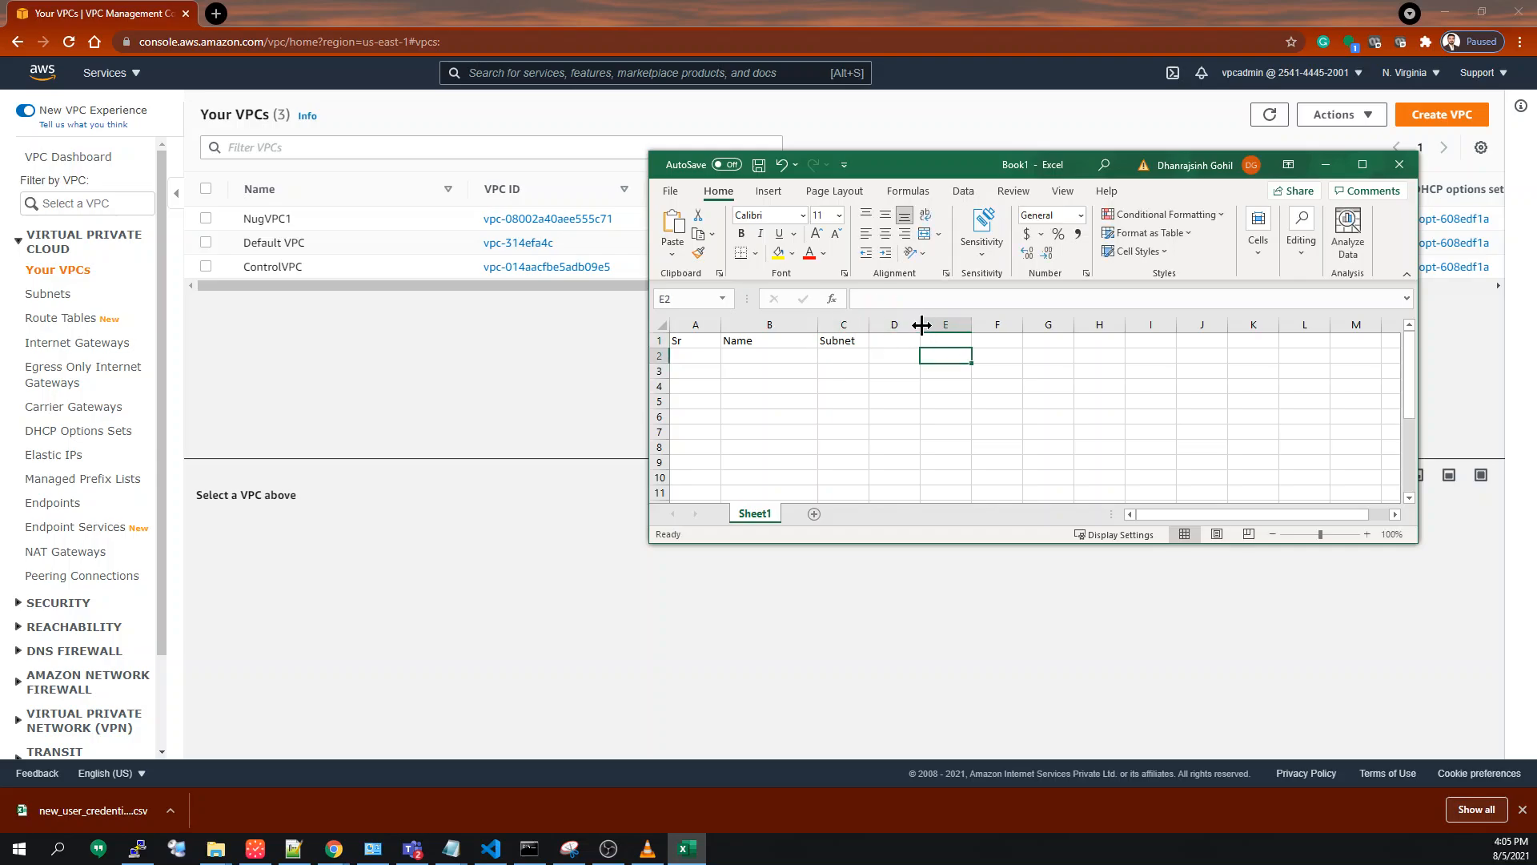
drag(920, 323, 988, 318)
click(930, 342)
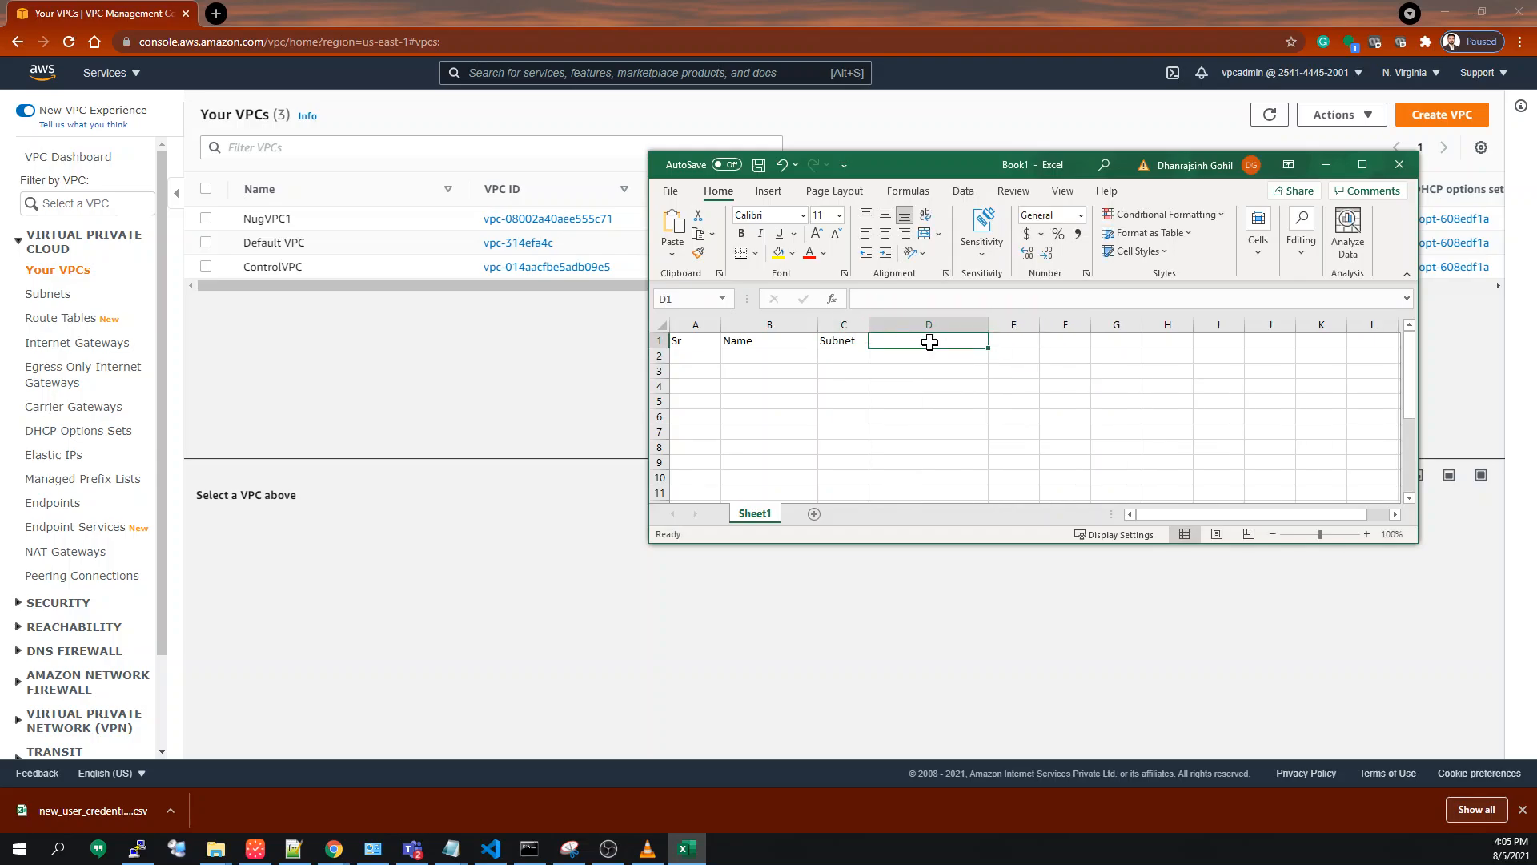
text(Tyop)
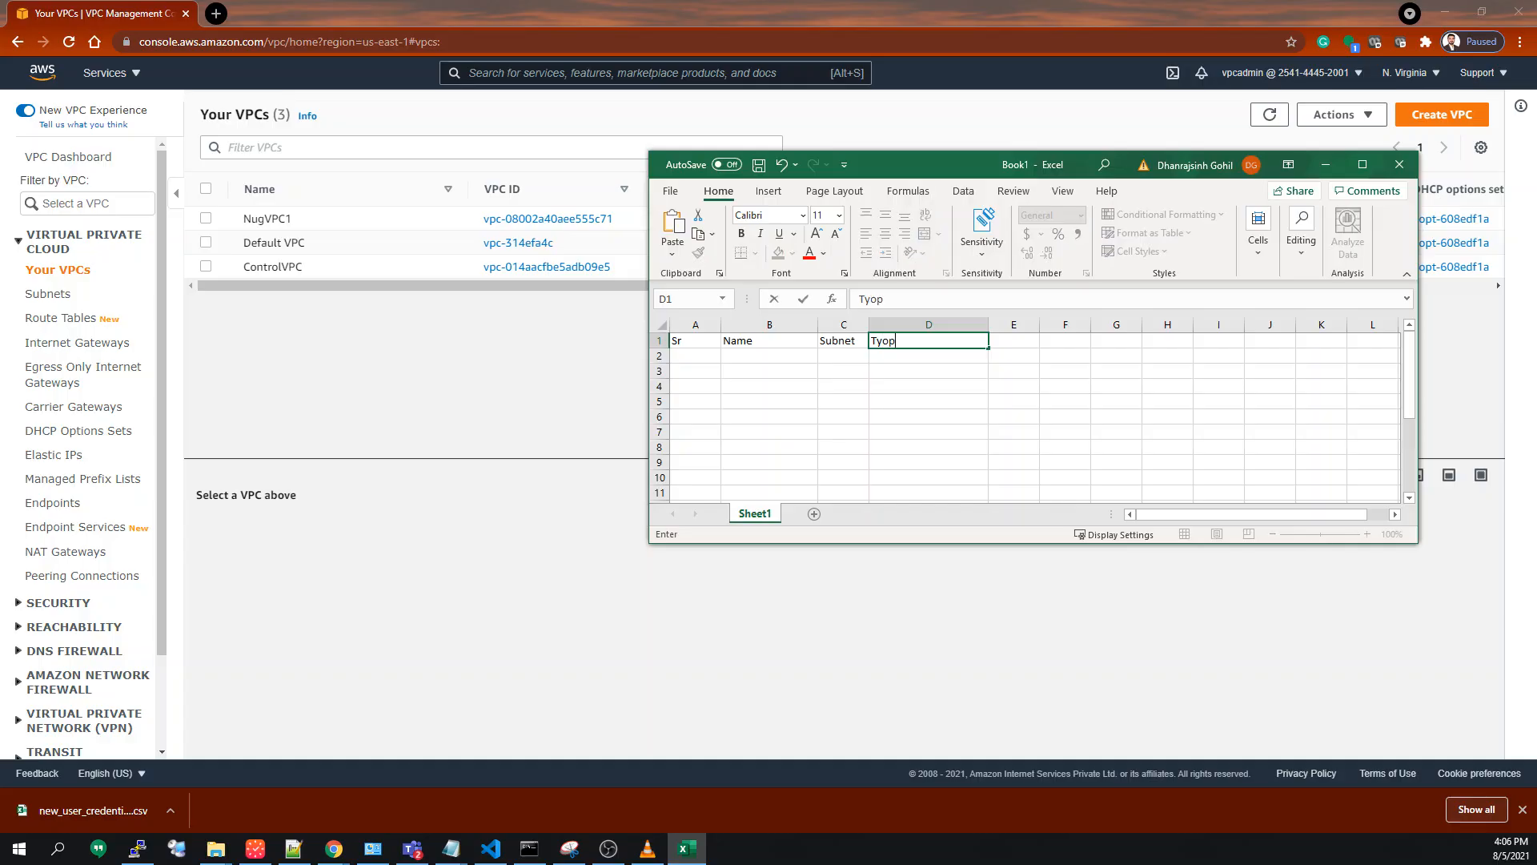
key(BackSpace)
key(BackSpace)
text(pe)
click(913, 372)
drag(869, 325, 931, 310)
click(712, 357)
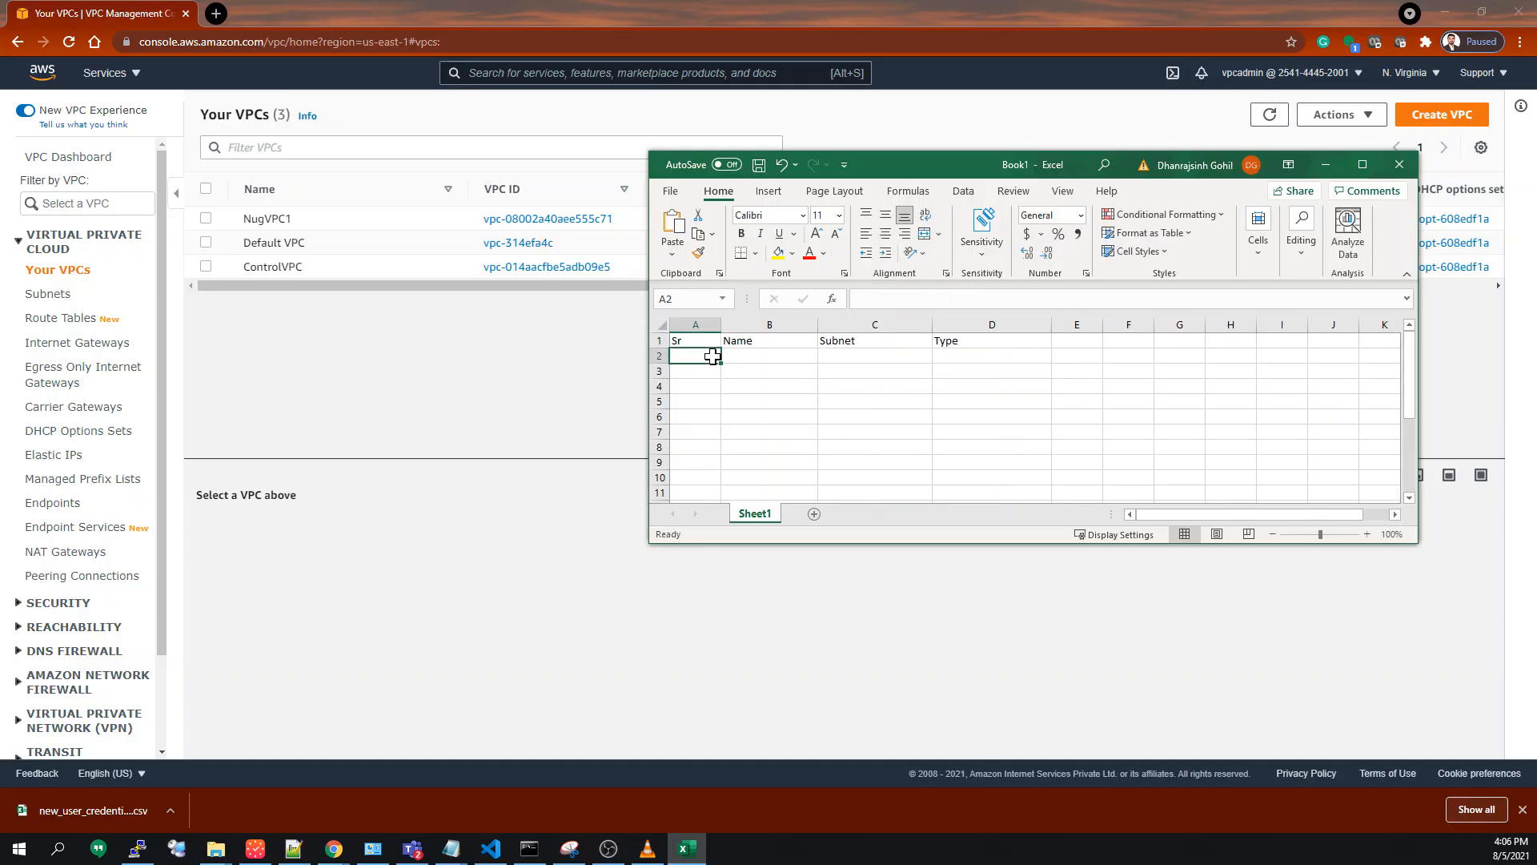
Enter 1 in cell A2 and test-vpc-1 in cell B2.
text(1)
click(769, 356)
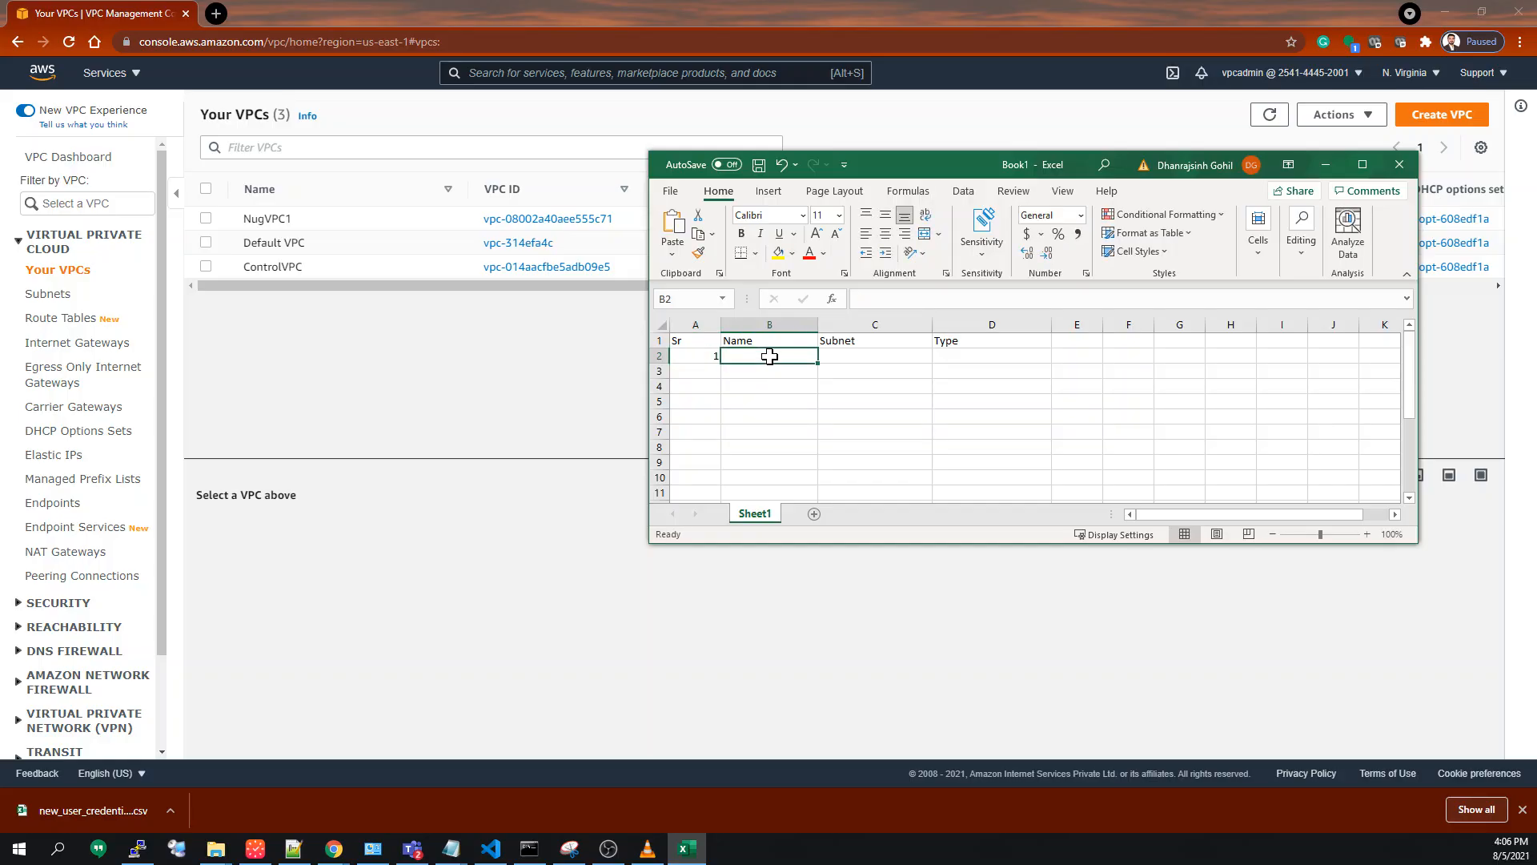
text(test-vpc-1)
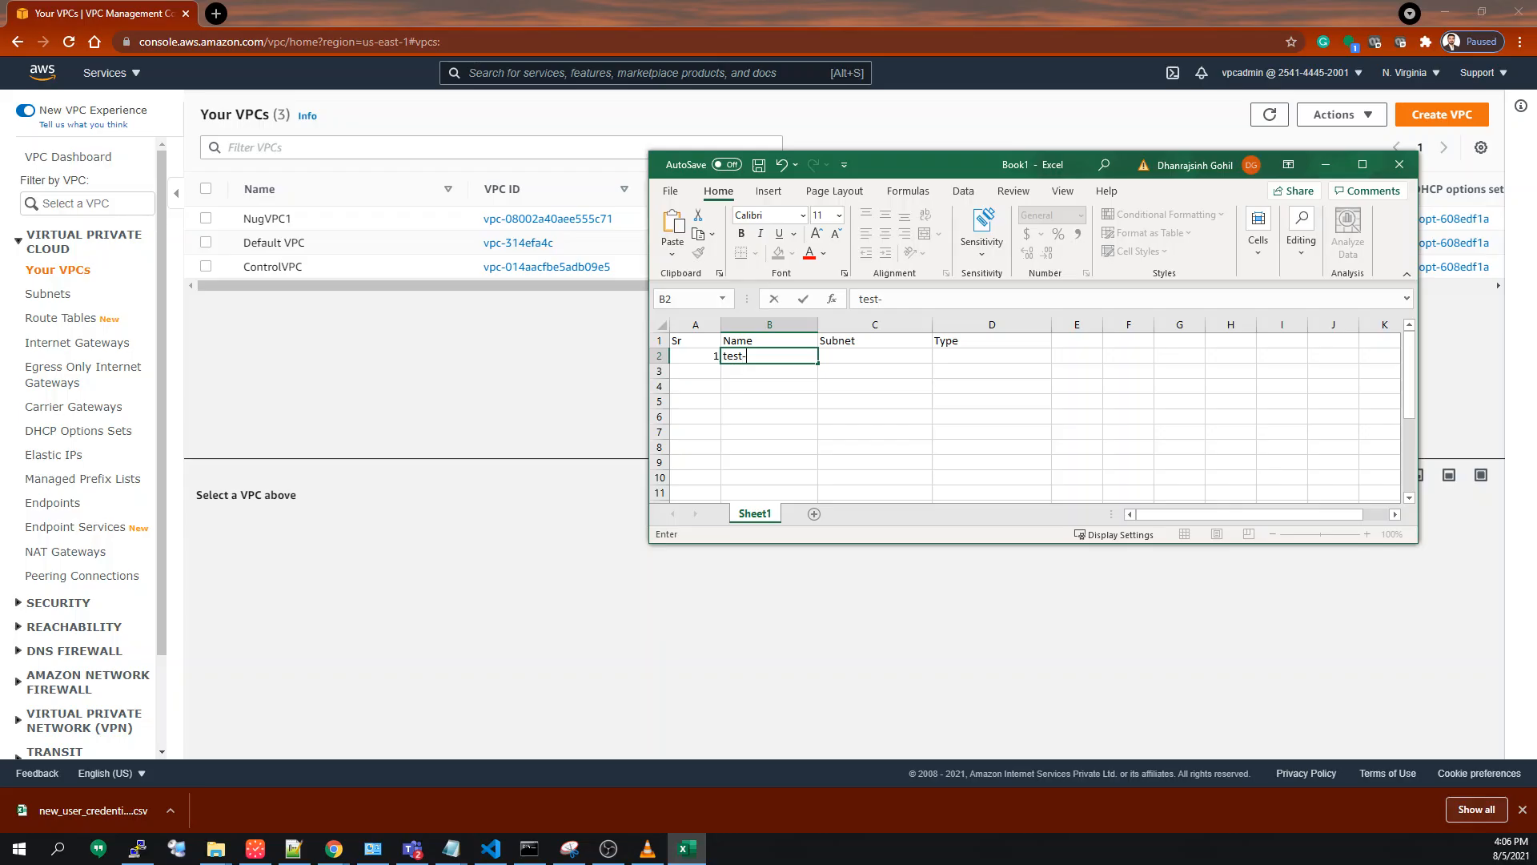
Reposition the Excel window so the VPCs' IPv4 CIDR column is exposed, and enter 30.0.0.0/16 in cell C2.
click(856, 355)
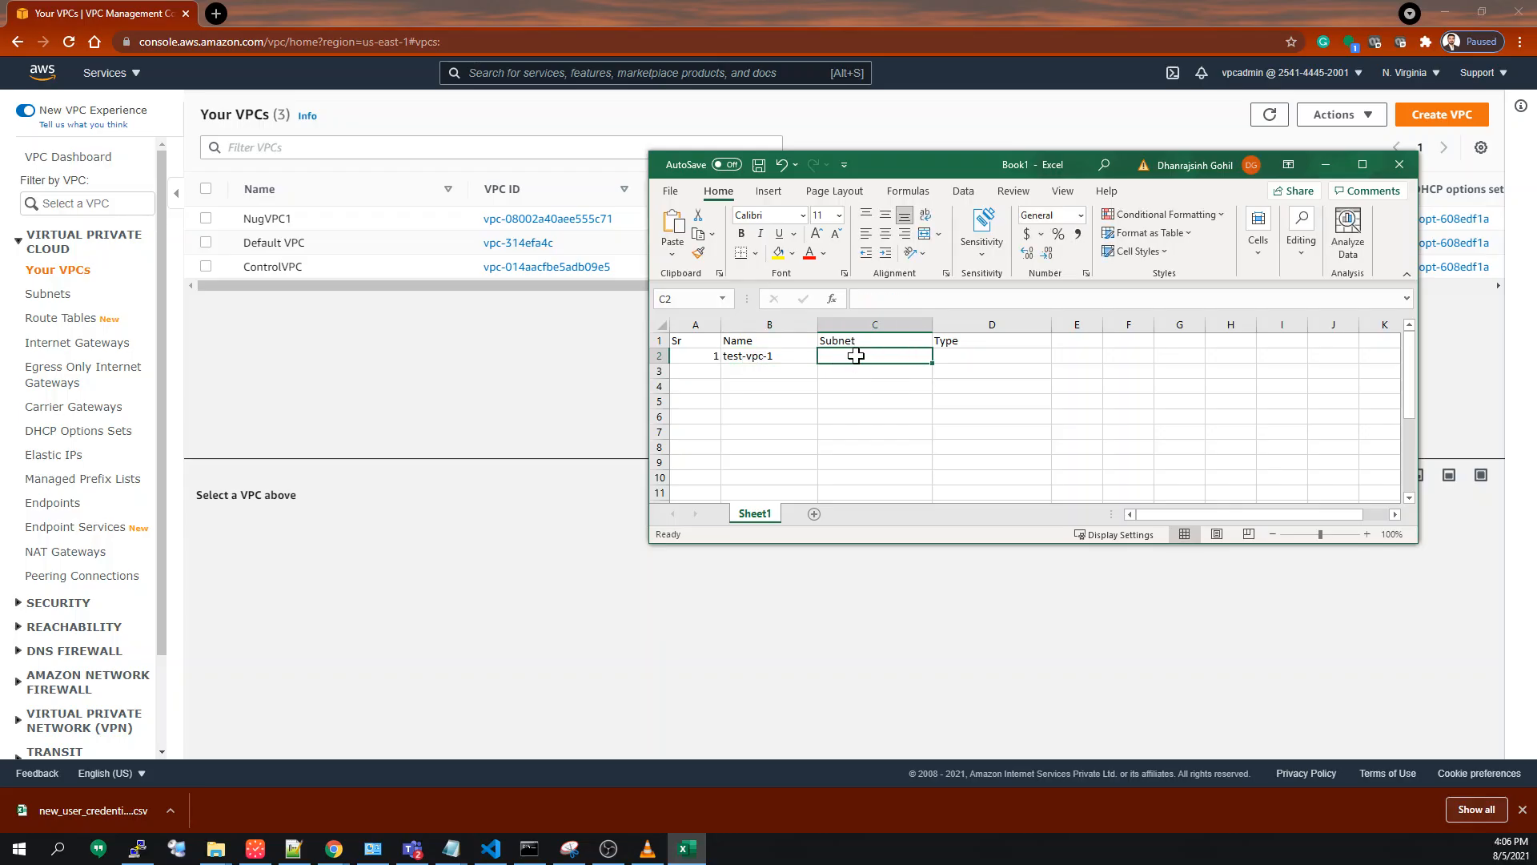
text(10.)
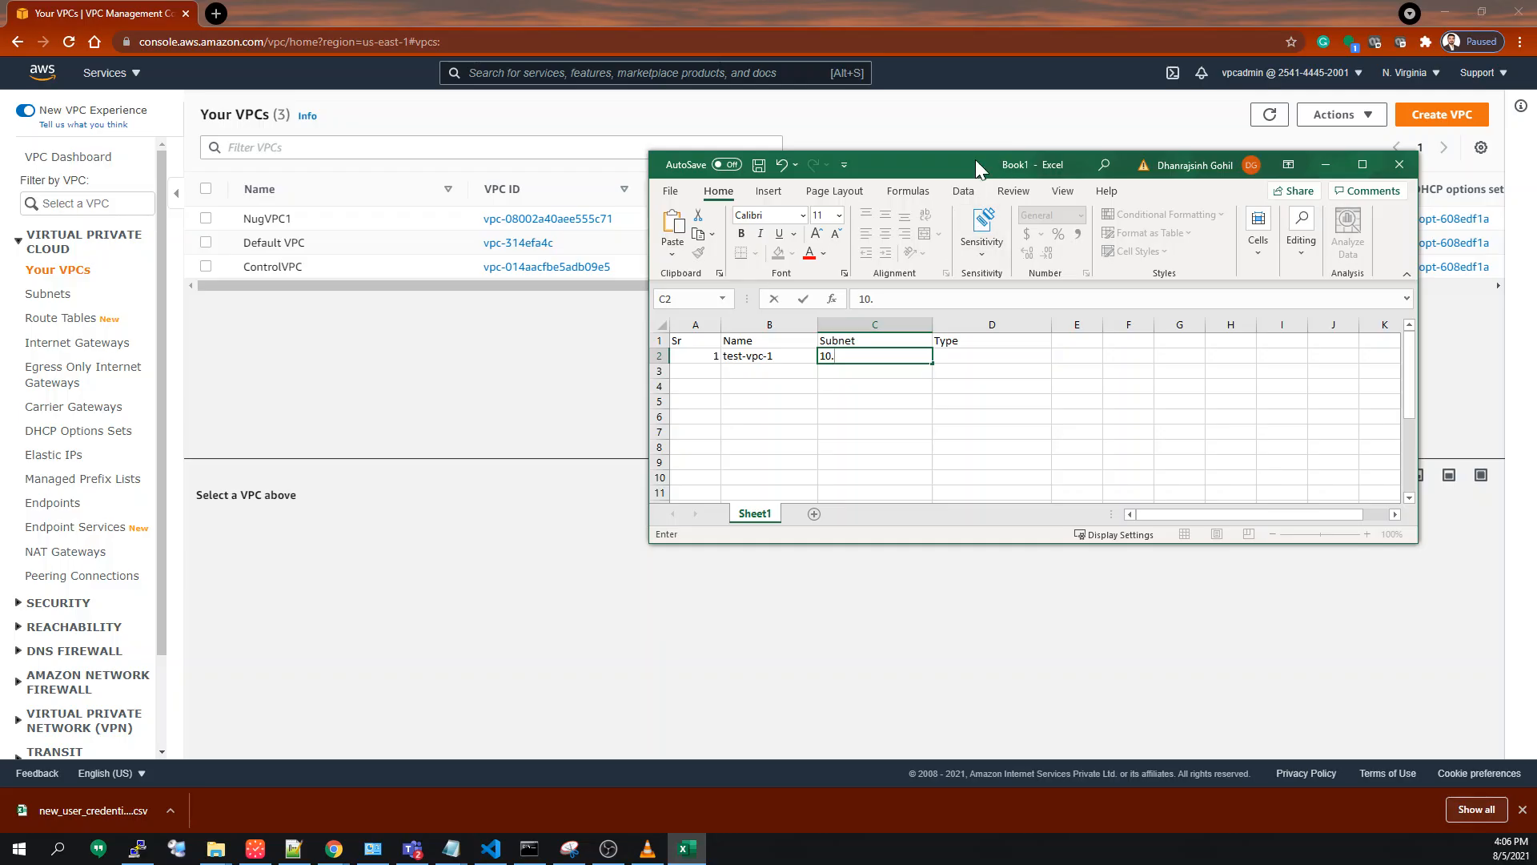
drag(975, 160, 1001, 281)
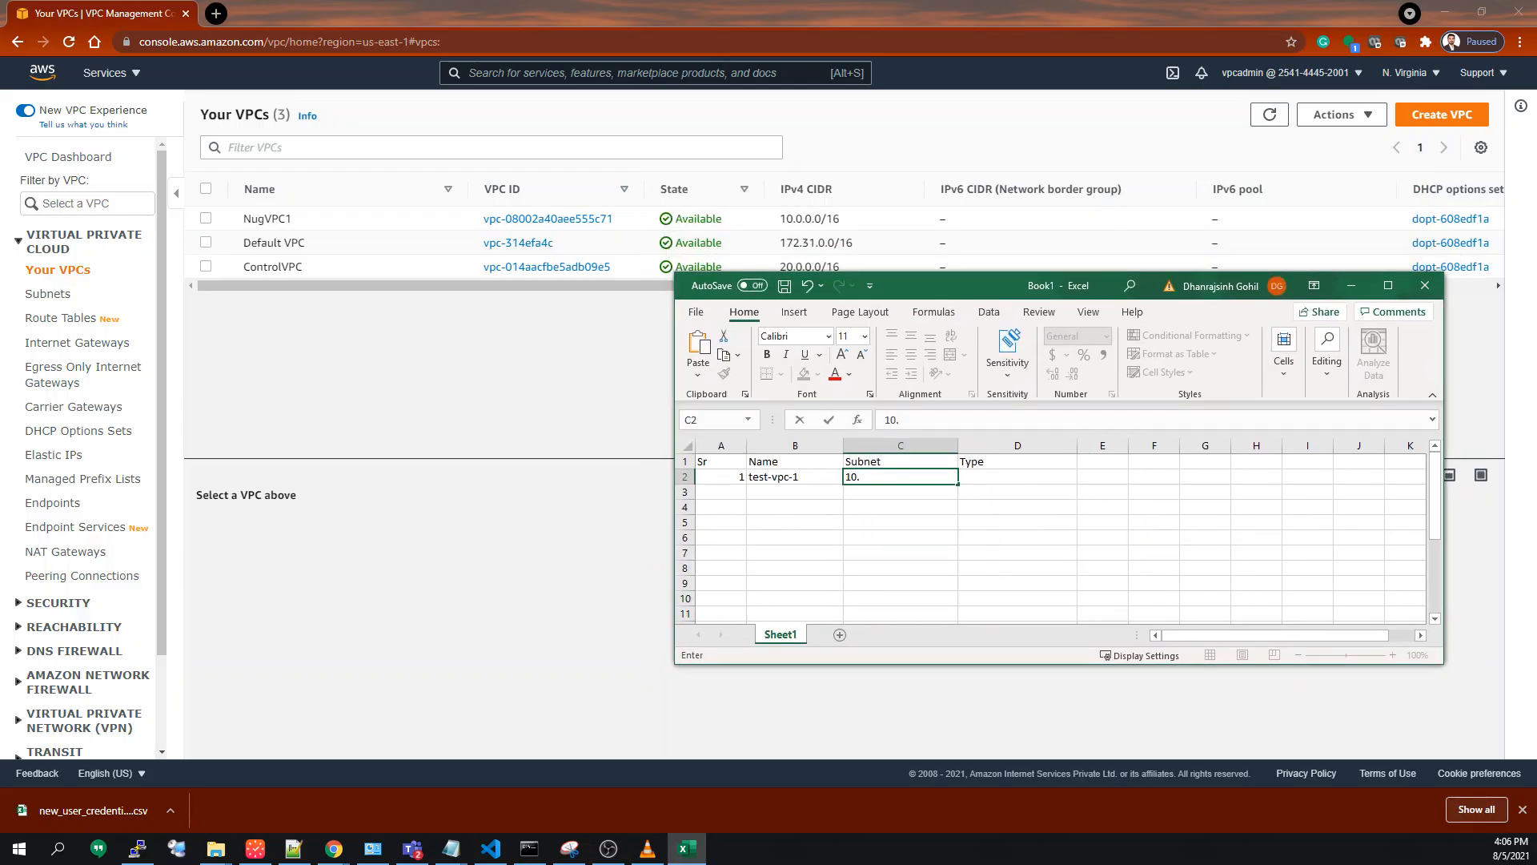
key(BackSpace)
key(BackSpace)
key(BackSpace)
click(916, 498)
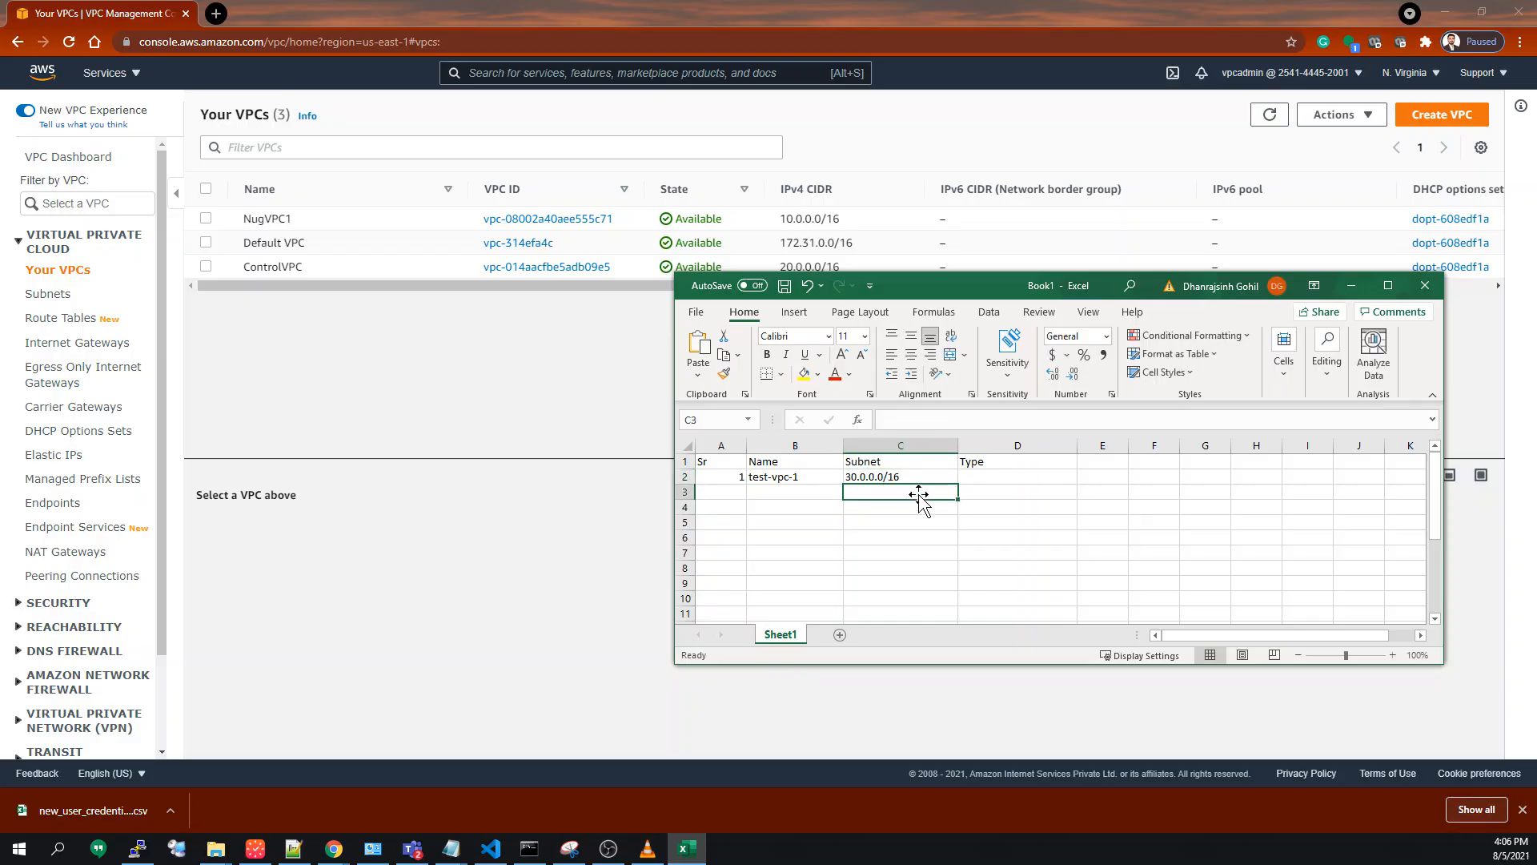
Enter VPC Full Subnet as the type in cell D2.
click(975, 478)
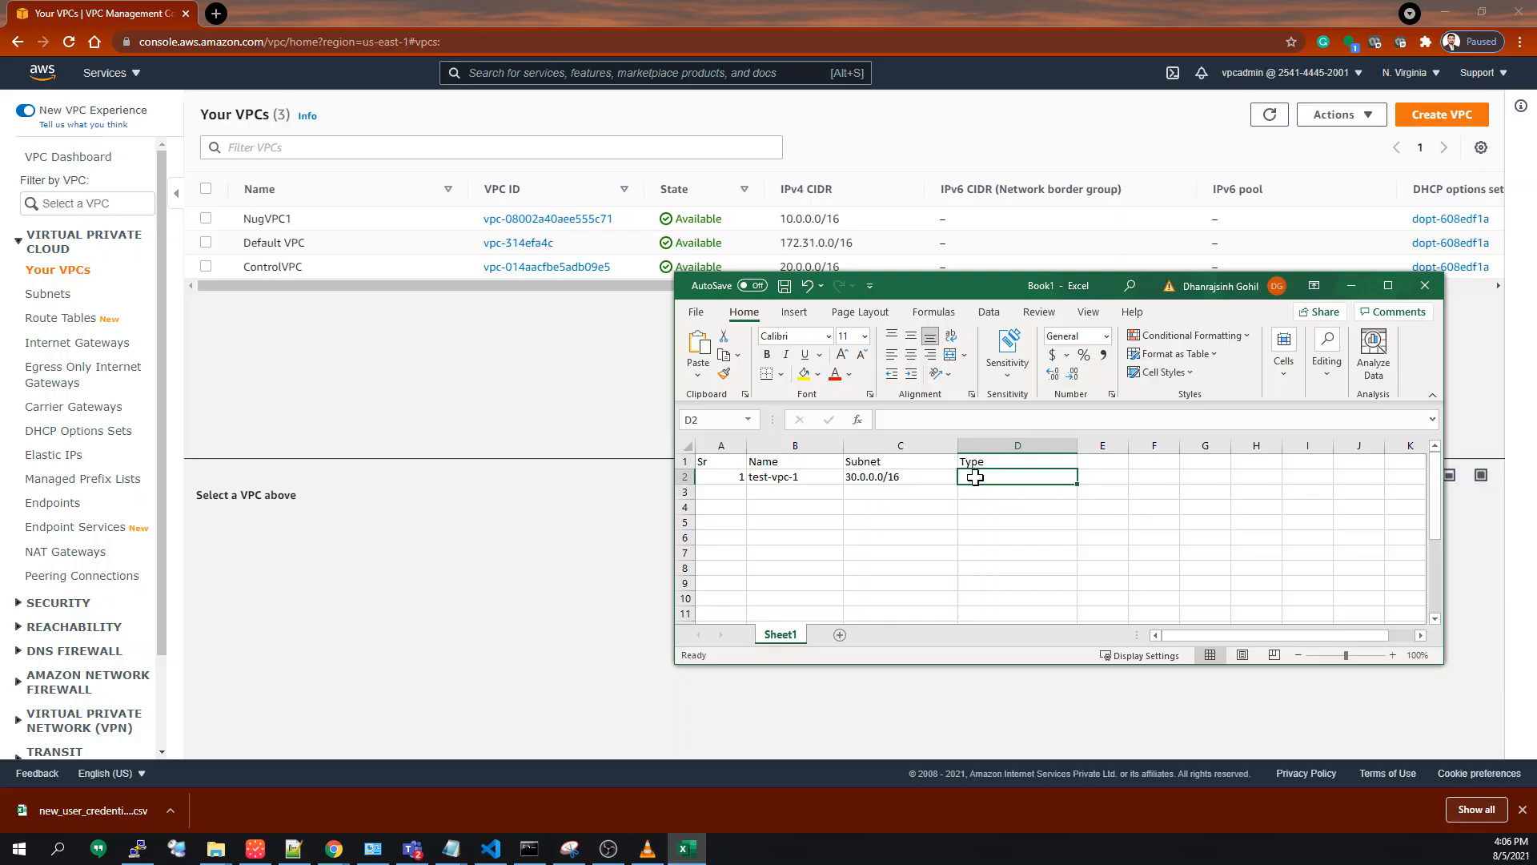
text(VPC F)
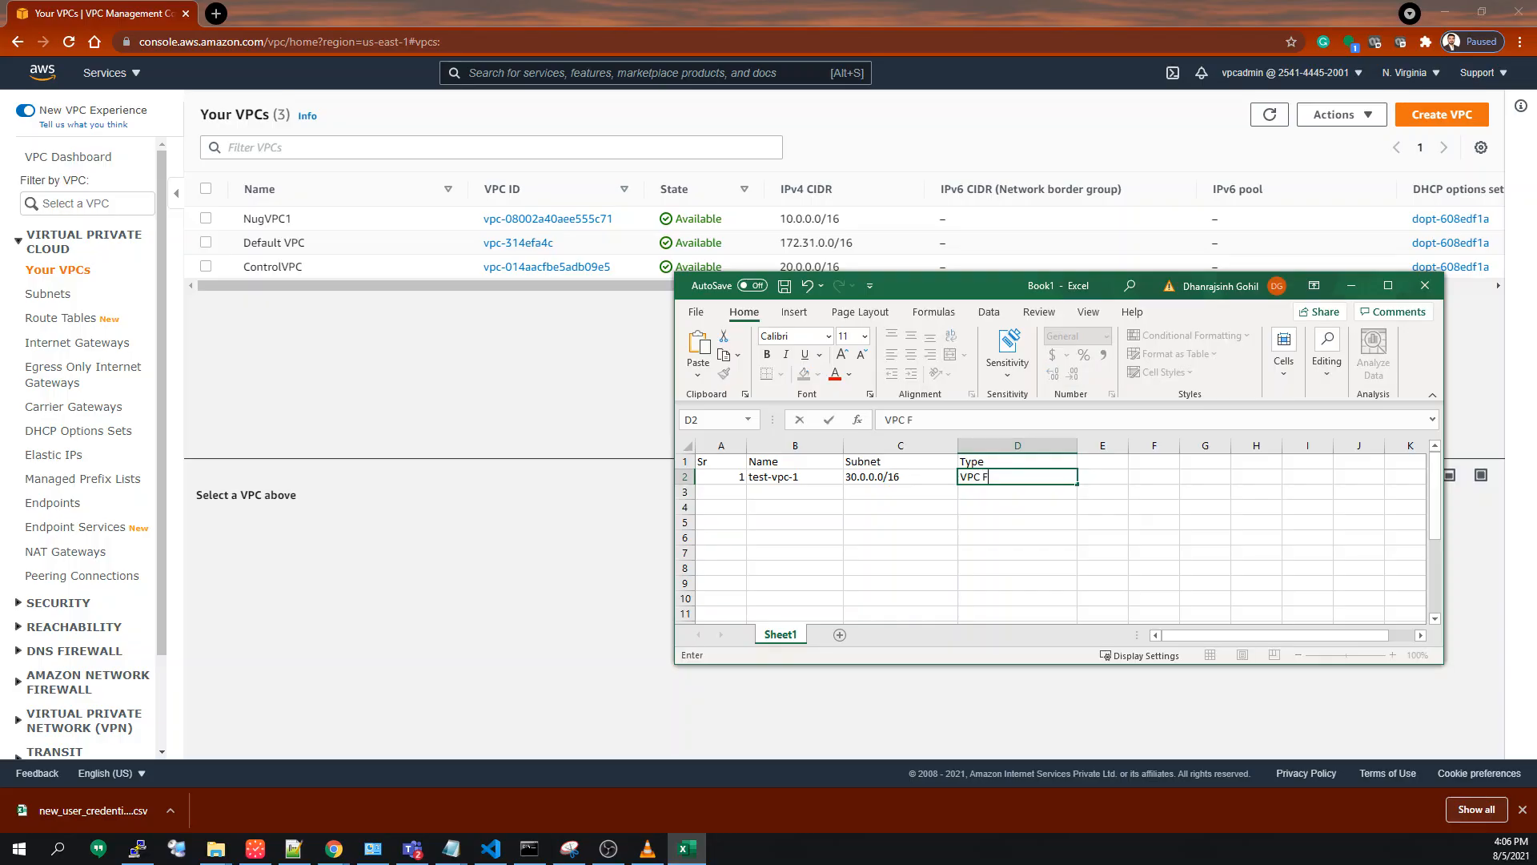
text(ull Subnet)
Enter the subnet 30.0.1.0/24 in cell C3.
click(907, 493)
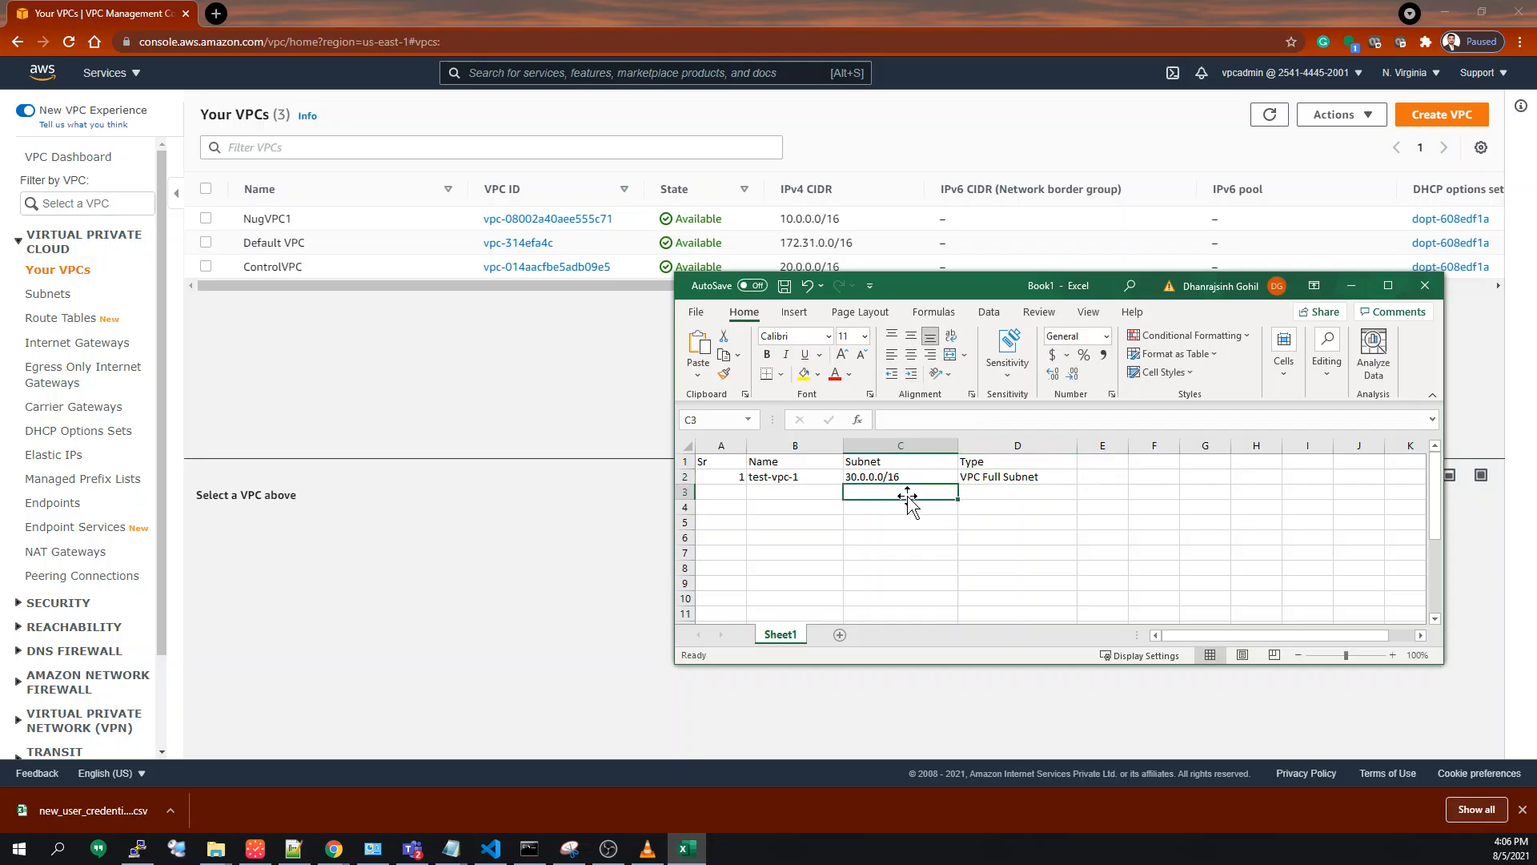
text(30.0.1.)
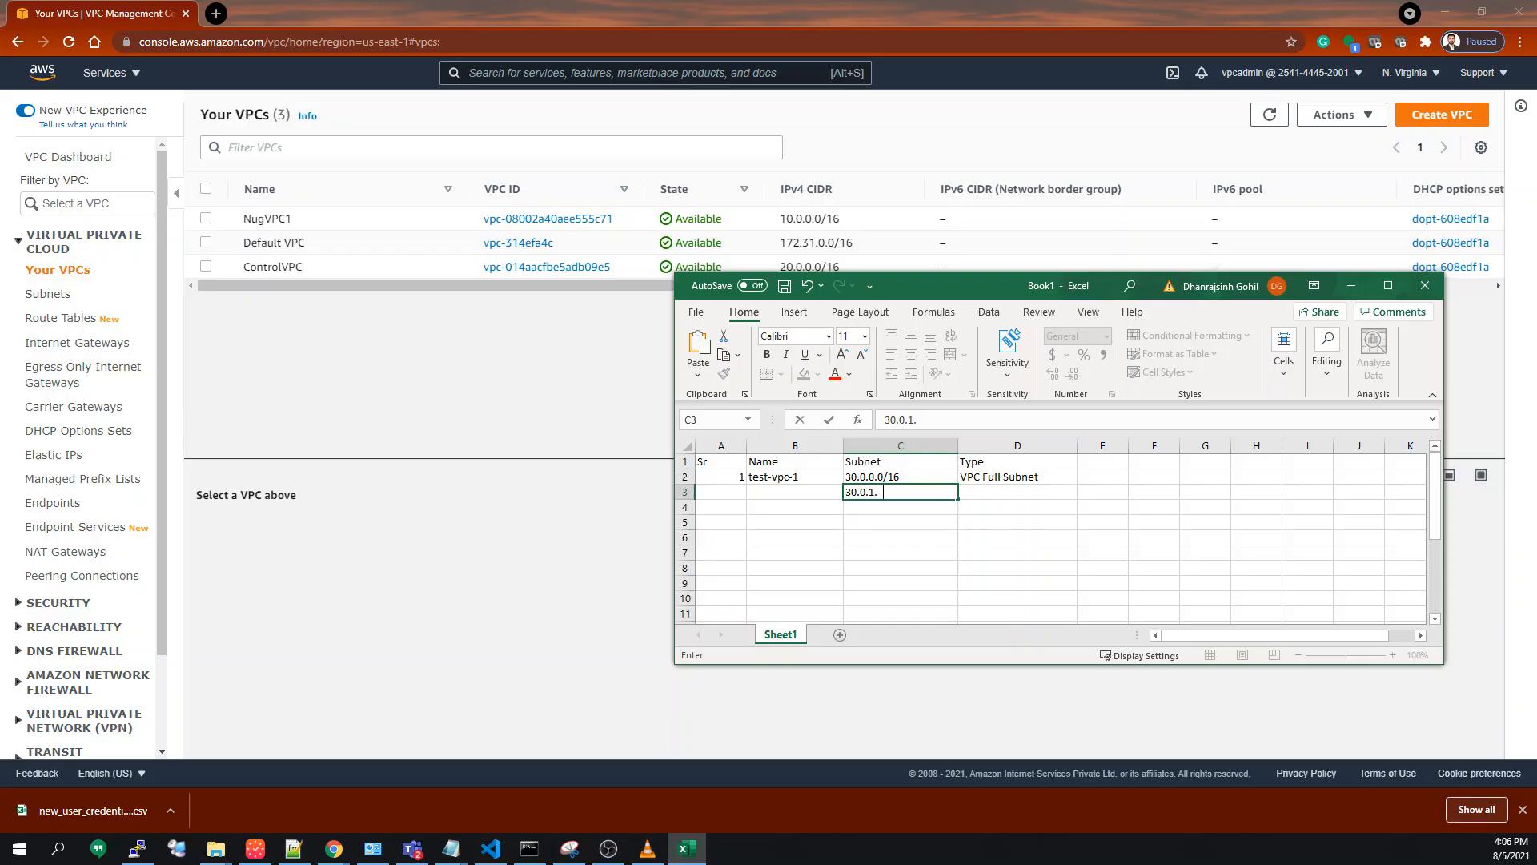
text(0/24)
click(1000, 493)
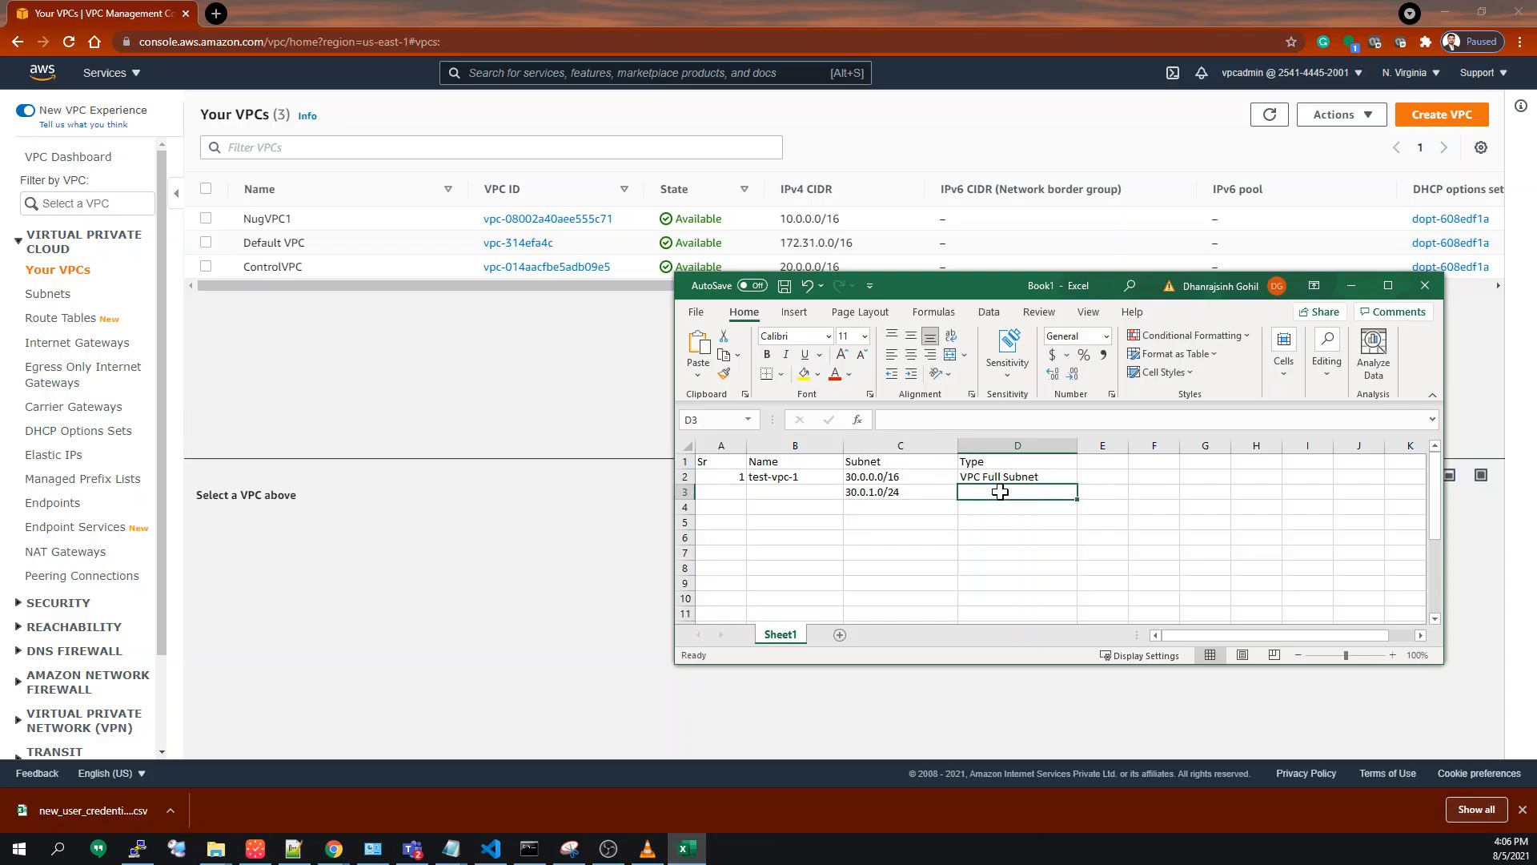
Edit the subnet in cell C3 to read 30.1.0.0/24.
double_click(878, 493)
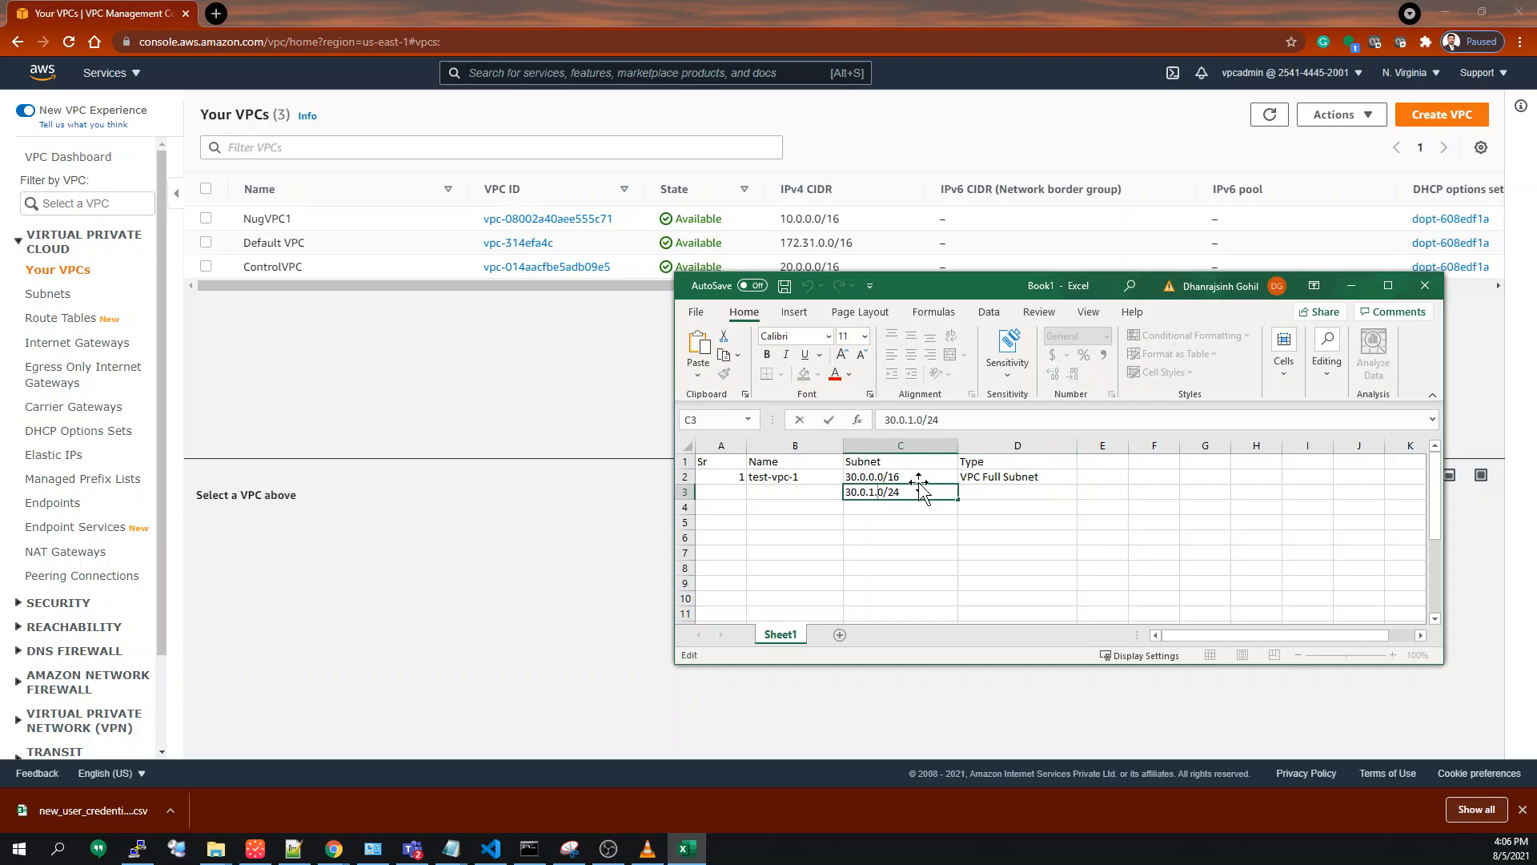
key(BackSpace)
text(0)
key(Left)
key(Left)
key(BackSpace)
text(1)
click(980, 492)
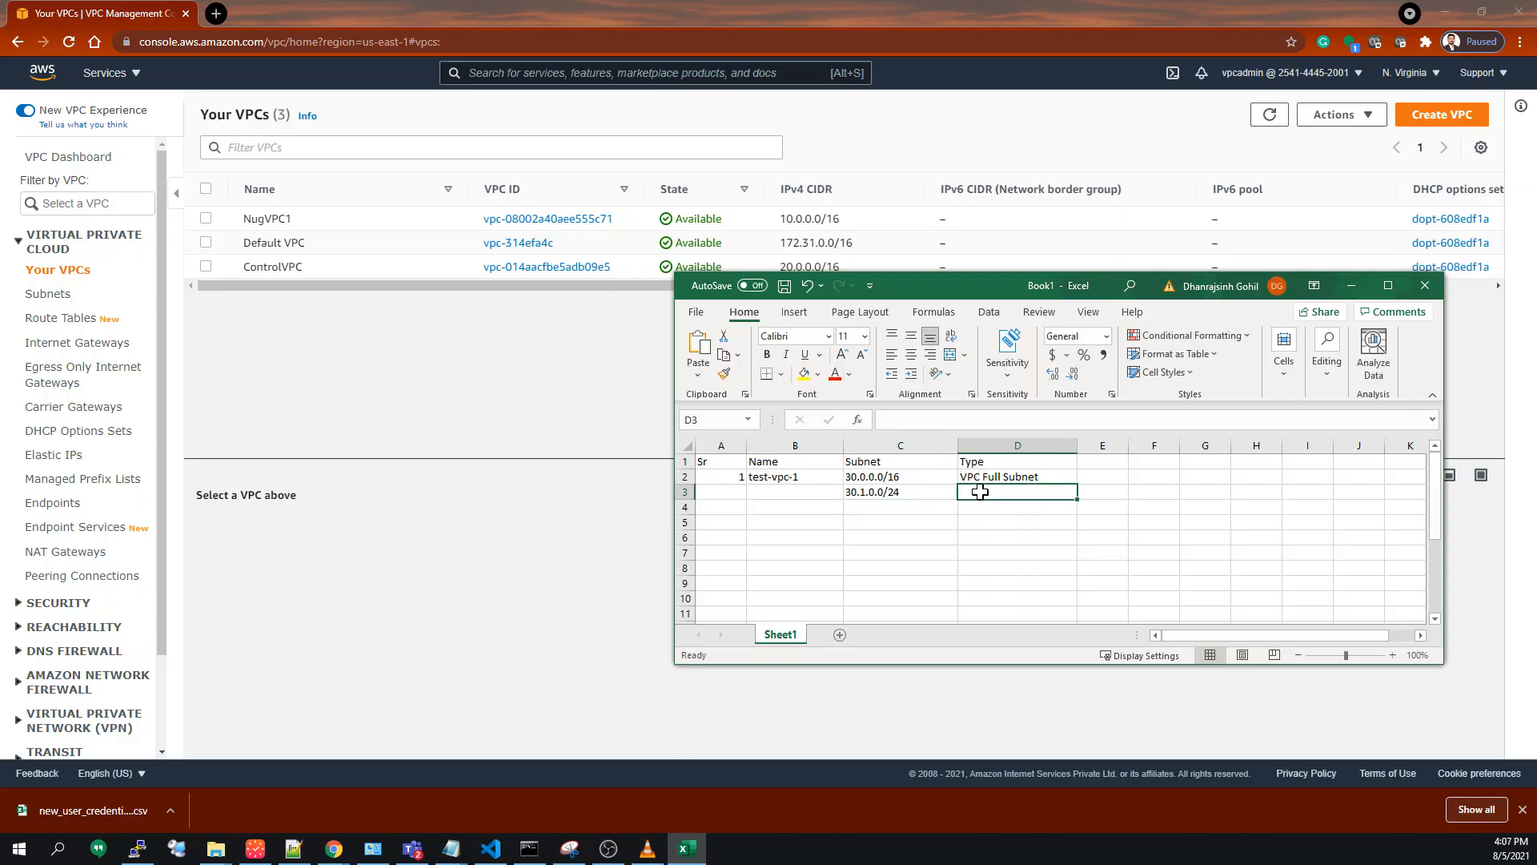
Copy the subnet from C3 into cells C4, C5 and C6.
click(913, 496)
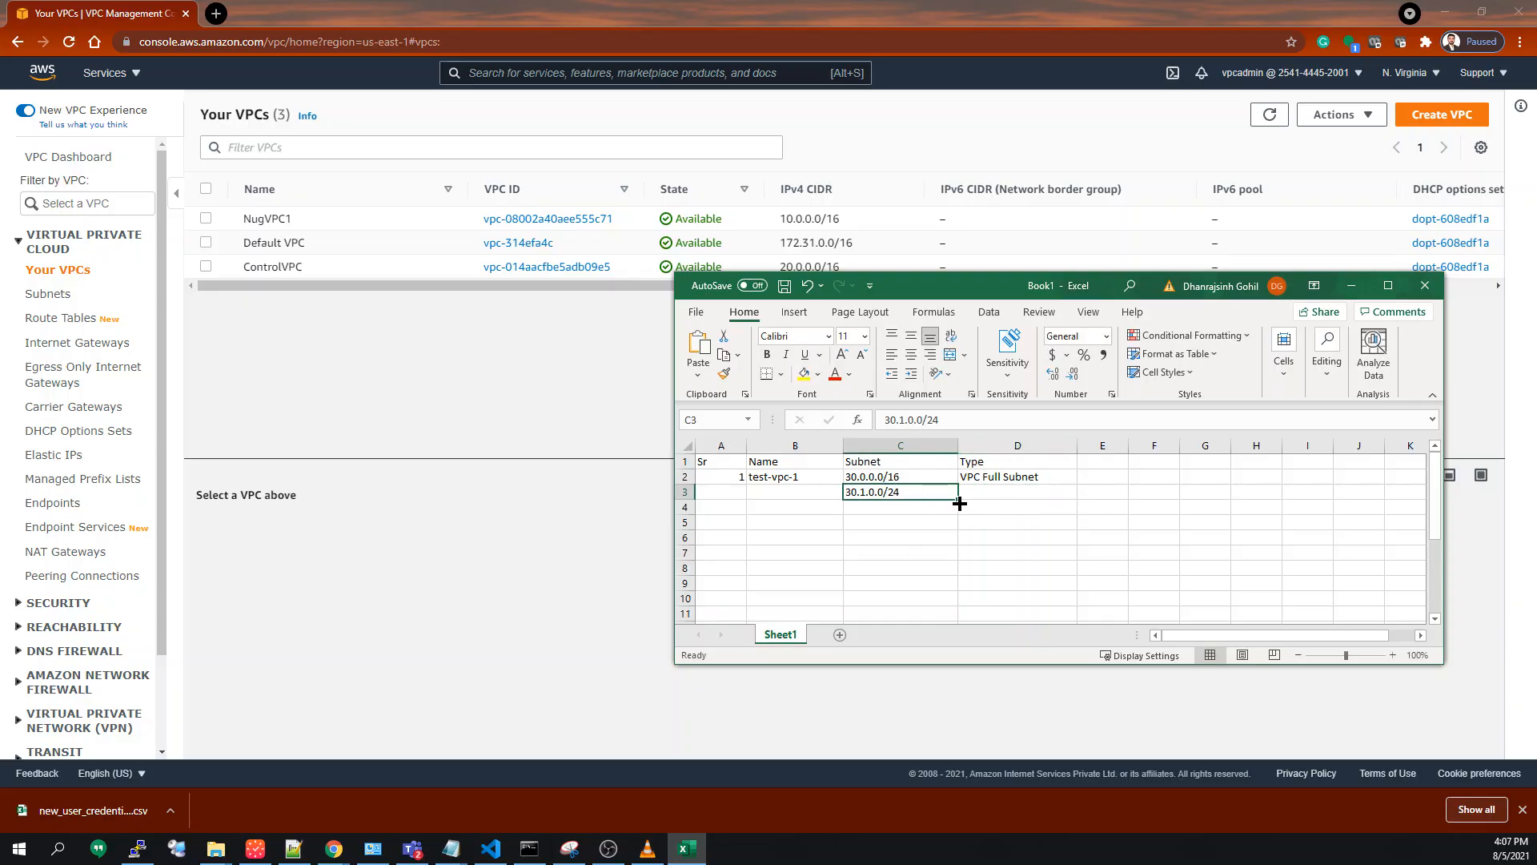
mouse_move(960, 503)
mouse_down()
mouse_move(955, 527)
mouse_move(945, 498)
mouse_up()
key(ctrl+c)
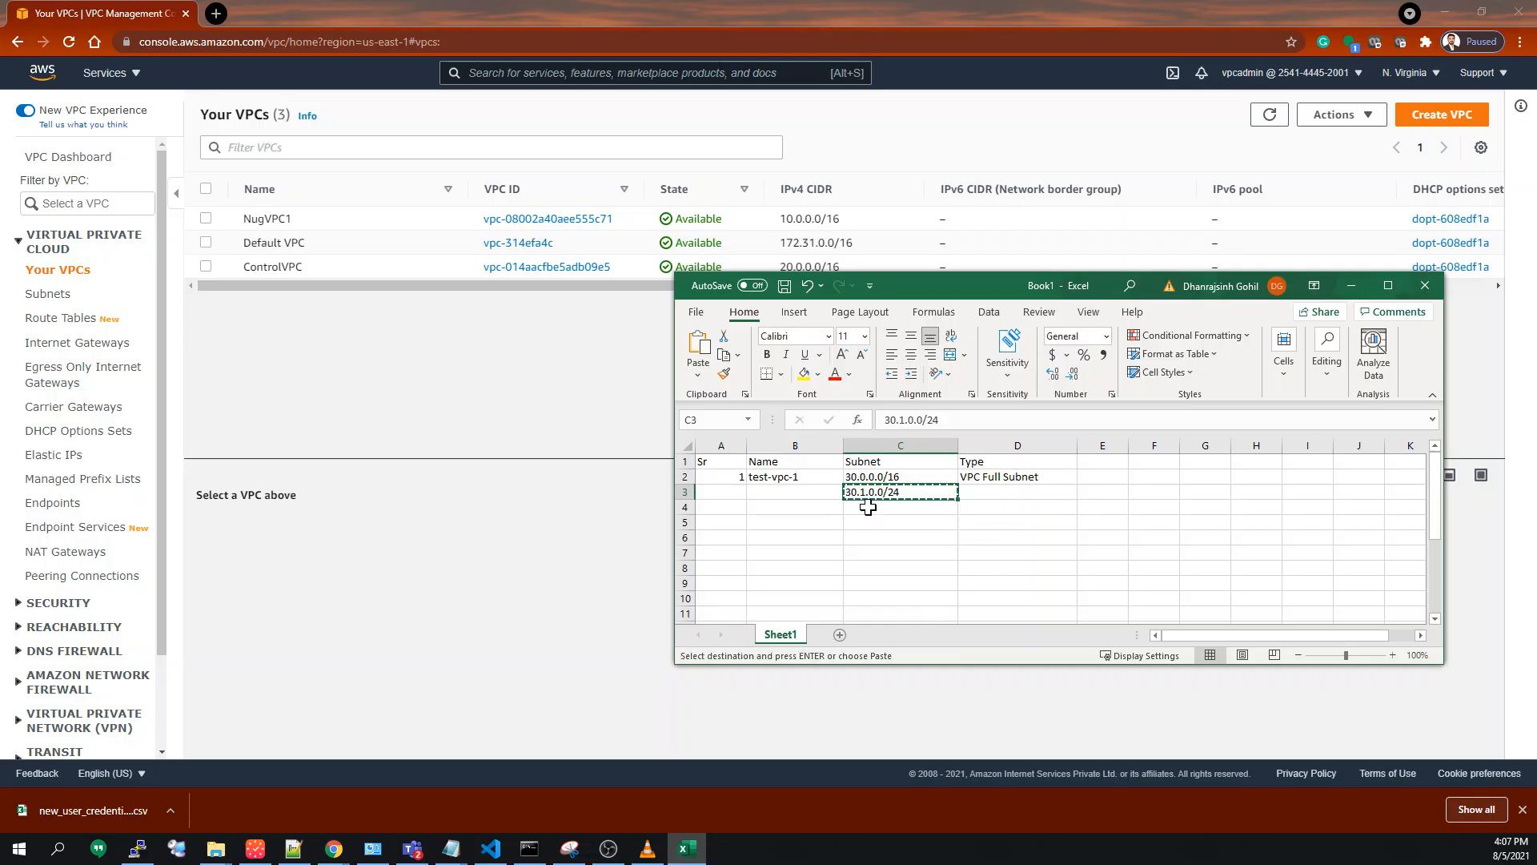
click(869, 508)
key(ctrl+v)
click(868, 521)
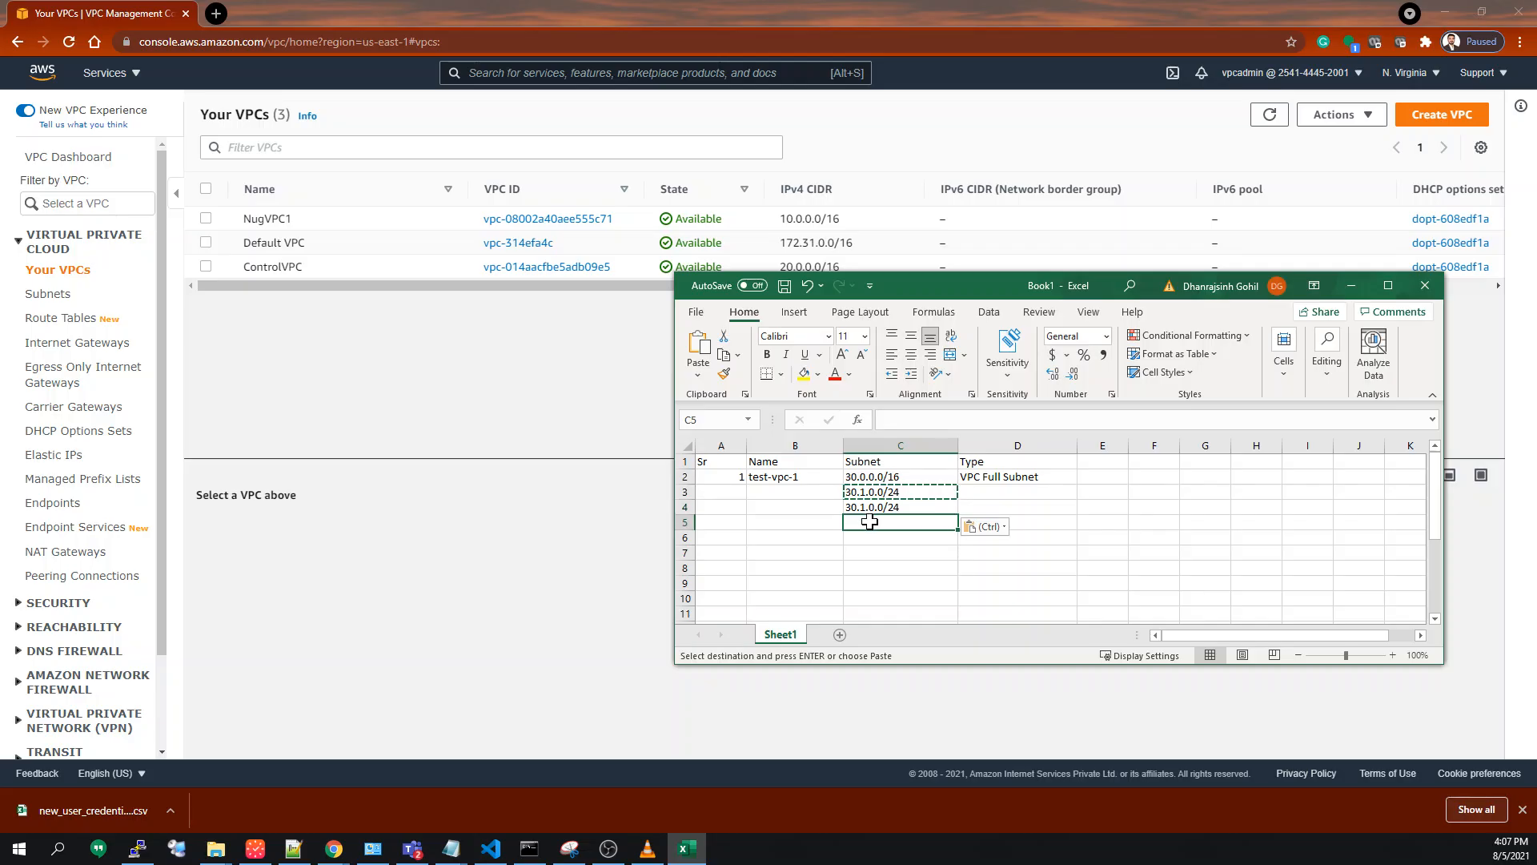
key(ctrl+v)
click(879, 541)
key(ctrl+v)
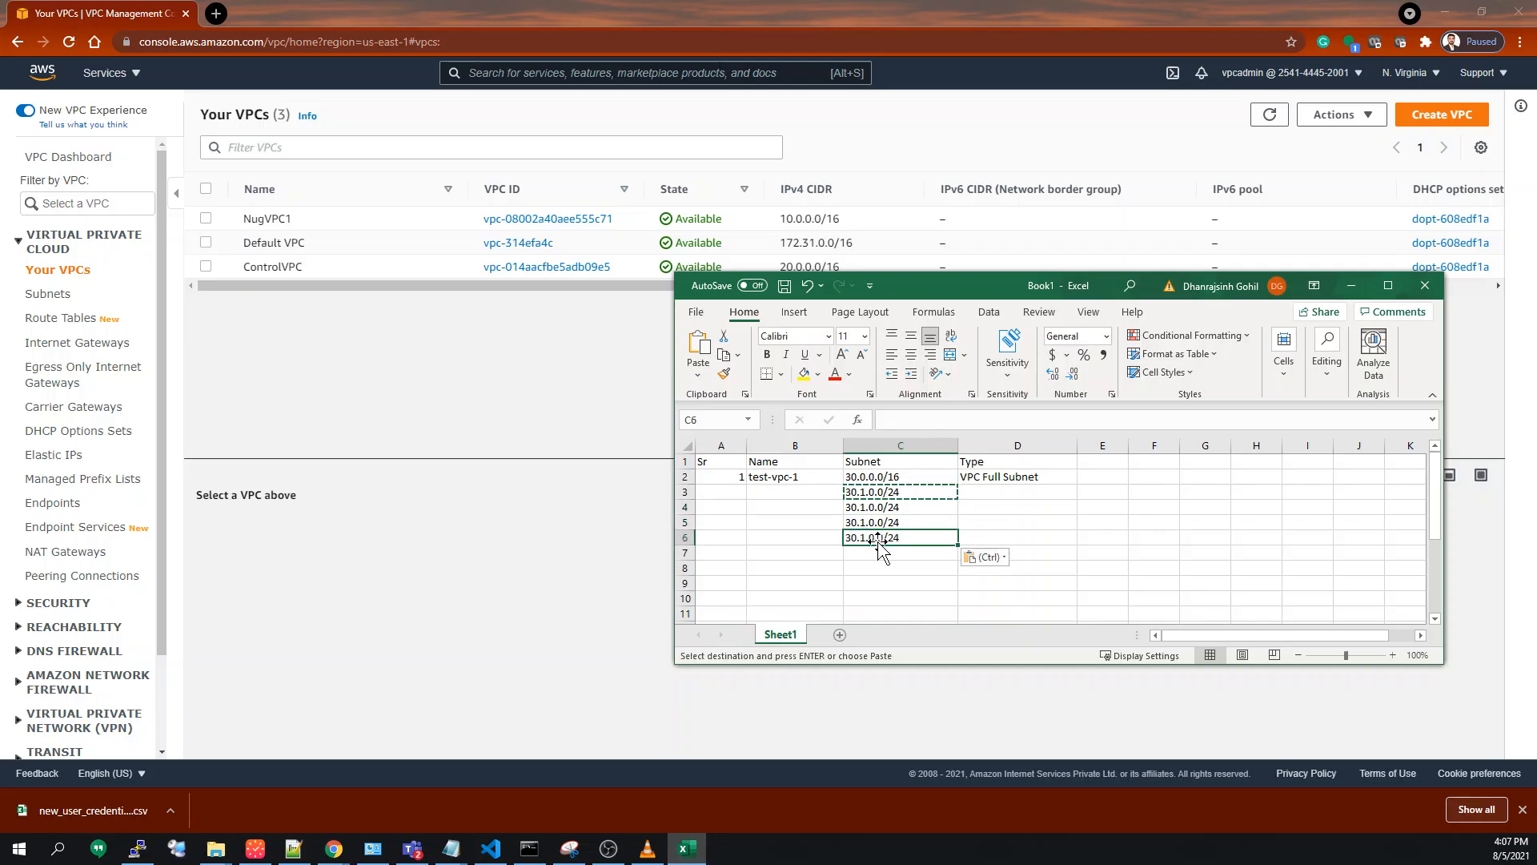
Change the subnet in cell C4 to 30.2.0.0/24.
double_click(865, 507)
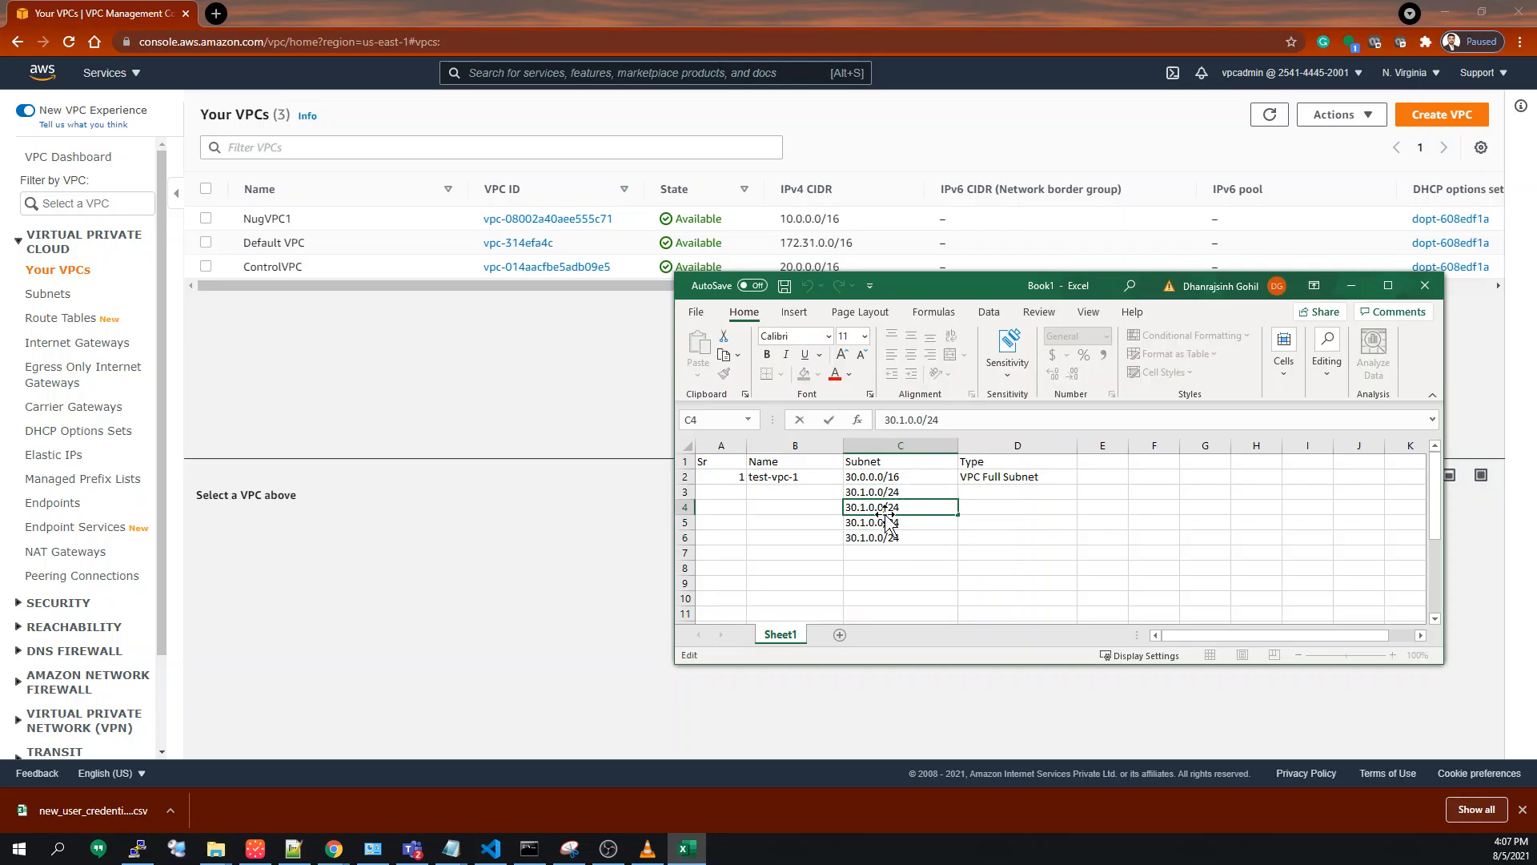
key(BackSpace)
text(2)
key(Return)
Enter Public as the type in D3 and fill it down to D4.
click(997, 492)
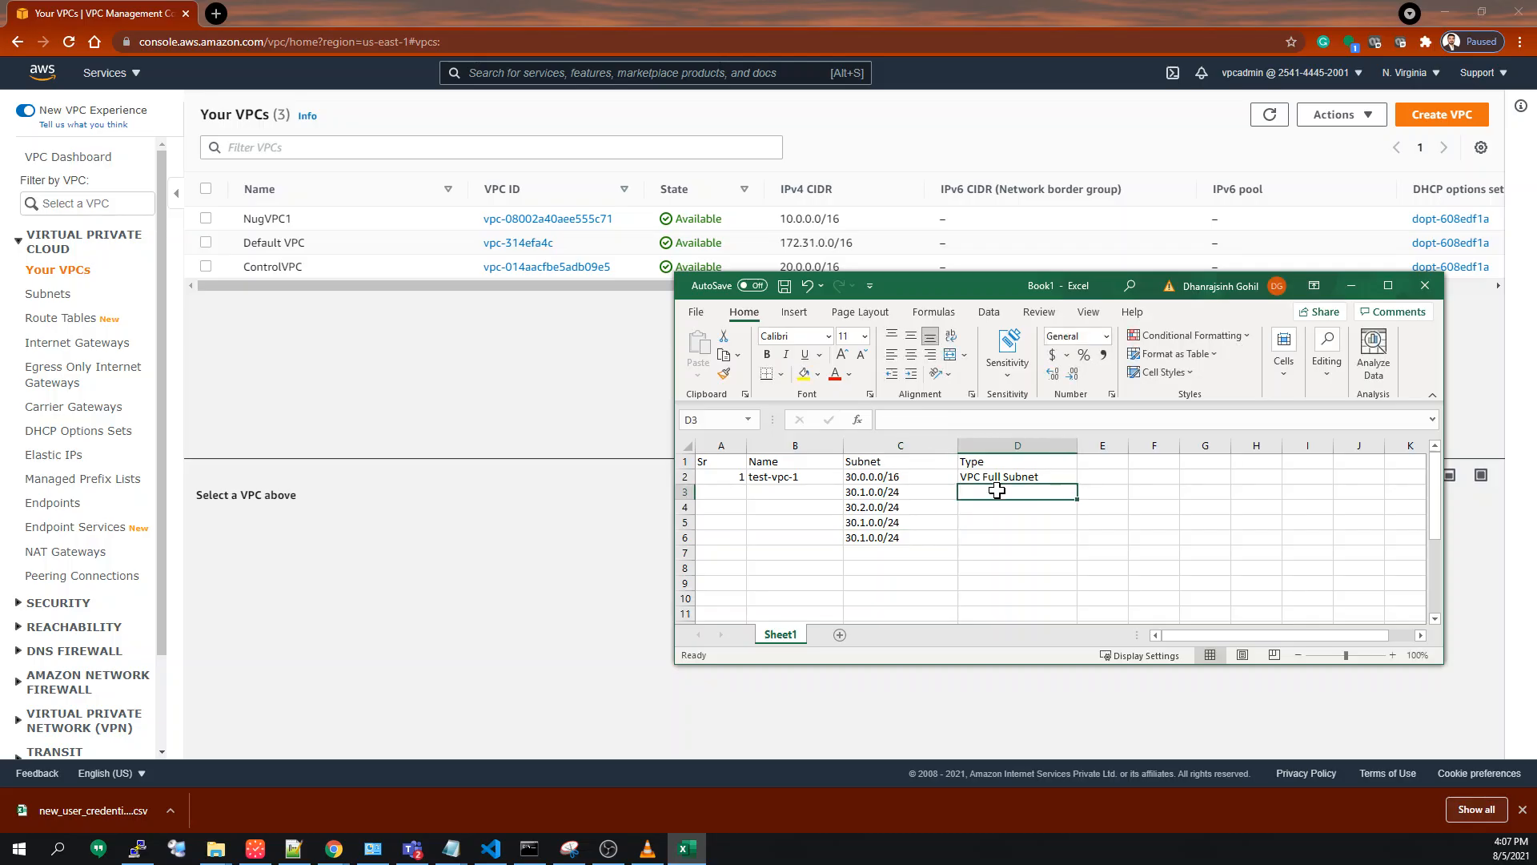
text(Pu)
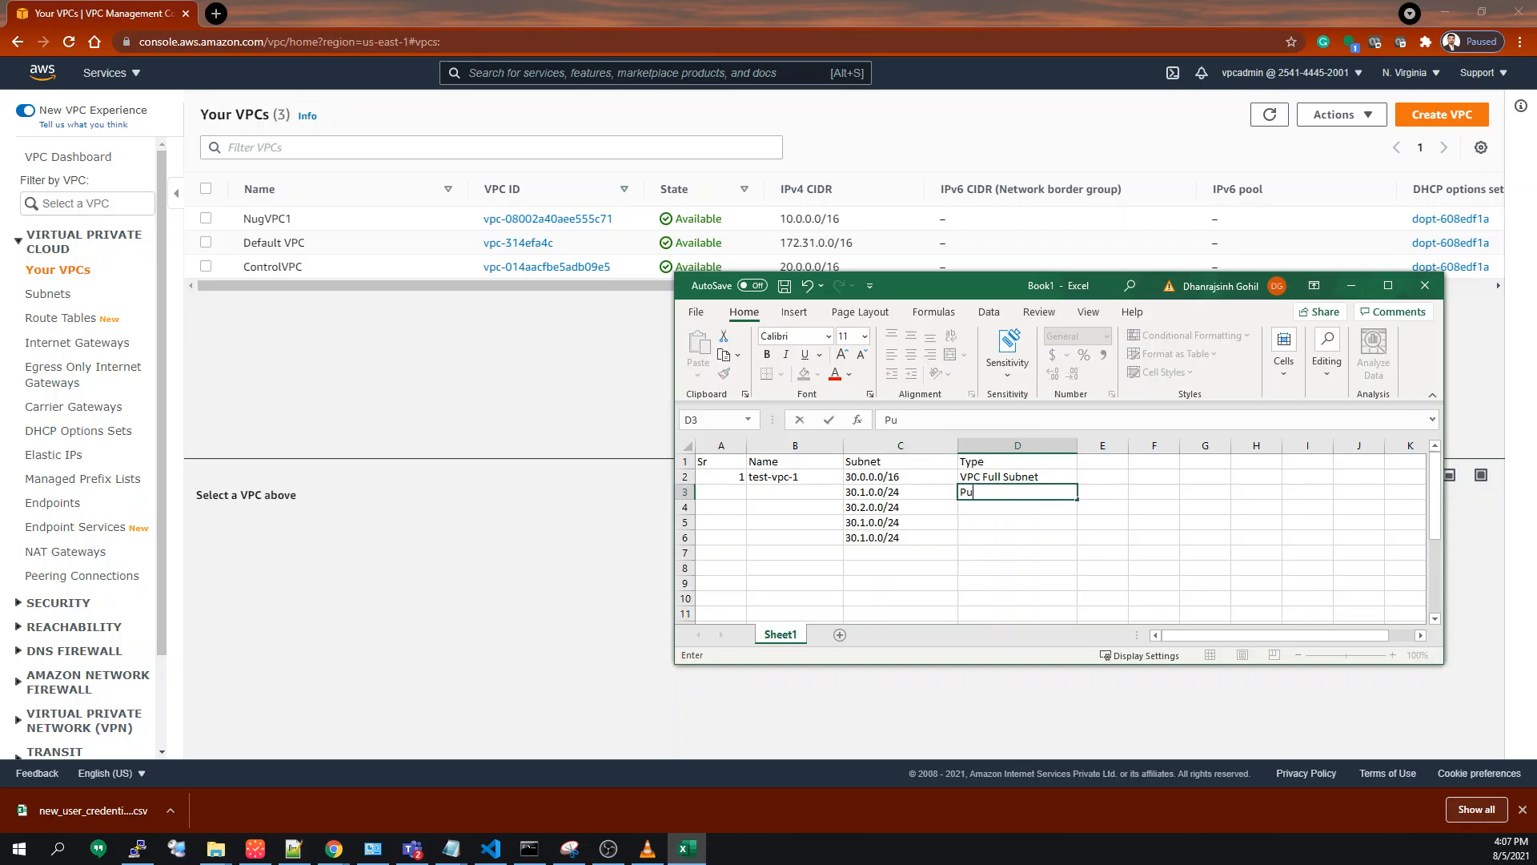
text(blic)
click(1069, 491)
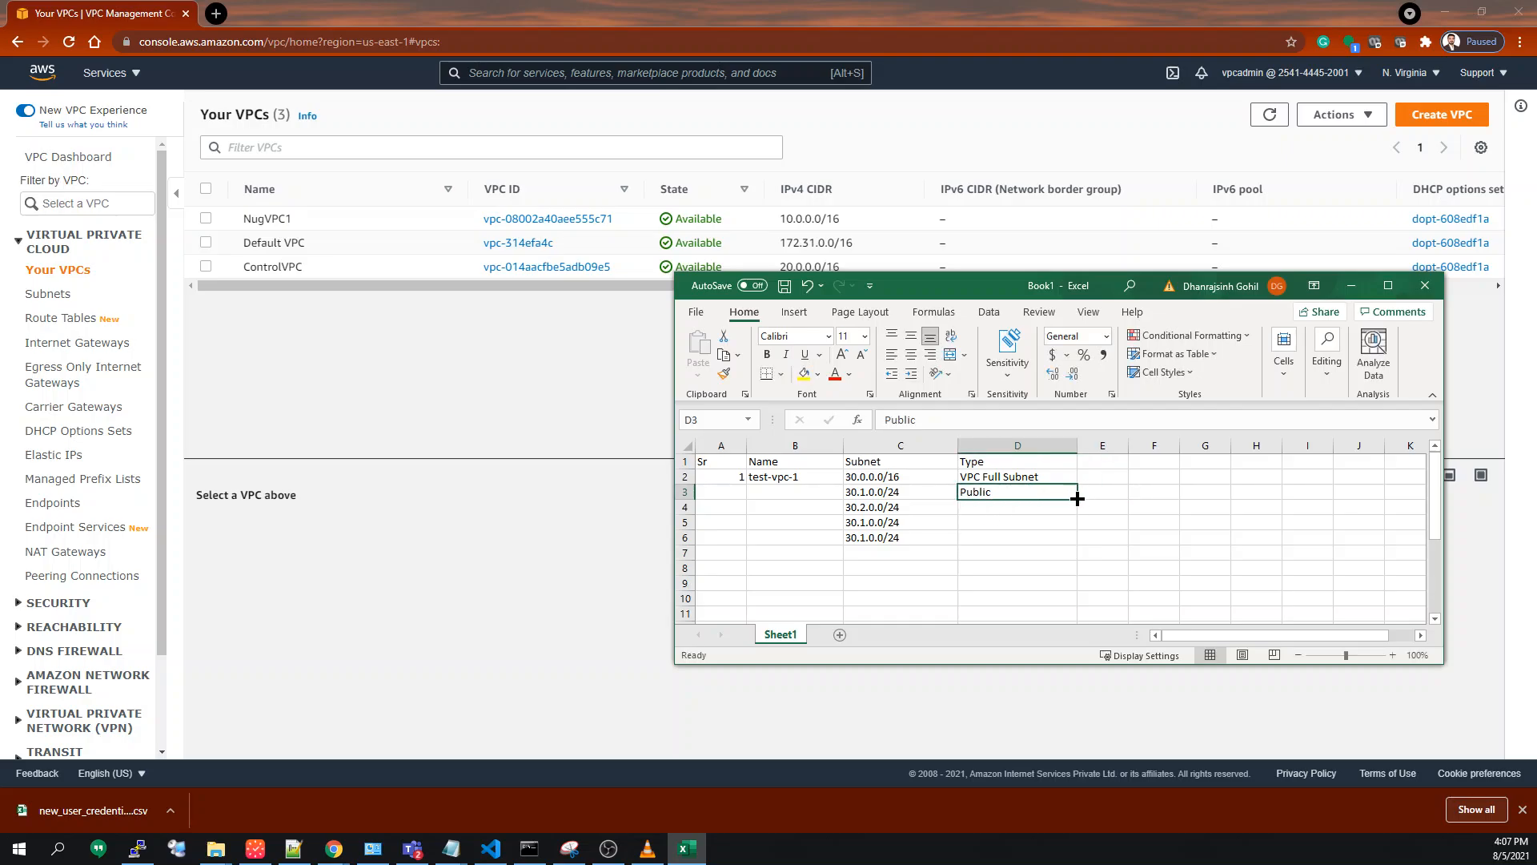
drag(1079, 514, 1078, 519)
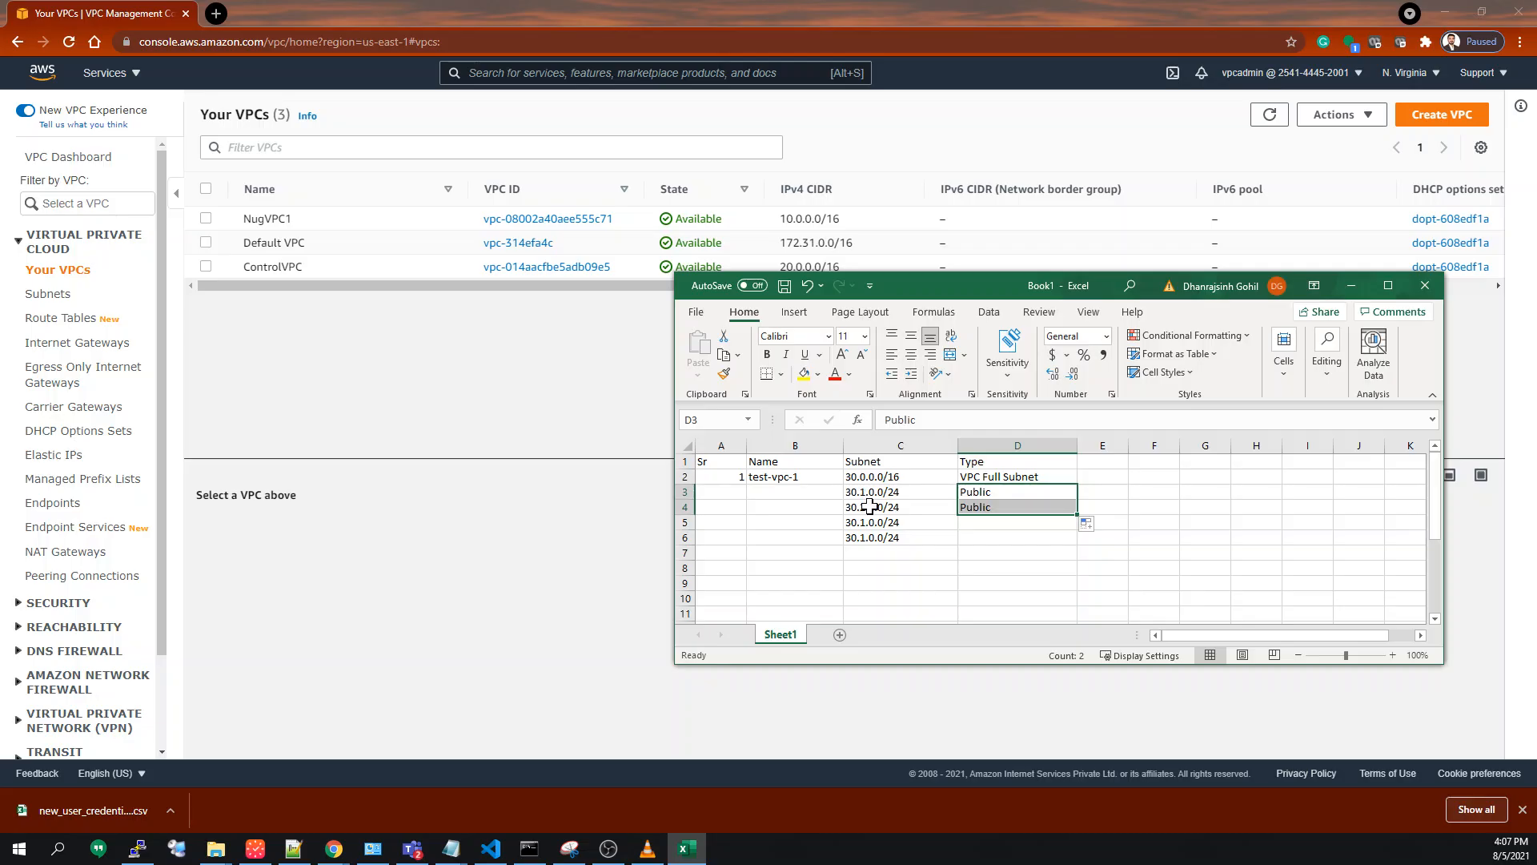
Shade the two public subnet rows, C3:D4, with a light orange fill.
drag(877, 494, 991, 510)
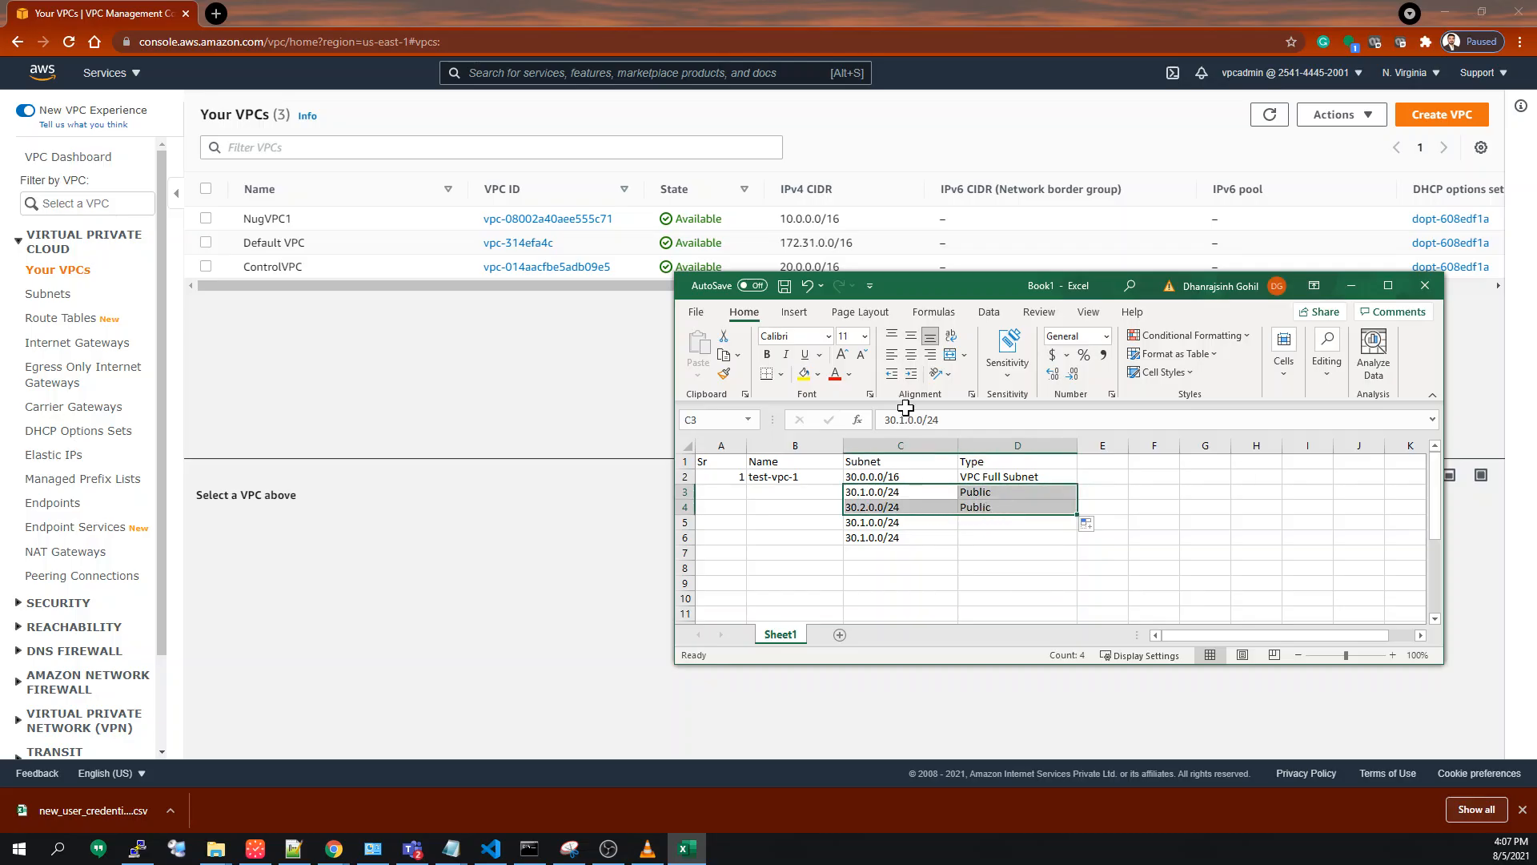
click(820, 374)
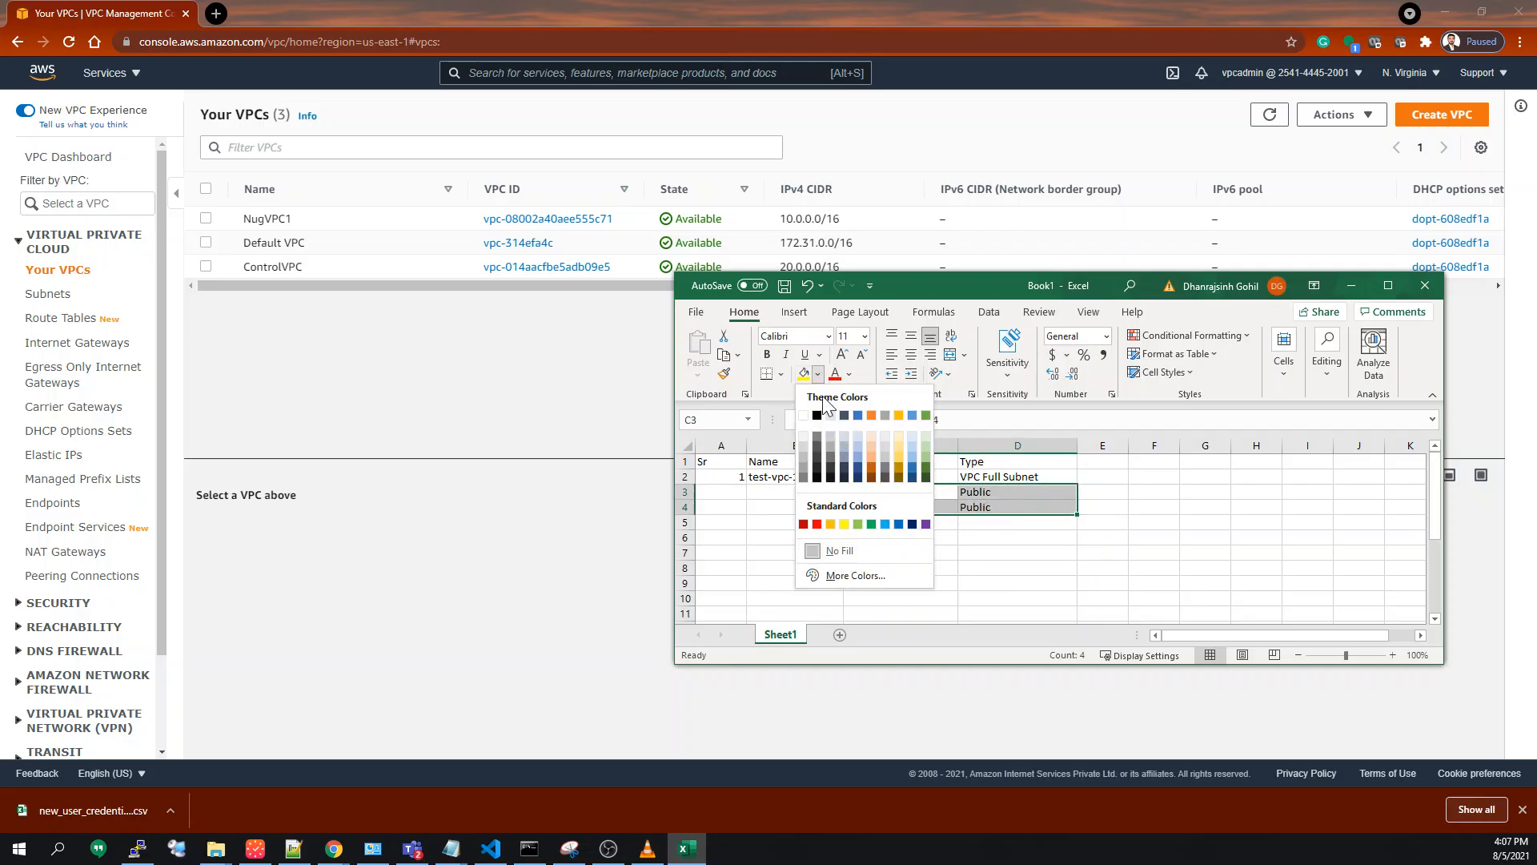
click(872, 464)
Change the subnet in C5 to 30.3.0.0/24 and the one in C6 to 30.4.0.0/24.
click(881, 522)
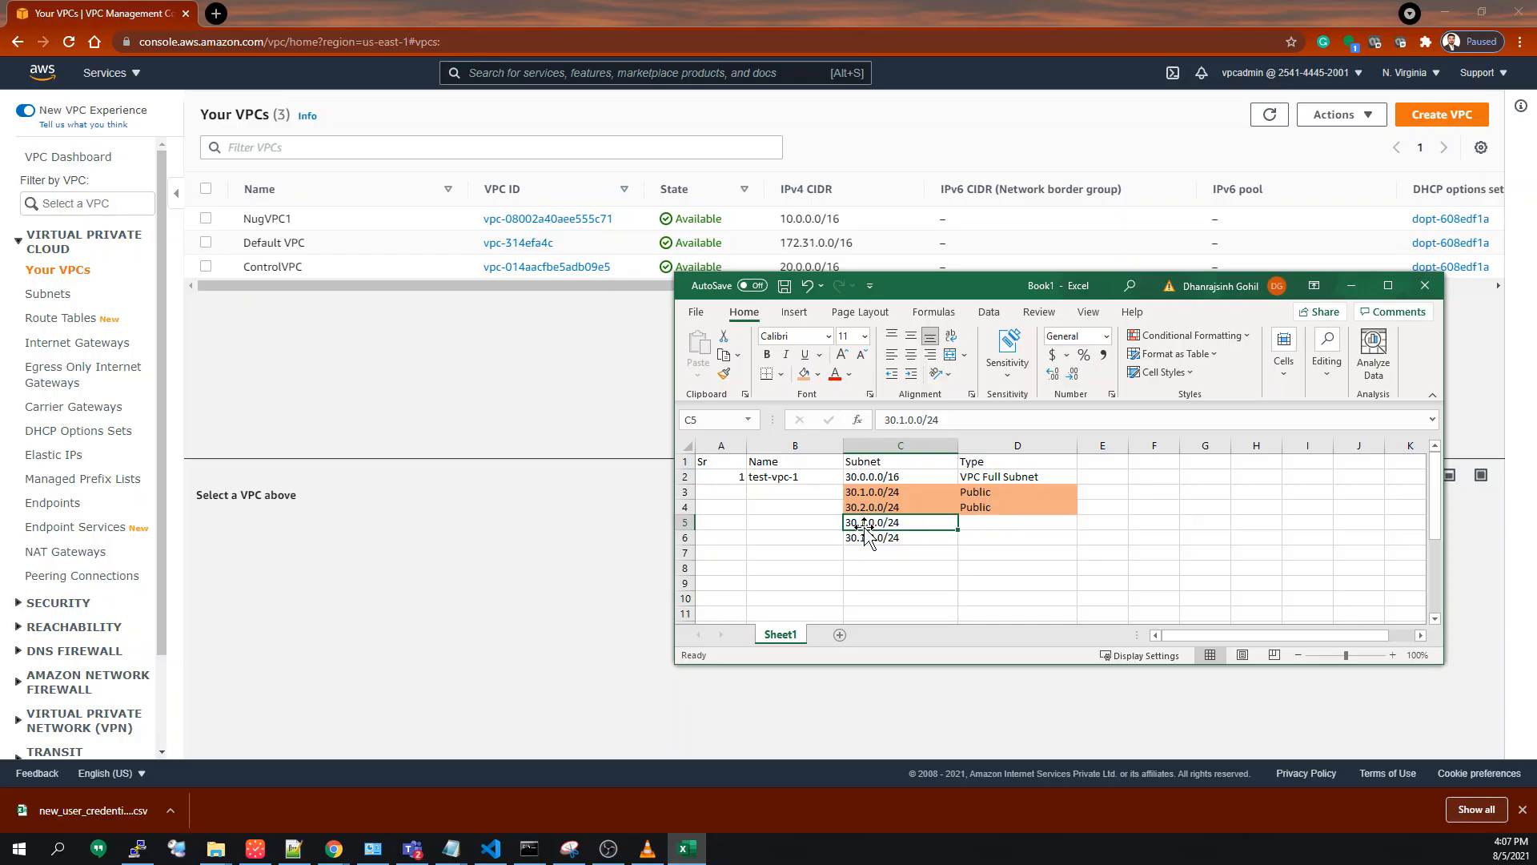
click(867, 536)
double_click(865, 523)
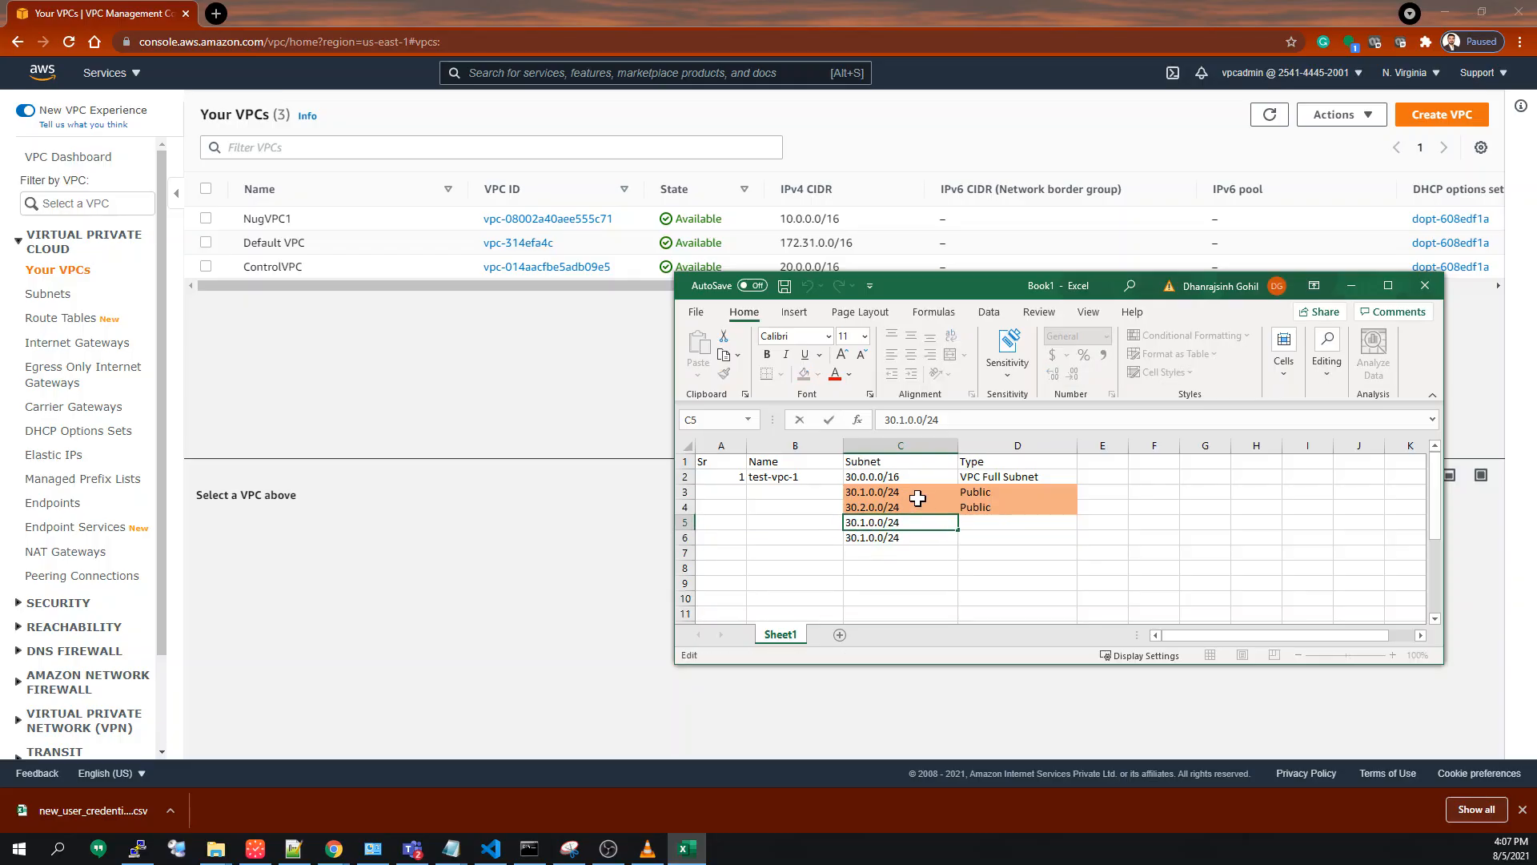
key(BackSpace)
text(3)
double_click(865, 536)
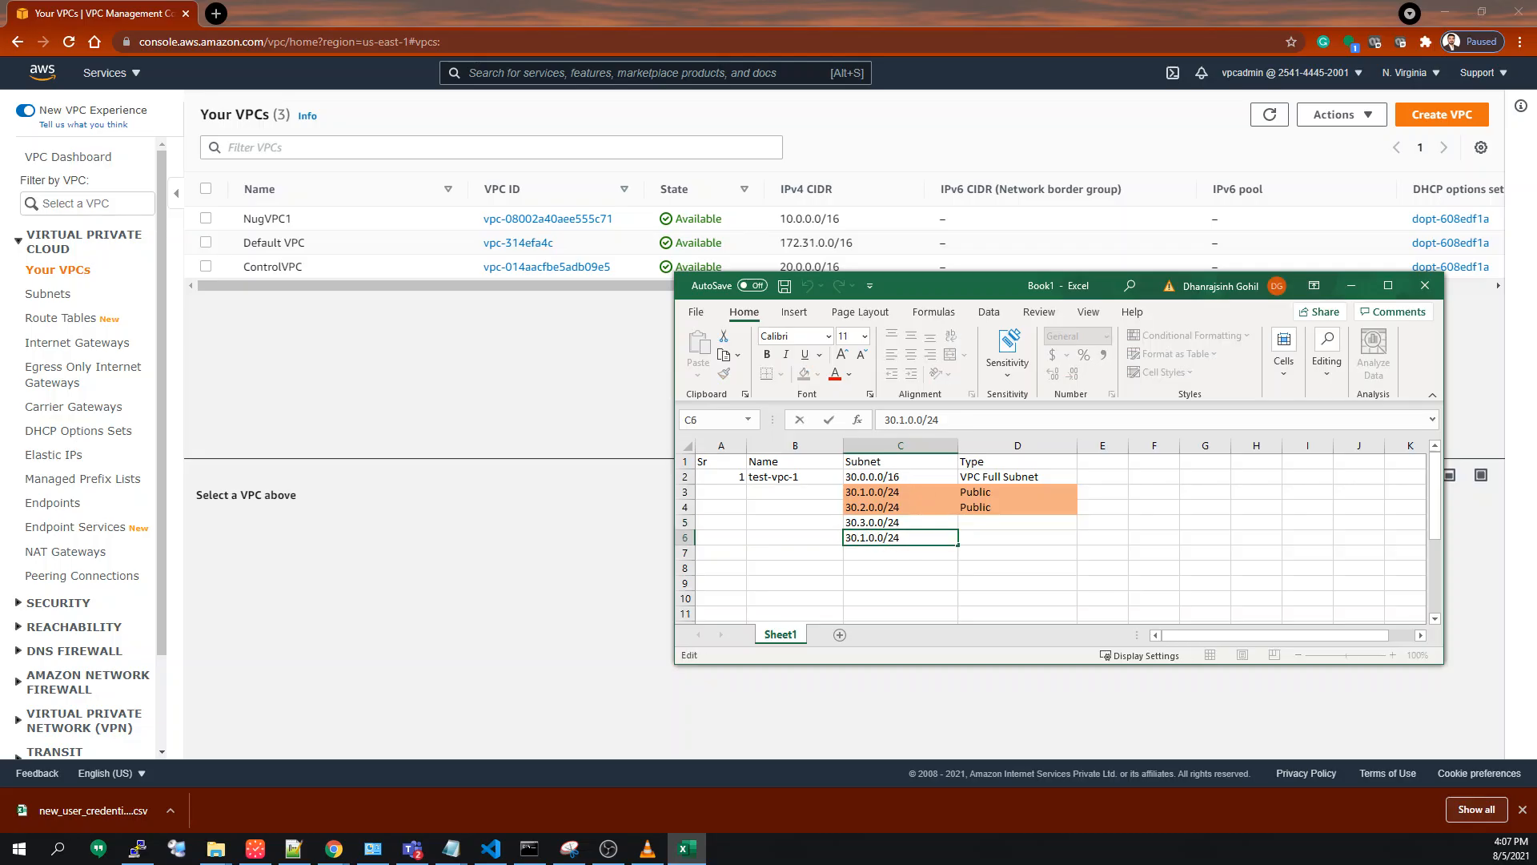
key(BackSpace)
text(4)
click(967, 539)
Shade cells C5:D6 with a light gold fill.
drag(899, 522, 985, 544)
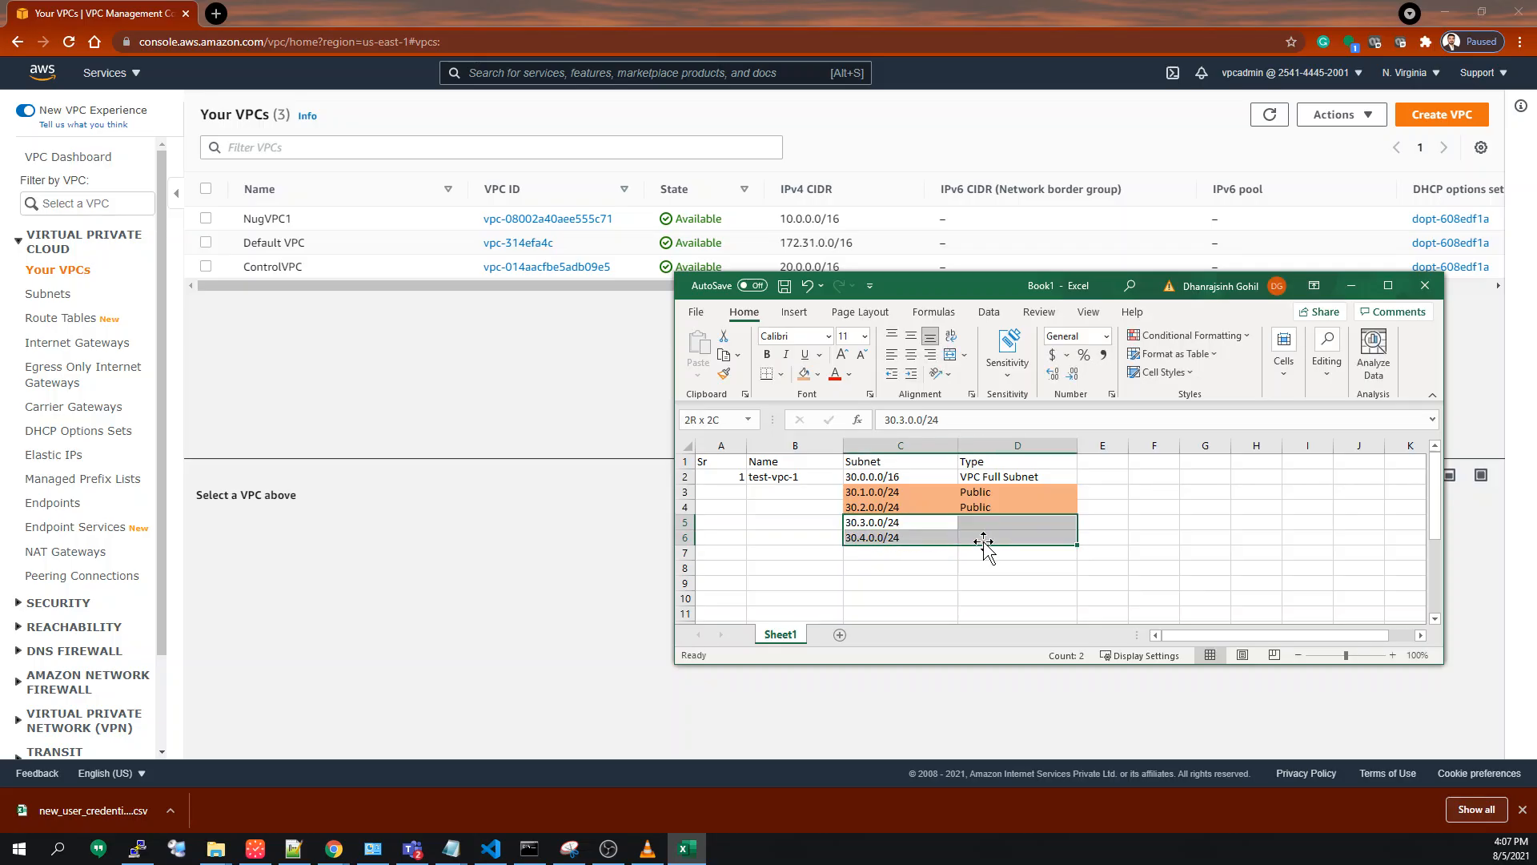
click(818, 373)
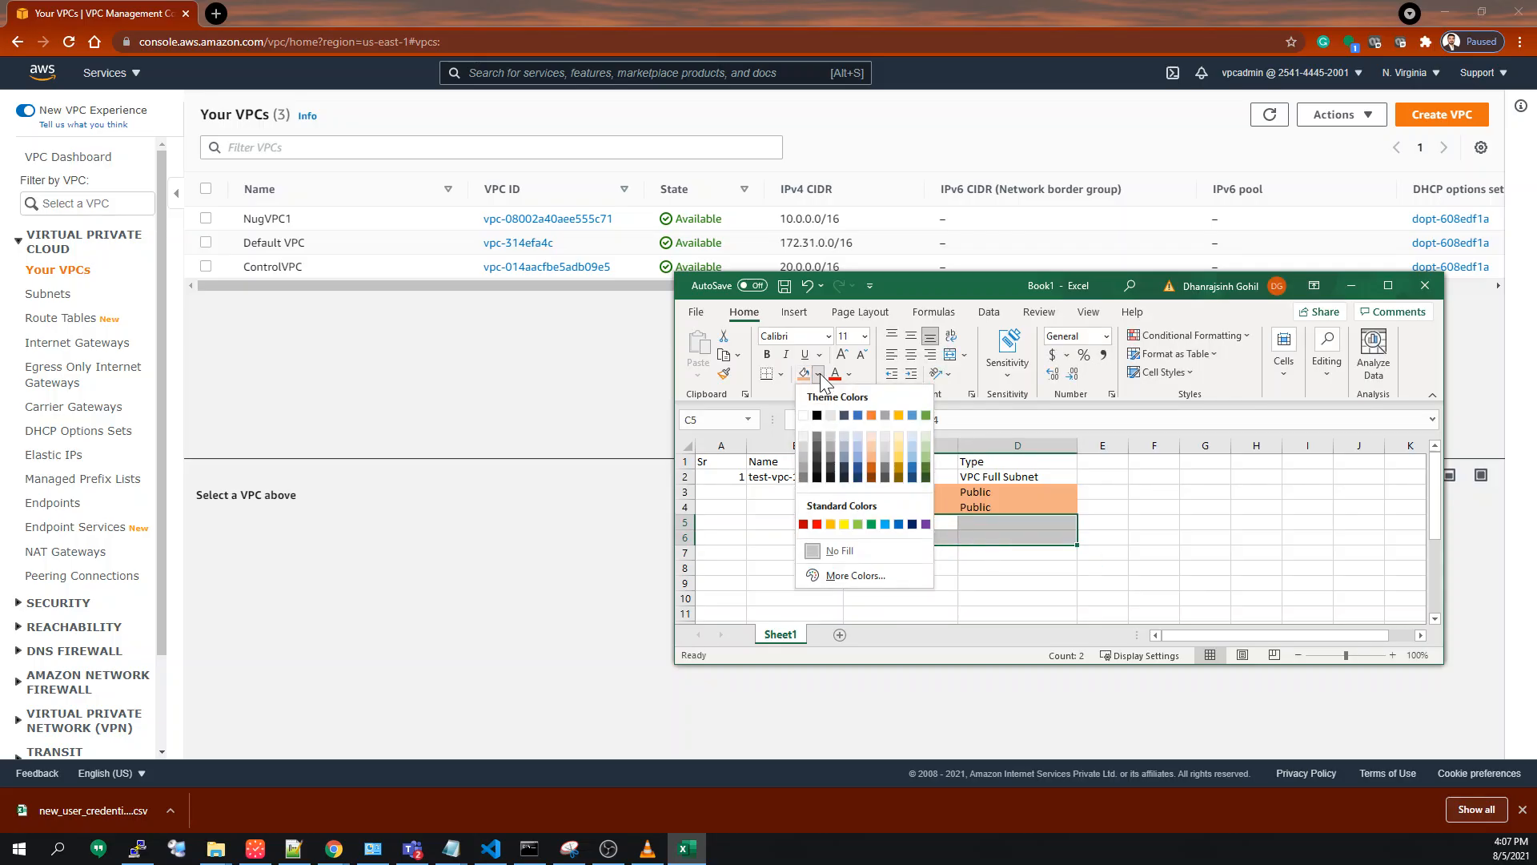
click(899, 462)
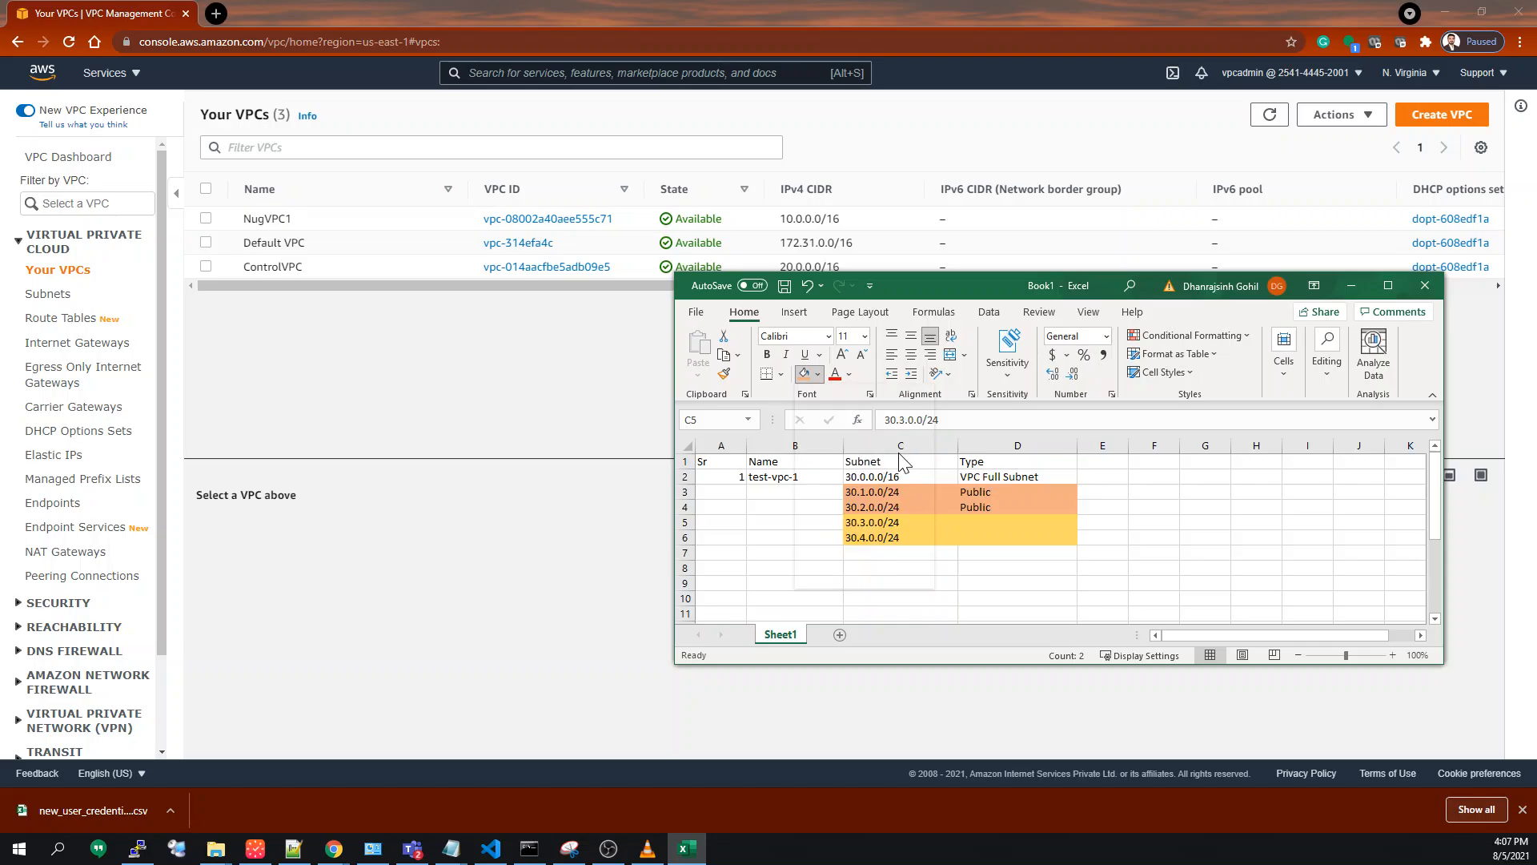
click(1012, 583)
Apply All Borders to the whole planning table, A1:D6.
drag(722, 467, 1043, 544)
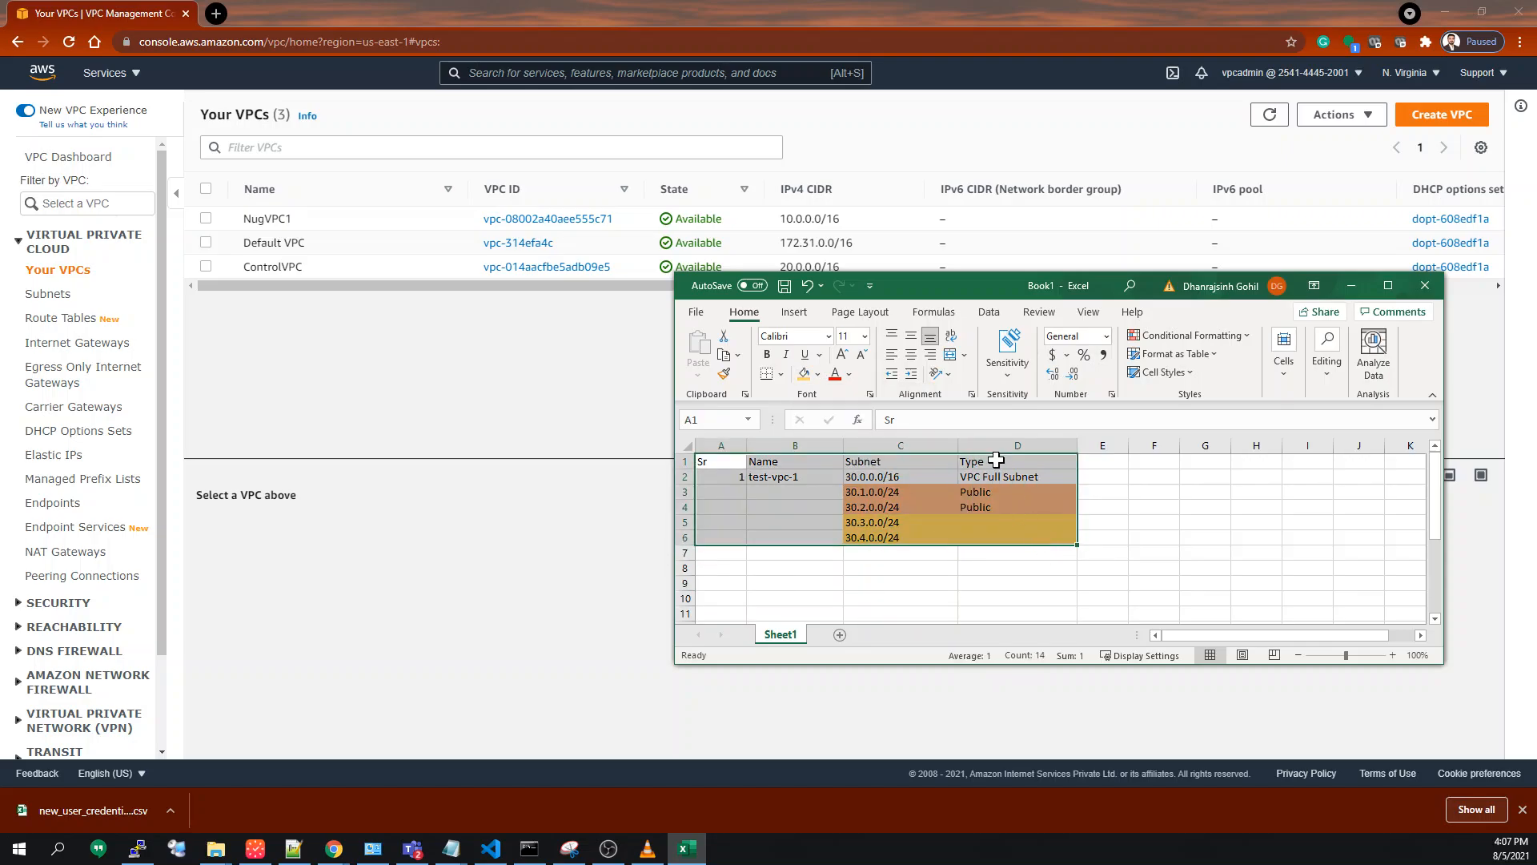
click(781, 374)
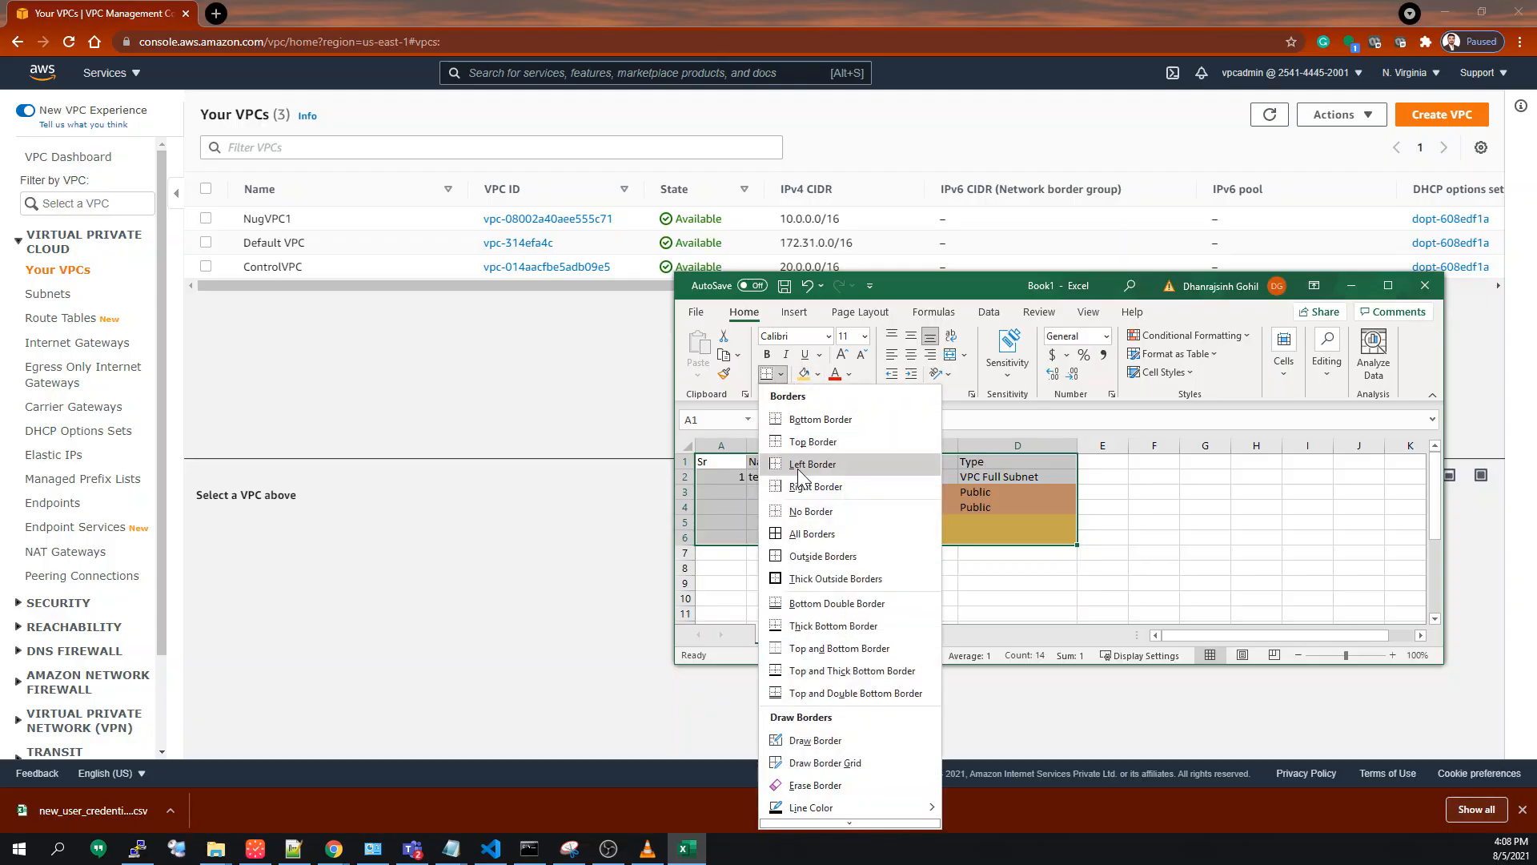
click(811, 535)
click(903, 584)
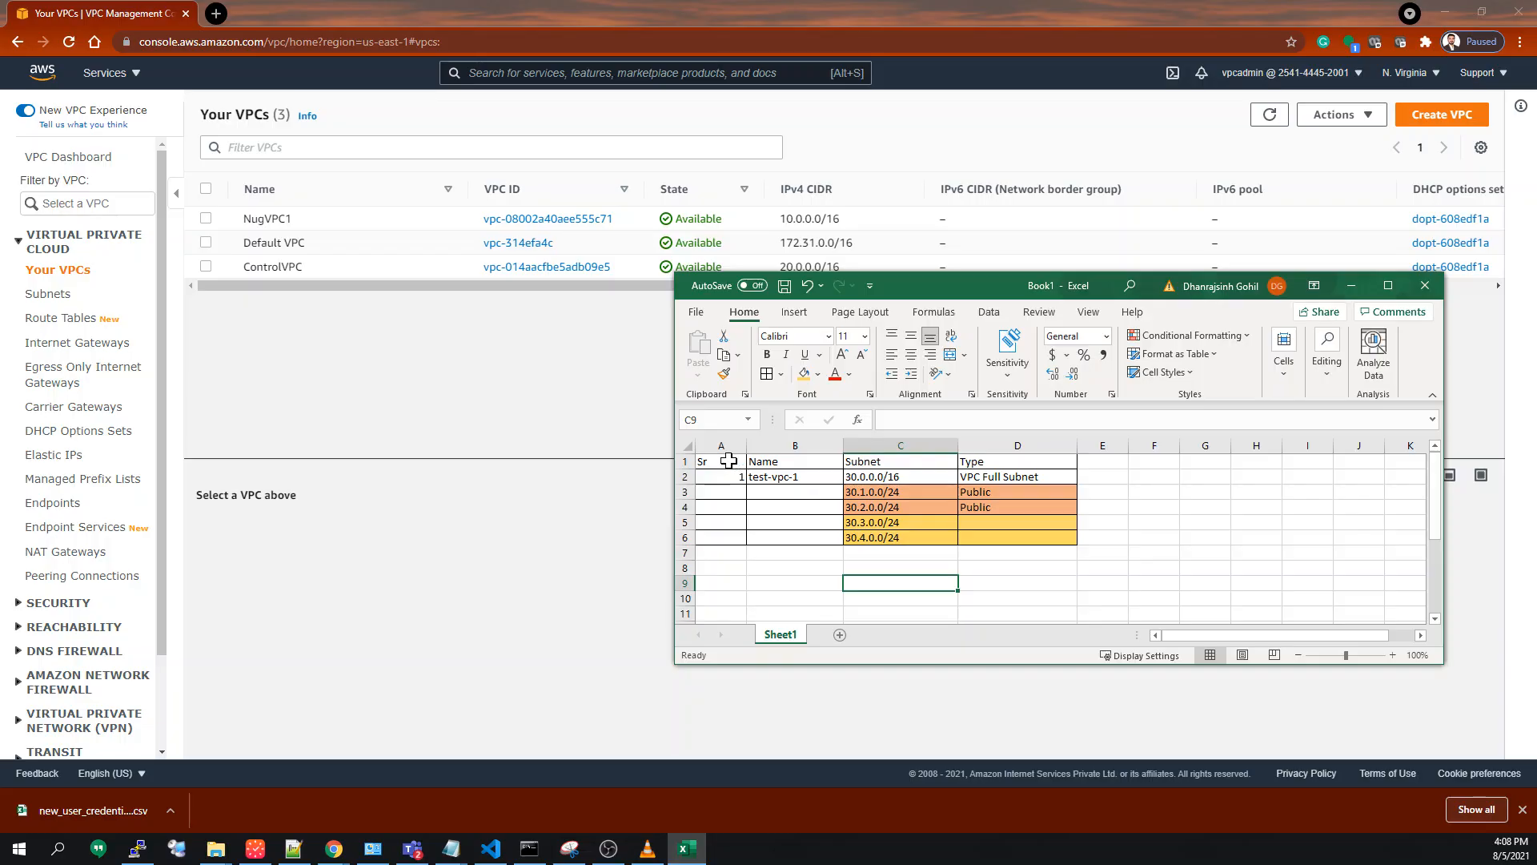
Shade the VPC name cell B2 with a blue fill.
click(803, 479)
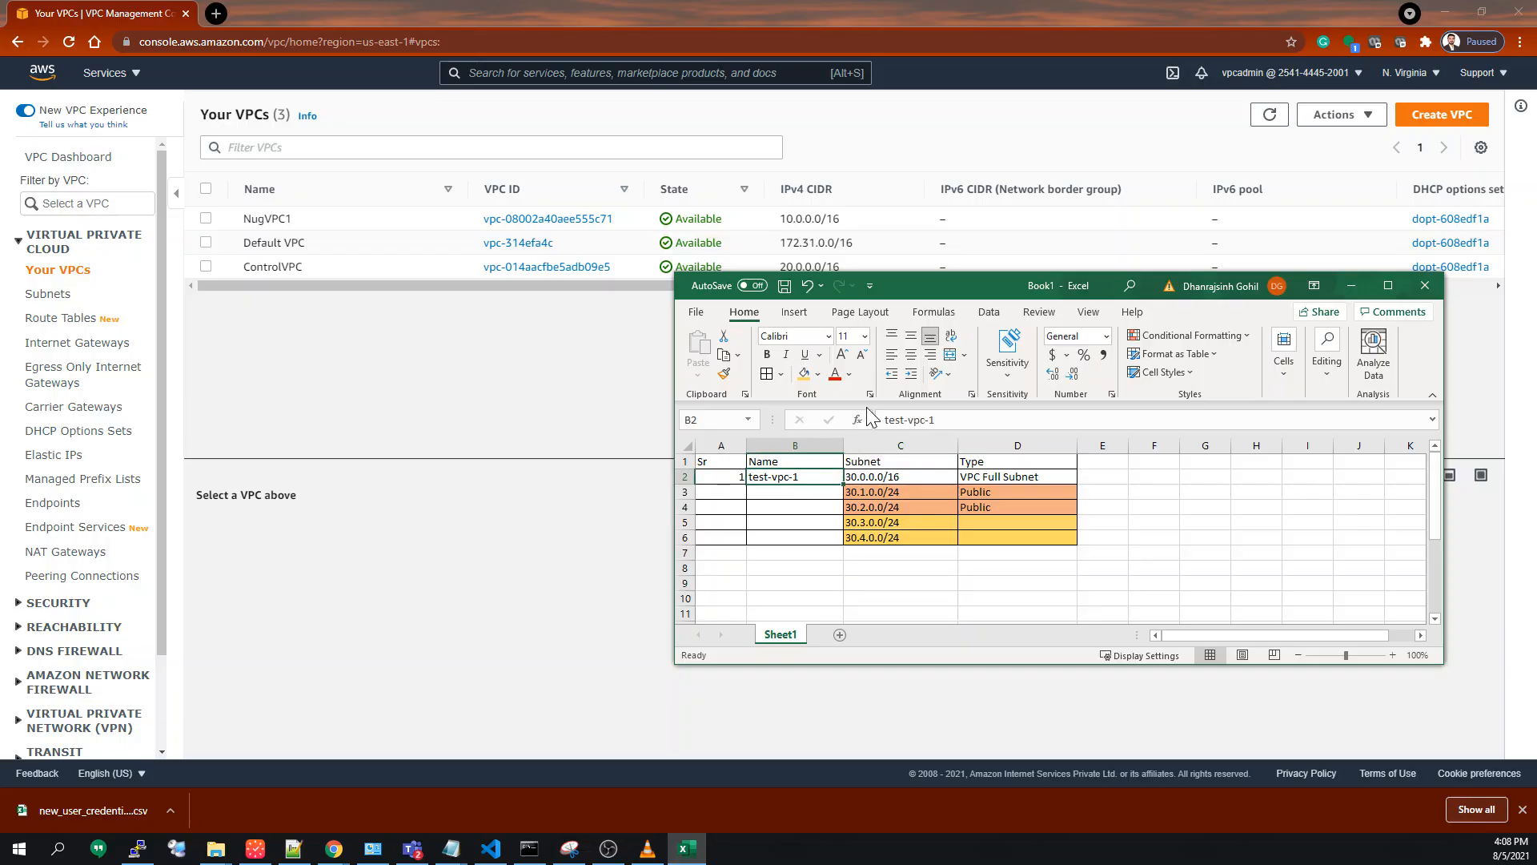
click(817, 373)
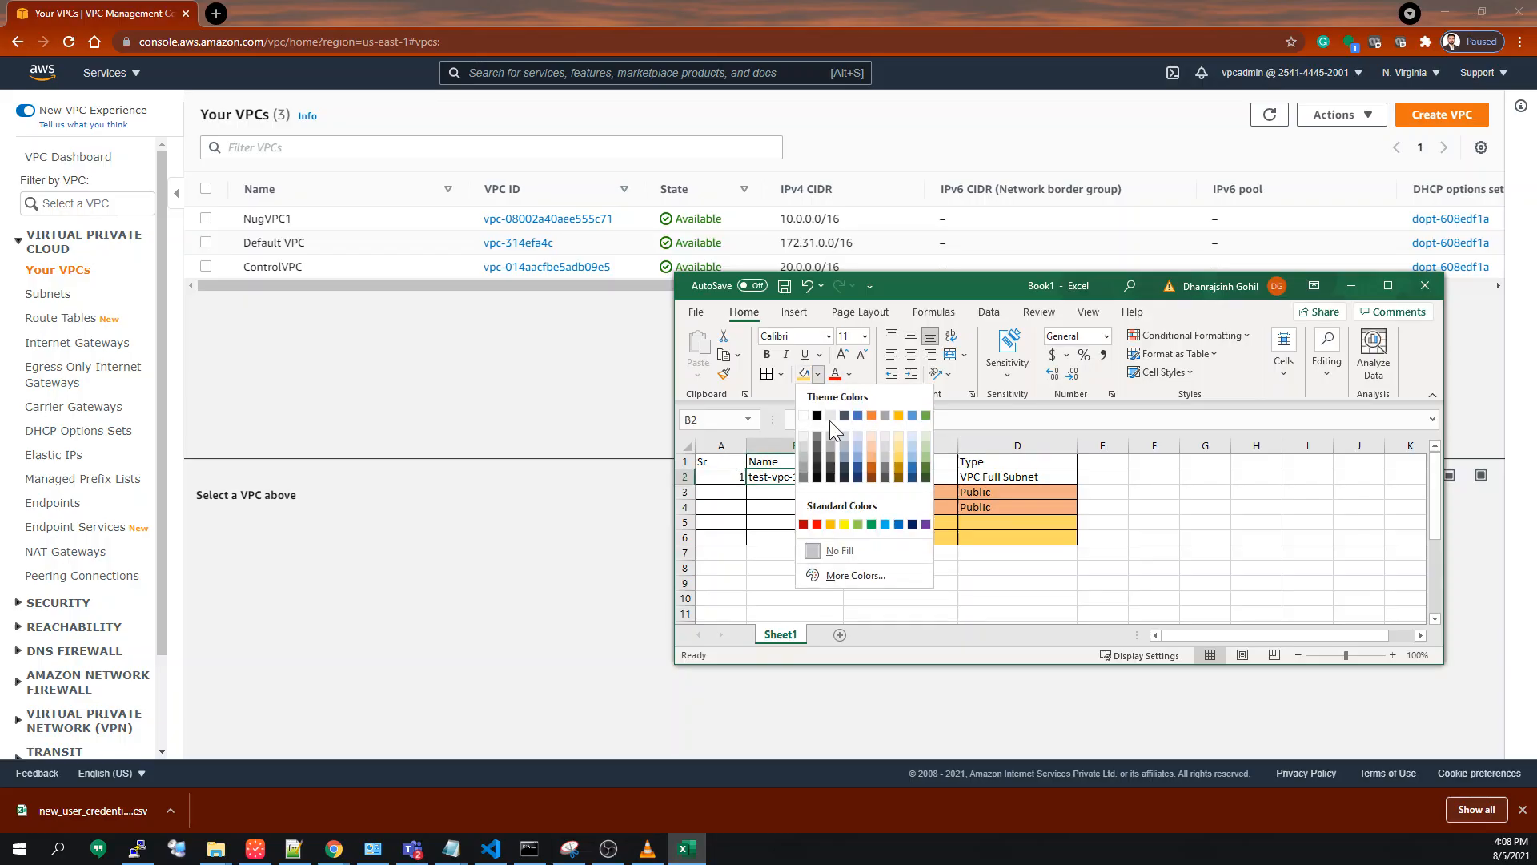
click(911, 415)
click(976, 508)
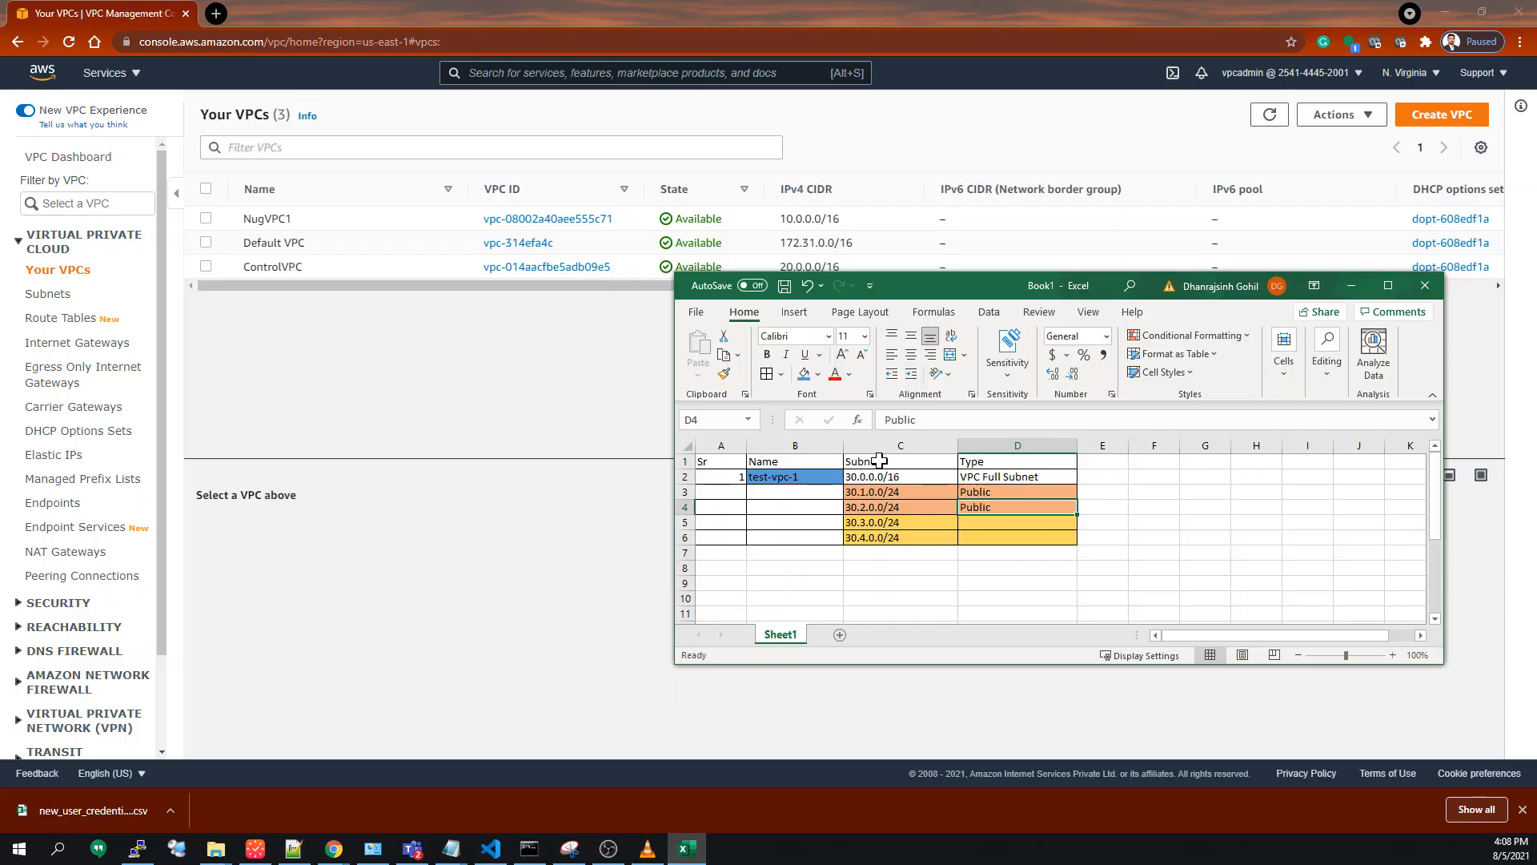
Shade the header row A1:D1 with a light green fill.
drag(729, 461, 997, 462)
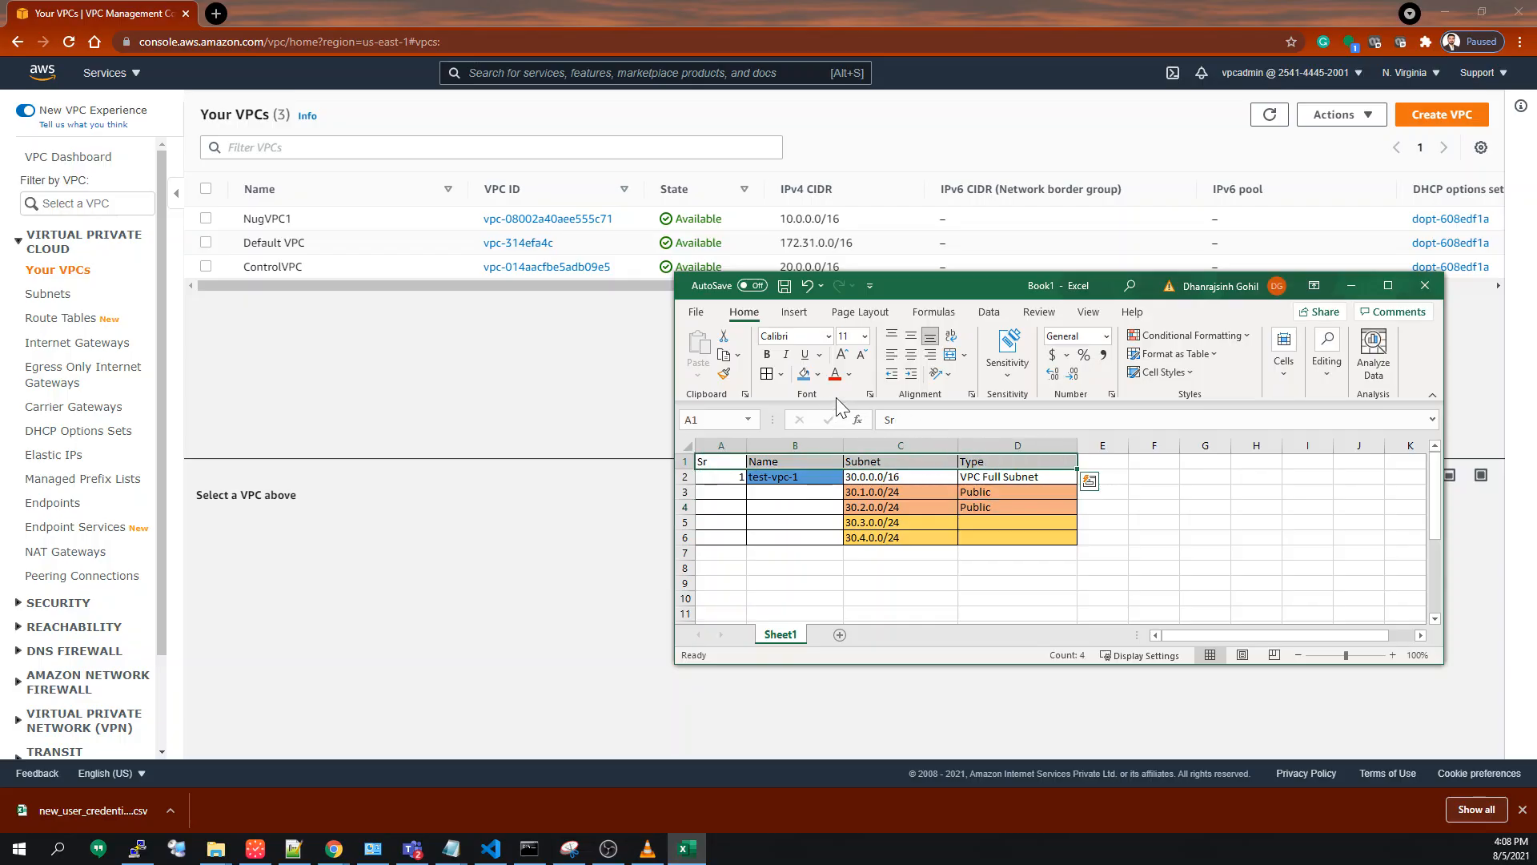
click(817, 374)
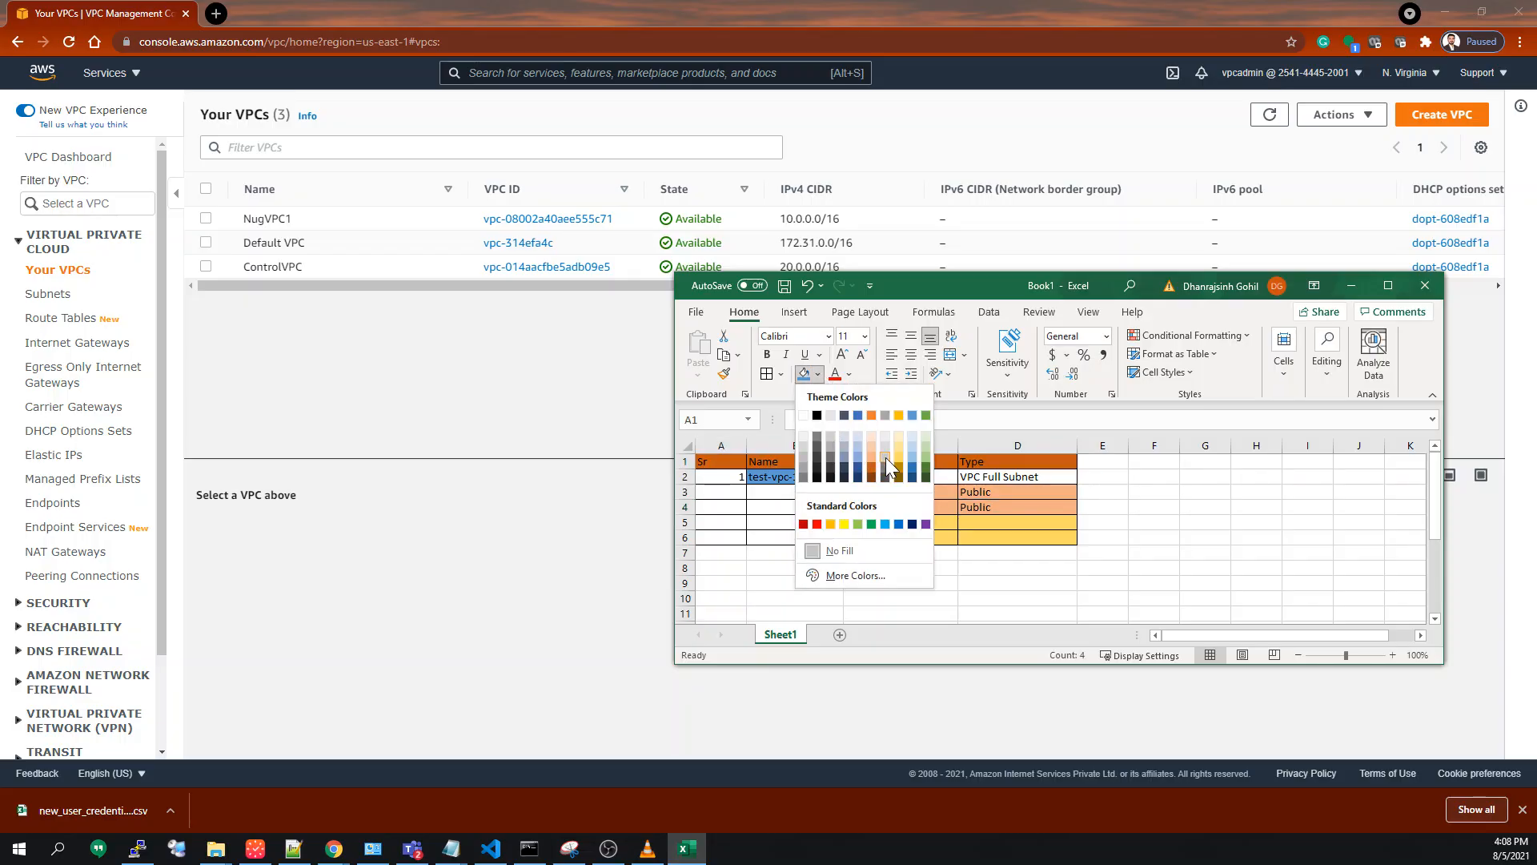
click(926, 447)
click(963, 490)
click(920, 480)
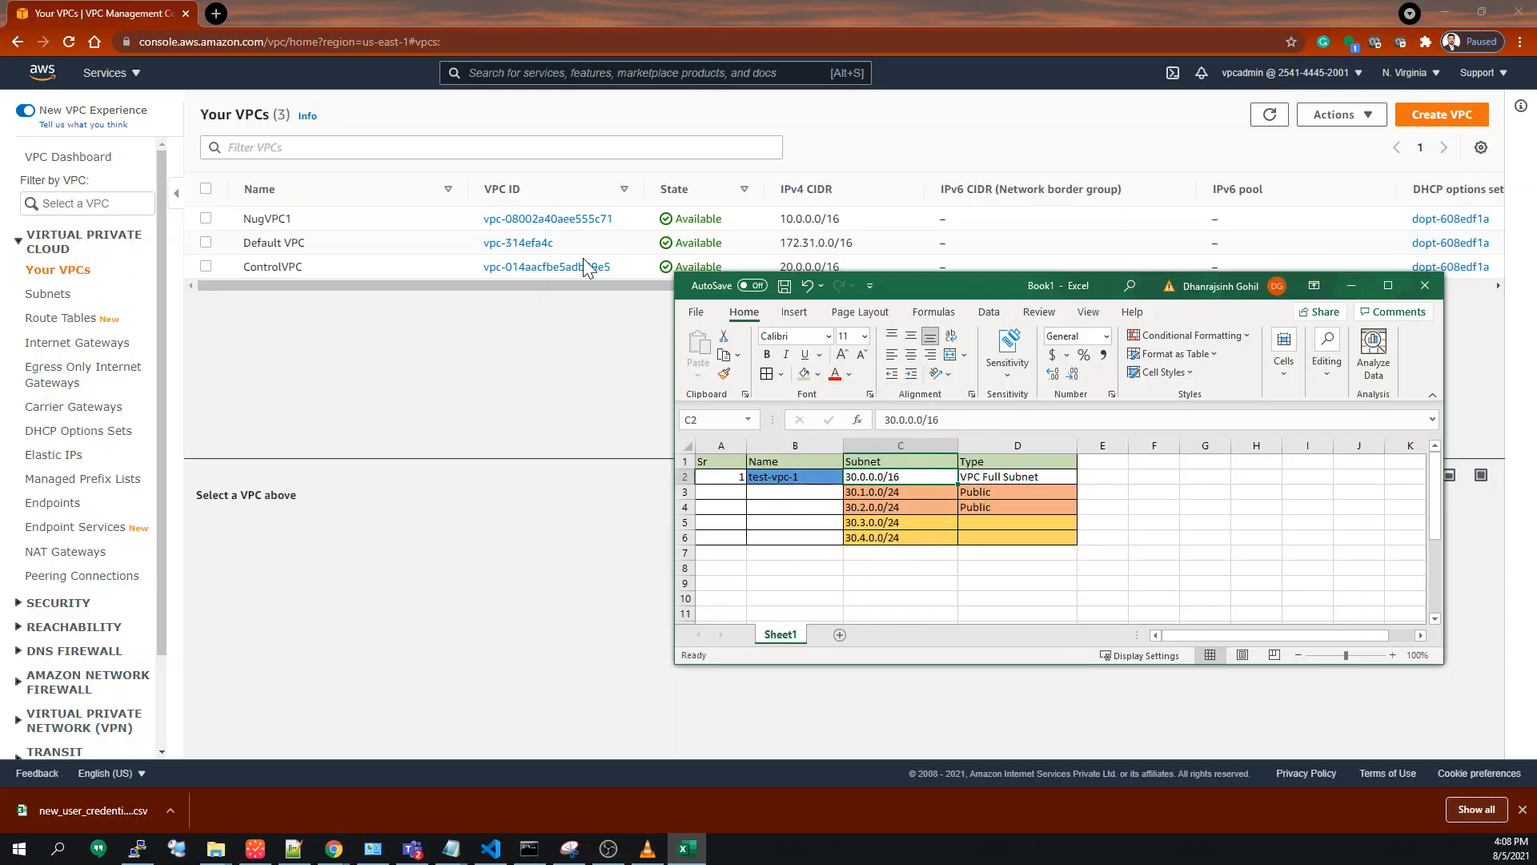
Start creating a new VPC in the AWS console and copy test-vpc-1 from cell B2 into its name tag.
drag(965, 287, 1007, 373)
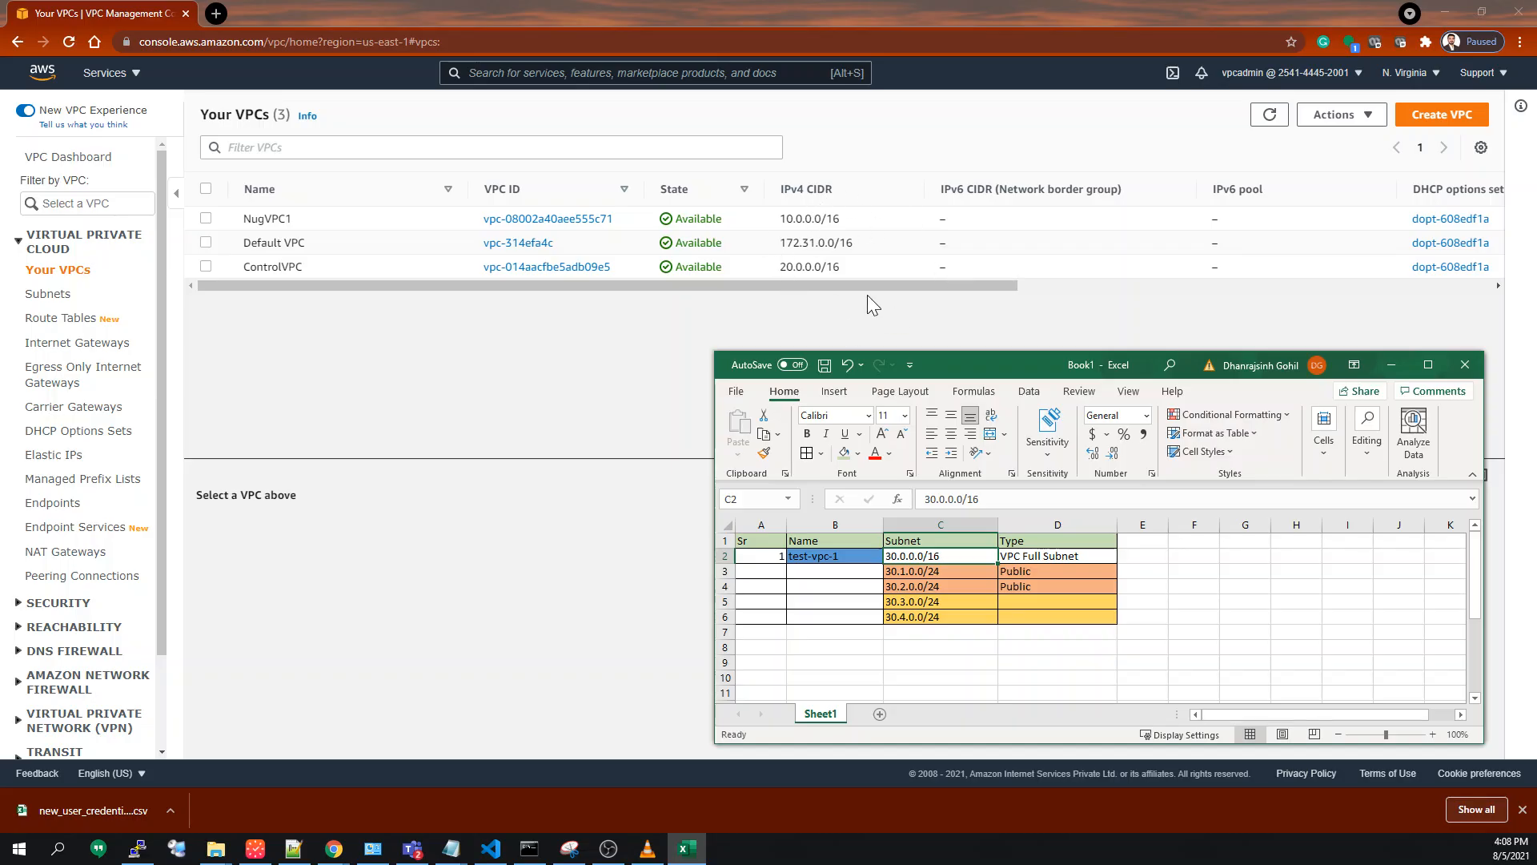
drag(948, 367, 958, 310)
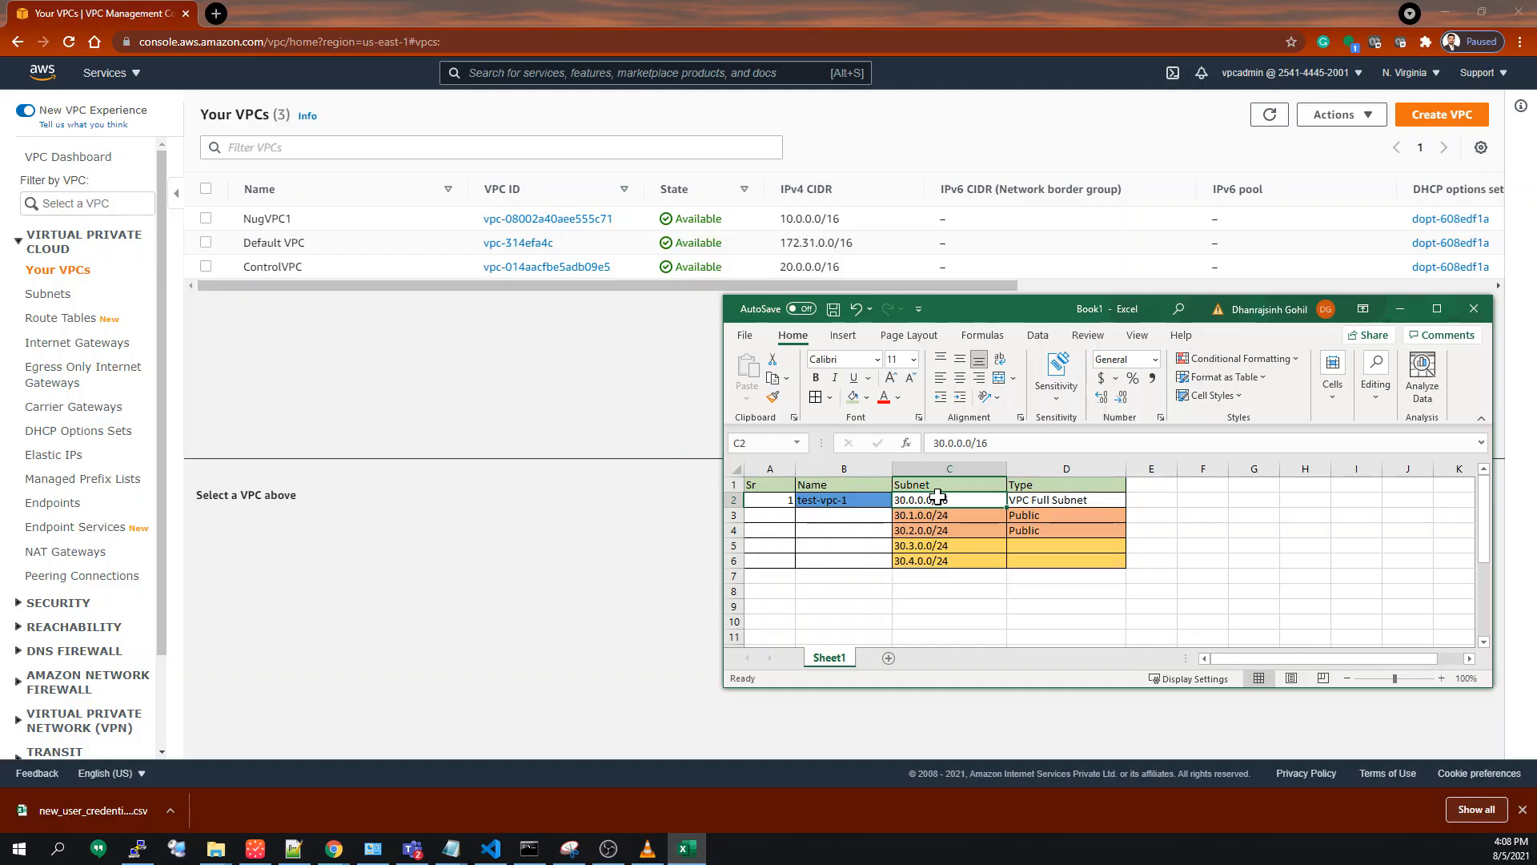
click(1437, 118)
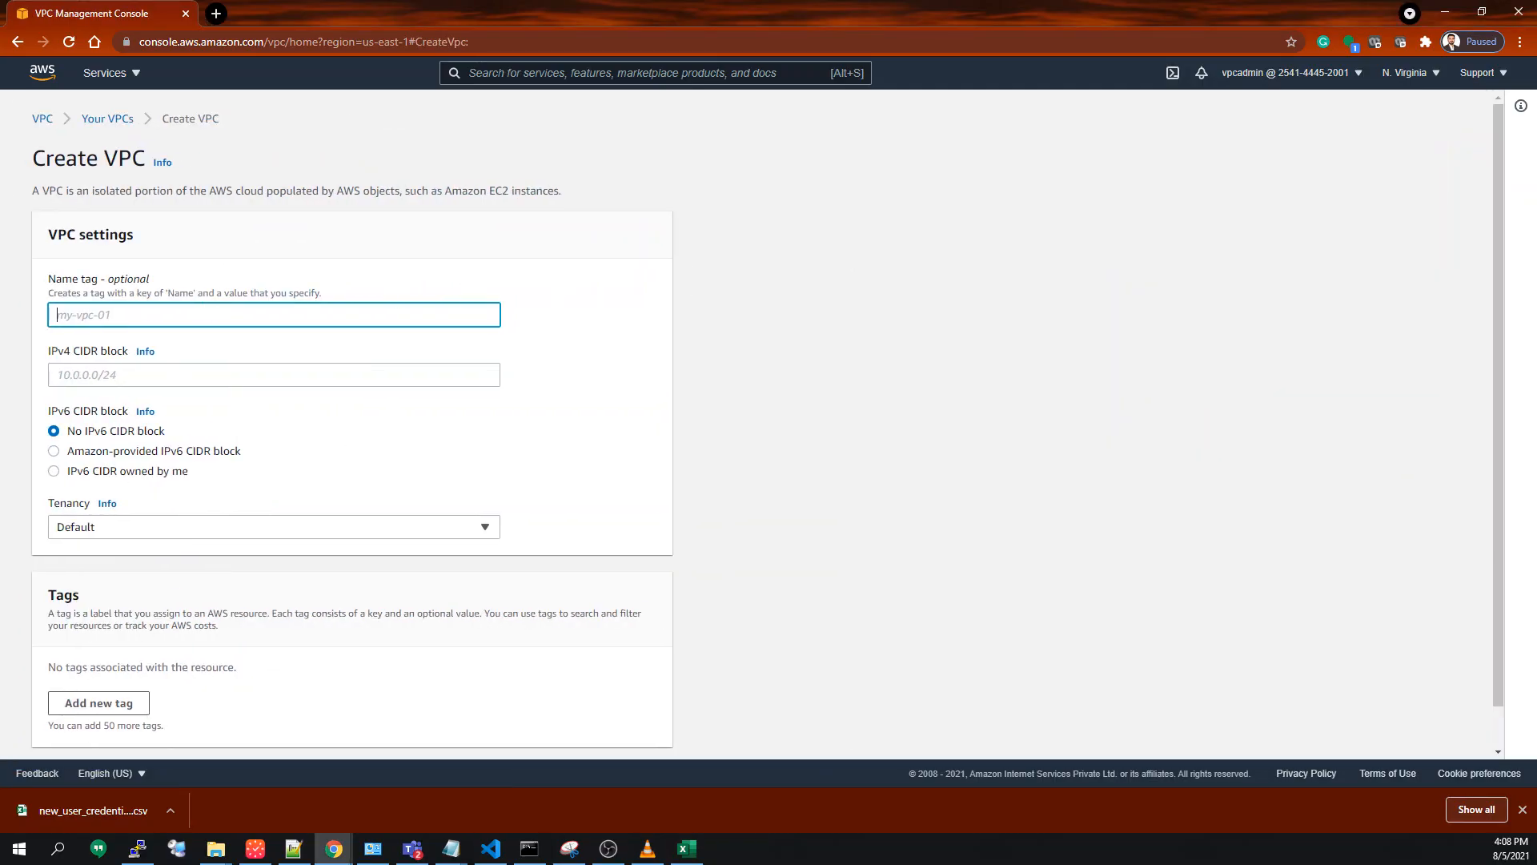
click(686, 849)
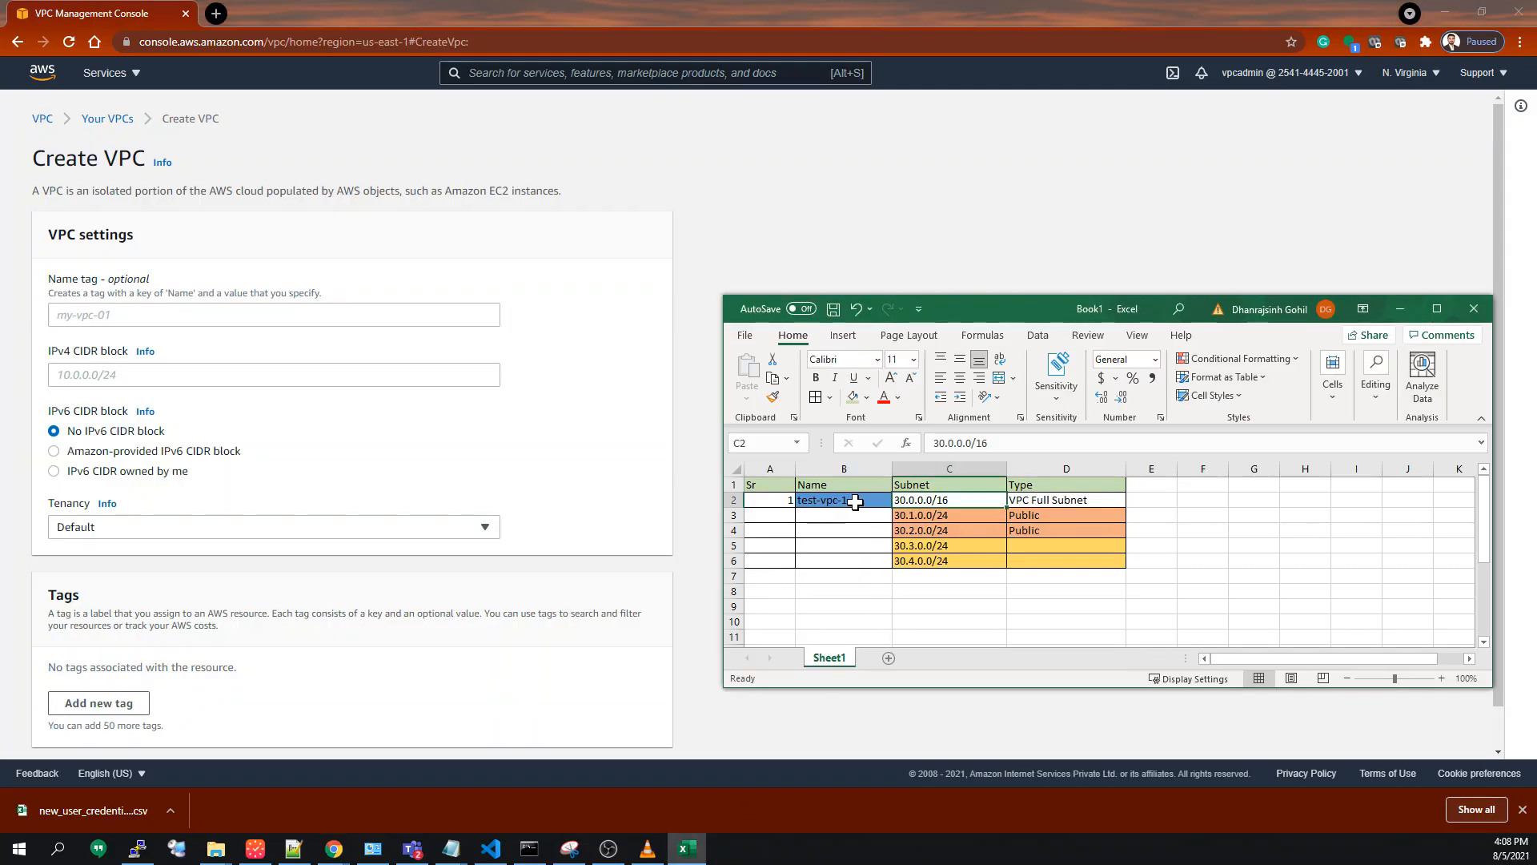
double_click(855, 502)
drag(986, 443, 868, 453)
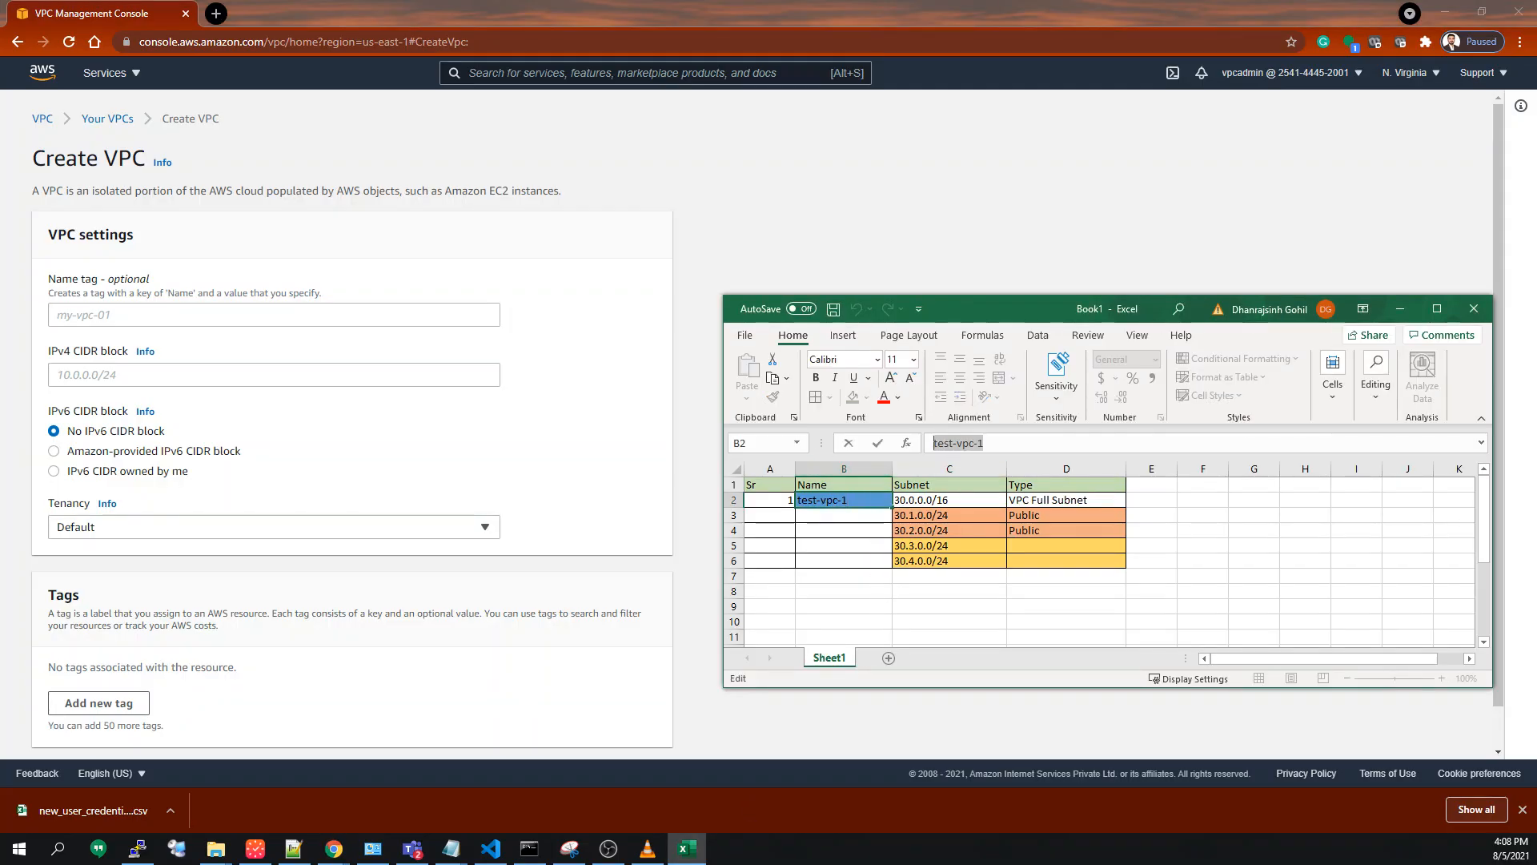
key(ctrl+c)
click(196, 323)
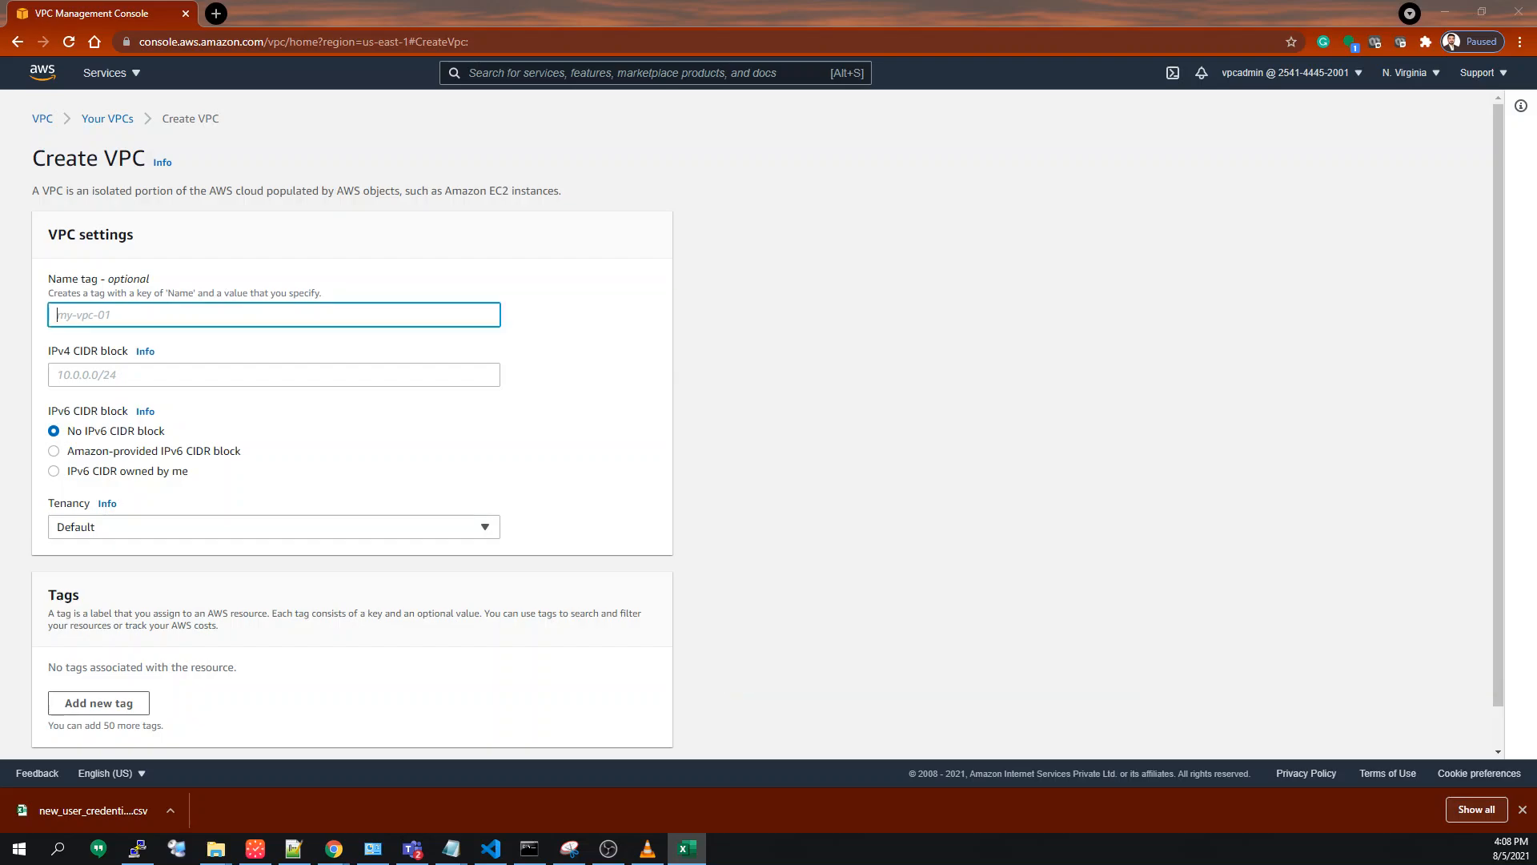
key(ctrl+v)
Set the VPC's IPv4 CIDR block to 30.0.0.0/16 and check the tenancy options.
click(192, 374)
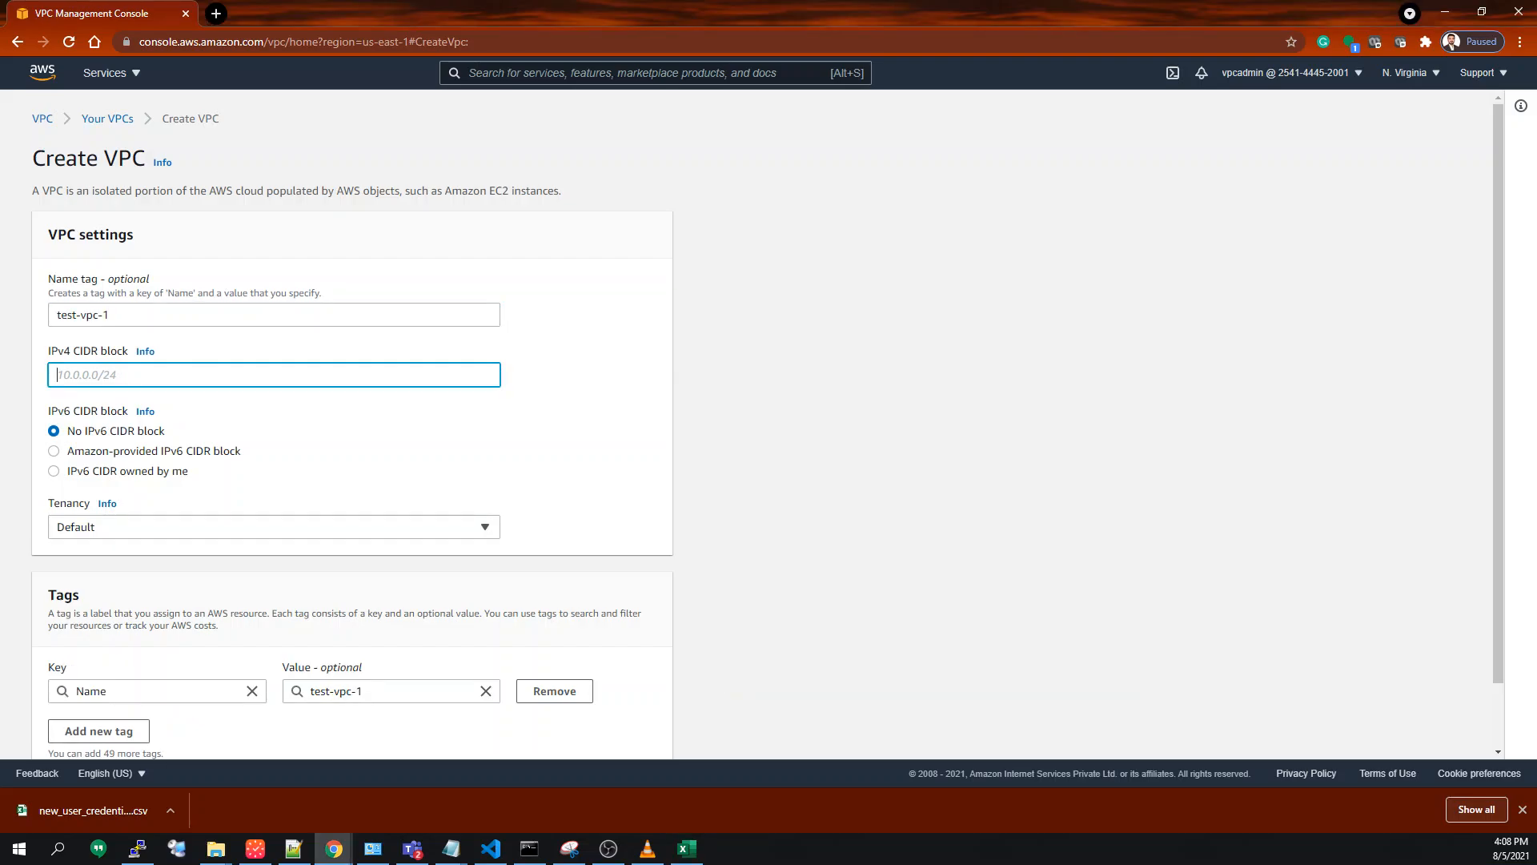
text(30.0.0.0/16)
click(311, 436)
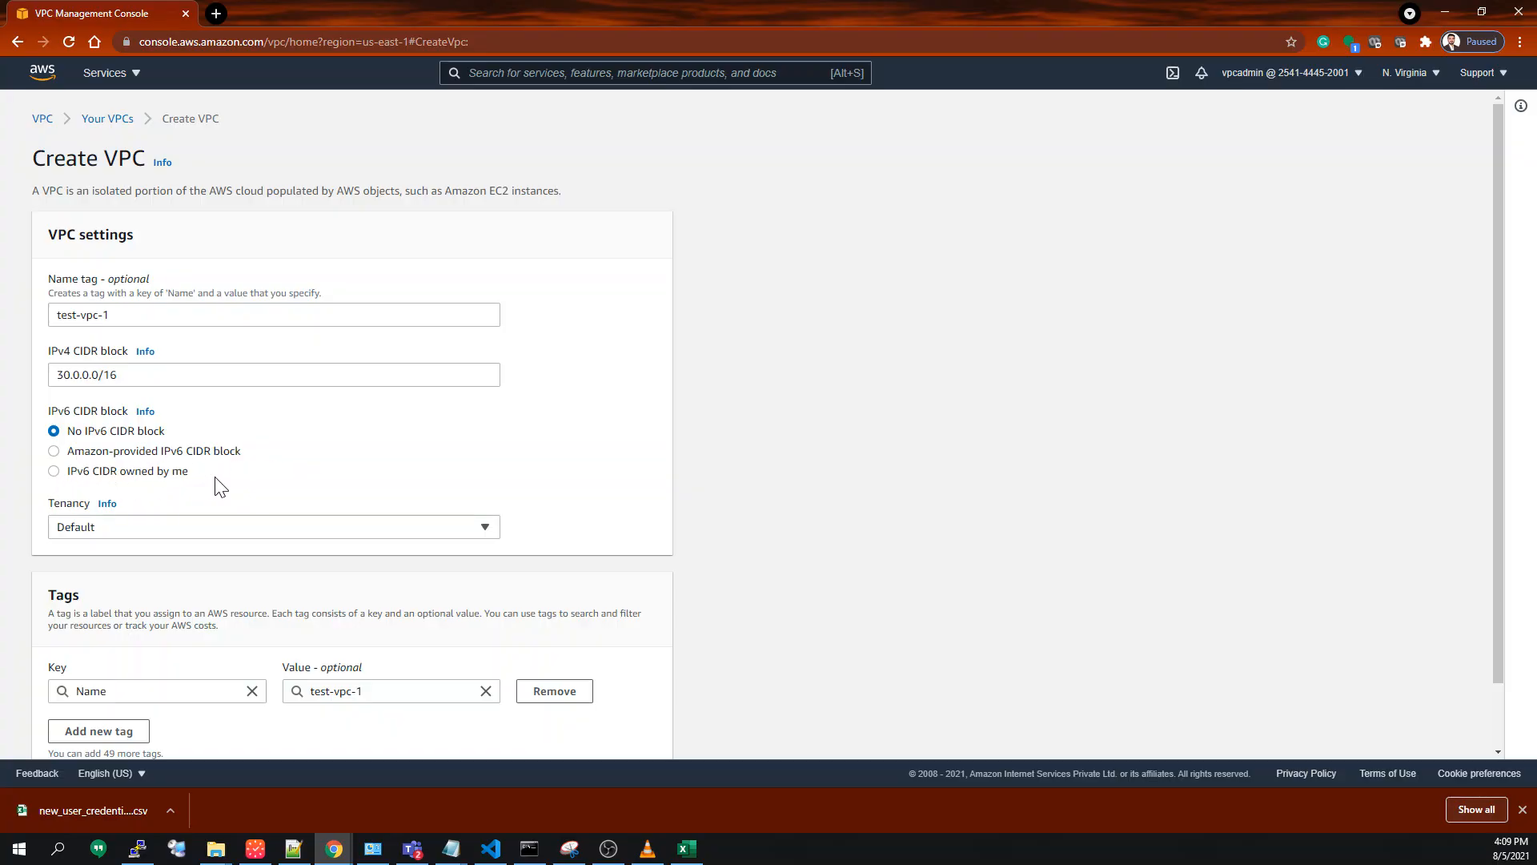
scroll(419, 481, down, 1)
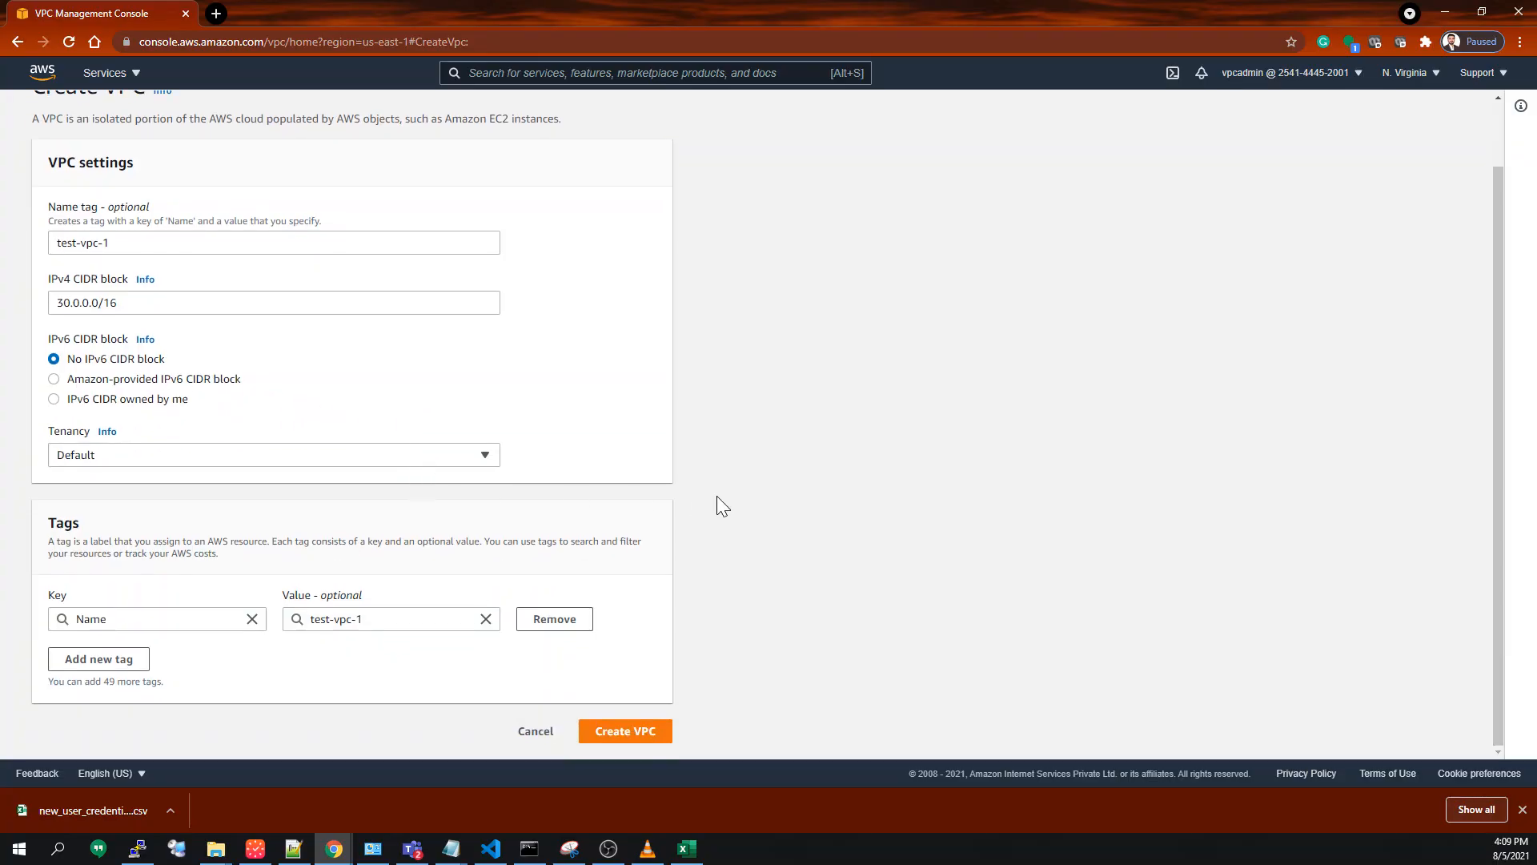
click(221, 463)
click(221, 462)
Add a tag with key Purpose and value Testing, and create the VPC.
click(128, 619)
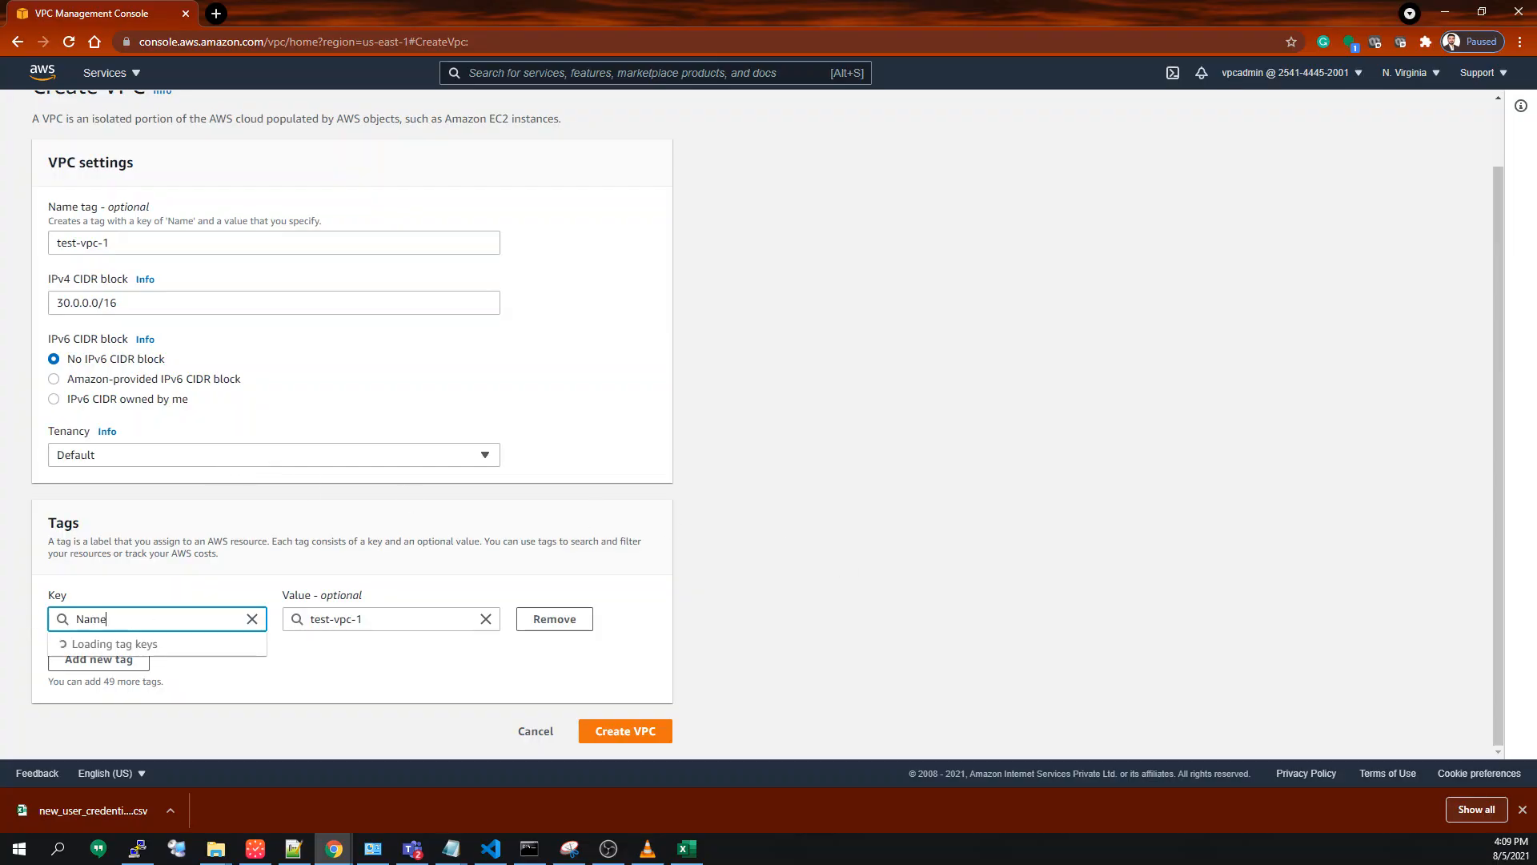
click(388, 660)
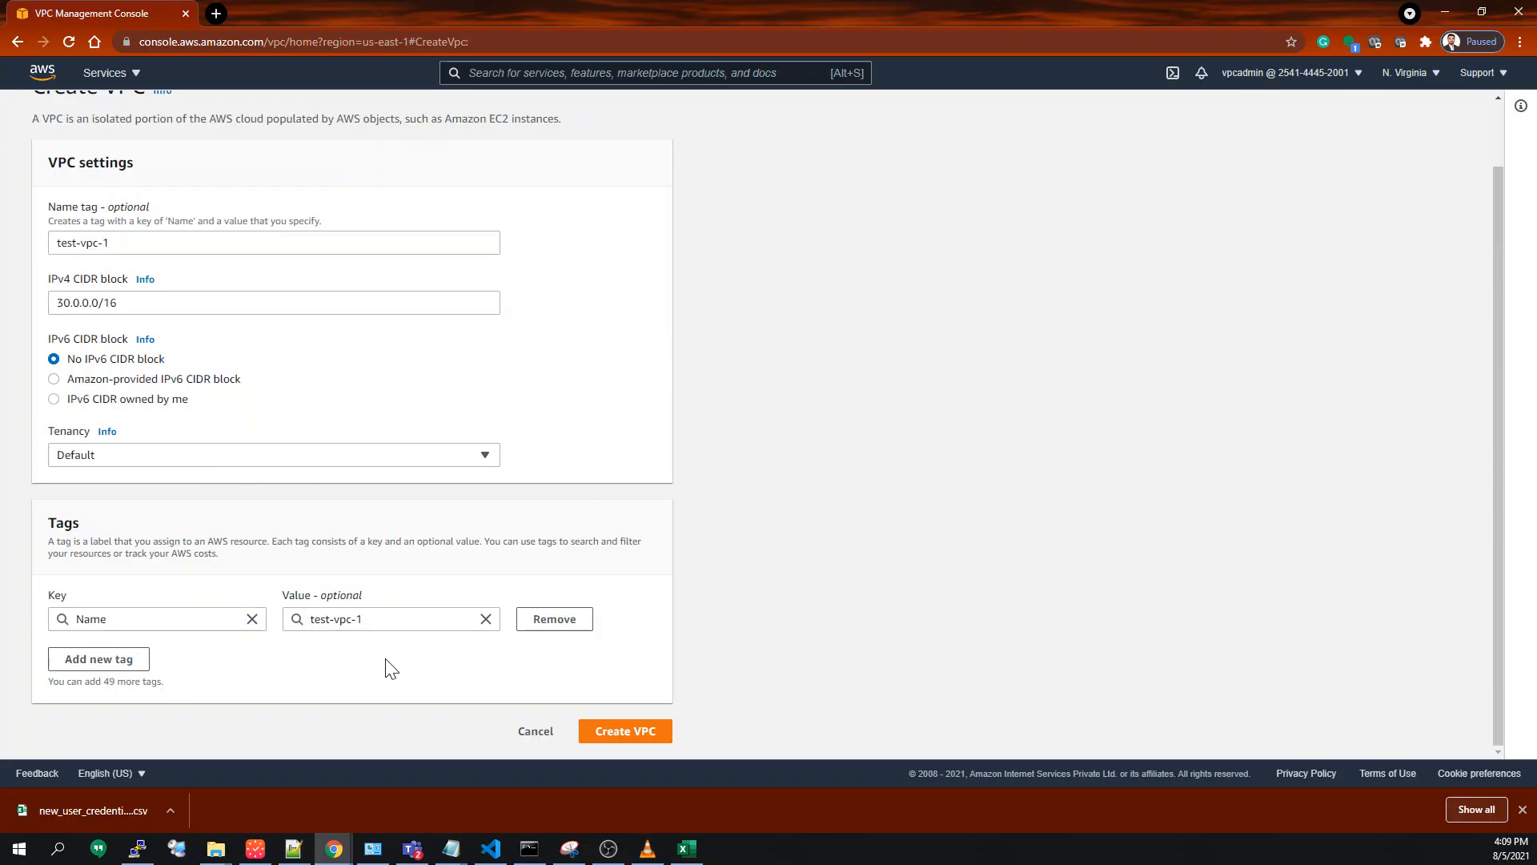
click(94, 665)
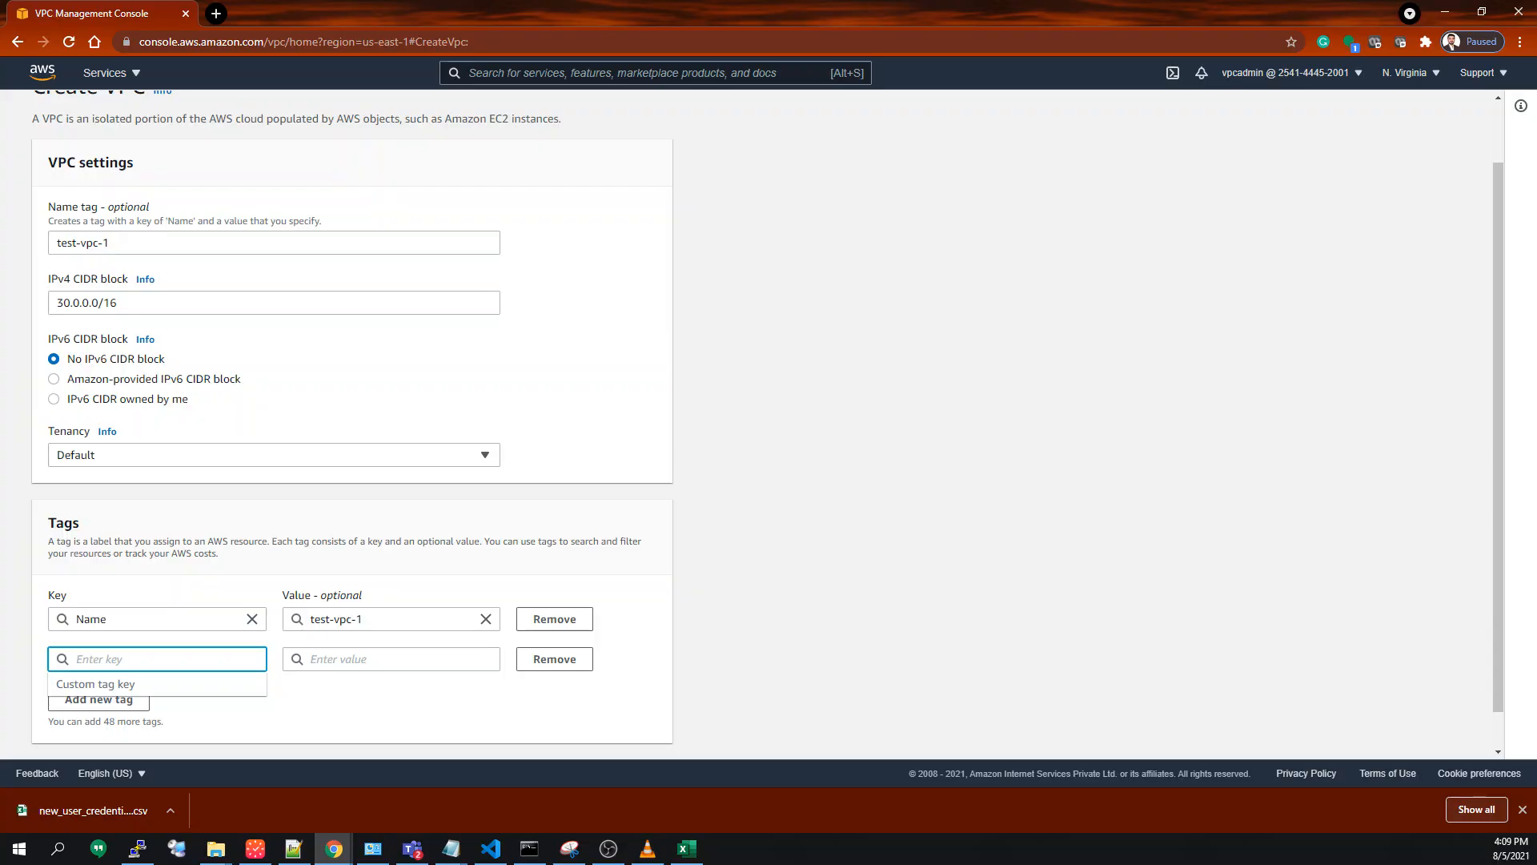
text(Purppose)
key(BackSpace)
text(pose)
key(Tab)
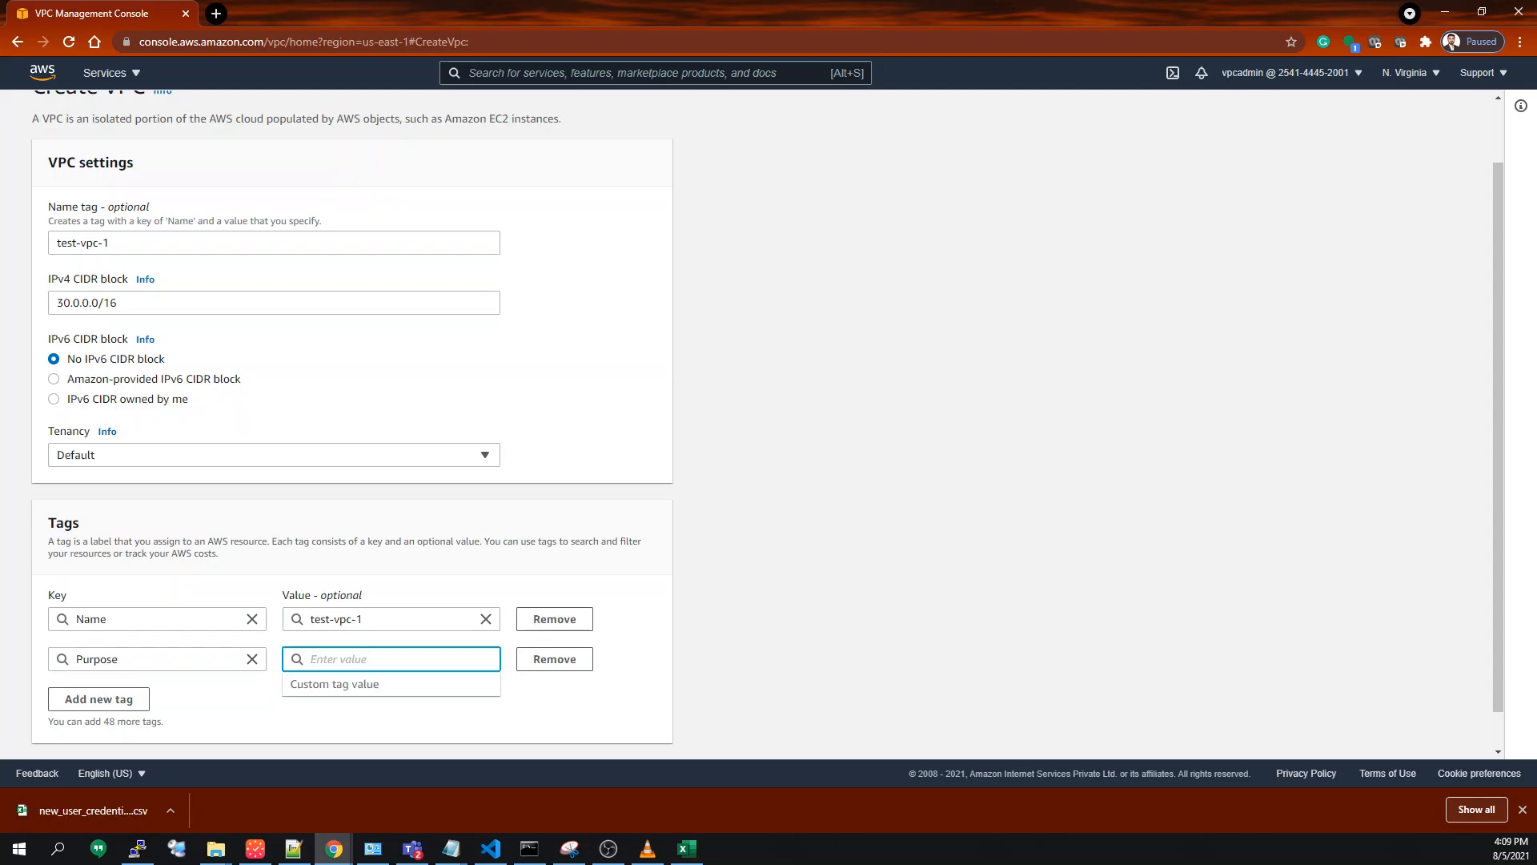
text(Testin)
click(819, 611)
scroll(818, 611, down, 1)
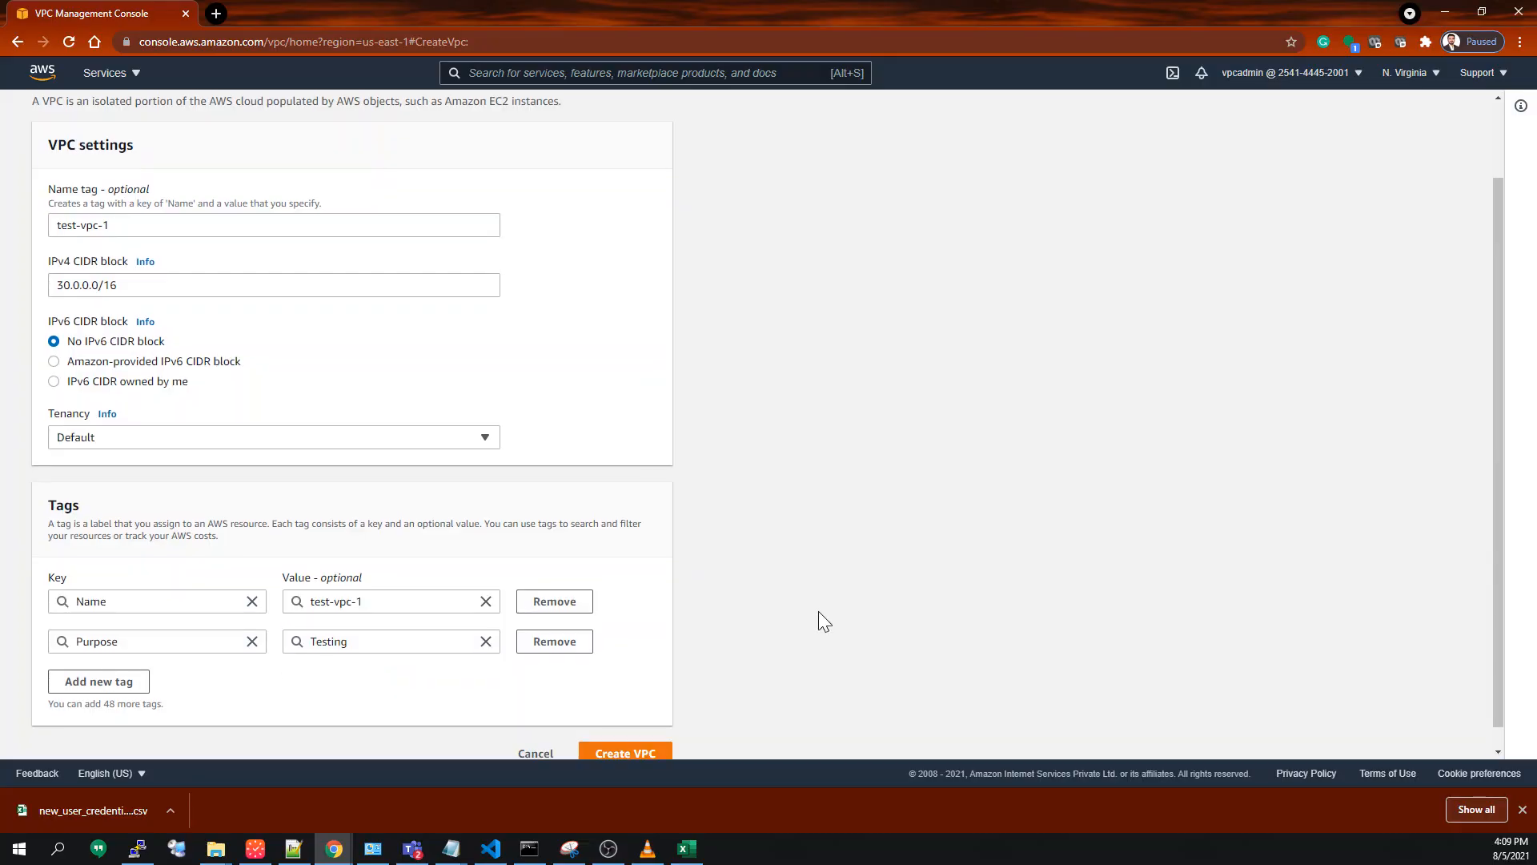
click(645, 743)
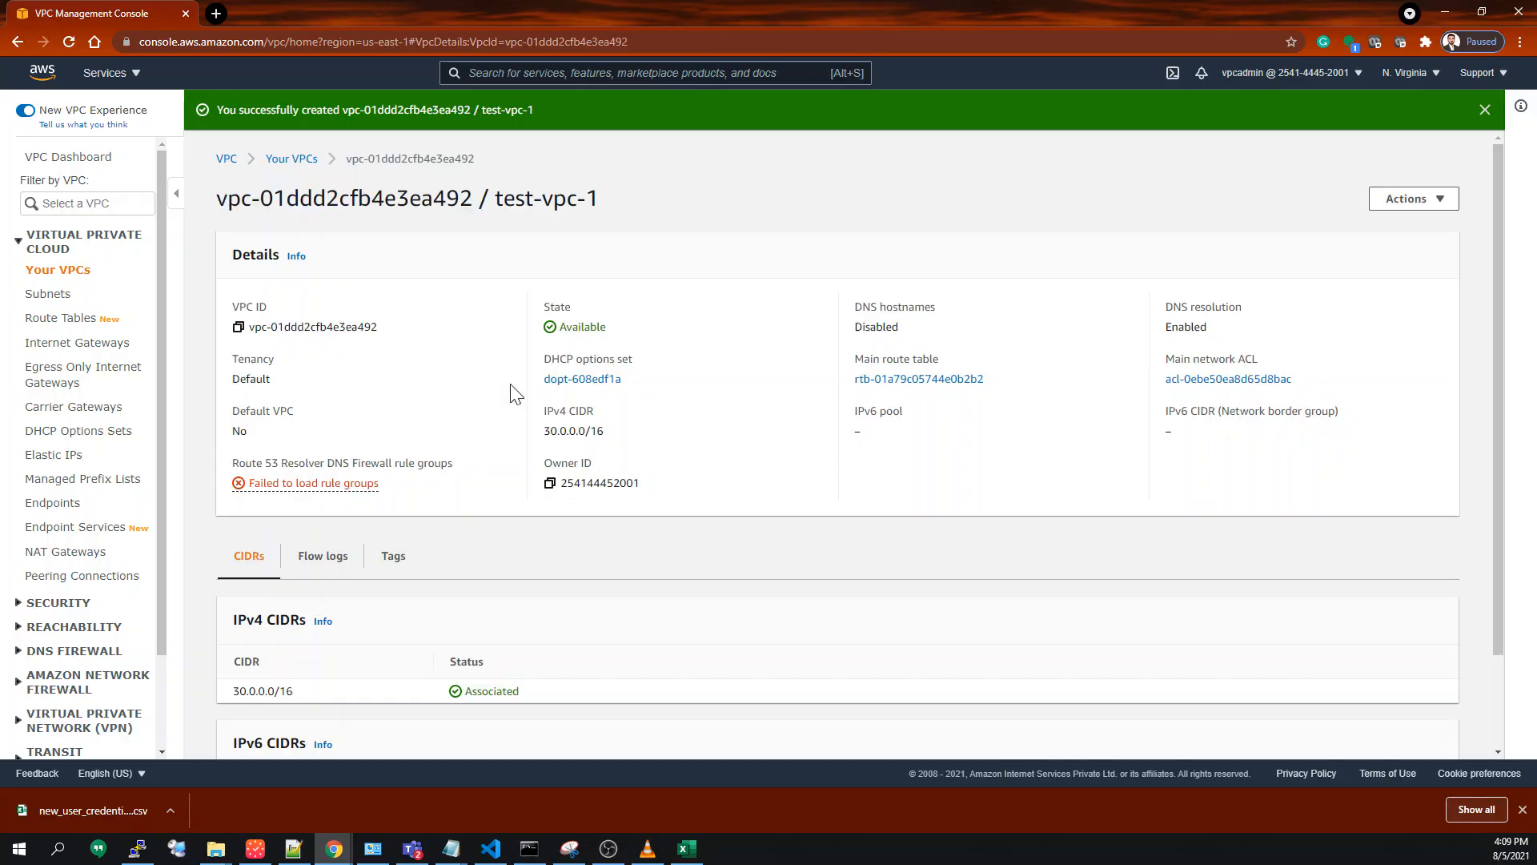
Copy the new VPC's ID into cell E2 of the Excel planning sheet and widen column E to fit it.
drag(392, 329, 252, 333)
click(238, 327)
click(687, 849)
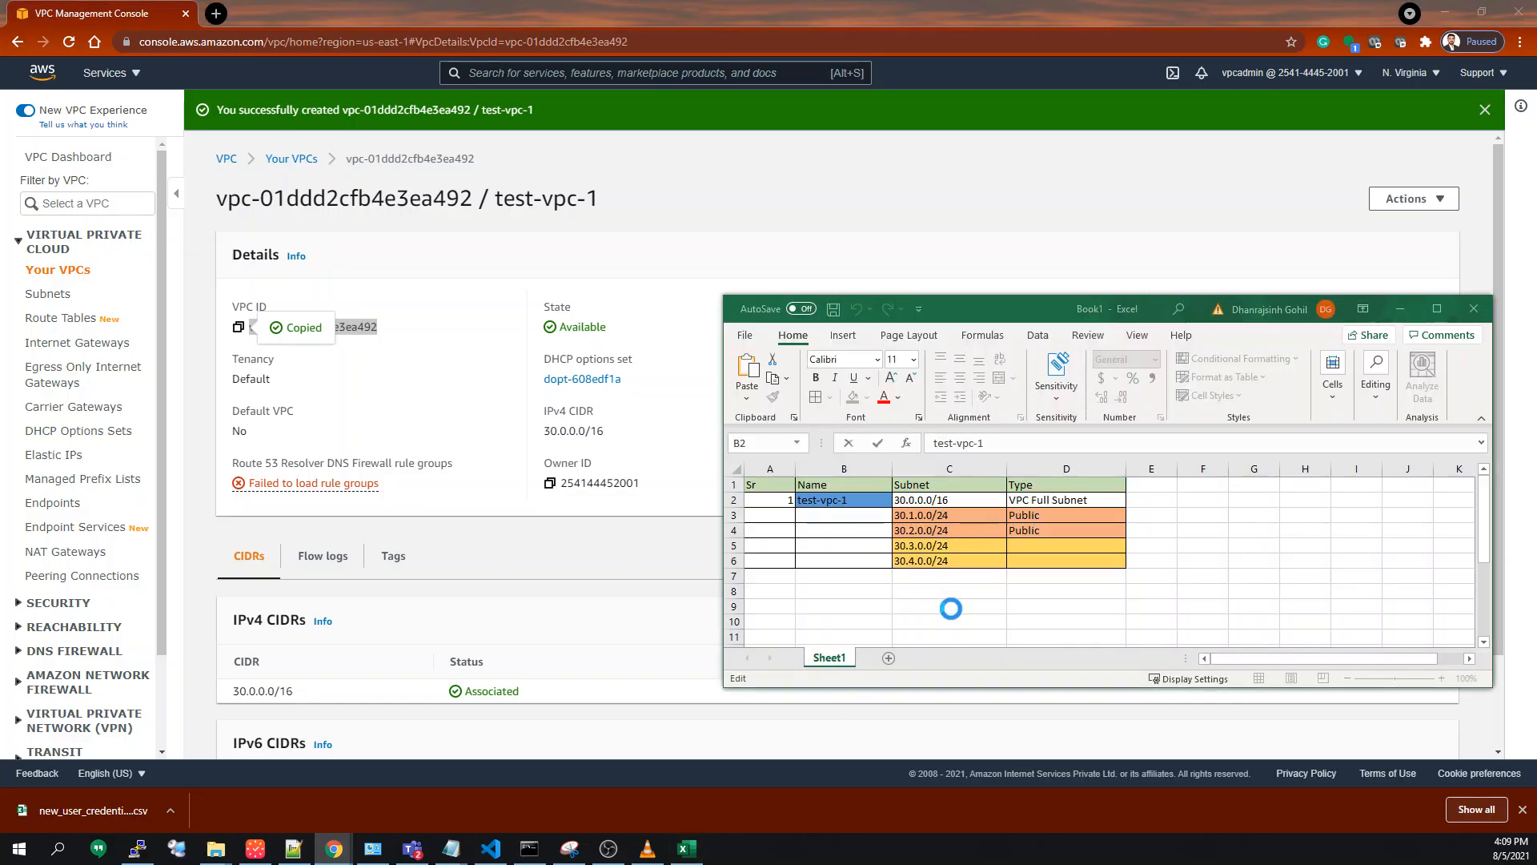
click(1151, 500)
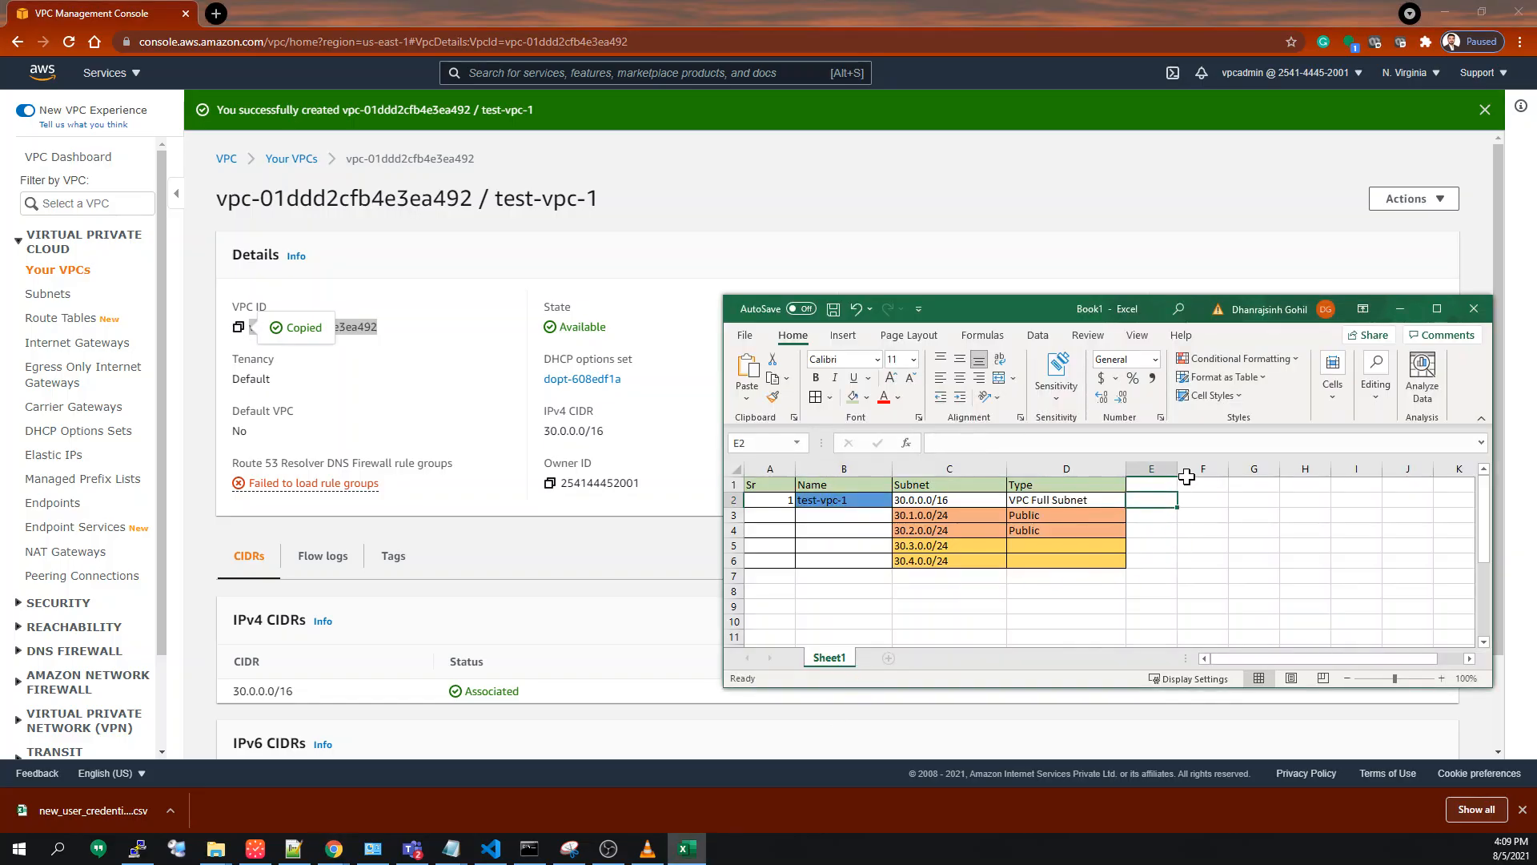
drag(1177, 470, 1247, 457)
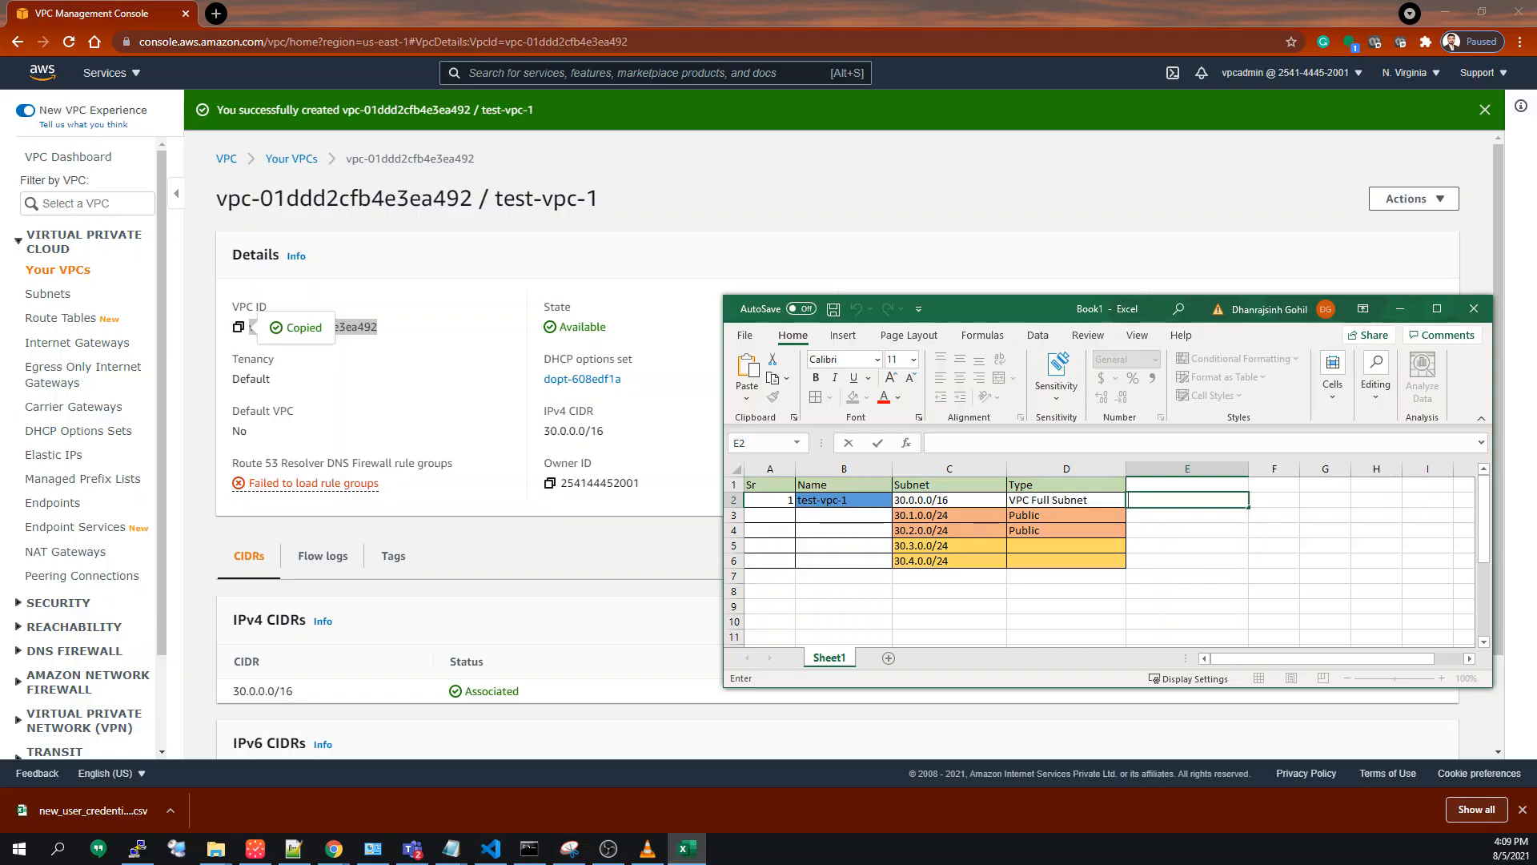
key(ctrl+v)
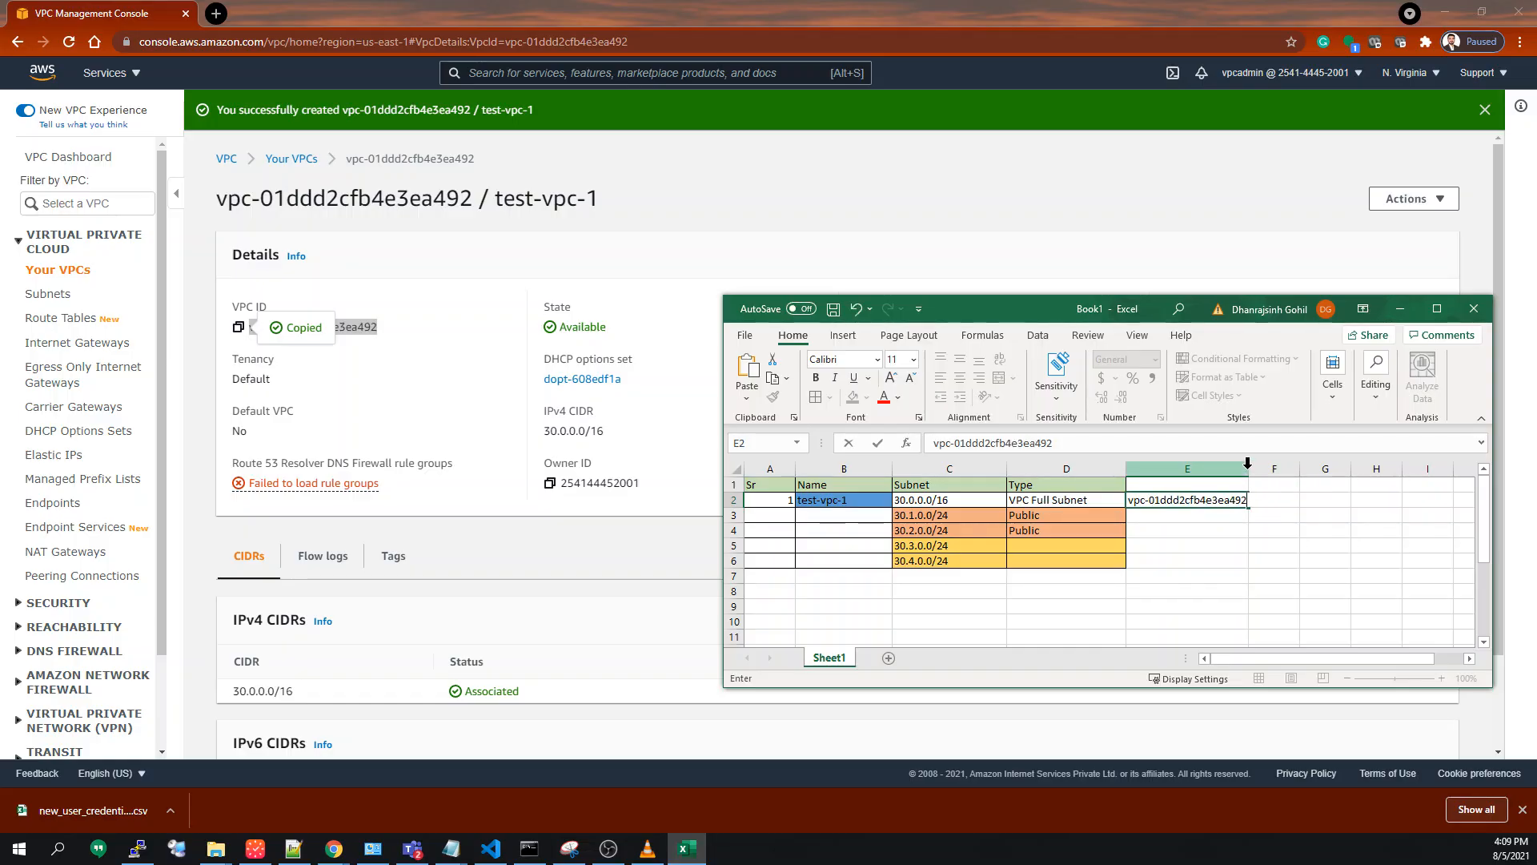
click(1278, 513)
drag(1248, 468, 1268, 467)
Enter the label VPC ID in cell F2 and minimize the workbook.
click(1285, 499)
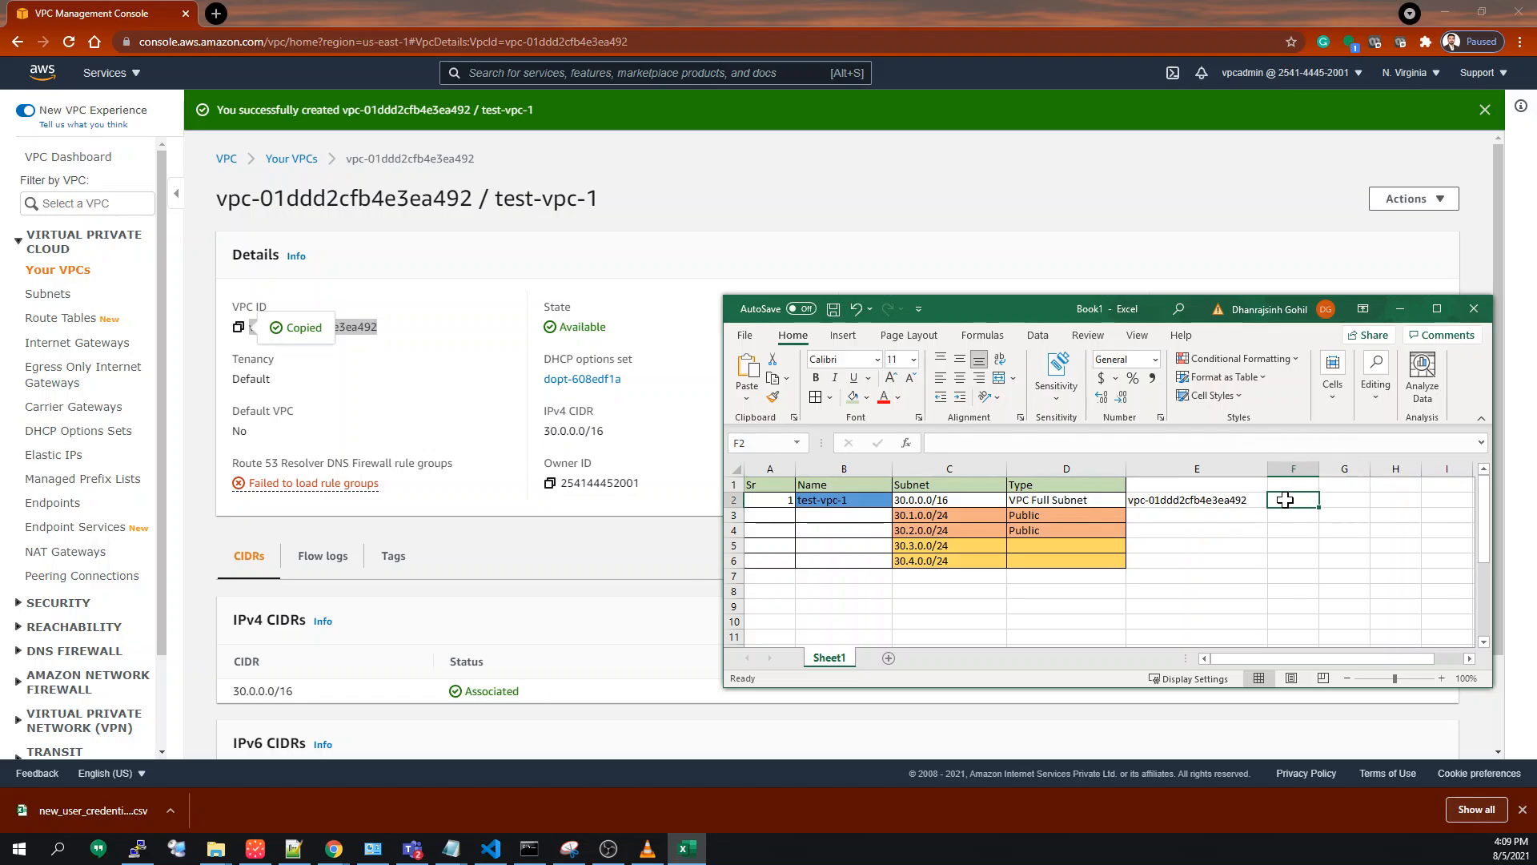
text(VPC ID)
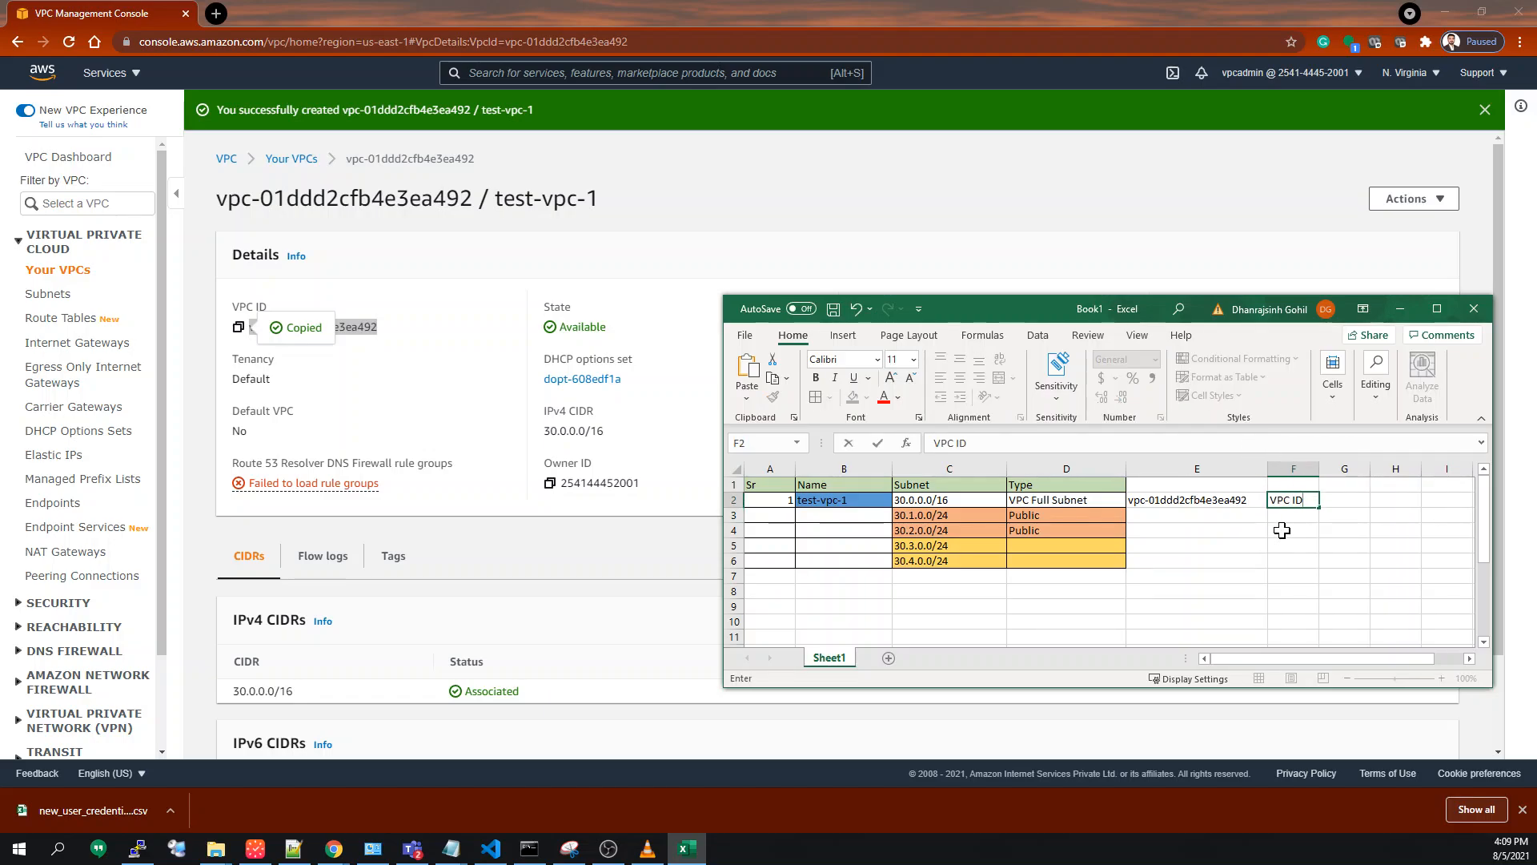
click(1282, 531)
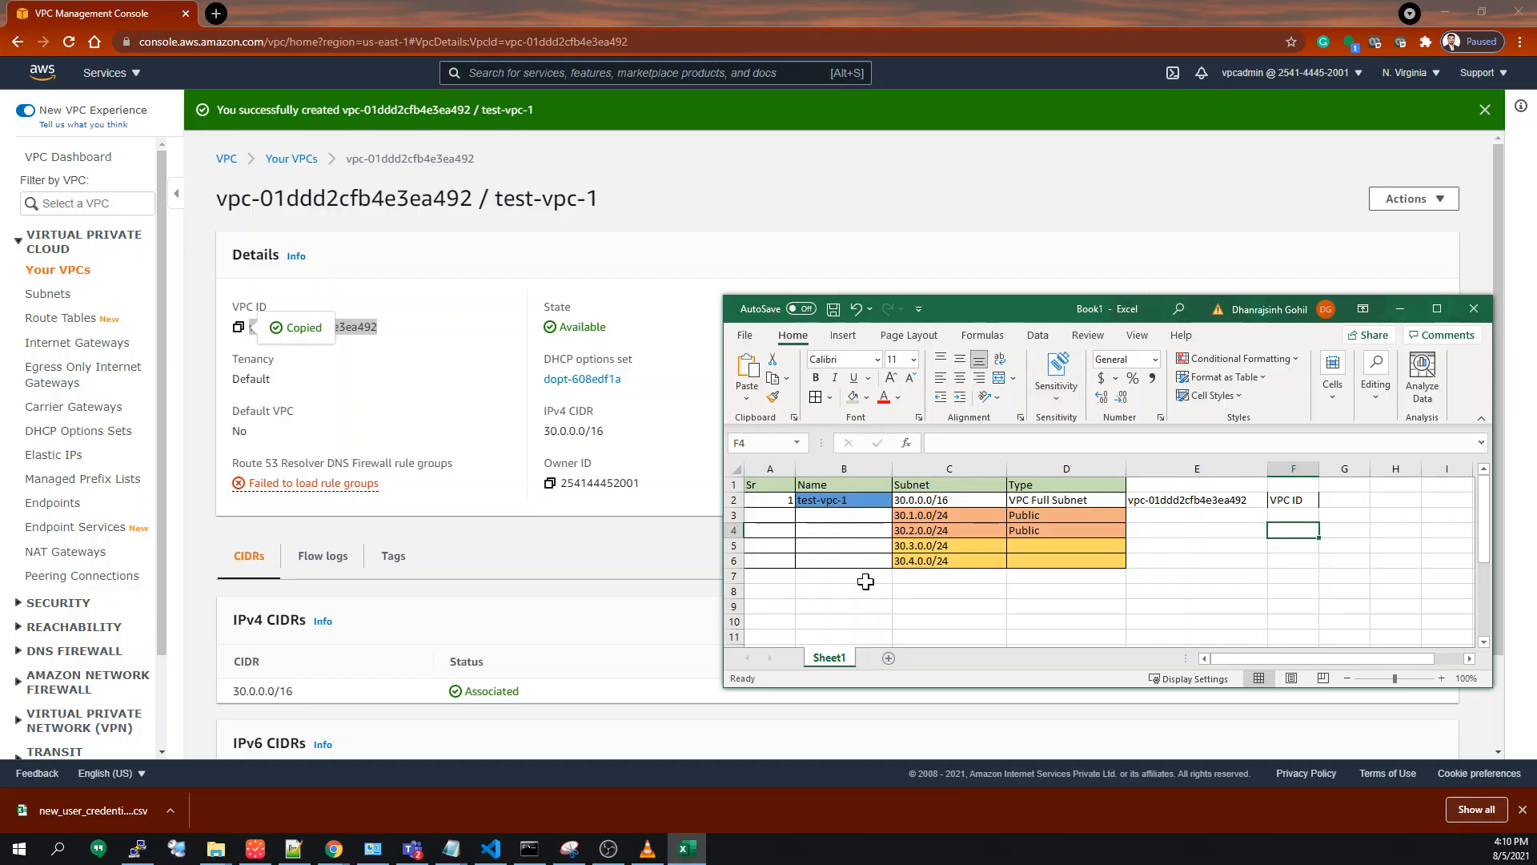
click(1401, 314)
Review the new VPC's details page, including its state, Route 53 Resolver DNS Firewall rule groups and associated IPv4 CIDR.
click(686, 395)
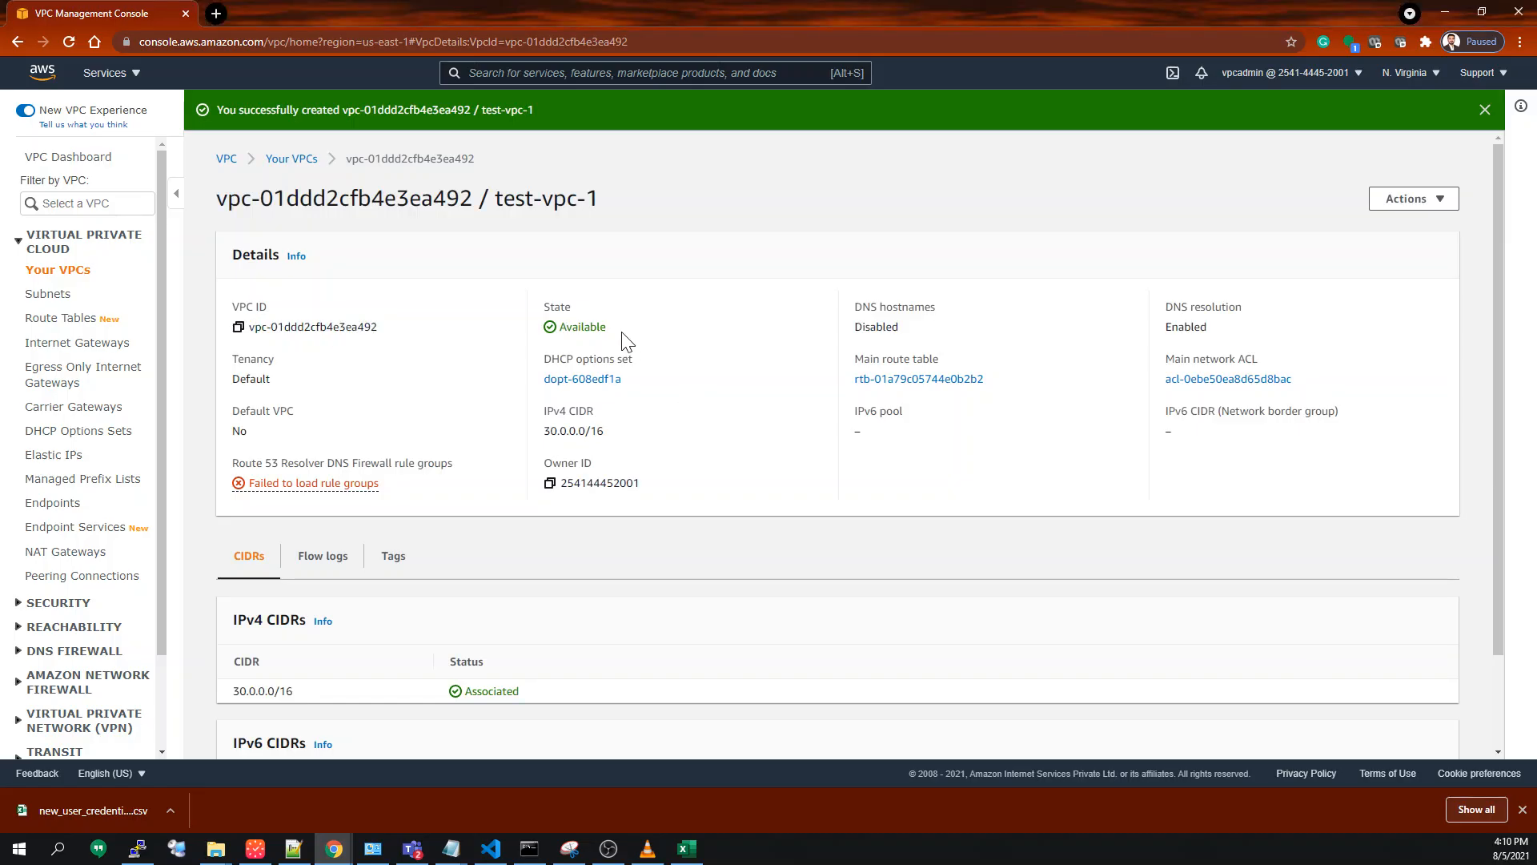
drag(622, 333, 517, 329)
click(708, 410)
drag(453, 463, 231, 462)
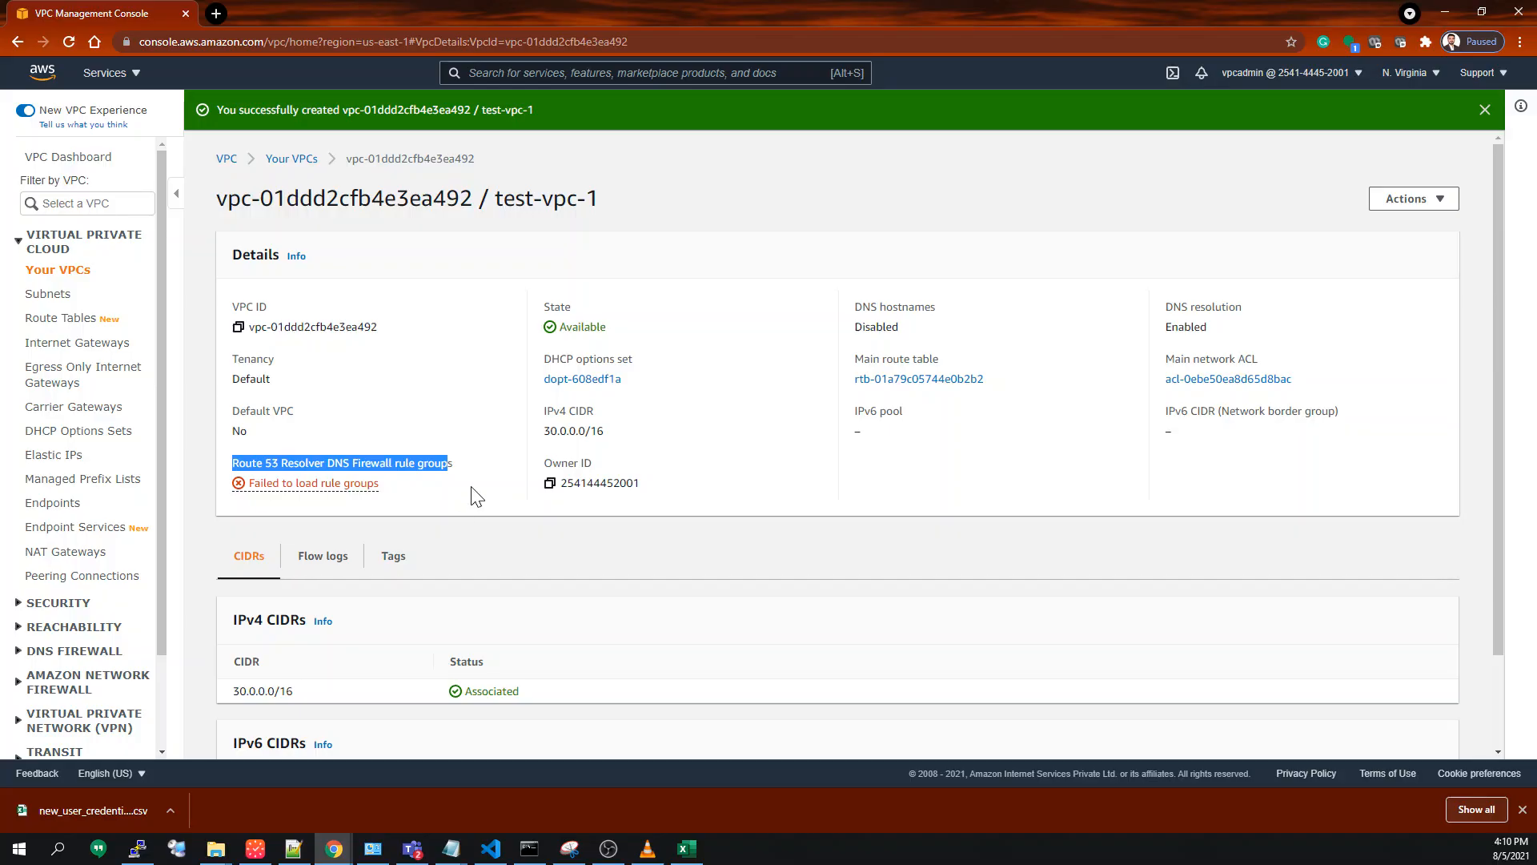
click(464, 503)
scroll(459, 508, down, 1)
scroll(459, 509, down, 2)
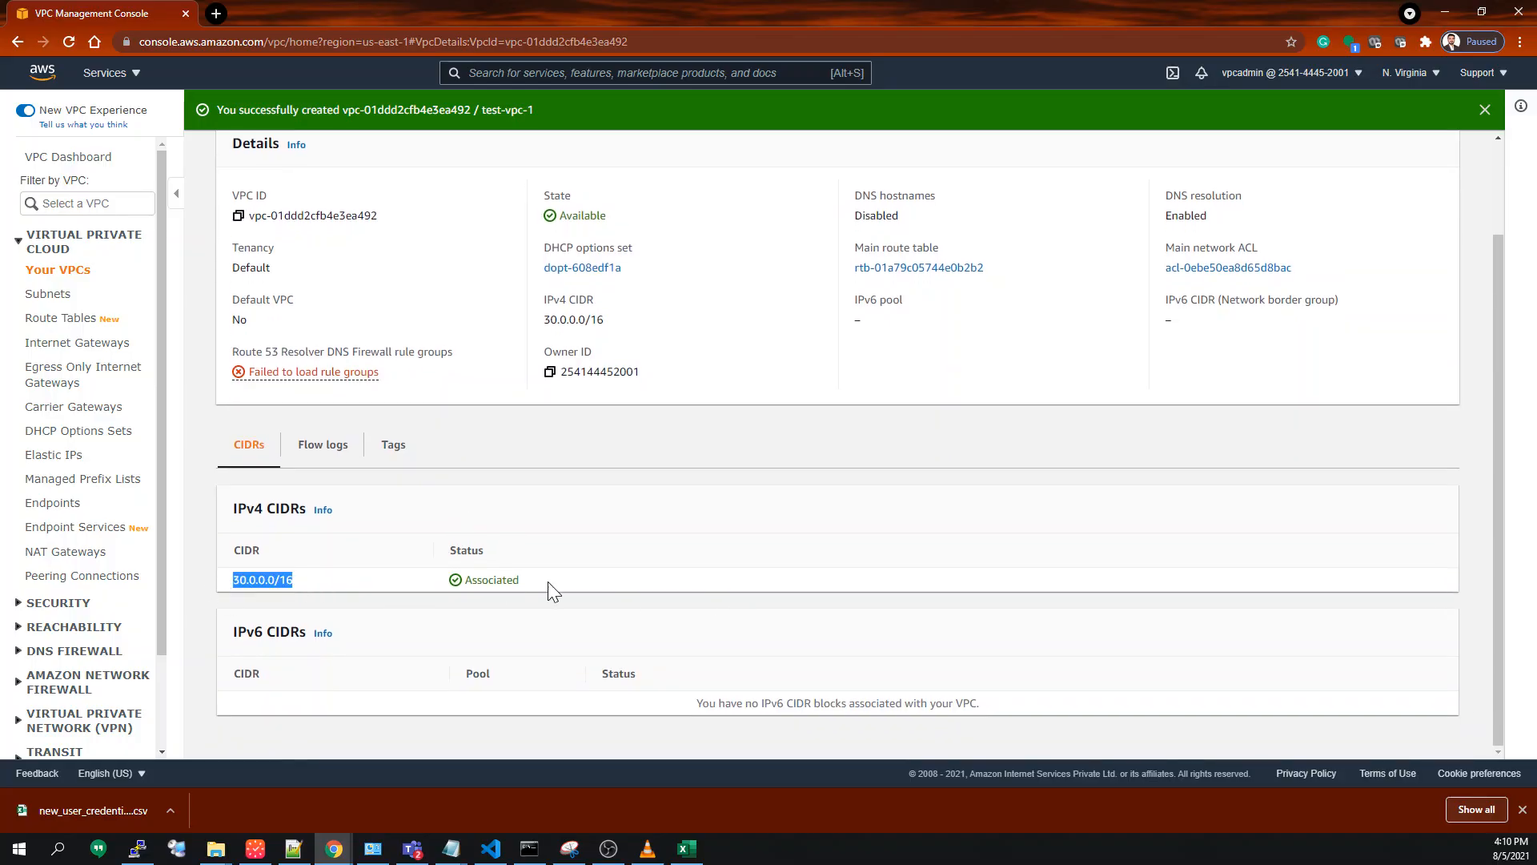
drag(548, 581, 406, 587)
click(688, 573)
scroll(664, 571, up, 3)
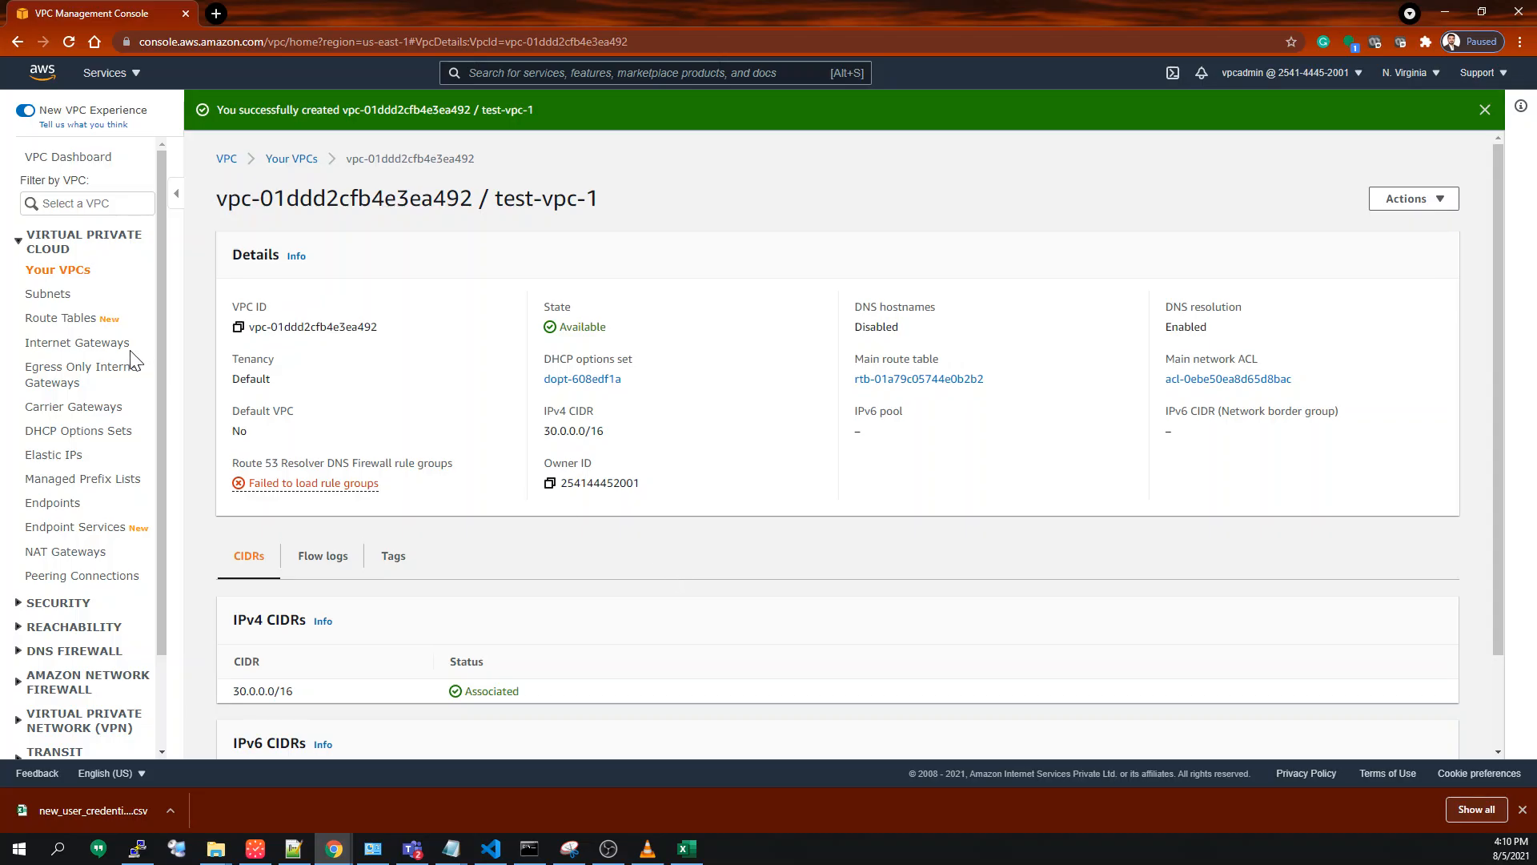
Start creating a subnet from the refreshed subnet list and select test-vpc-1 as its VPC.
click(56, 303)
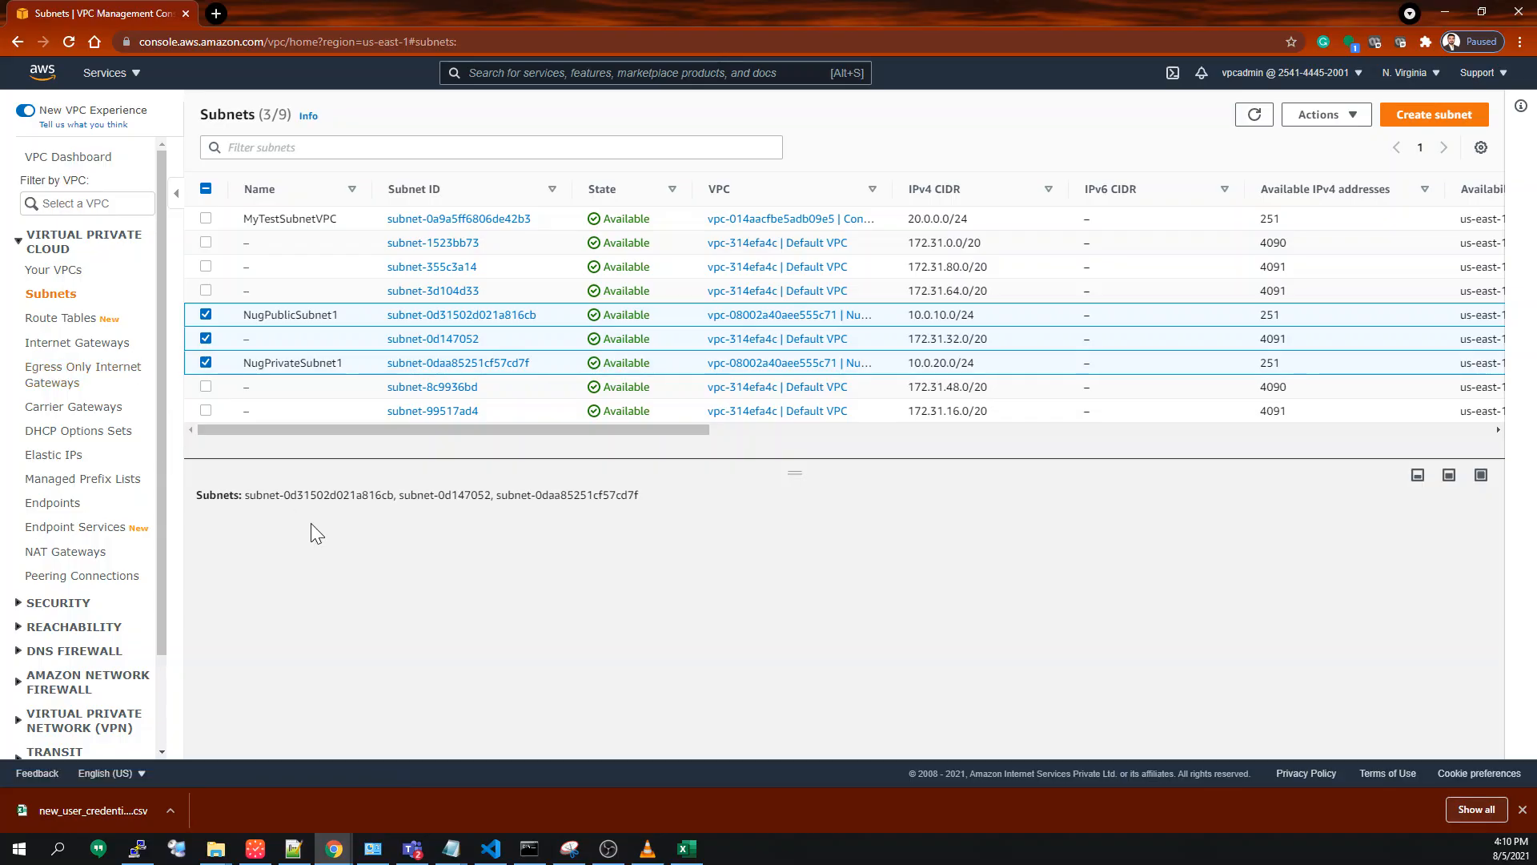
click(1254, 117)
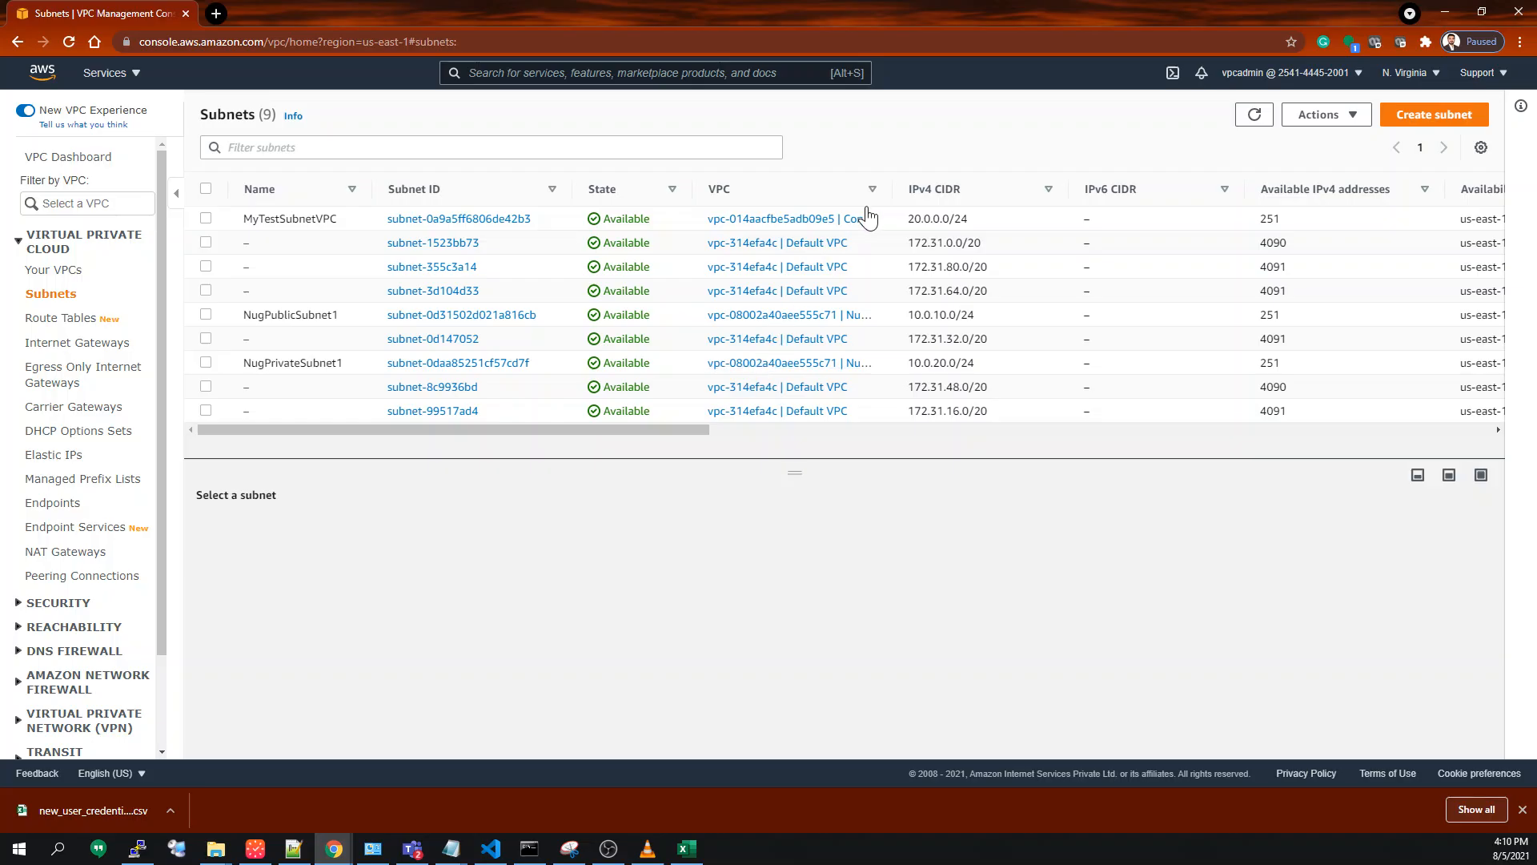
click(1423, 118)
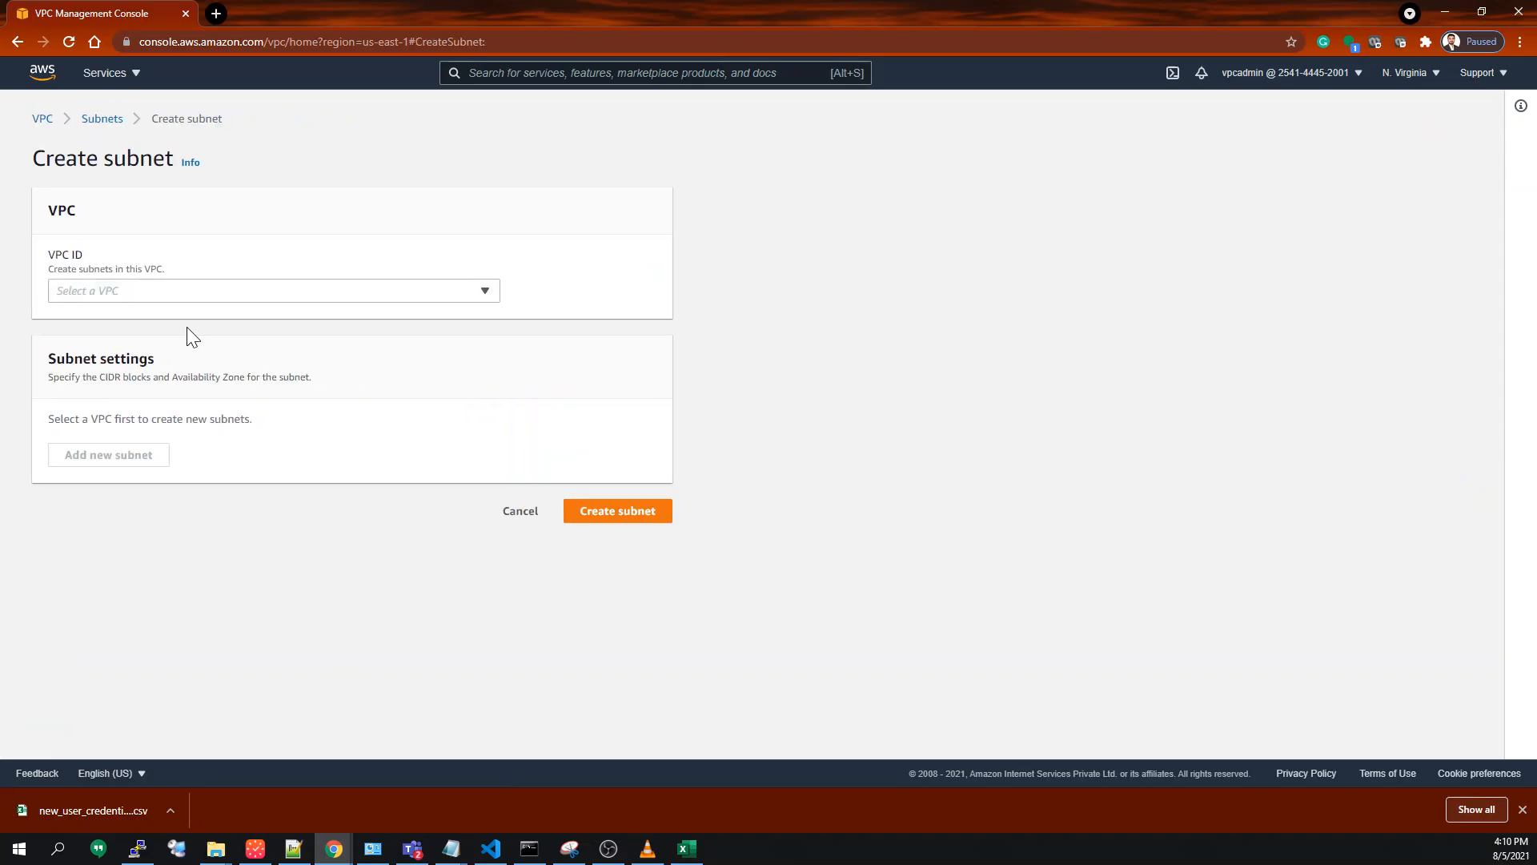
click(184, 301)
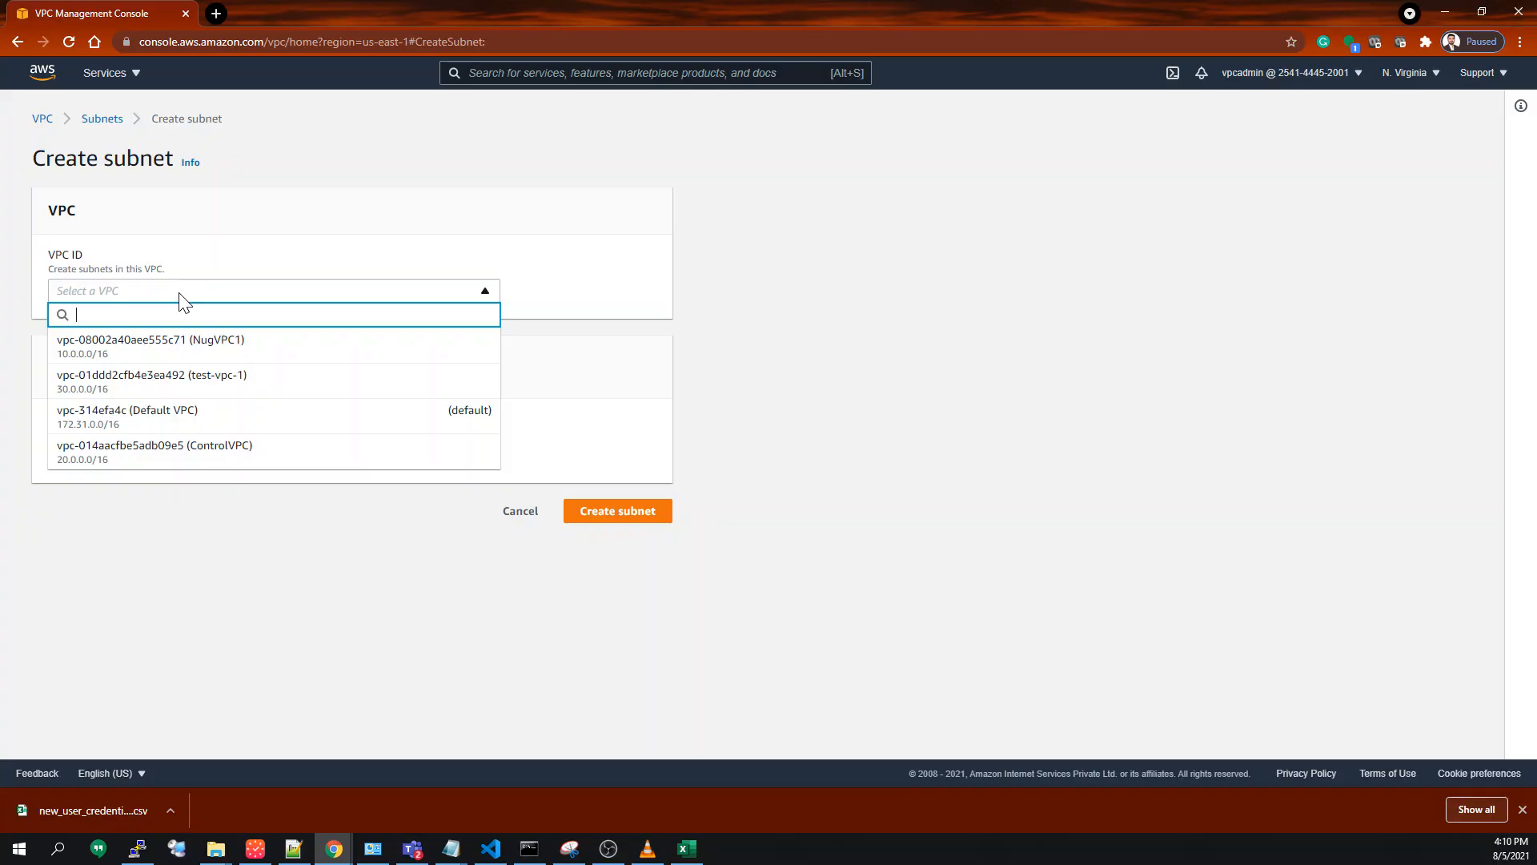
click(260, 388)
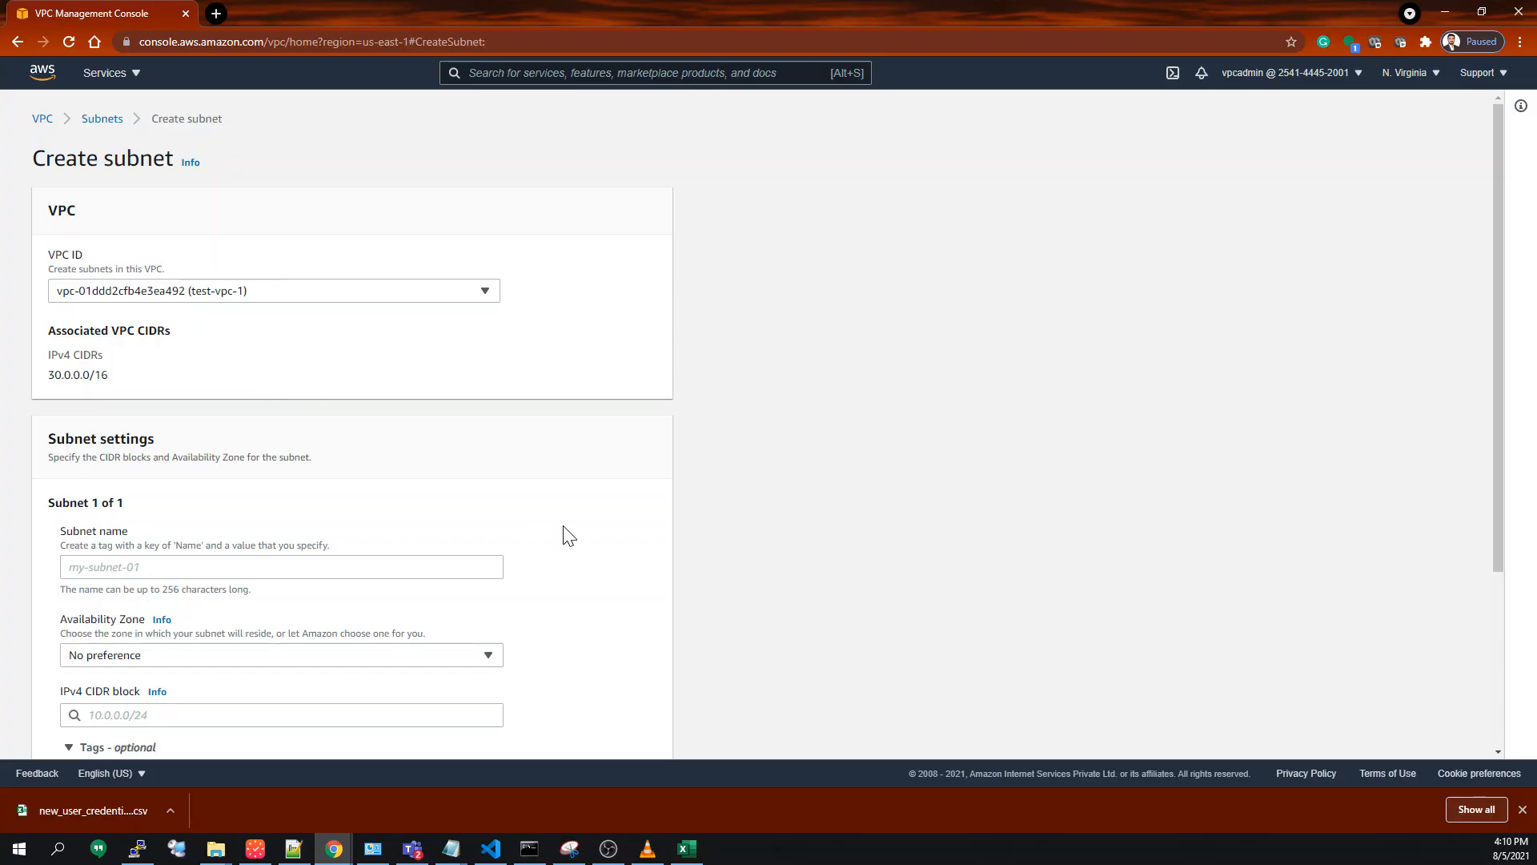
Name the first subnet public-subnet-test-vpc-1 and place it in availability zone us-east-1a.
scroll(528, 536, down, 2)
click(361, 407)
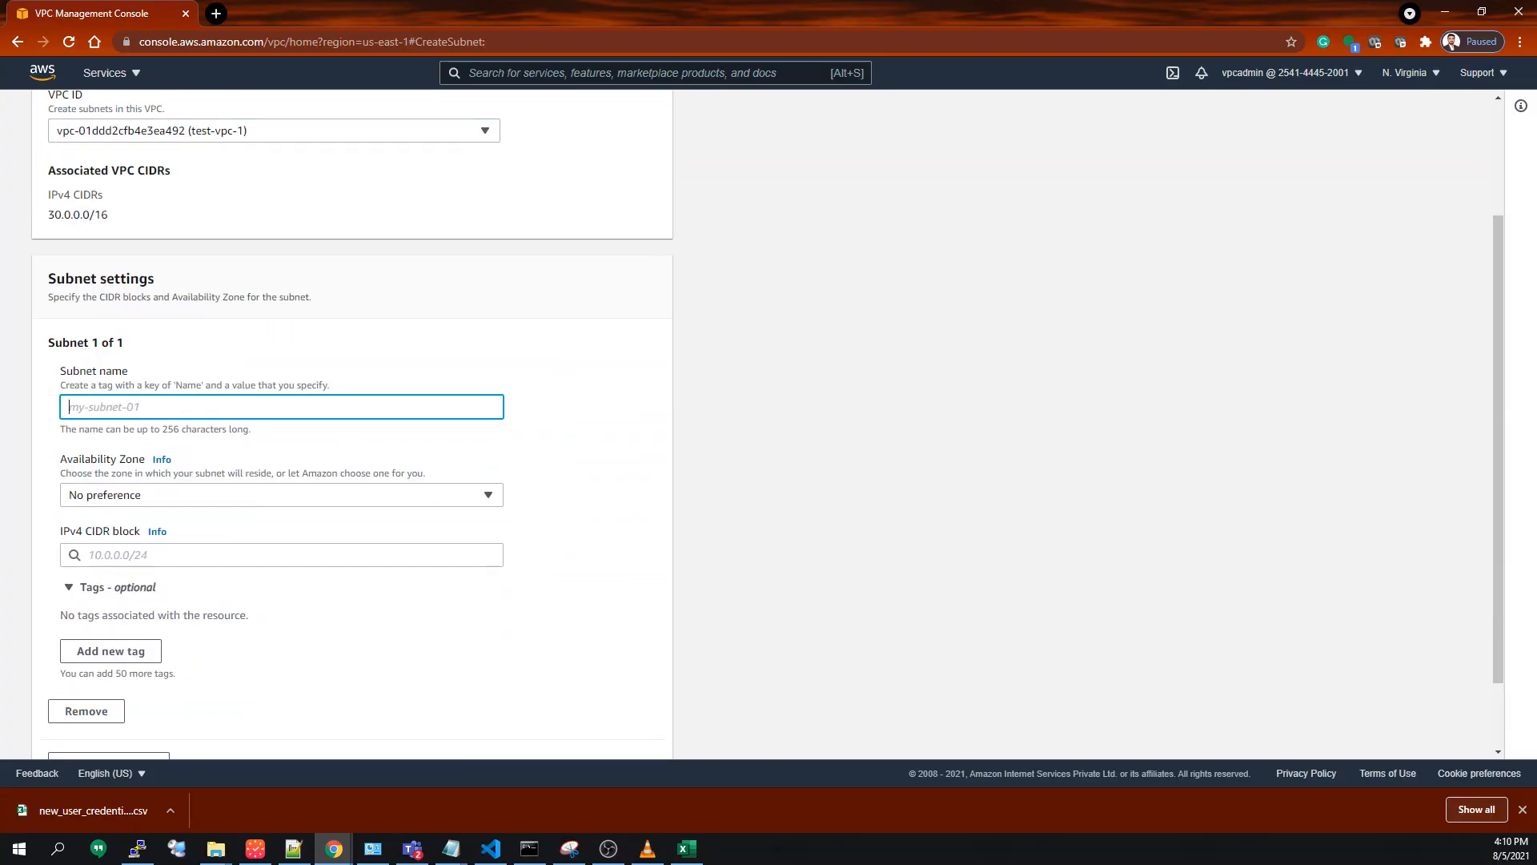
text(public-subnet-test-vpc-1)
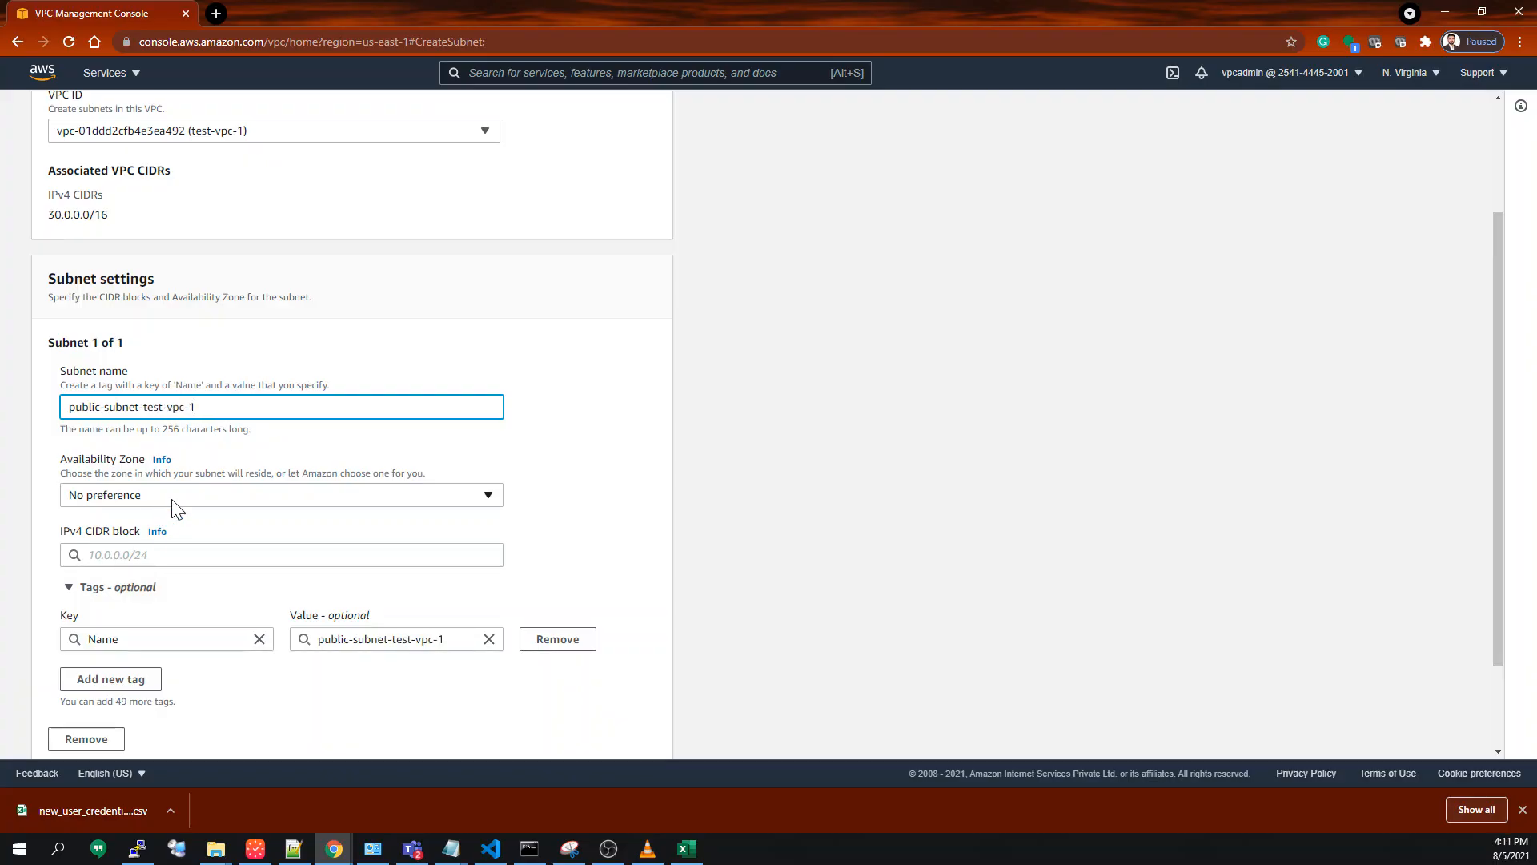
click(172, 500)
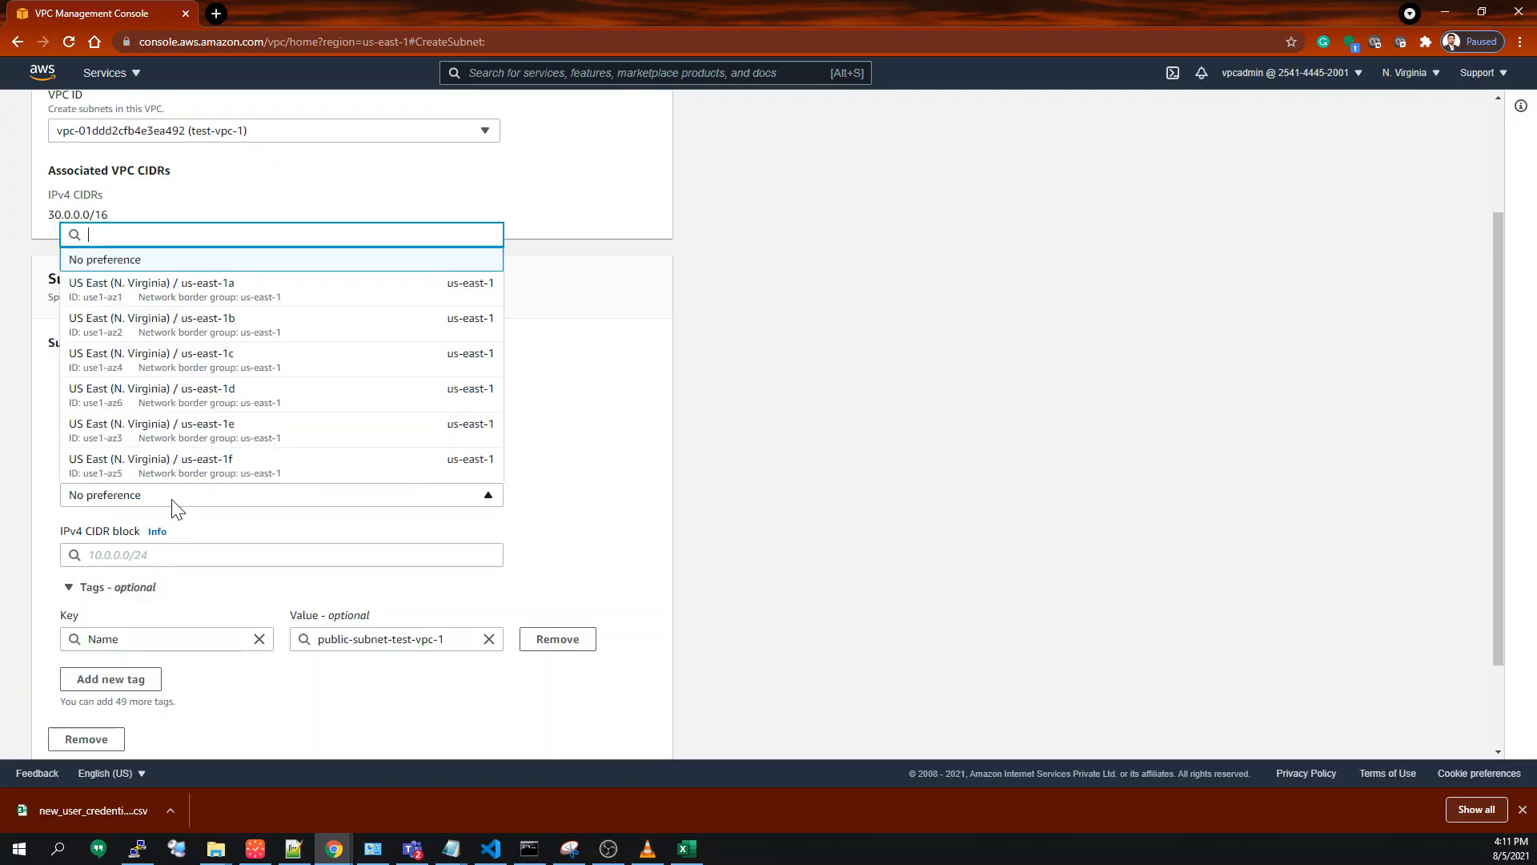
click(230, 297)
Set the first subnet's IPv4 CIDR block to 30.1.0.0/24.
scroll(526, 570, down, 2)
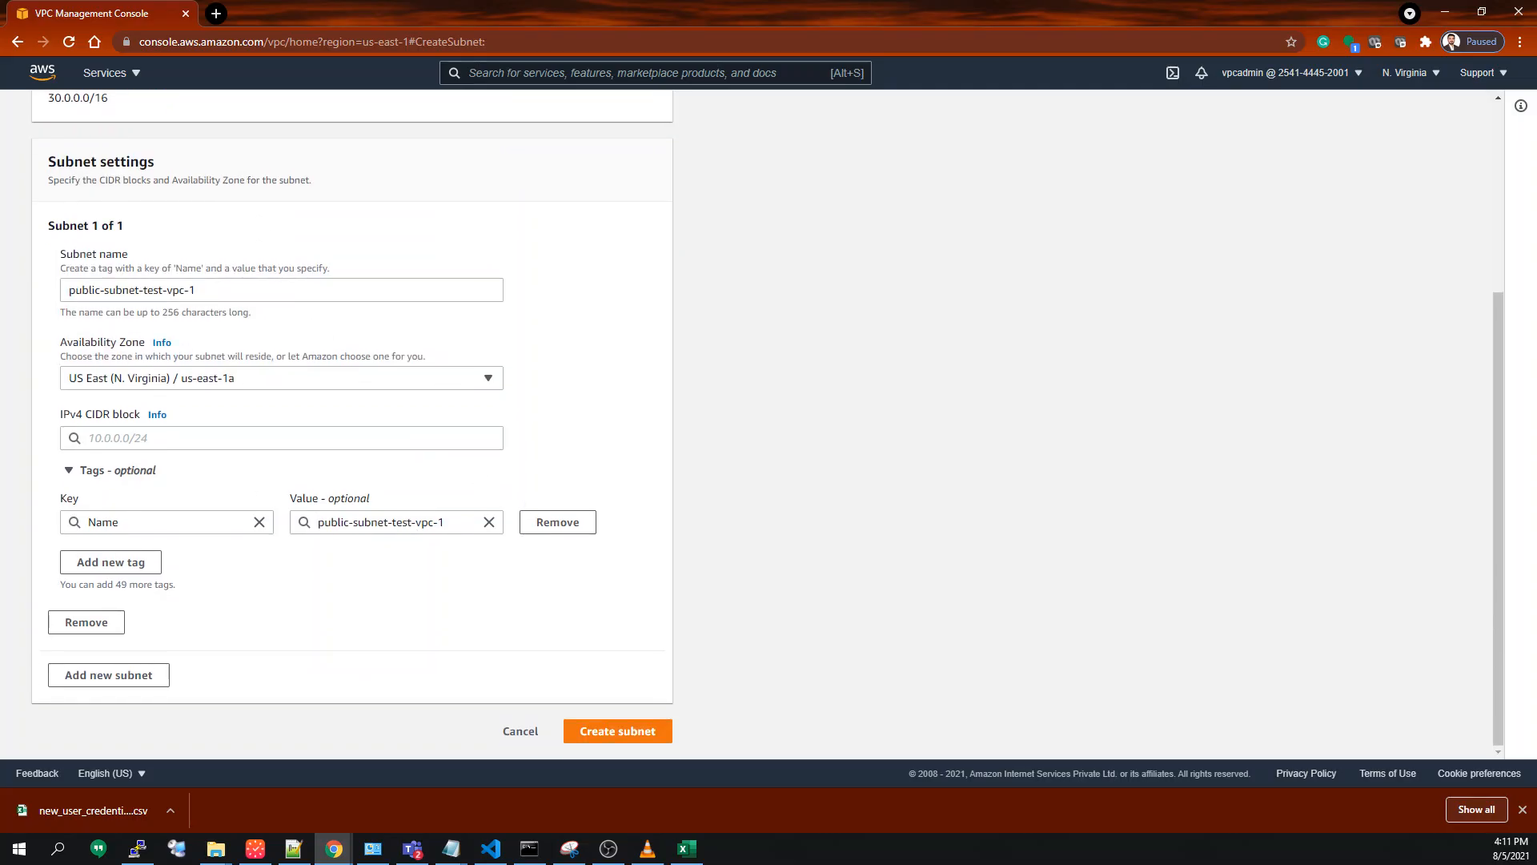
click(280, 438)
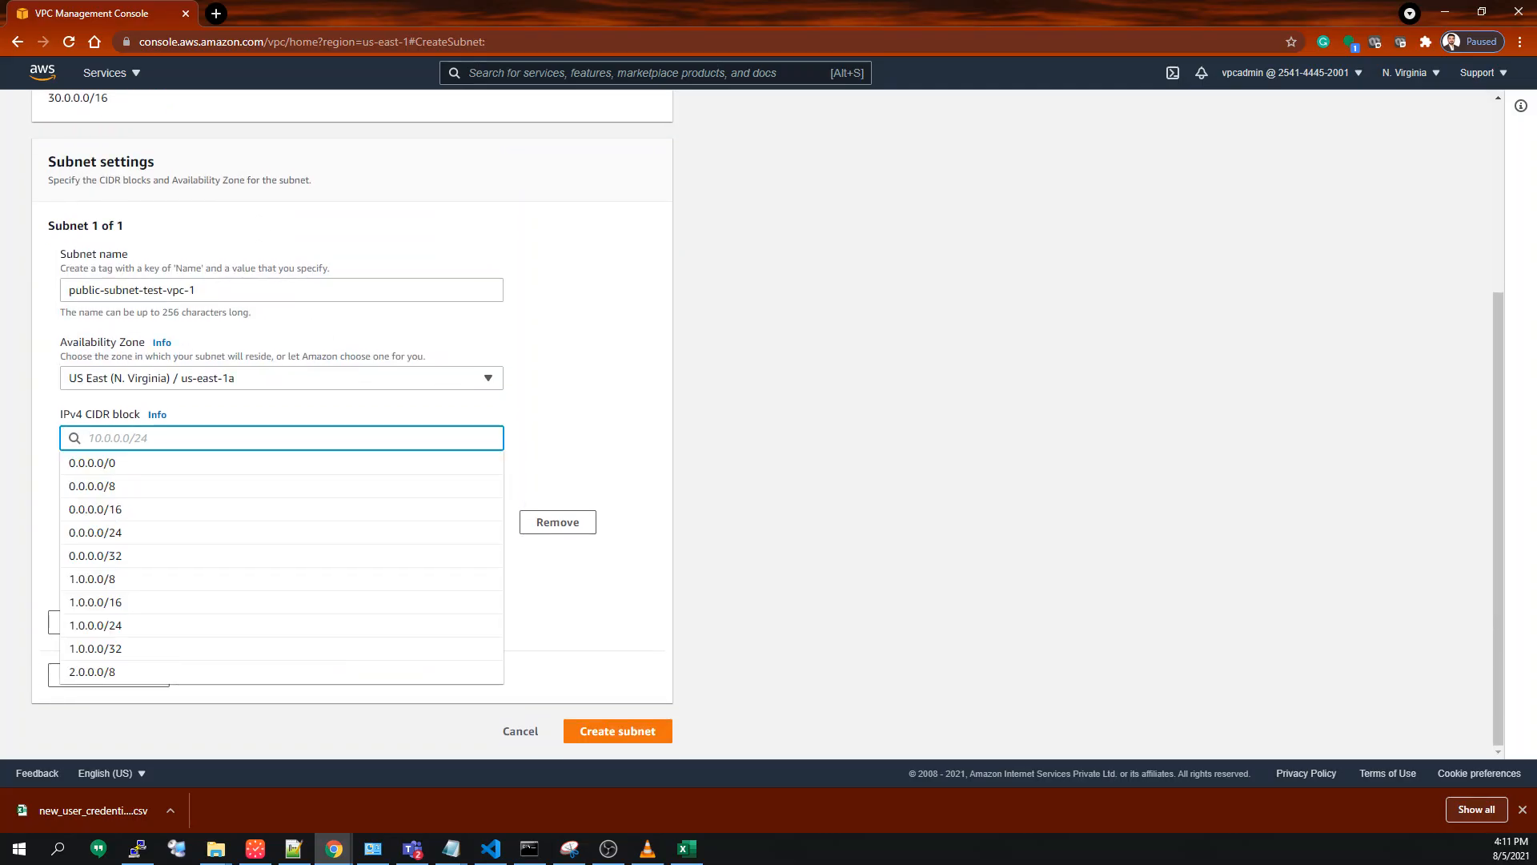
scroll(207, 489, up, 1)
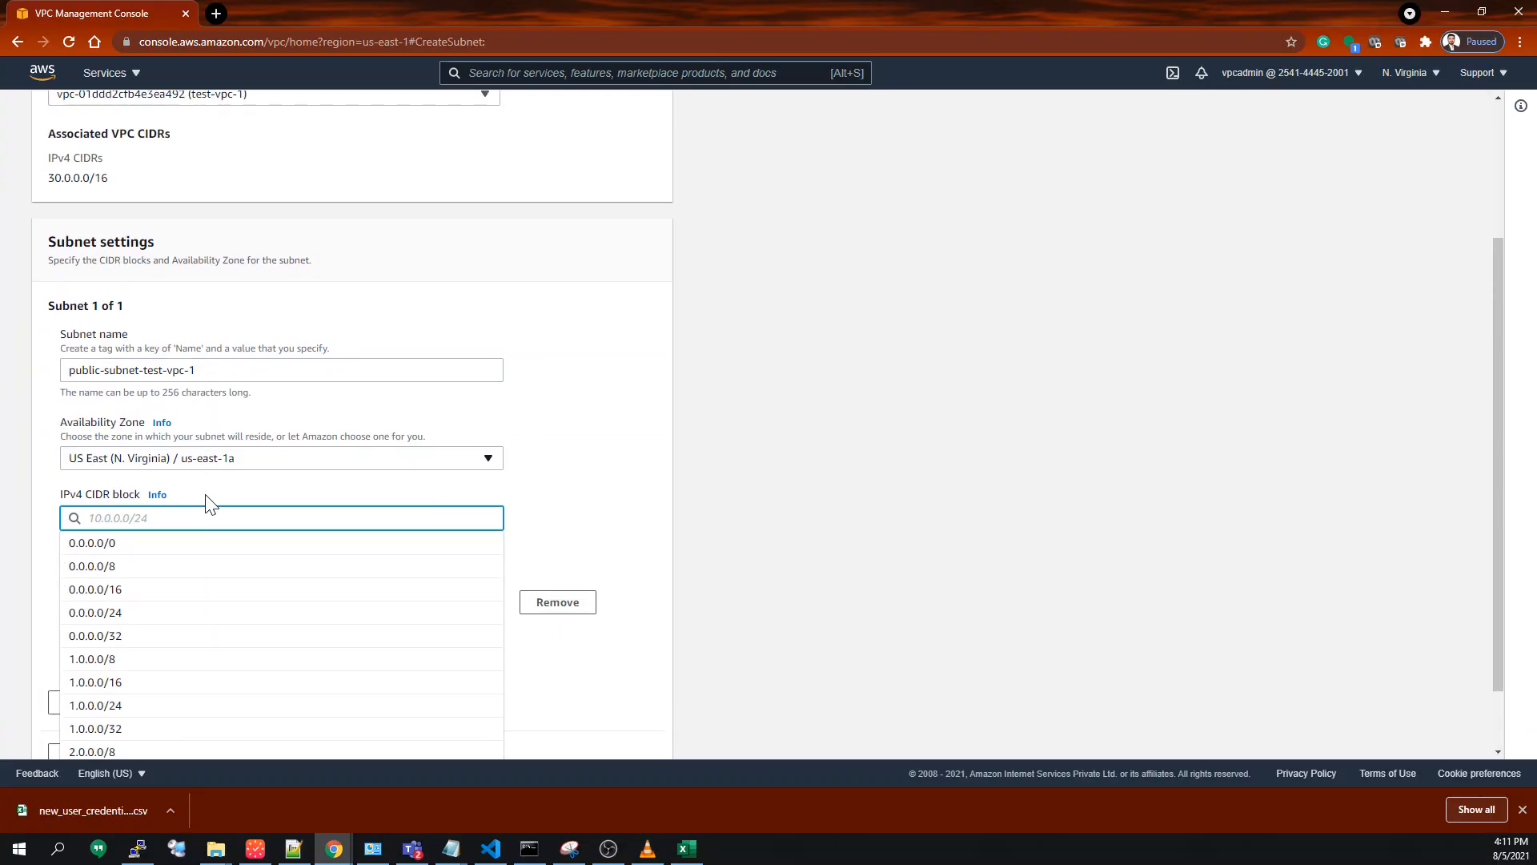
text(30)
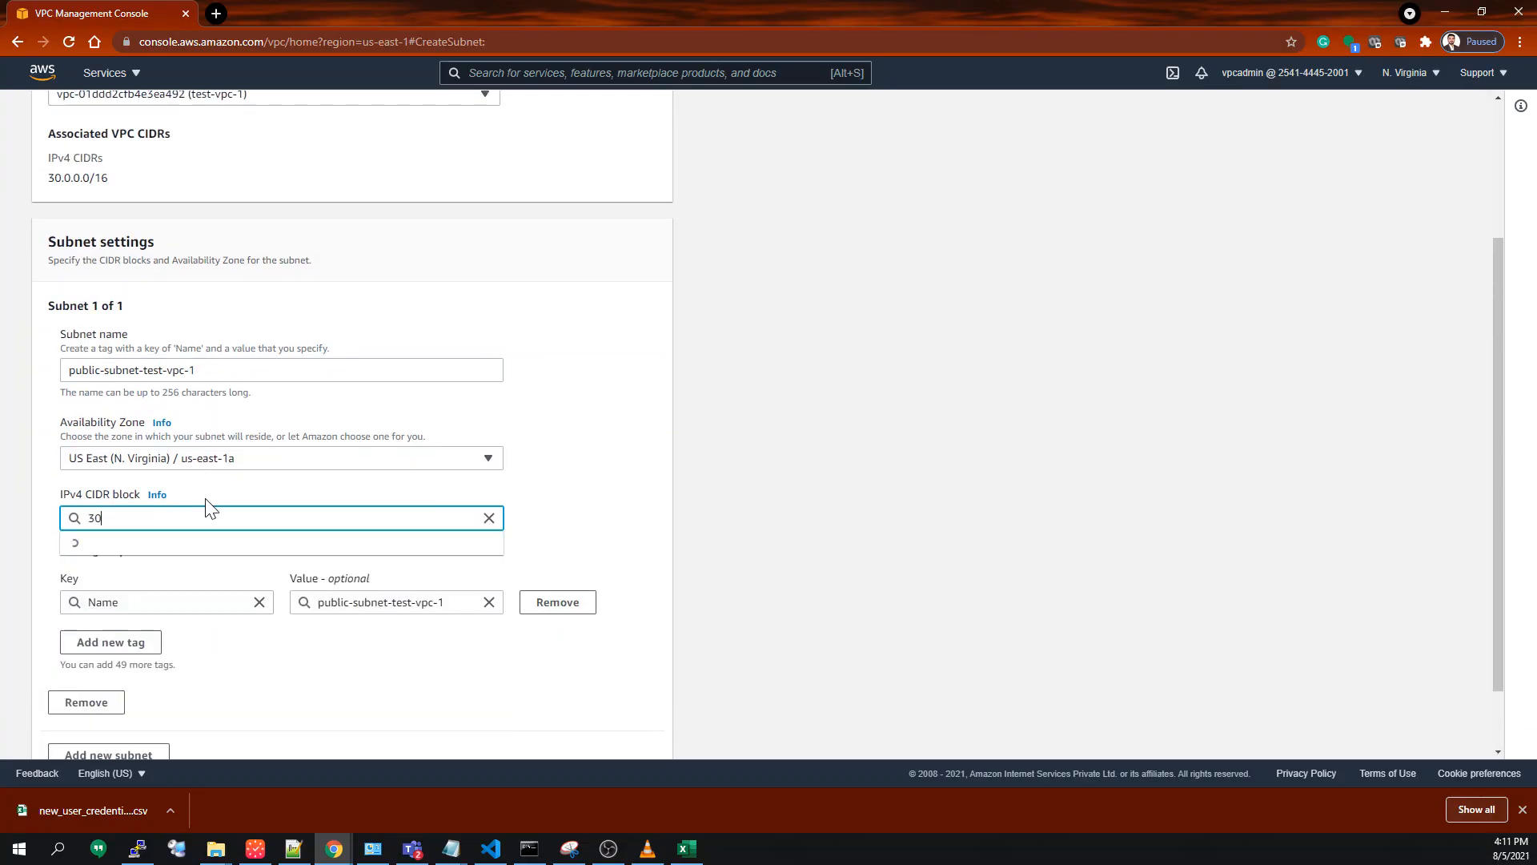
text(.0.)
key(BackSpace)
key(BackSpace)
text(1)
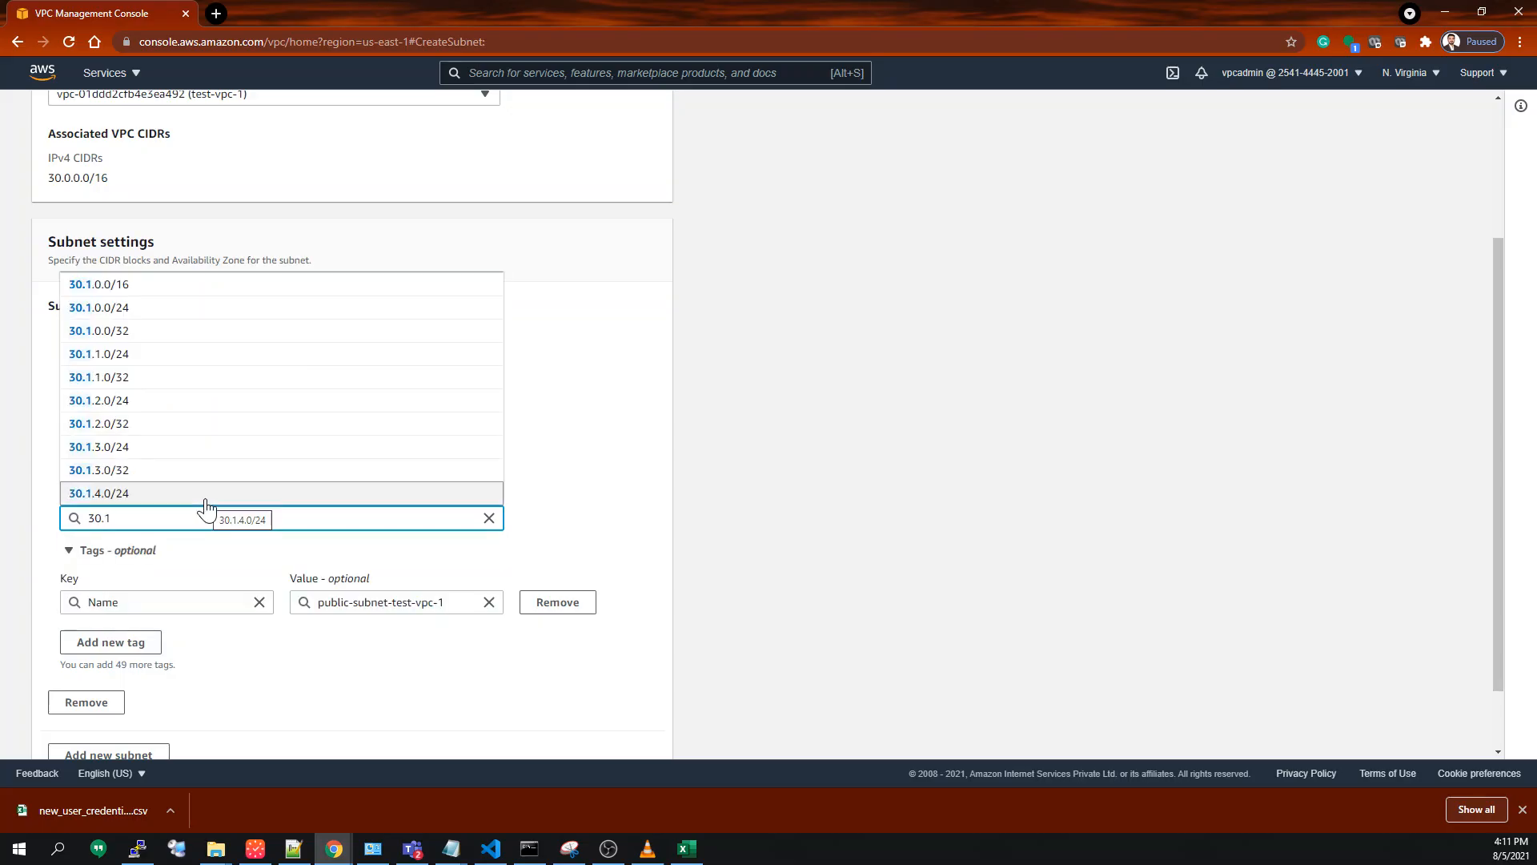
text(.0.0)
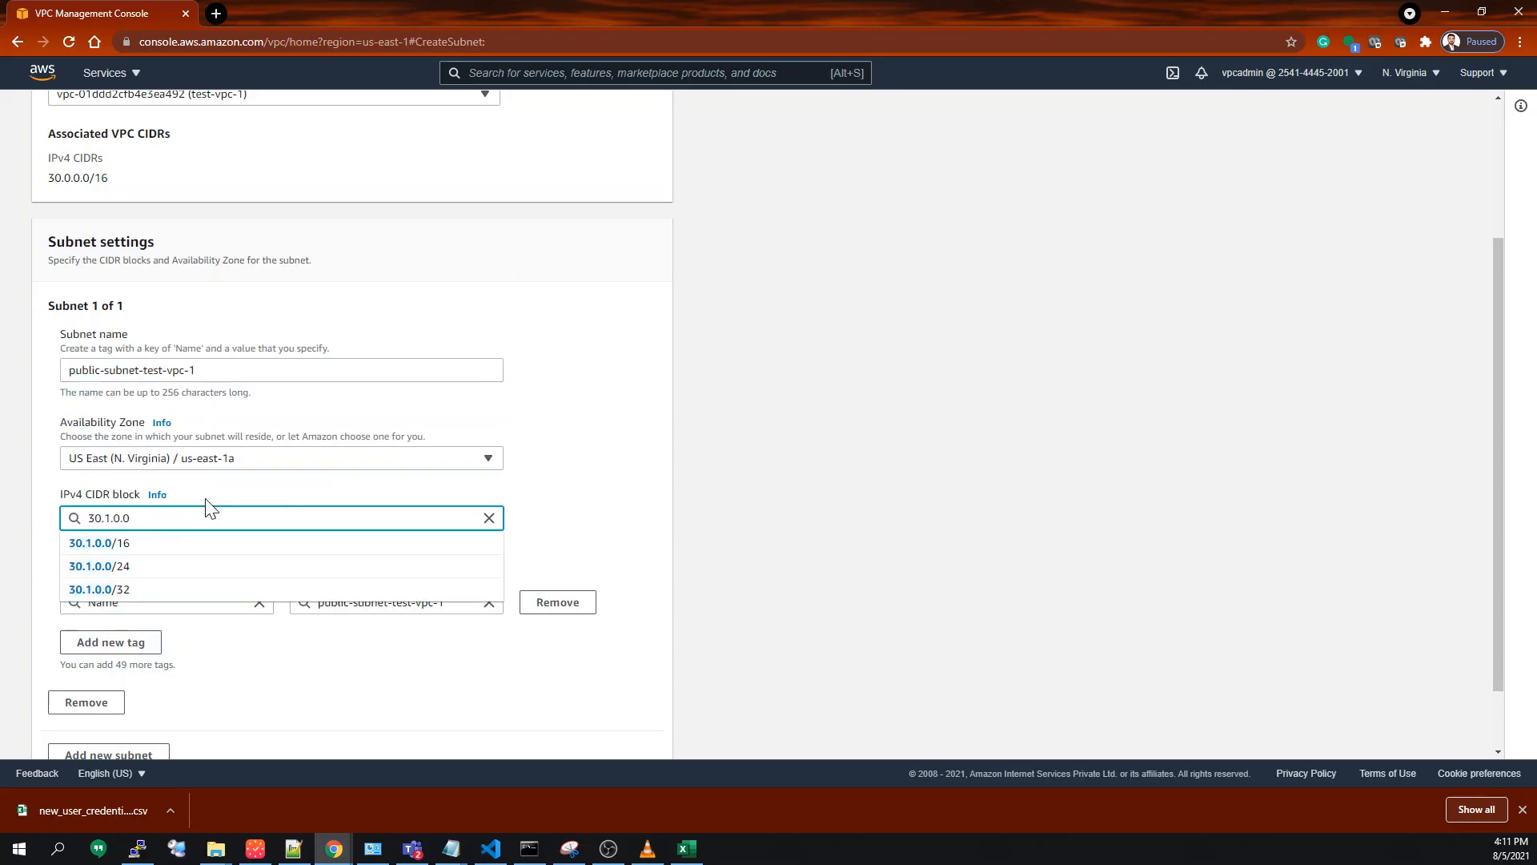
click(120, 566)
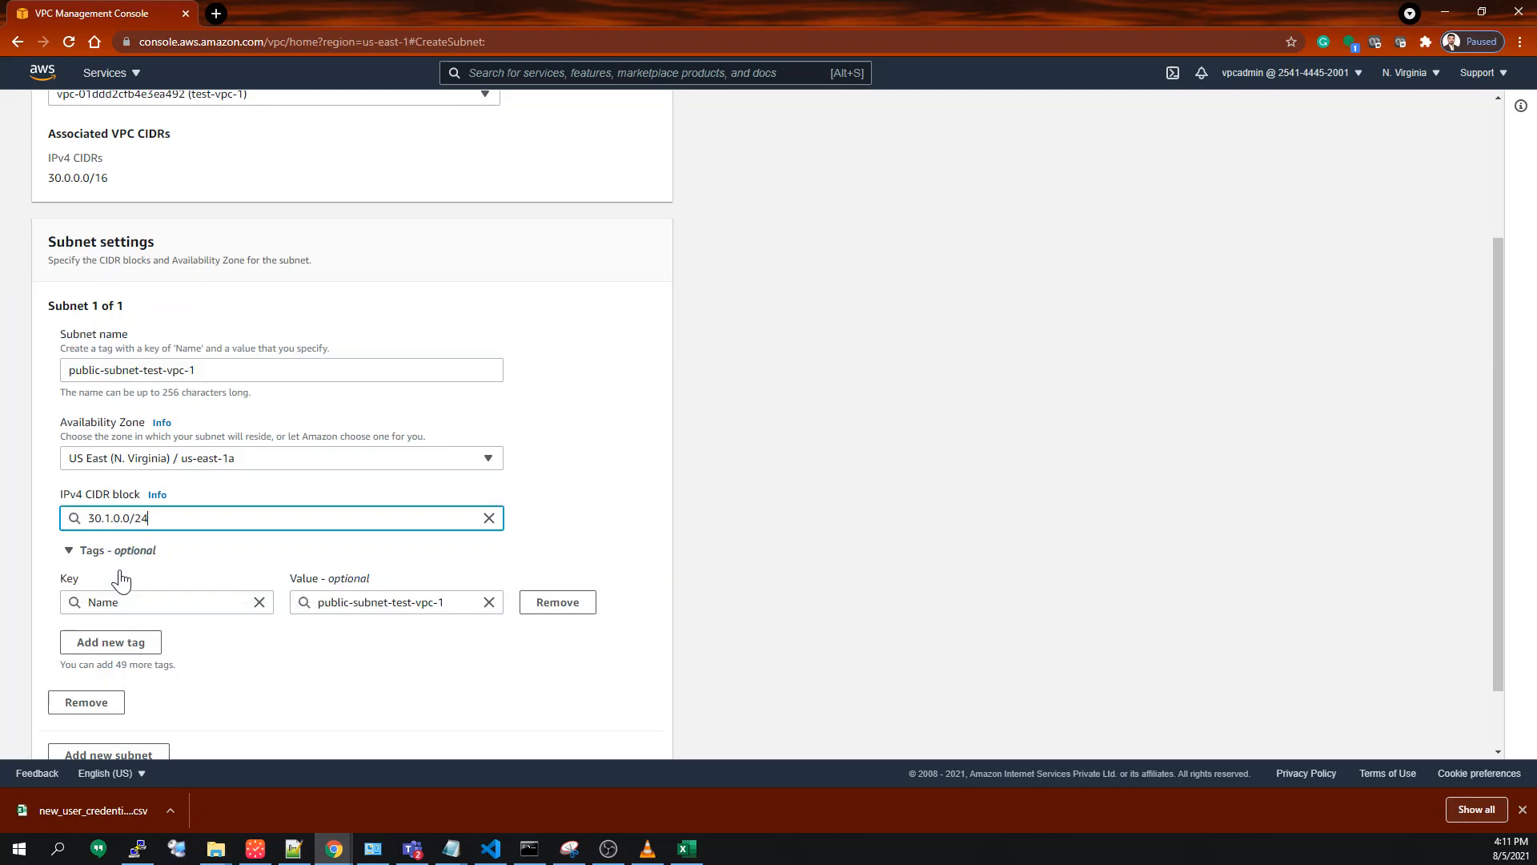
scroll(714, 561, down, 1)
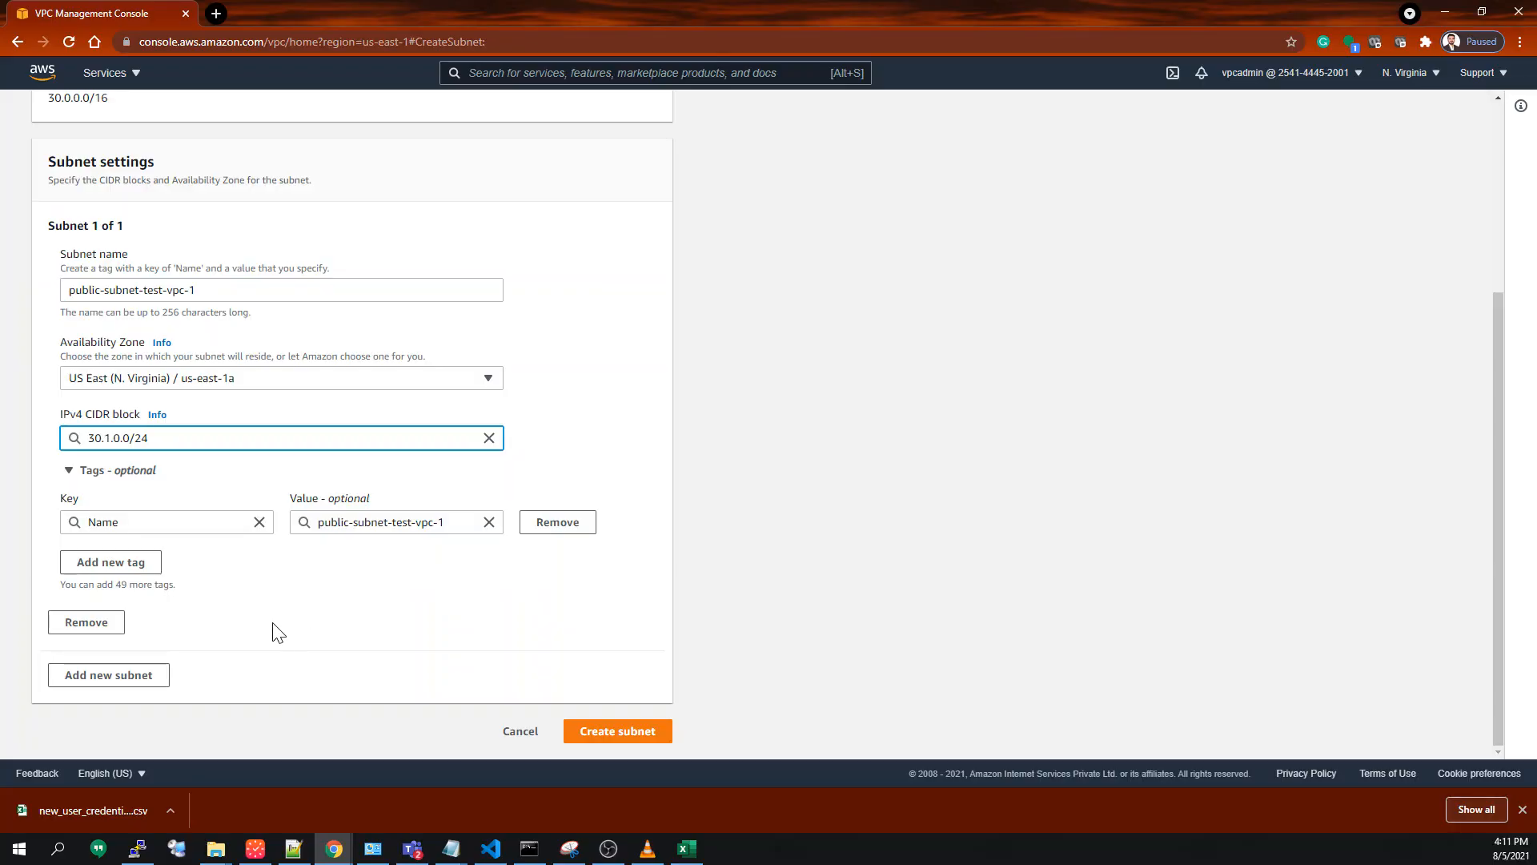
Add a second subnet named public-subnet-test-vpc-2 in availability zone us-east-1a.
click(89, 676)
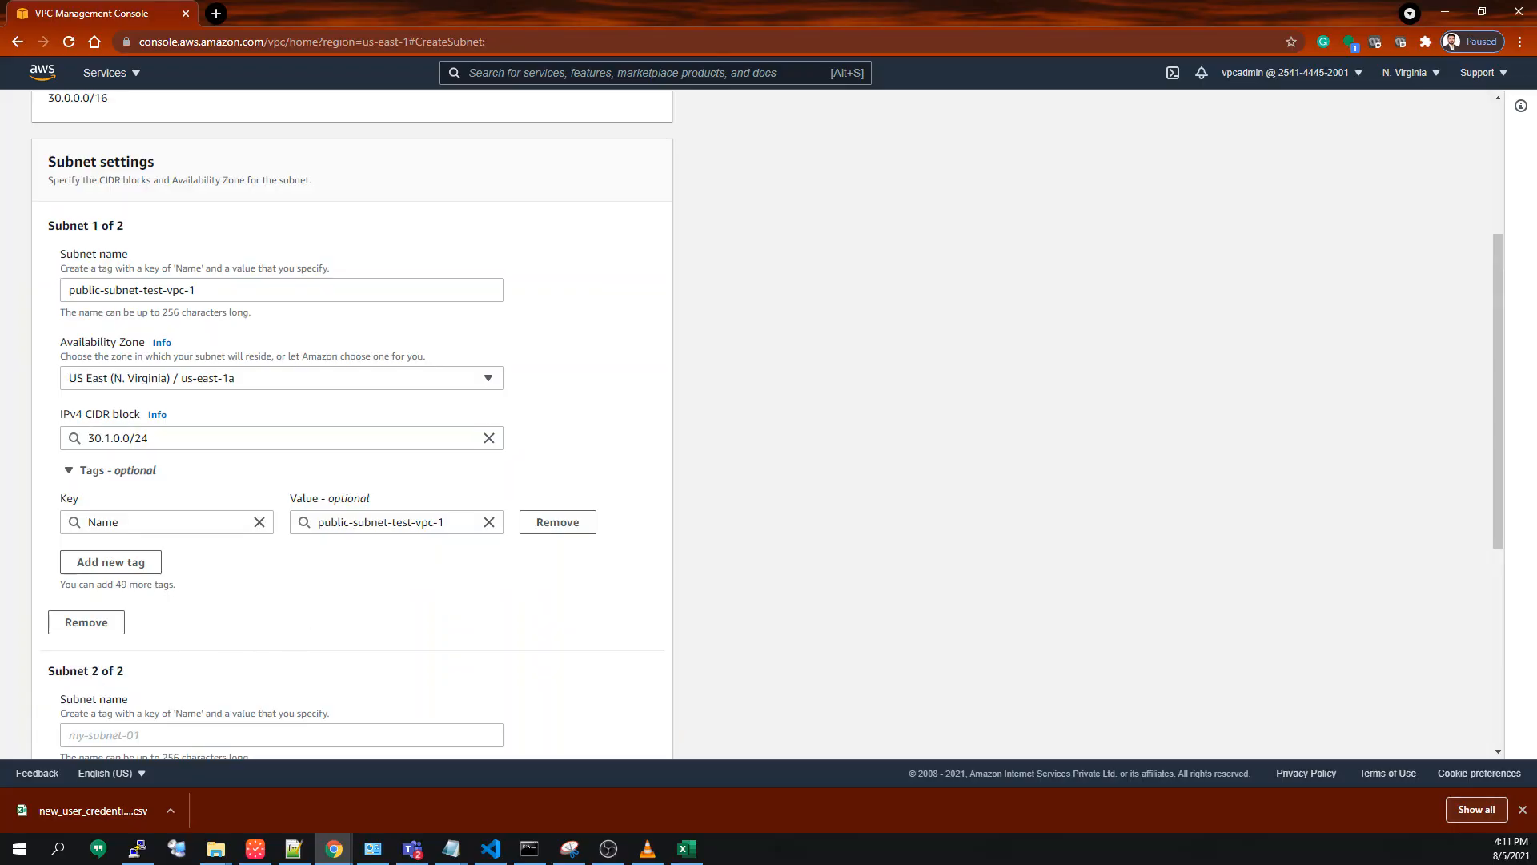
scroll(240, 632, down, 2)
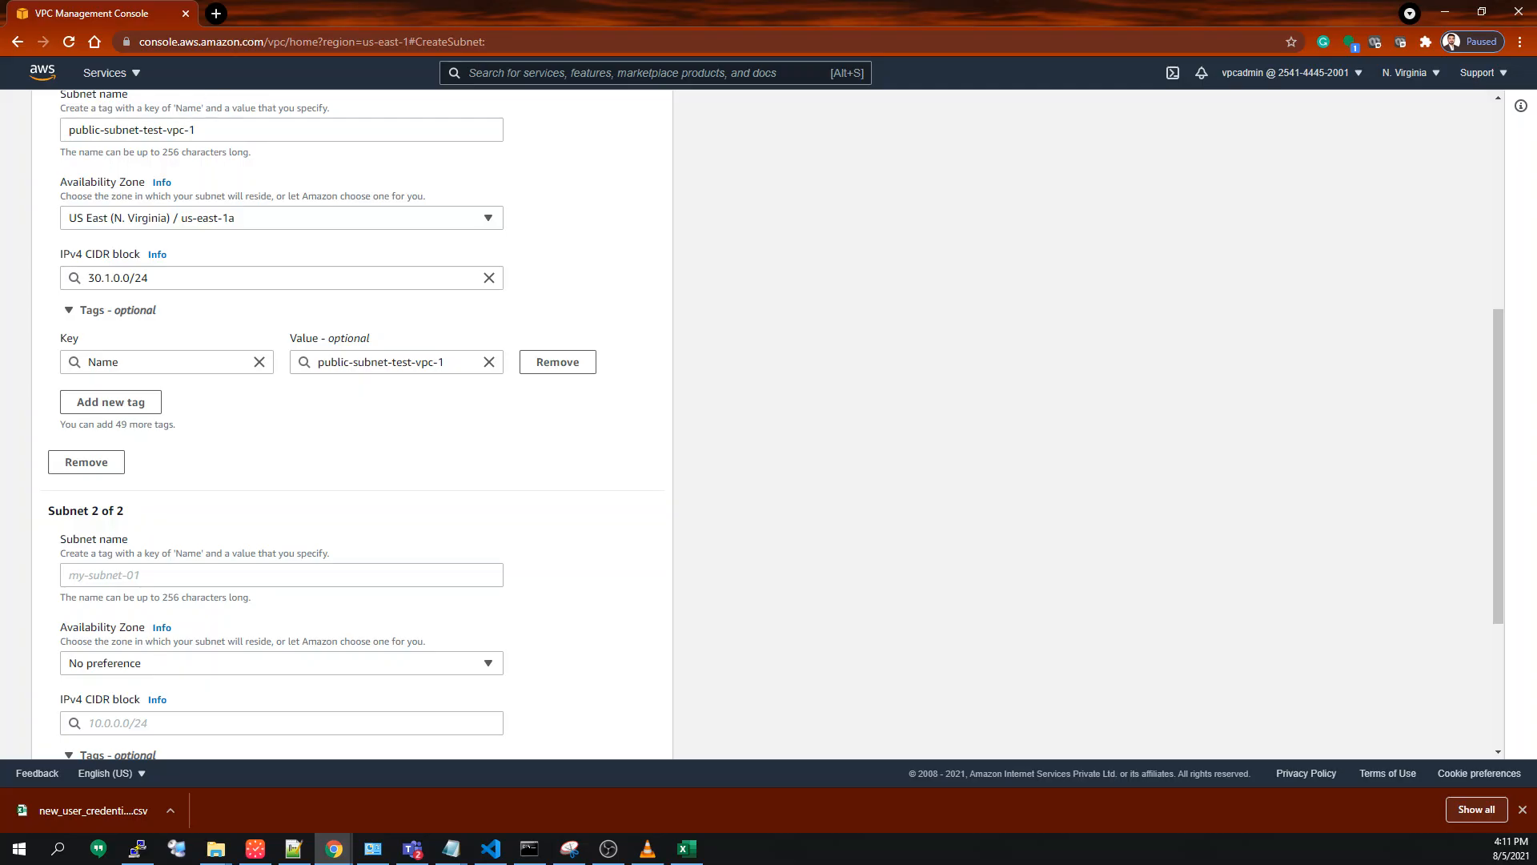
drag(200, 130, 81, 130)
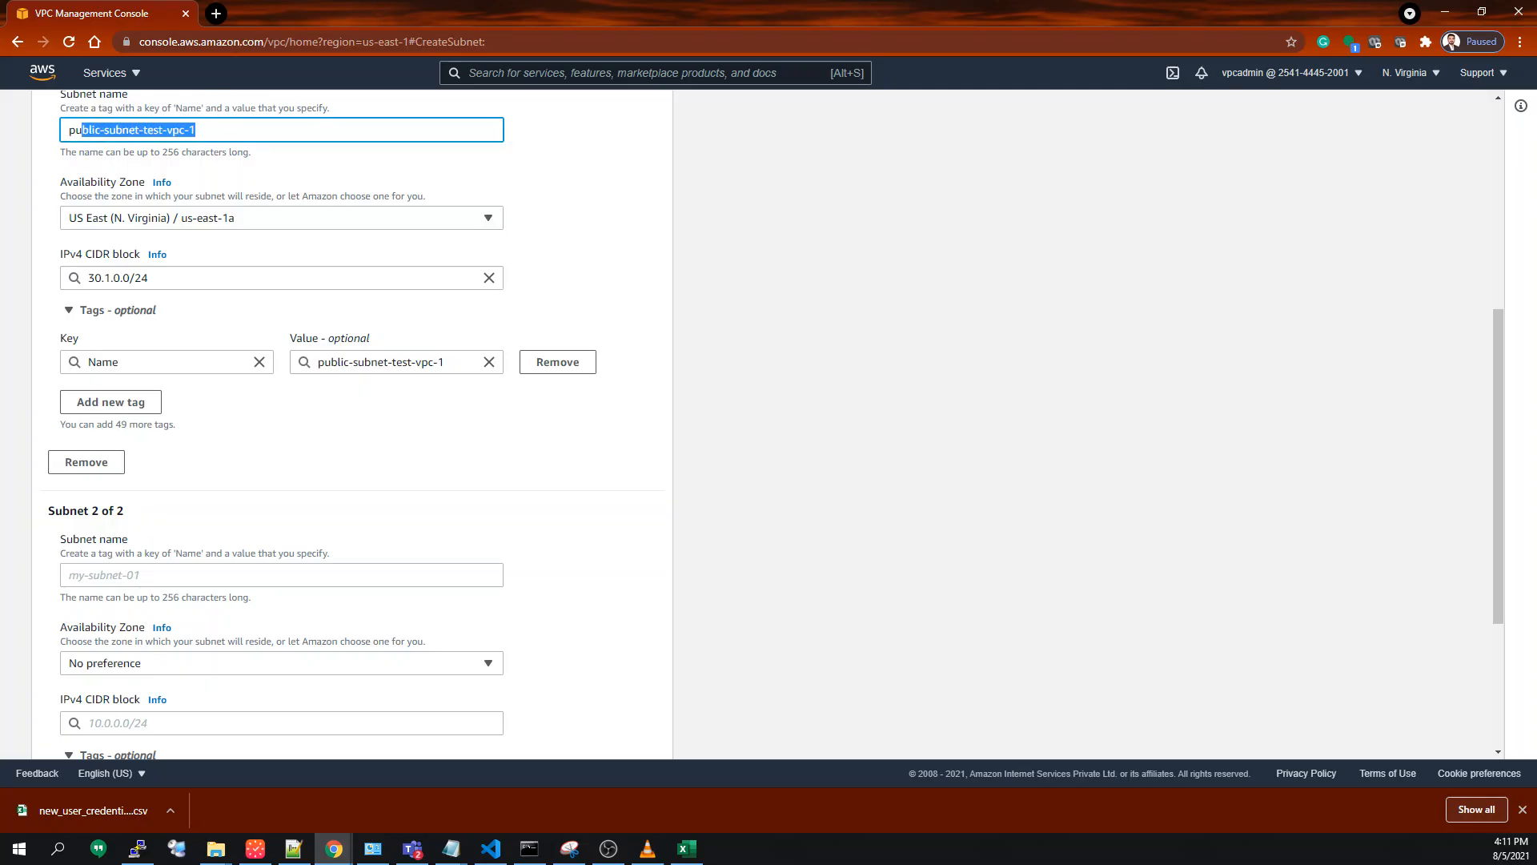
click(160, 574)
text(public-subnet-test-vpc-1)
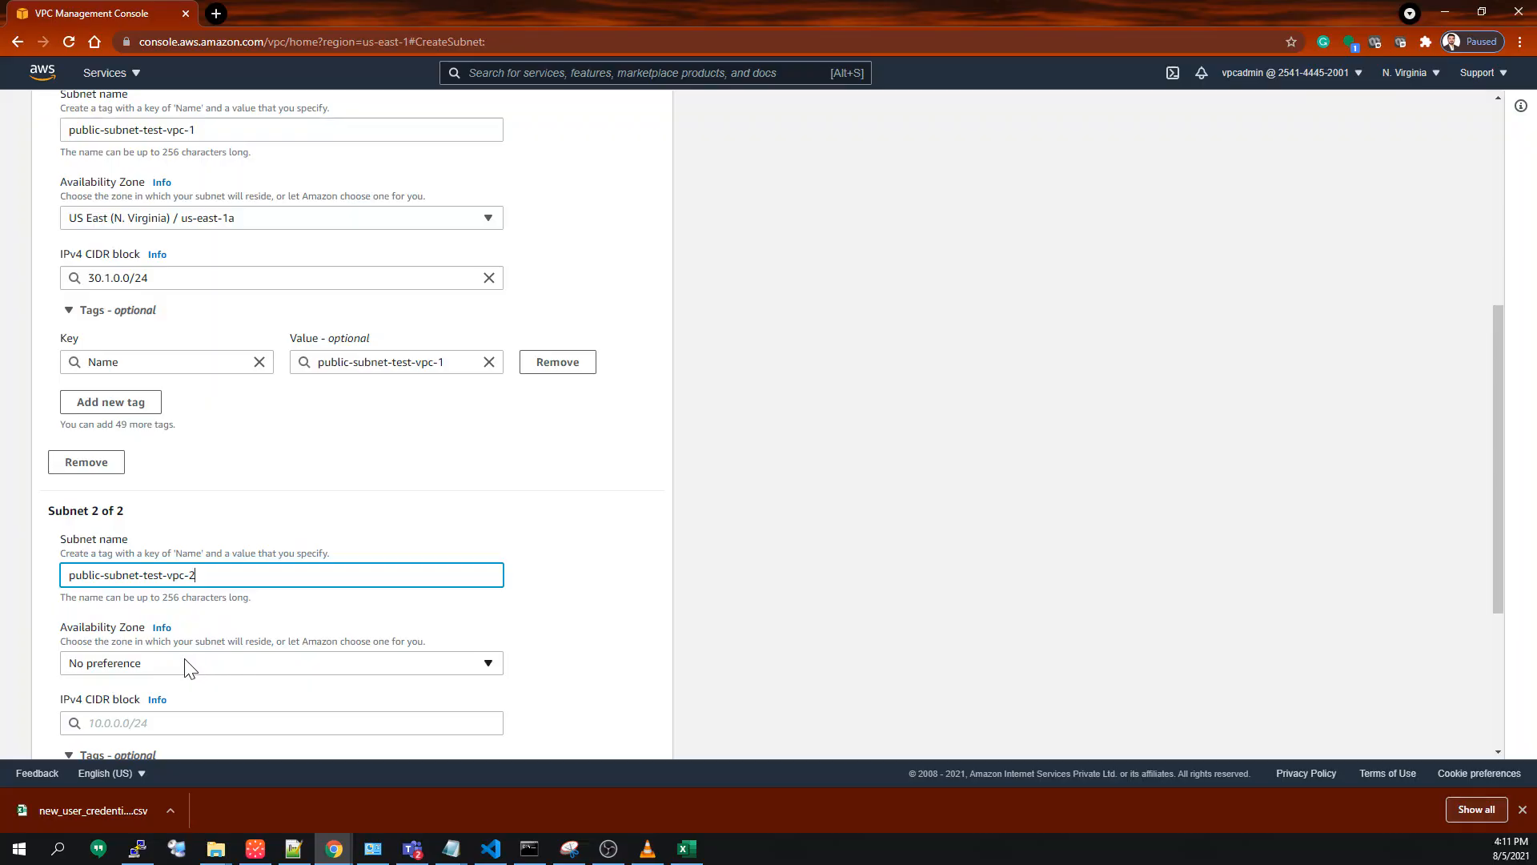
click(257, 668)
click(241, 460)
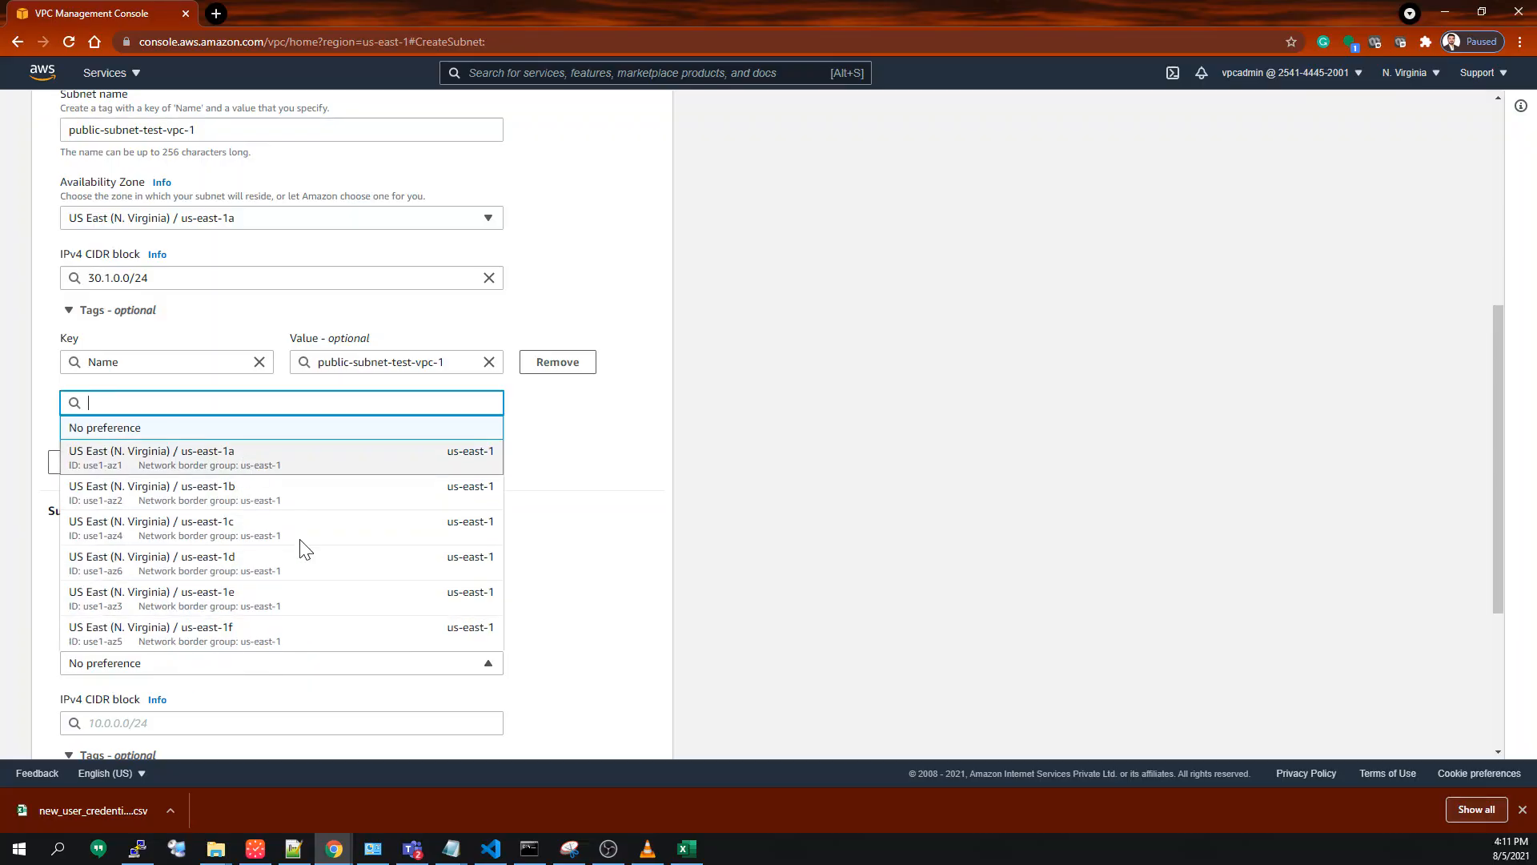
Set the second subnet's IPv4 CIDR block to 30.2.0.0/24, based on the first subnet's block, and try to create both subnets.
scroll(405, 624, down, 2)
scroll(151, 315, up, 2)
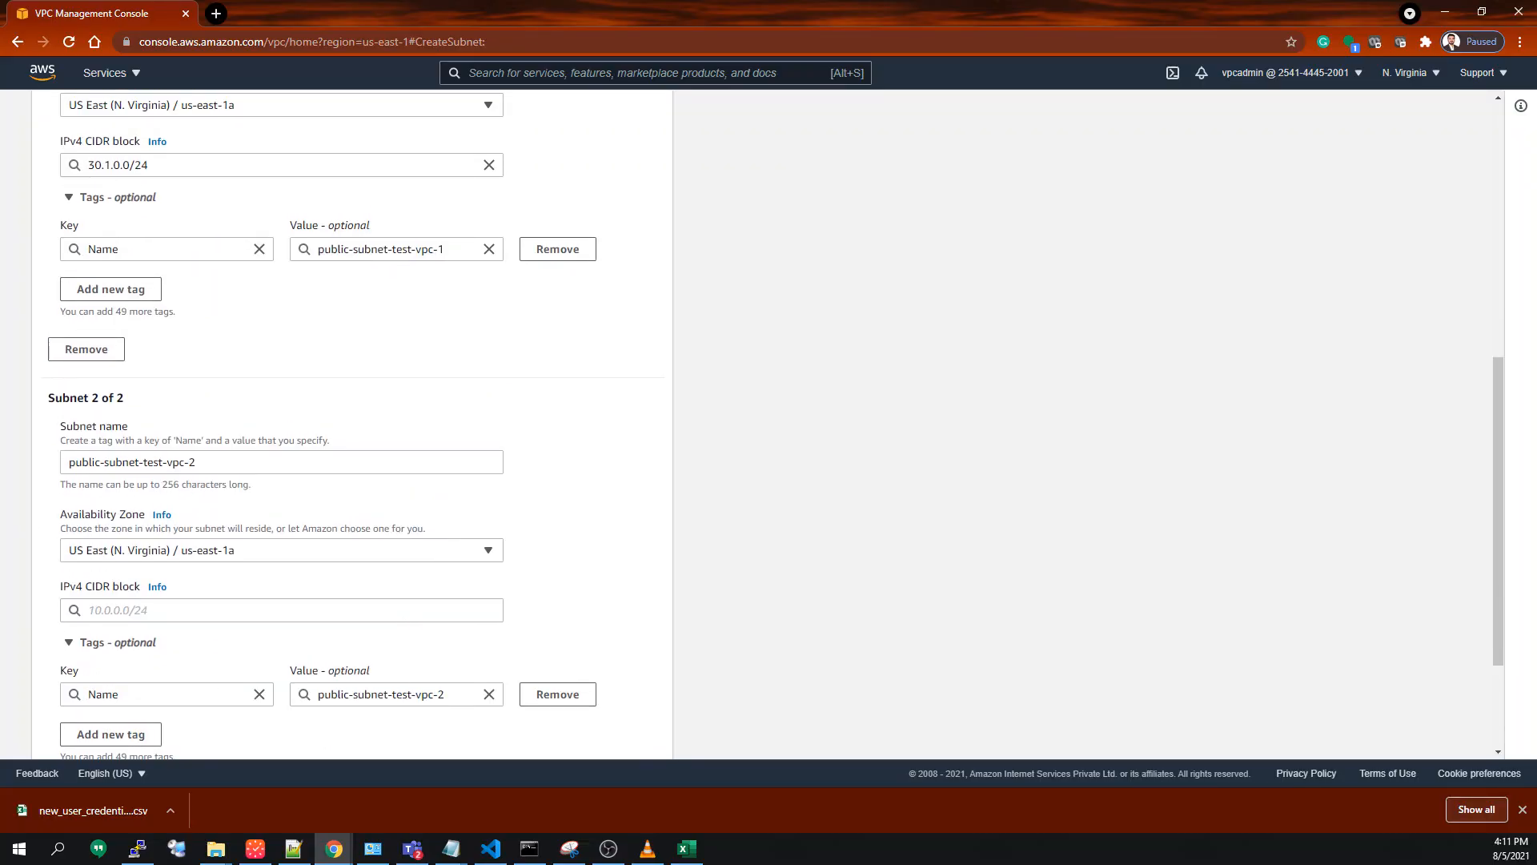
triple_click(120, 278)
key(ctrl+c)
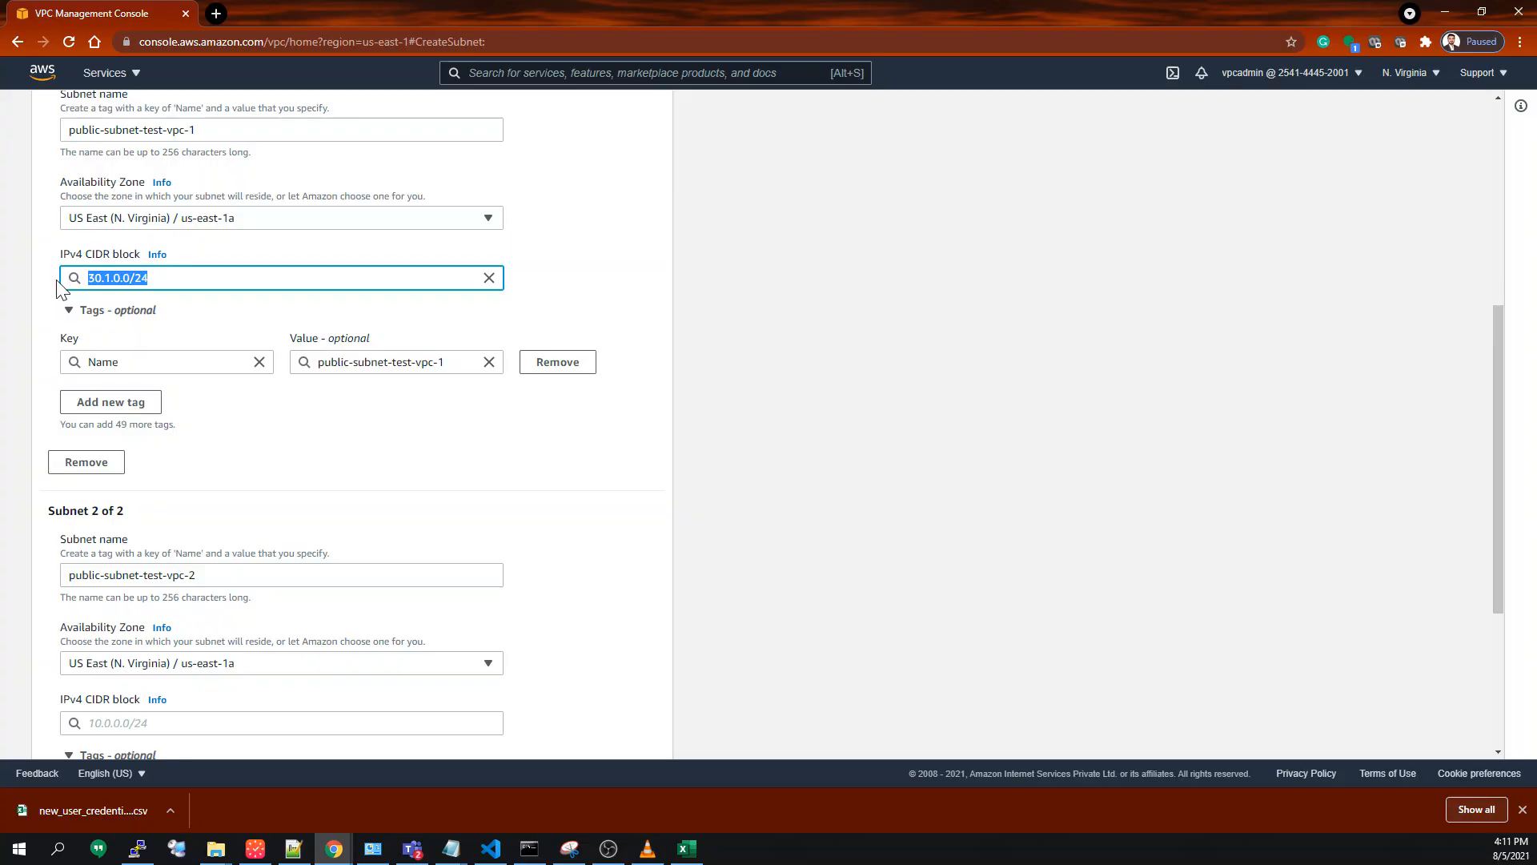
scroll(219, 632, down, 2)
click(168, 563)
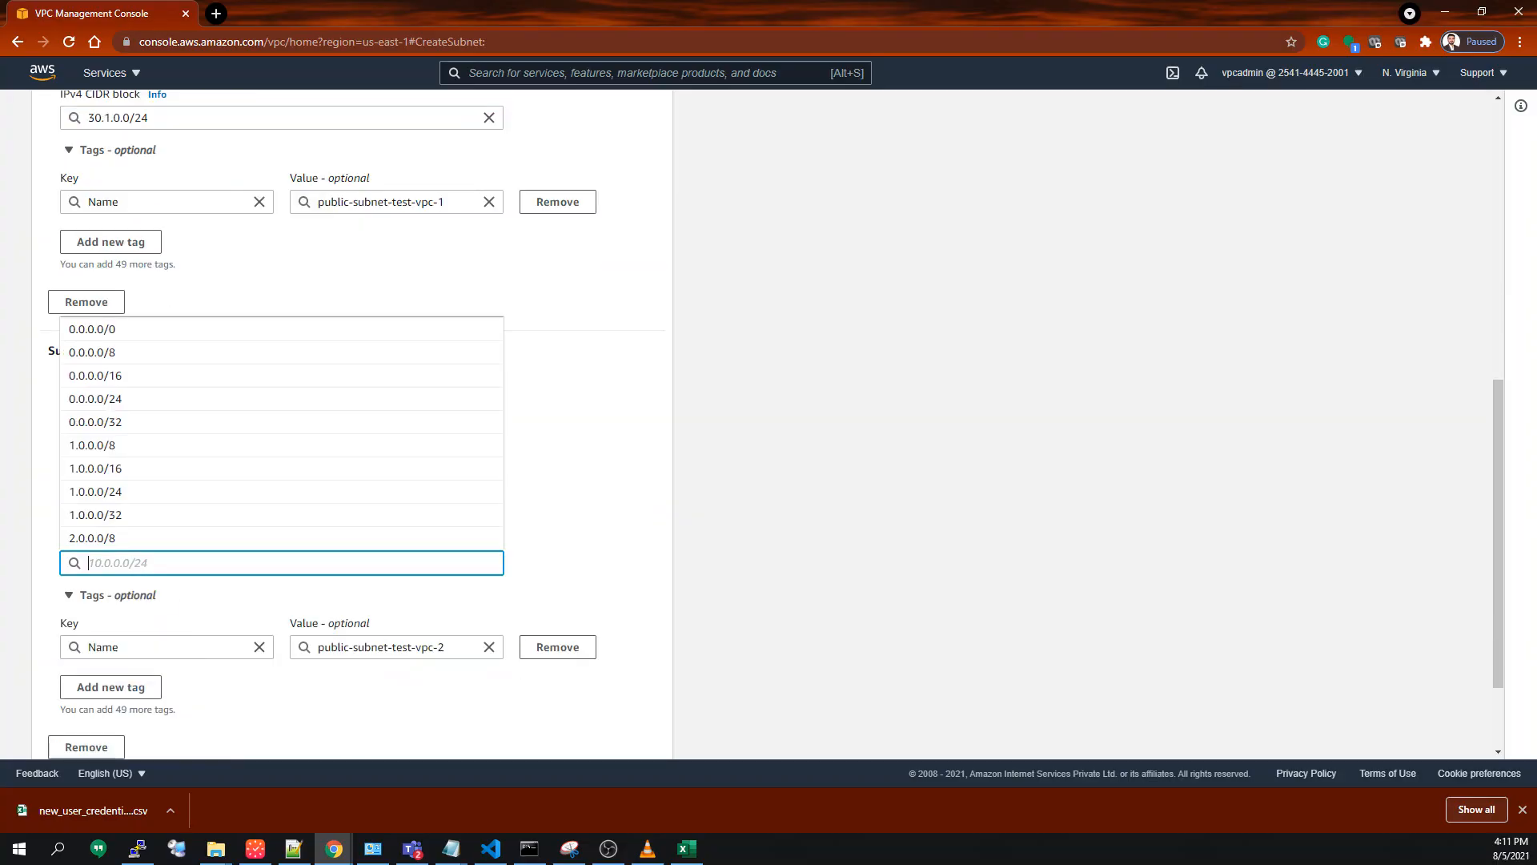
key(ctrl+v)
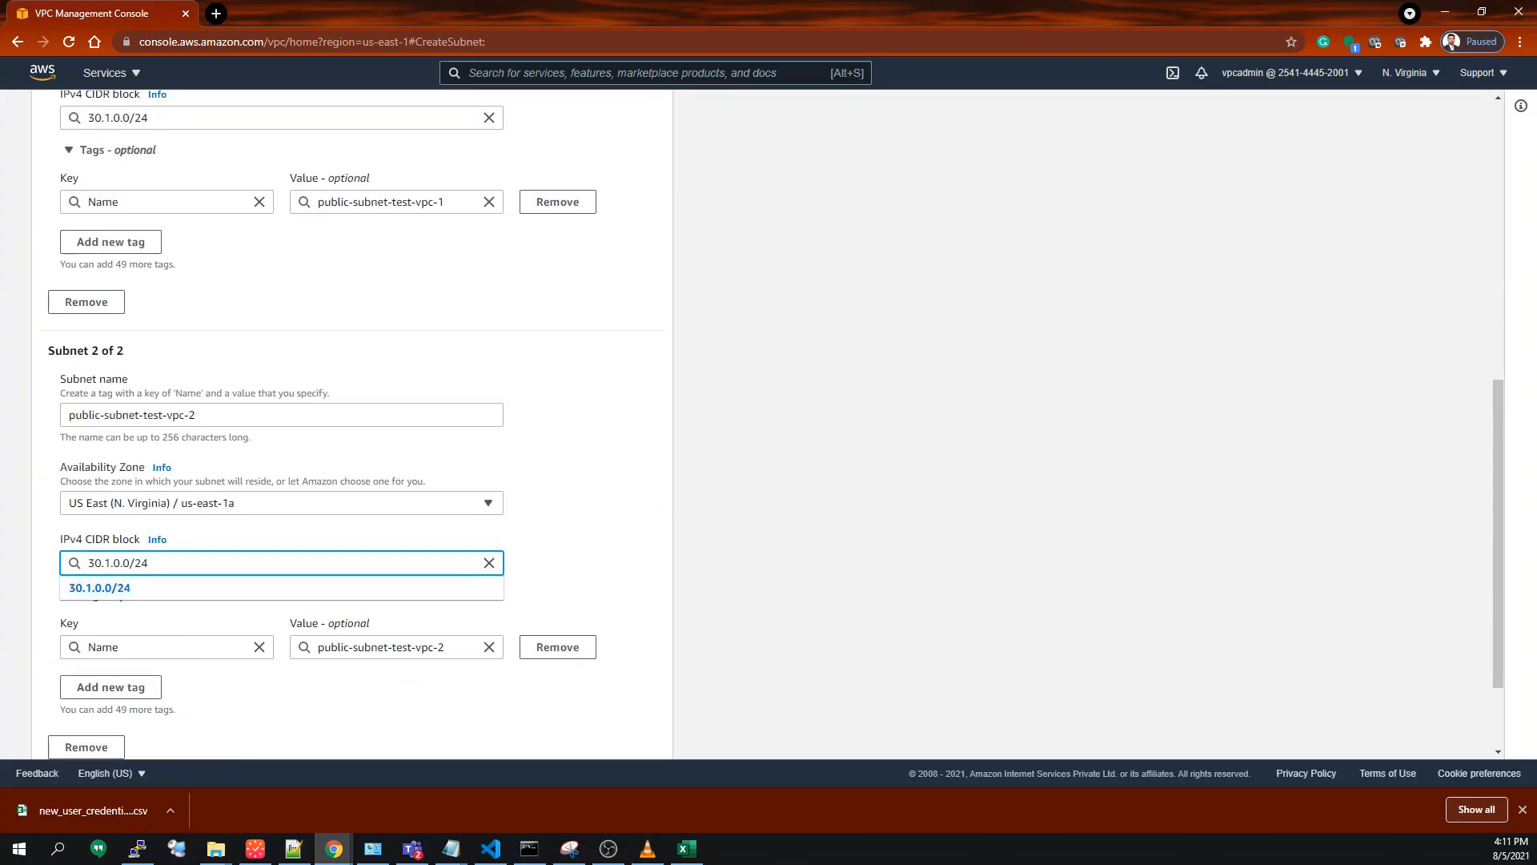
key(Left)
key(Left)
key(Left)
key(Left)
key(Left)
key(Left)
key(Left)
key(BackSpace)
text(2)
click(659, 547)
scroll(532, 569, down, 1)
scroll(240, 632, down, 1)
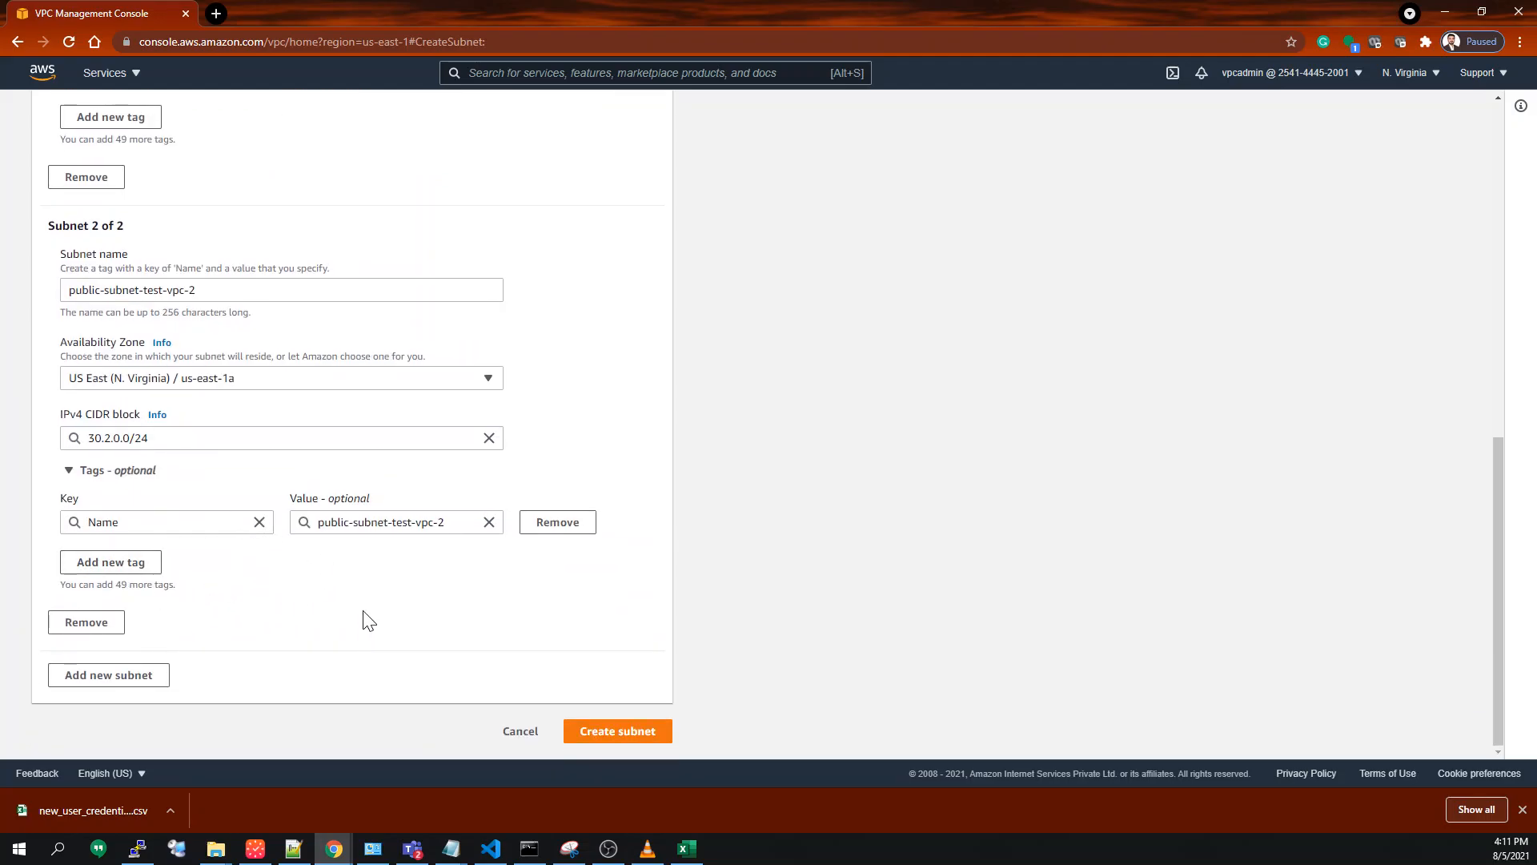
click(608, 748)
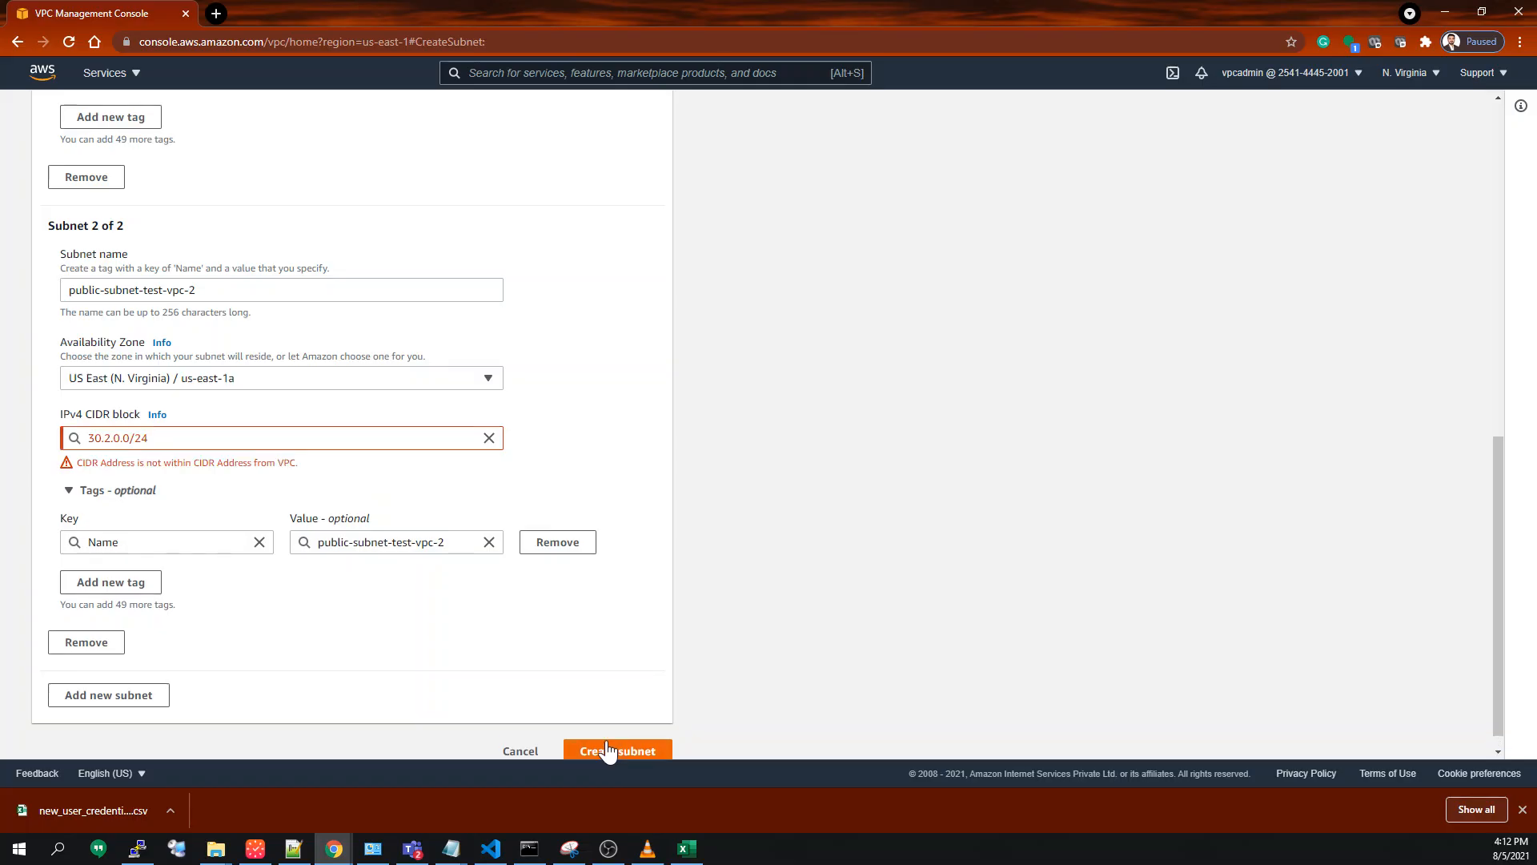
Correct the first subnet's IPv4 CIDR block to 30.0.1.0/24.
scroll(315, 596, up, 3)
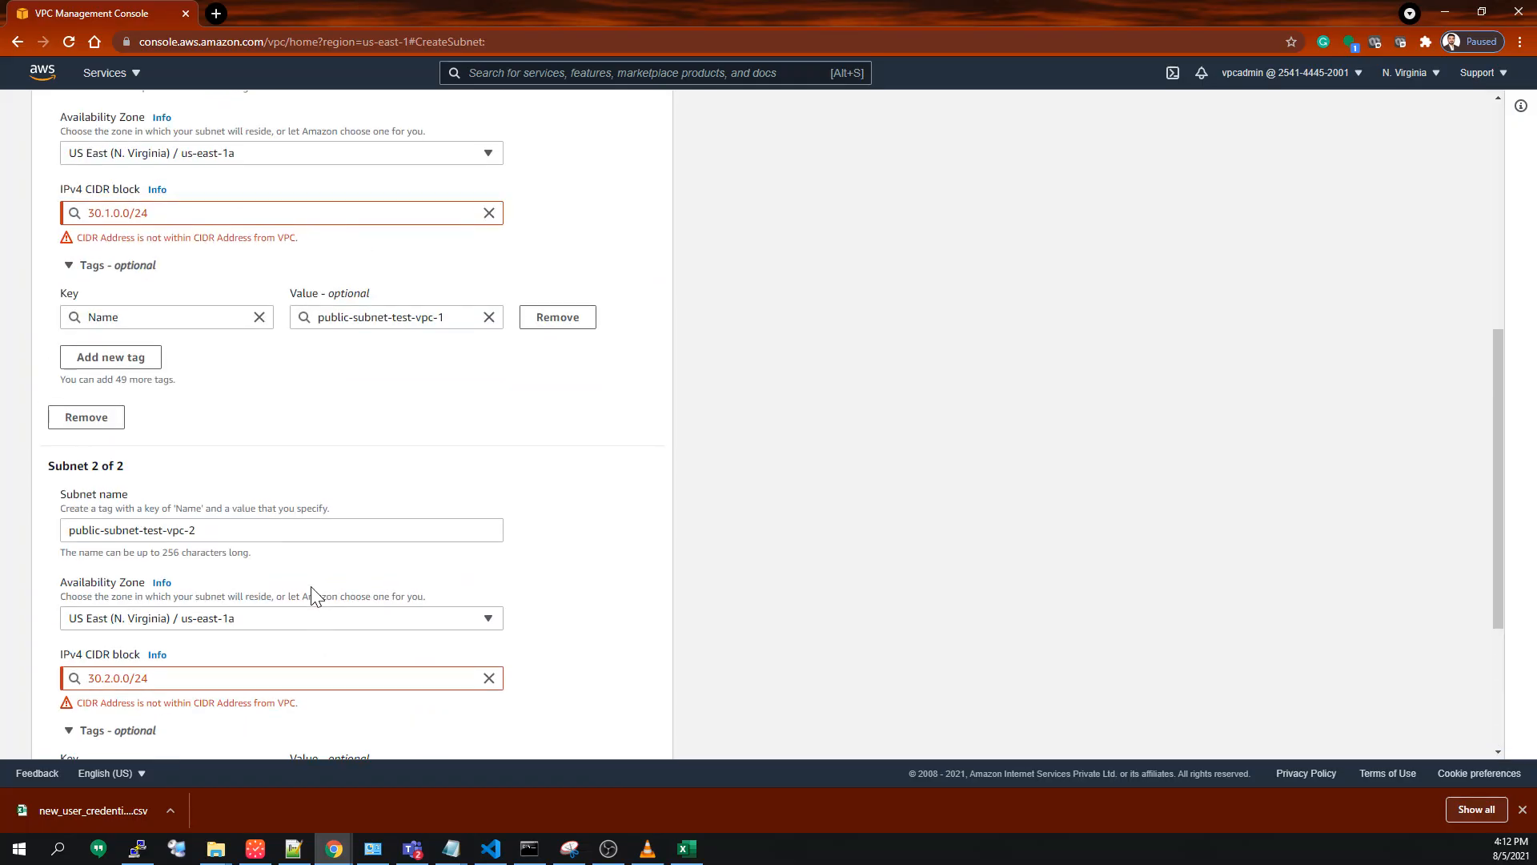
scroll(313, 596, up, 1)
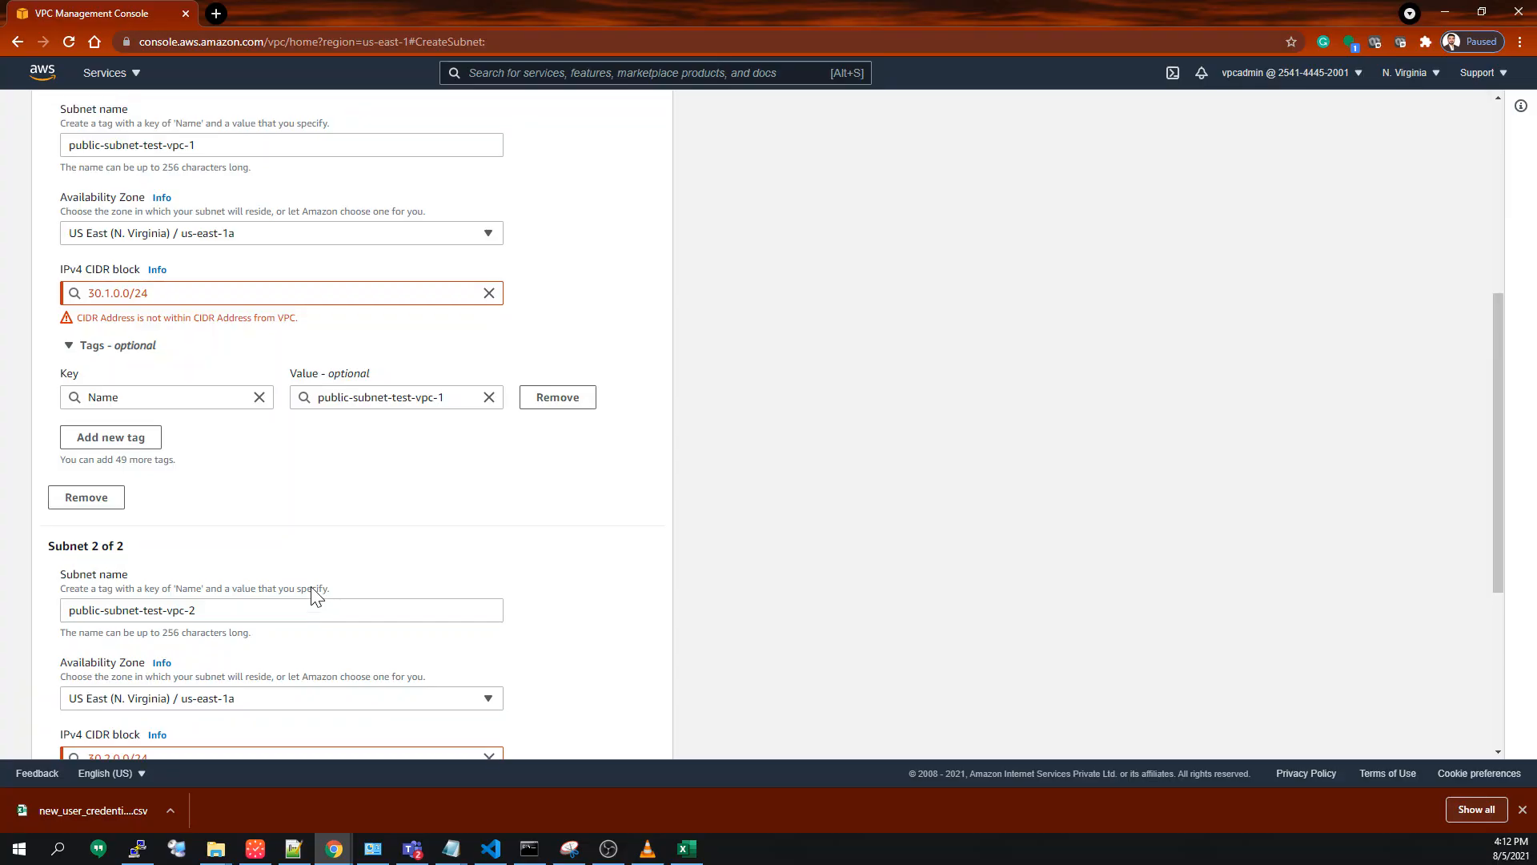
scroll(352, 425, up, 2)
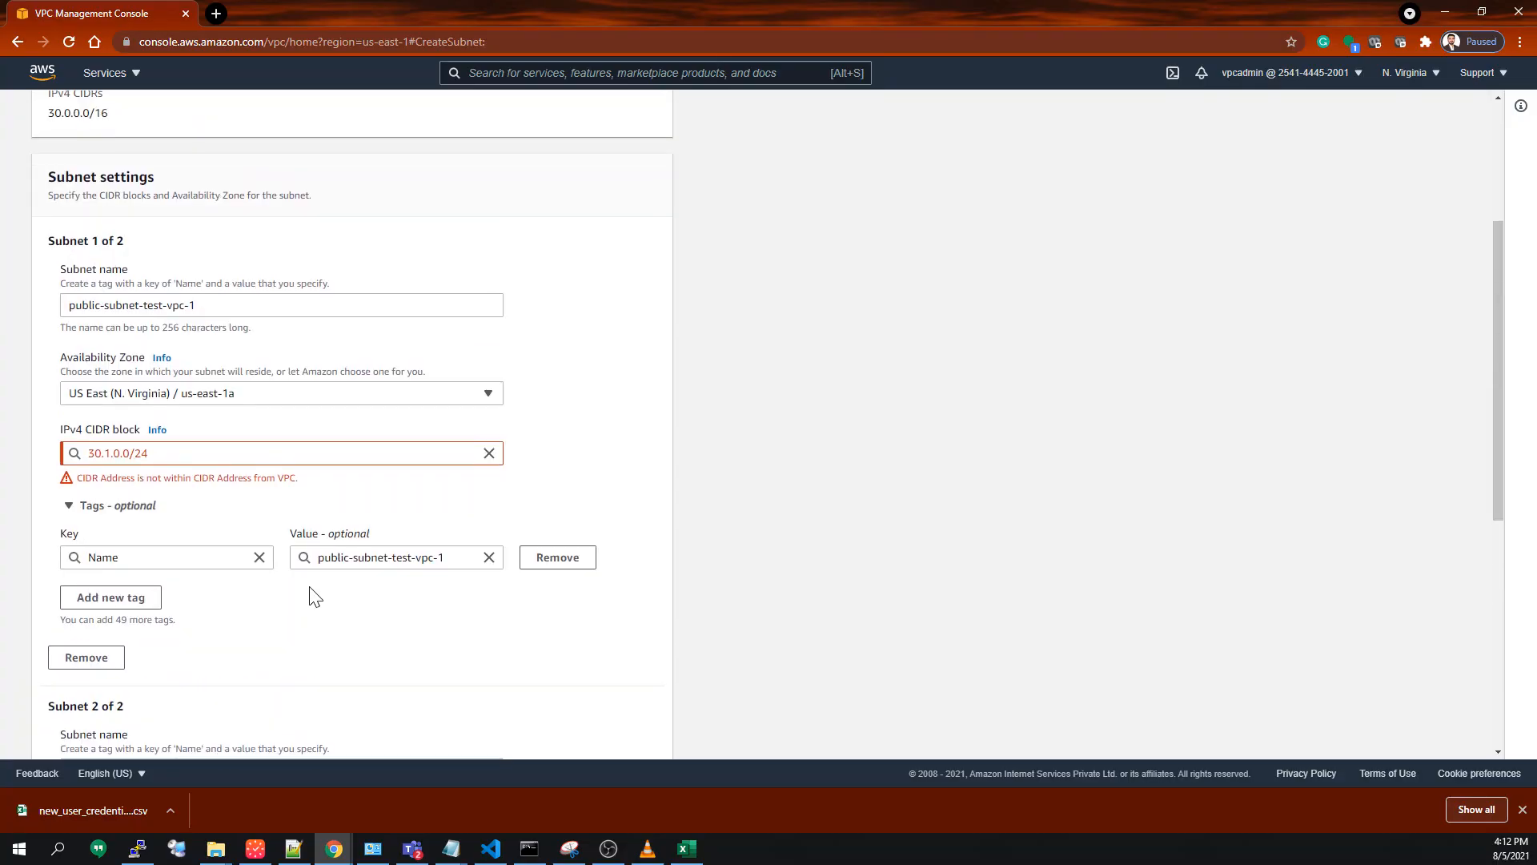
click(104, 453)
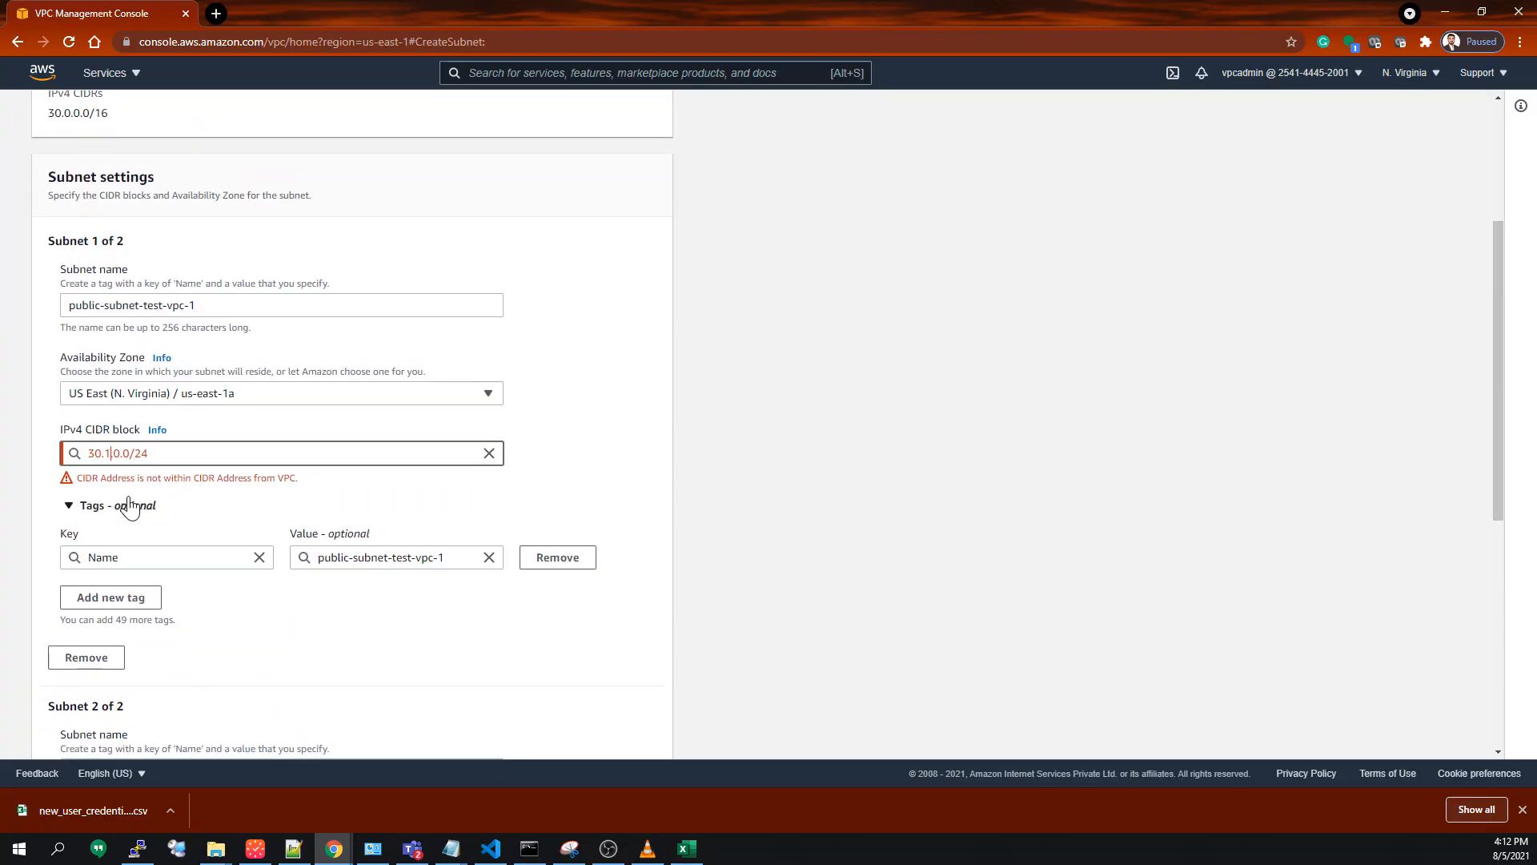
key(BackSpace)
key(BackSpace)
text(0.)
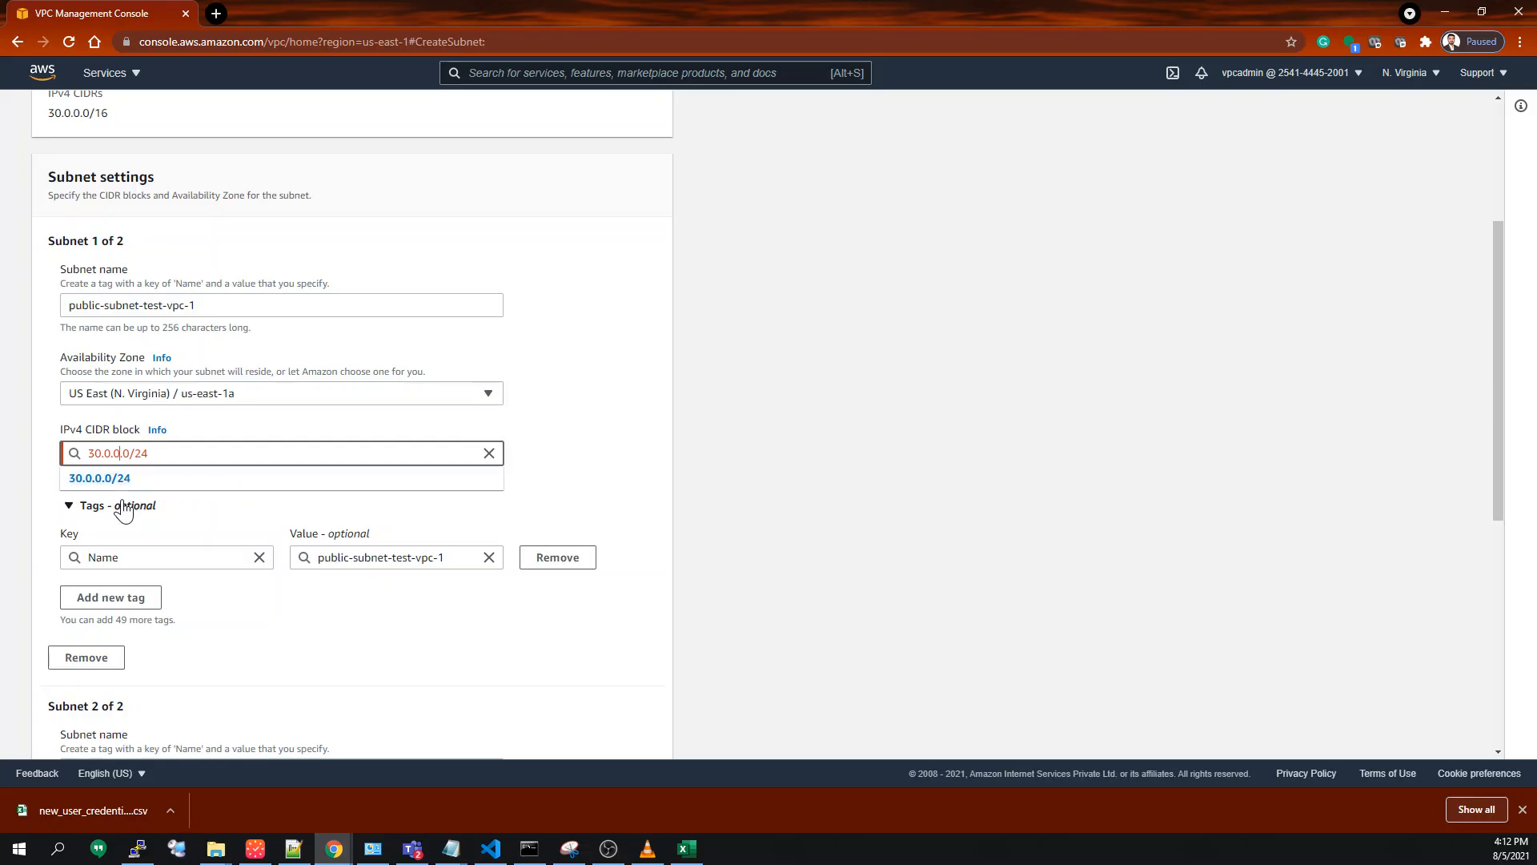
key(BackSpace)
text(1)
Correct the second subnet's IPv4 CIDR block to 30.0.2.0/24 and create both subnets.
scroll(391, 669, down, 2)
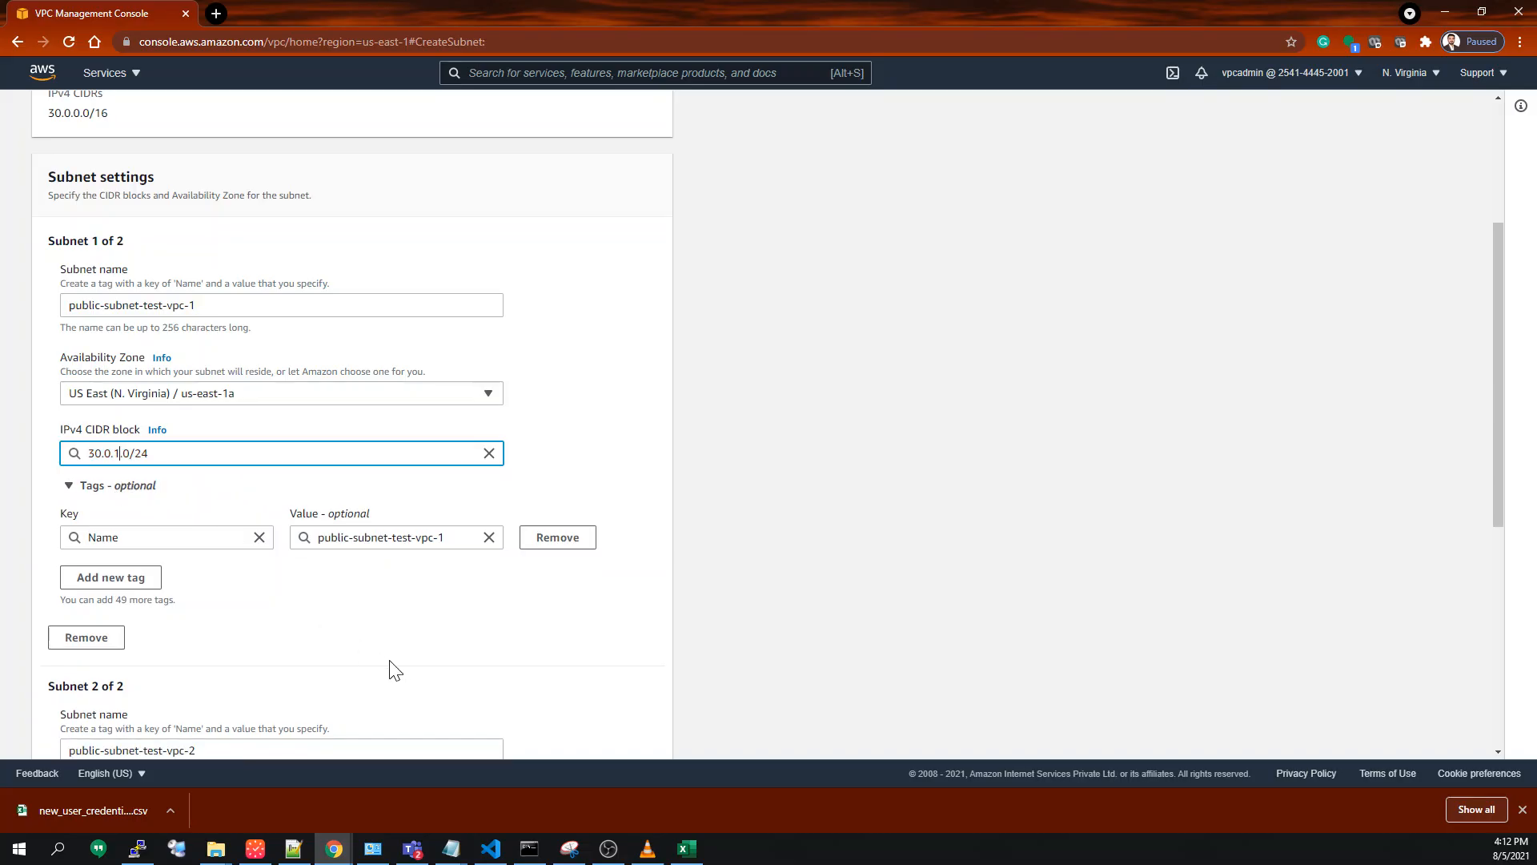
scroll(224, 679, down, 1)
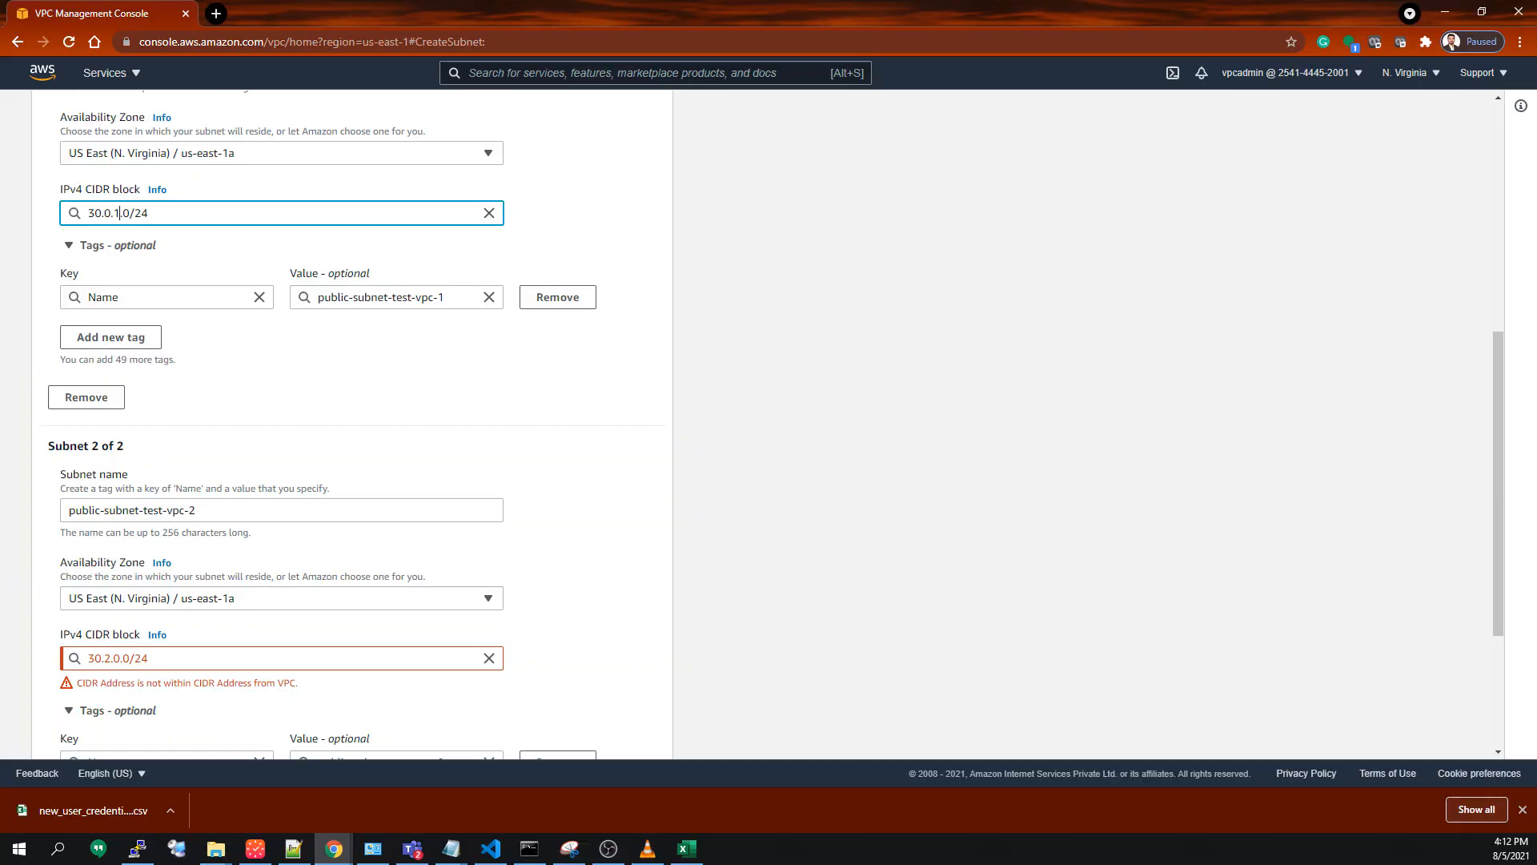
click(111, 658)
key(BackSpace)
text(0)
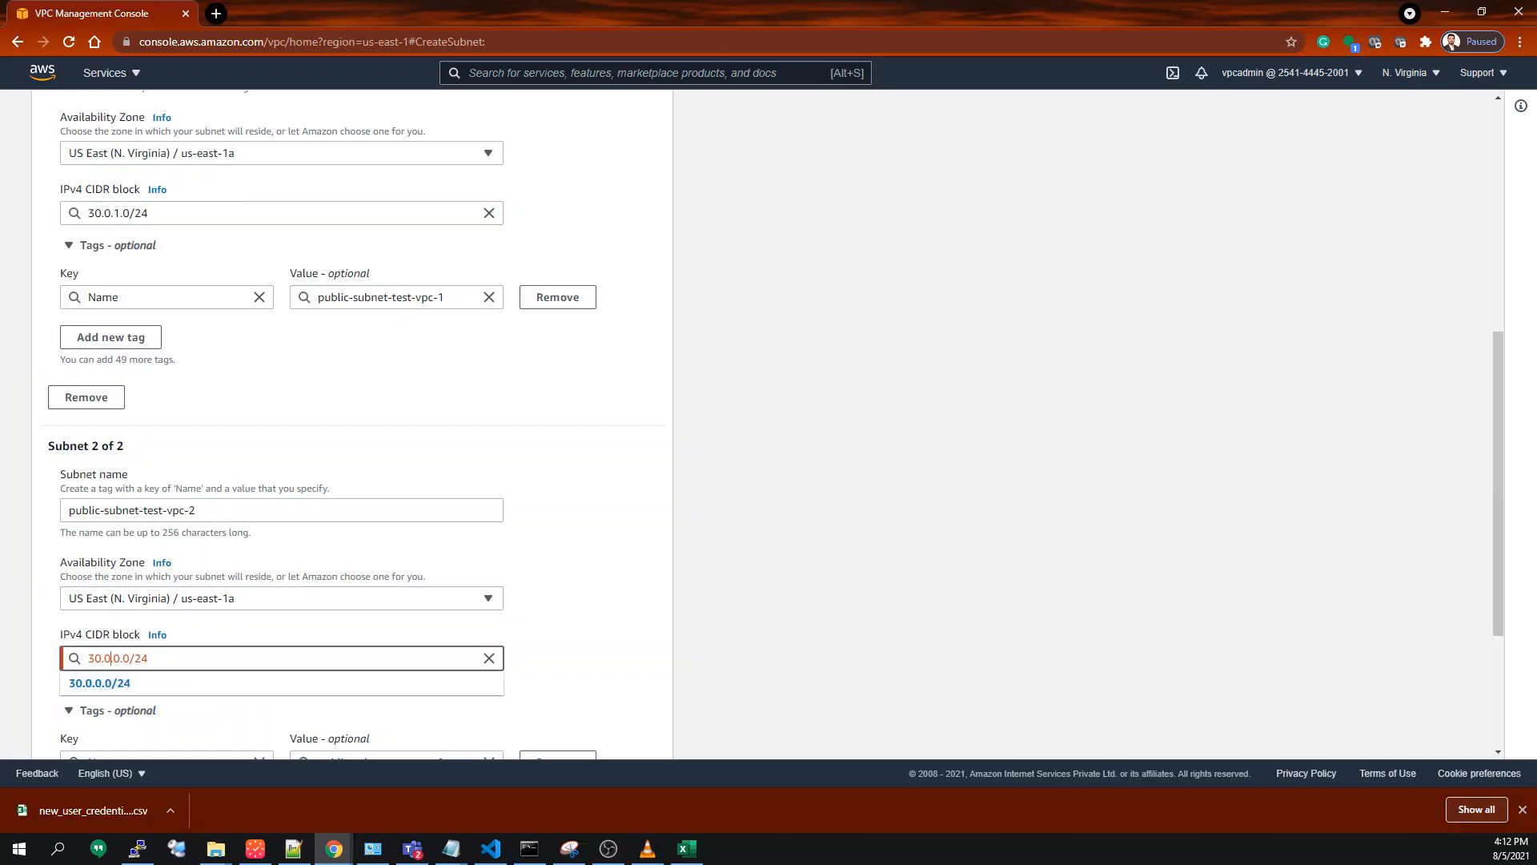
key(BackSpace)
text(2)
click(610, 613)
scroll(610, 613, down, 3)
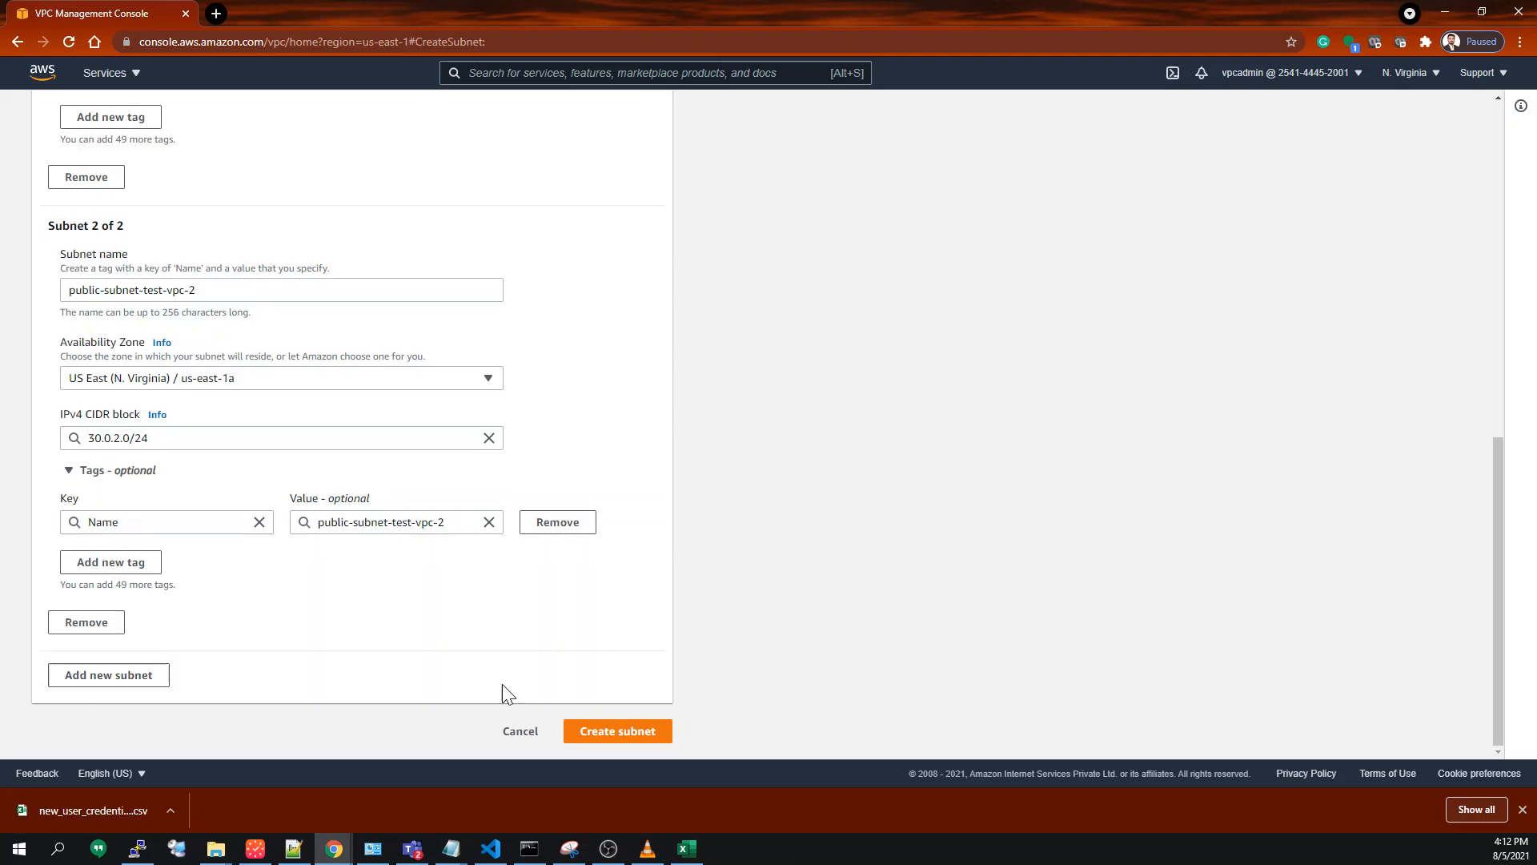
click(607, 732)
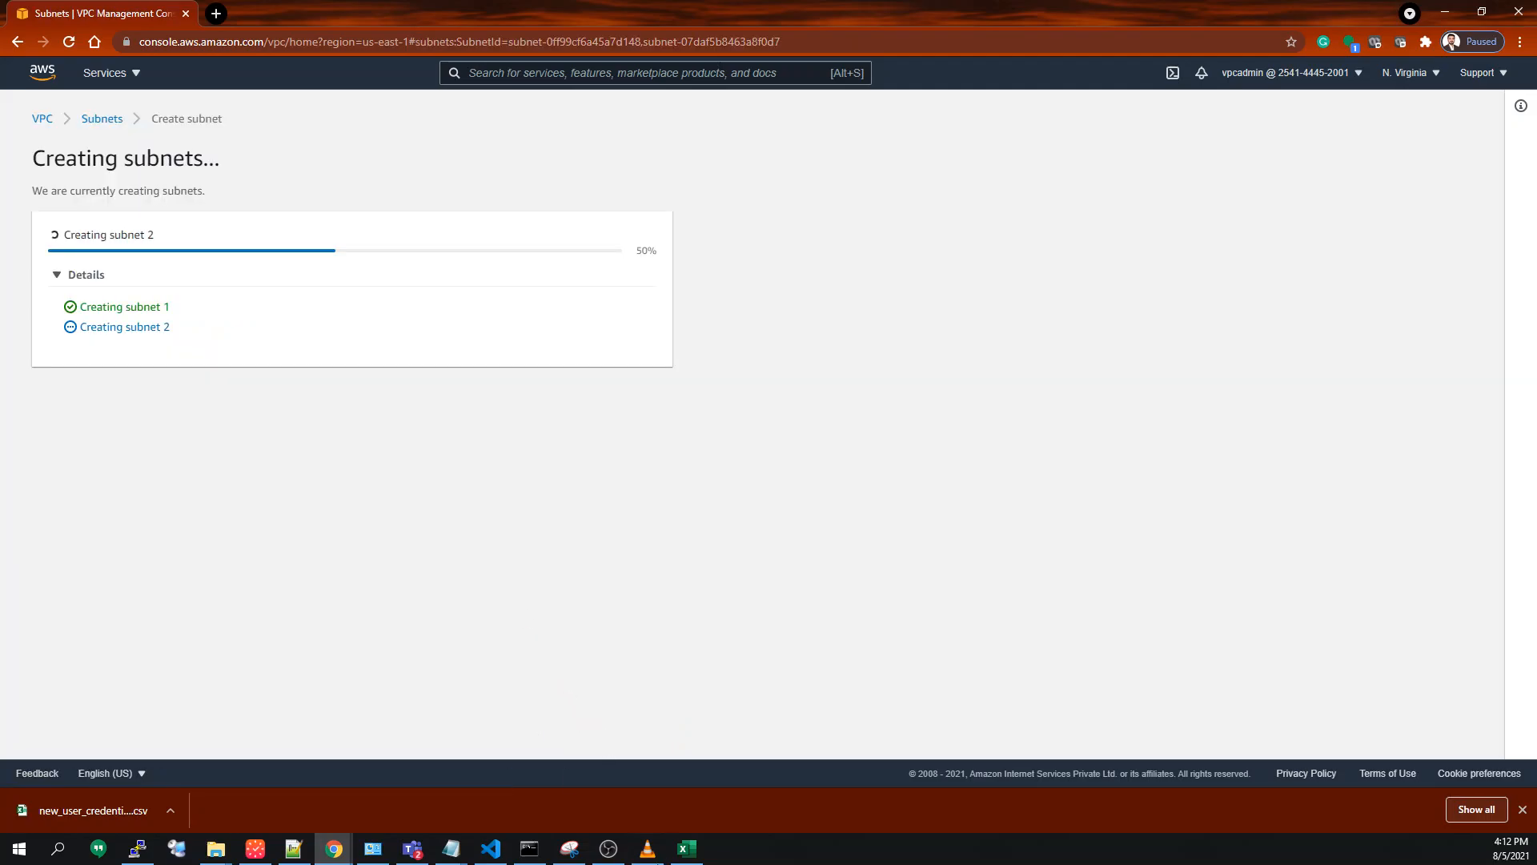
Switch to the Excel subnet plan and correct the first public subnet in C3 to 30.0.1.0/24.
click(686, 851)
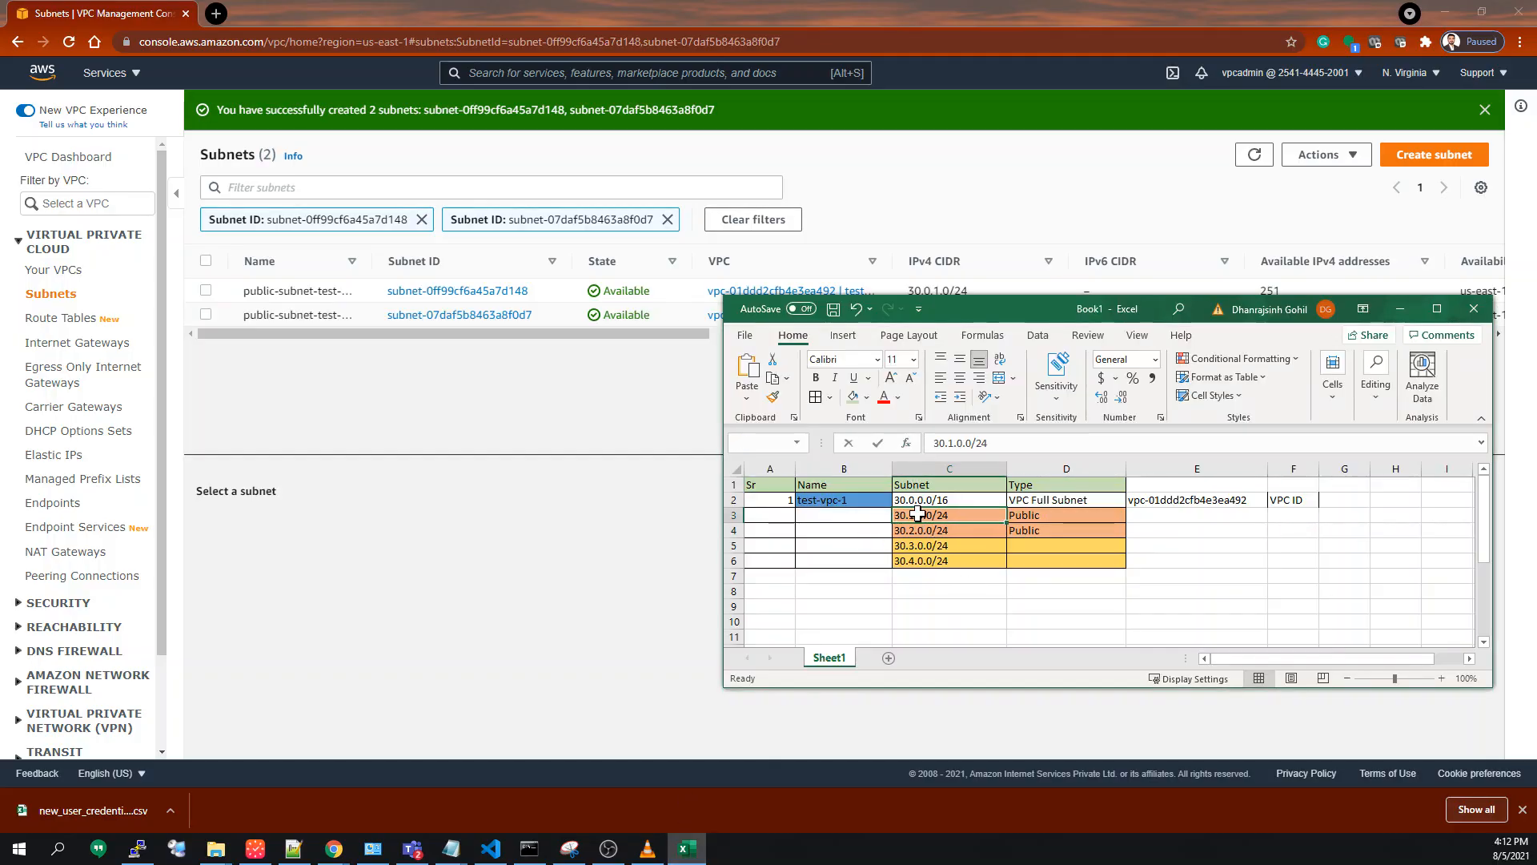
double_click(918, 515)
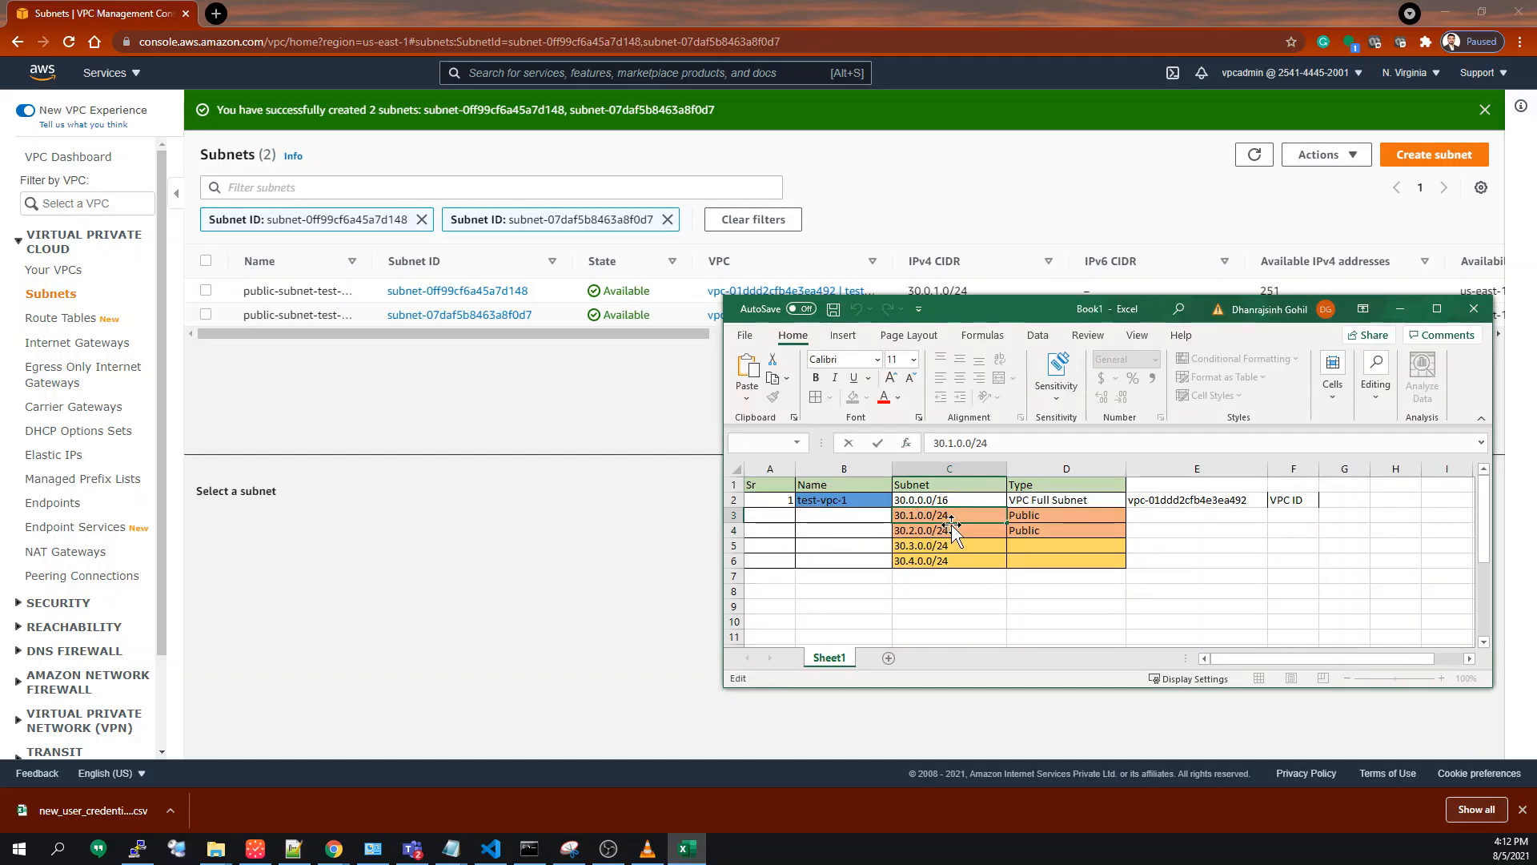
key(BackSpace)
text(0)
key(Right)
key(Right)
key(BackSpace)
text(1)
key(Return)
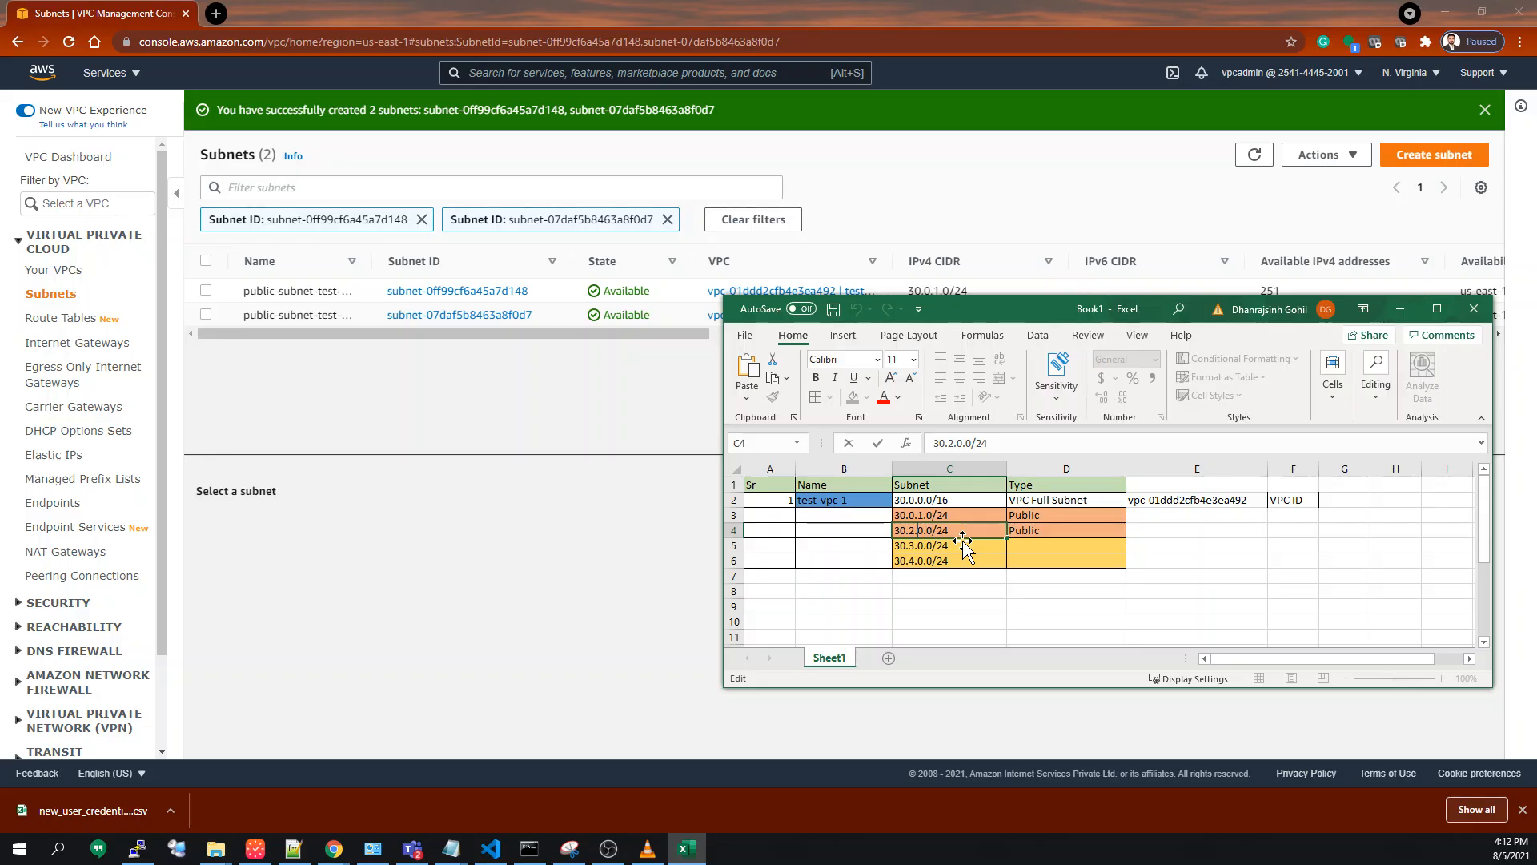
Correct the second public subnet in cell C4 to 30.0.2.0/24.
key(BackSpace)
text(0)
key(BackSpace)
text(2)
Correct the subnet range in cell C5 to 30.0.3.0/24.
double_click(918, 545)
key(BackSpace)
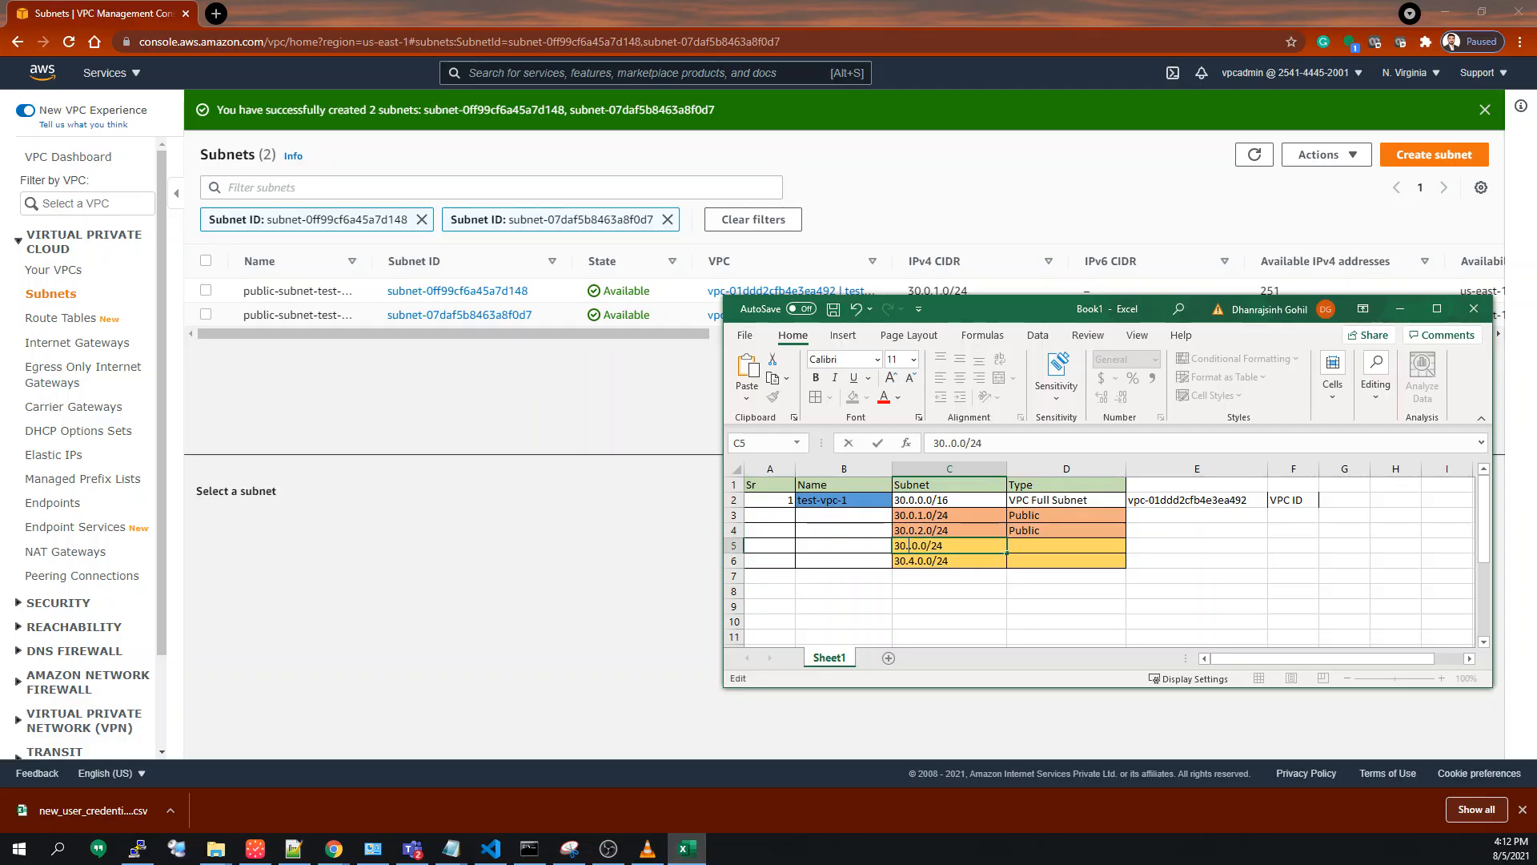
text(0)
key(BackSpace)
text(3)
key(Return)
Correct the last planned subnet range in cell C6 to 30.0.4.0/24.
double_click(919, 562)
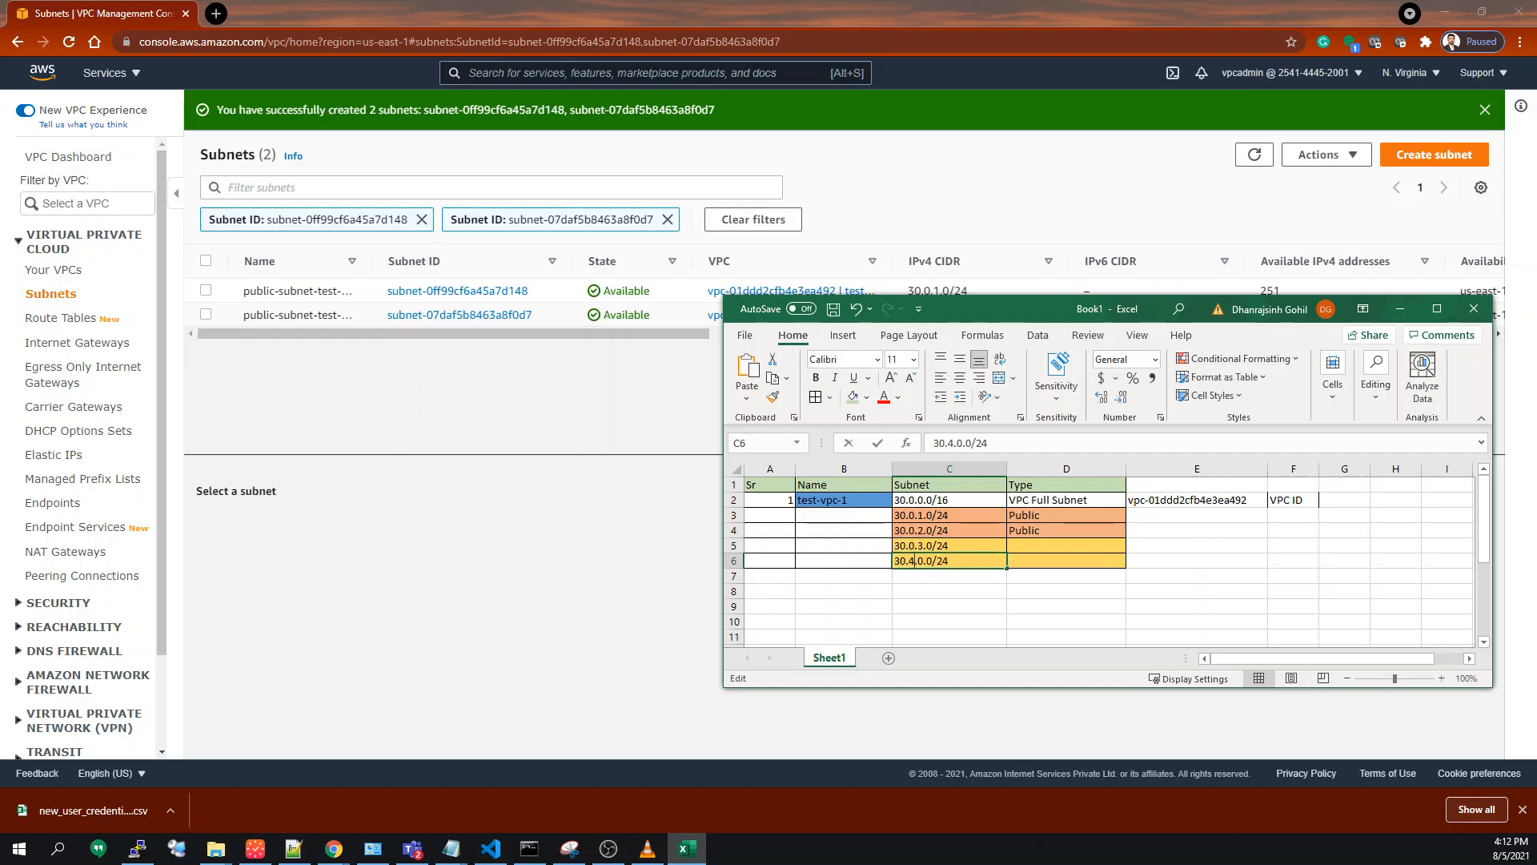
key(BackSpace)
text(0.)
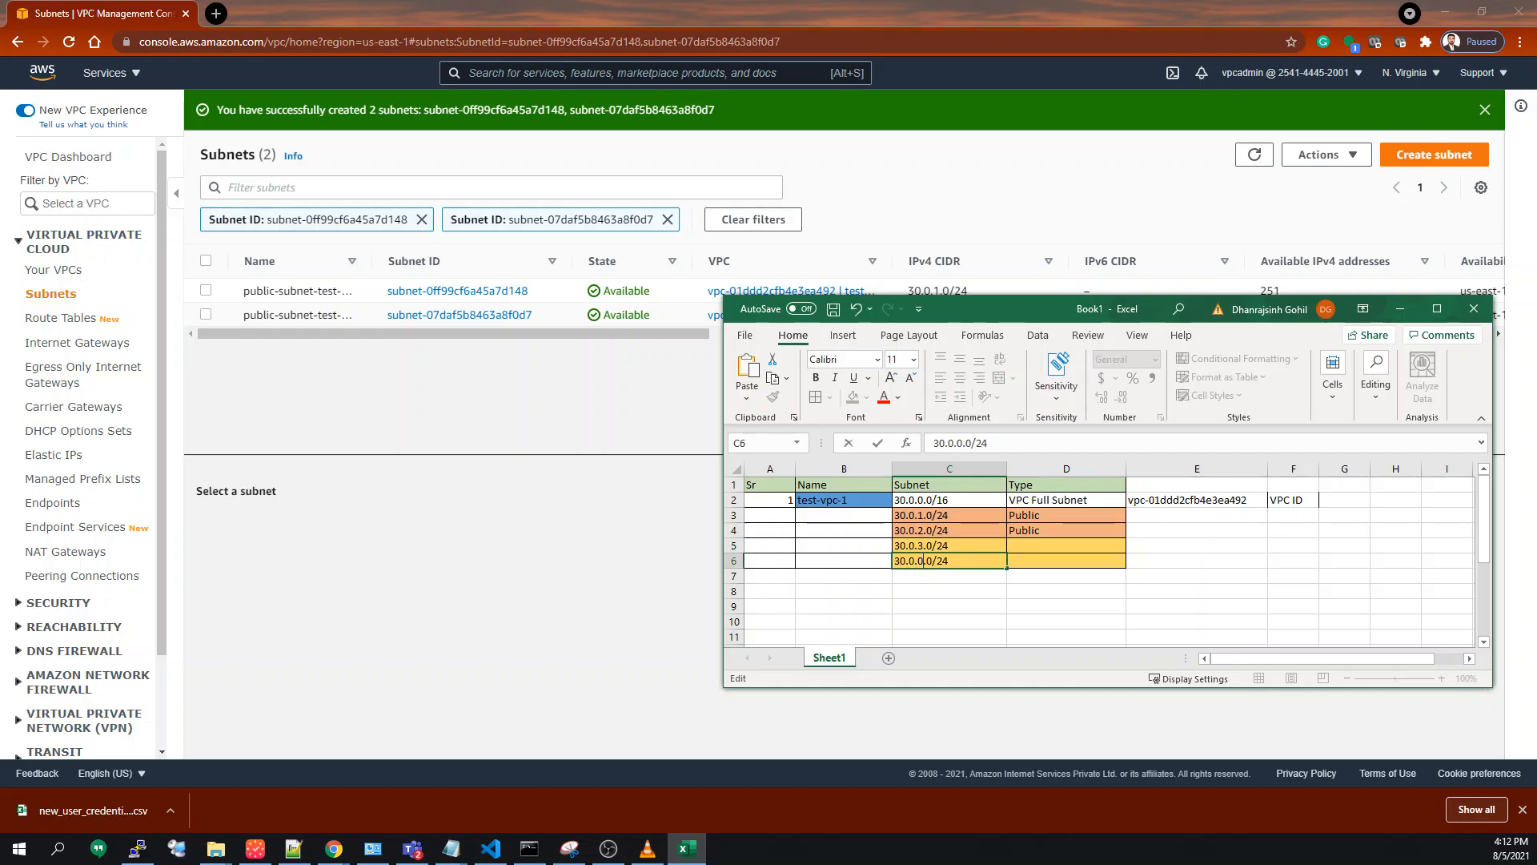
text(4)
key(ctrl+Return)
Enter Private as the type of the 30.0.3.0/24 and 30.0.4.0/24 subnets in cells D5 and D6.
click(1039, 544)
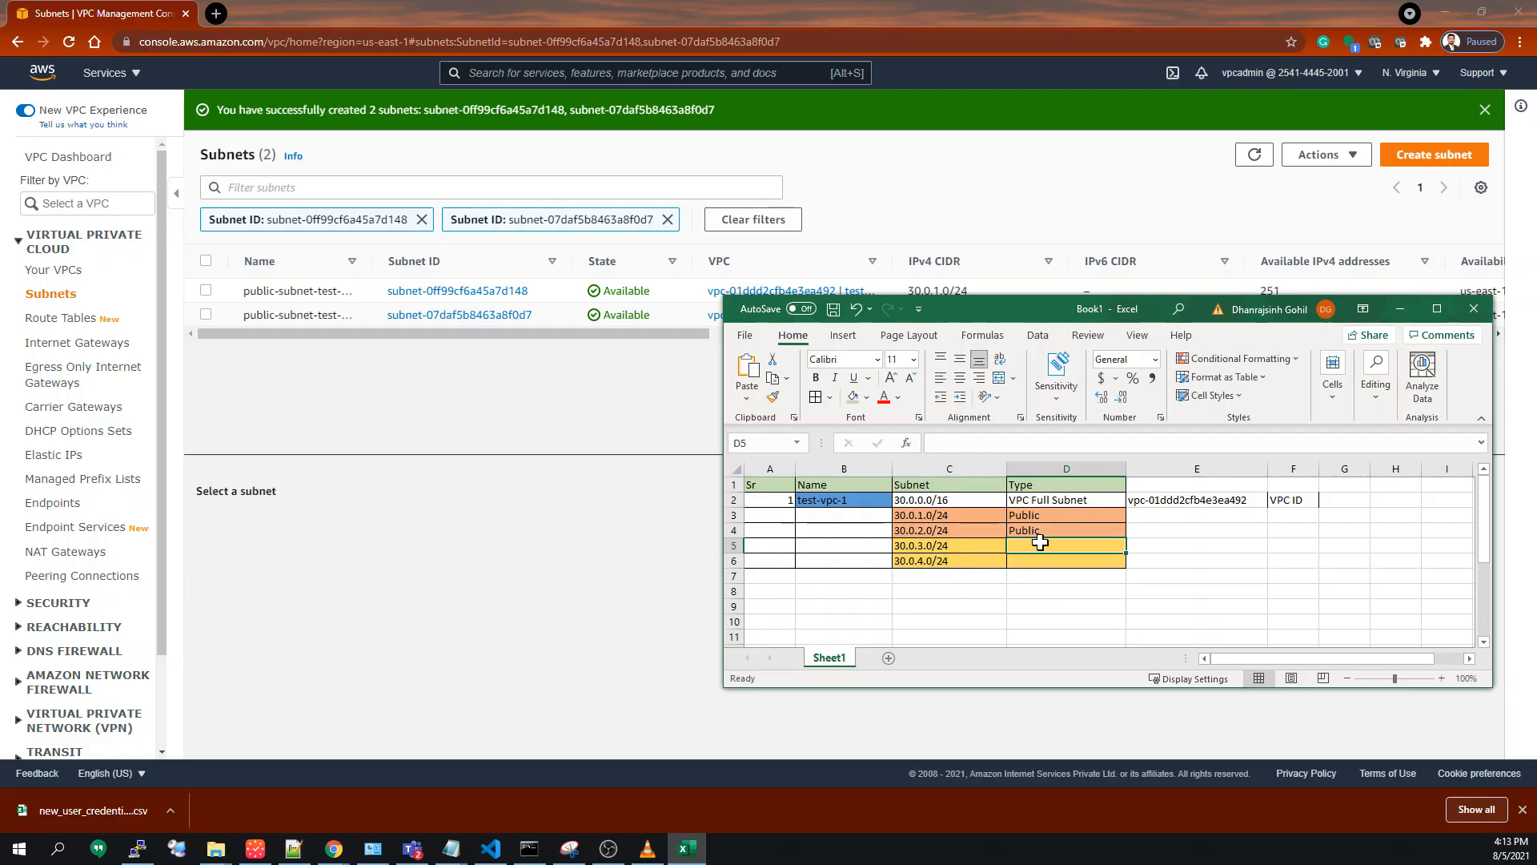
text(Private)
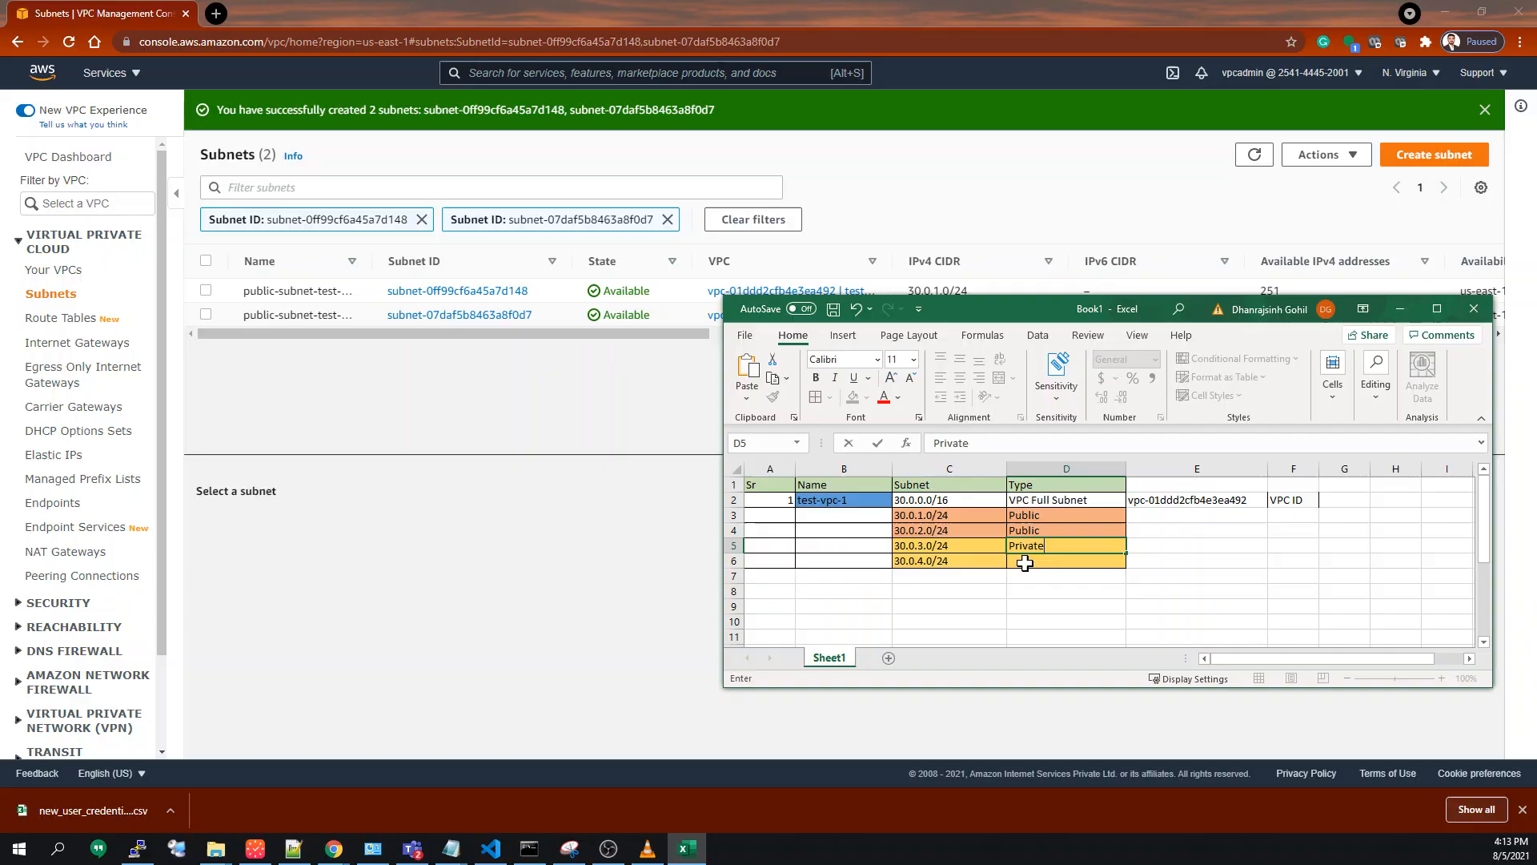
click(1025, 563)
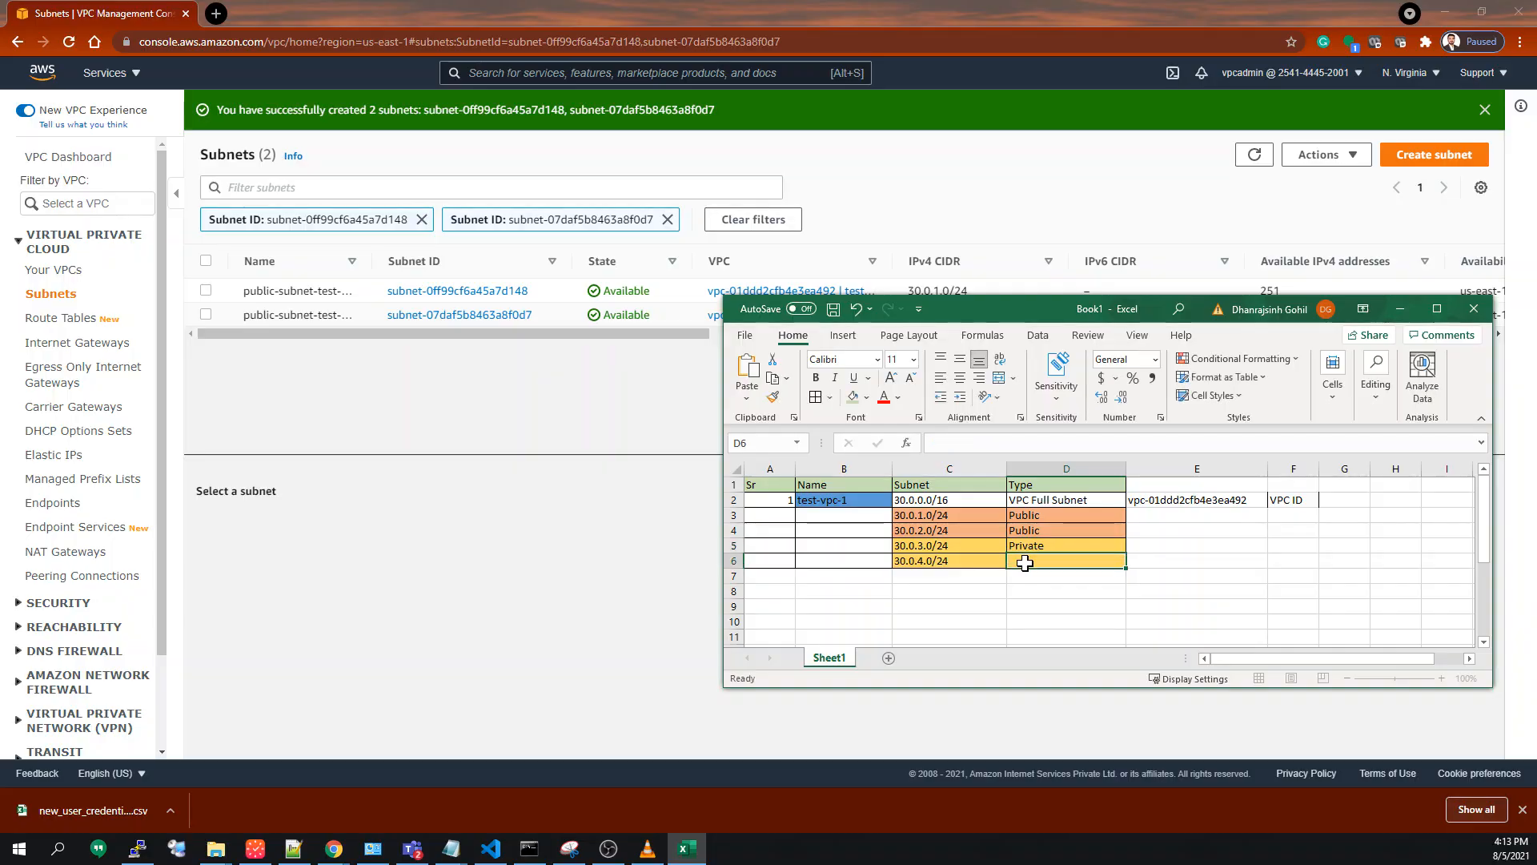
text(Priv)
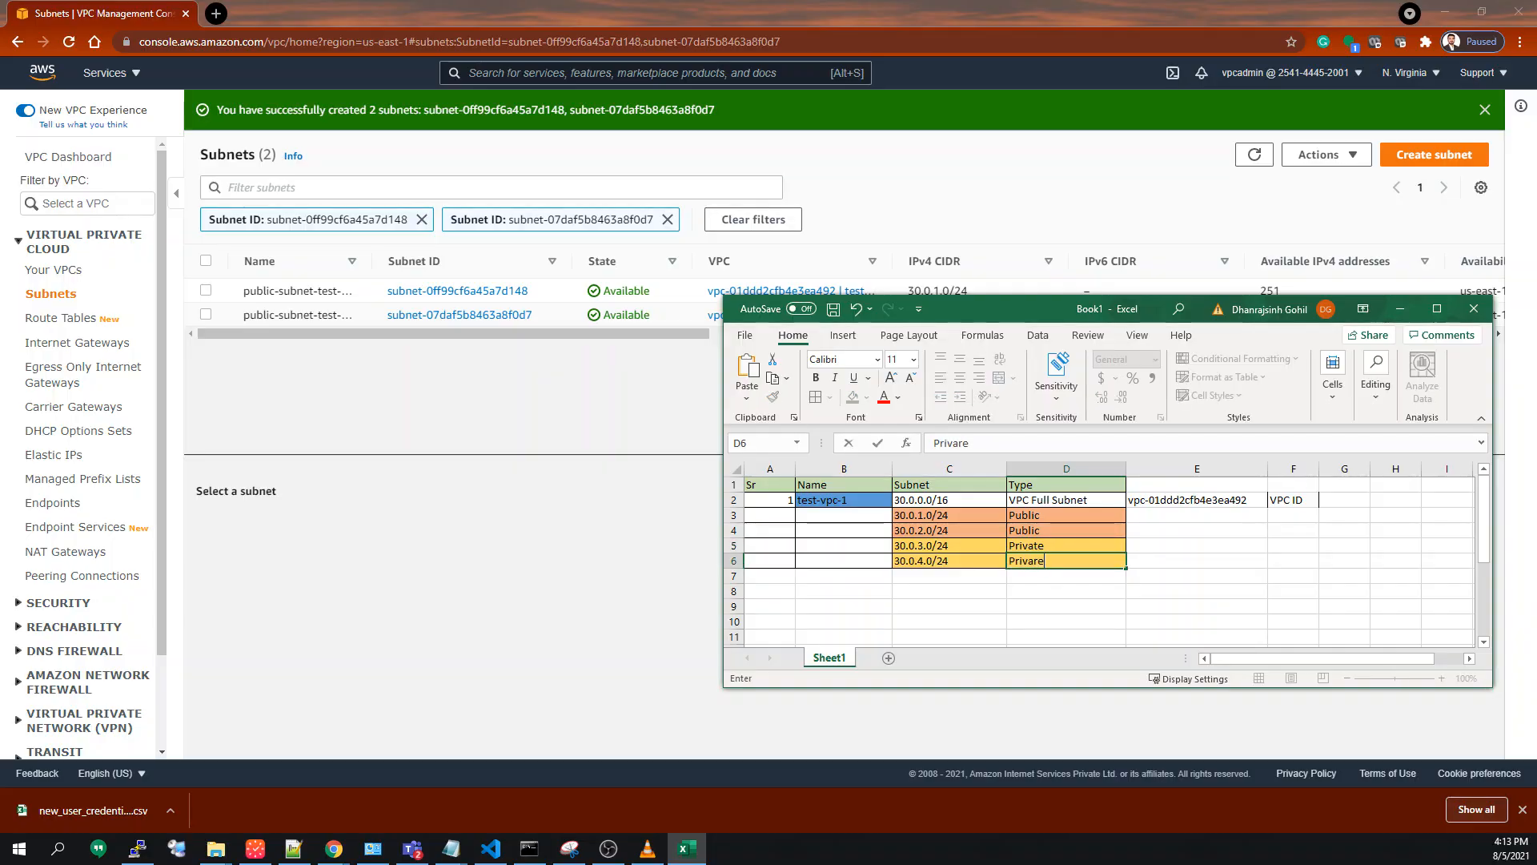
text(are)
key(BackSpace)
Switch to the AWS VPC console, examine both new subnets' available IPv4 addresses, and dismiss the error notification.
key(alt+Tab)
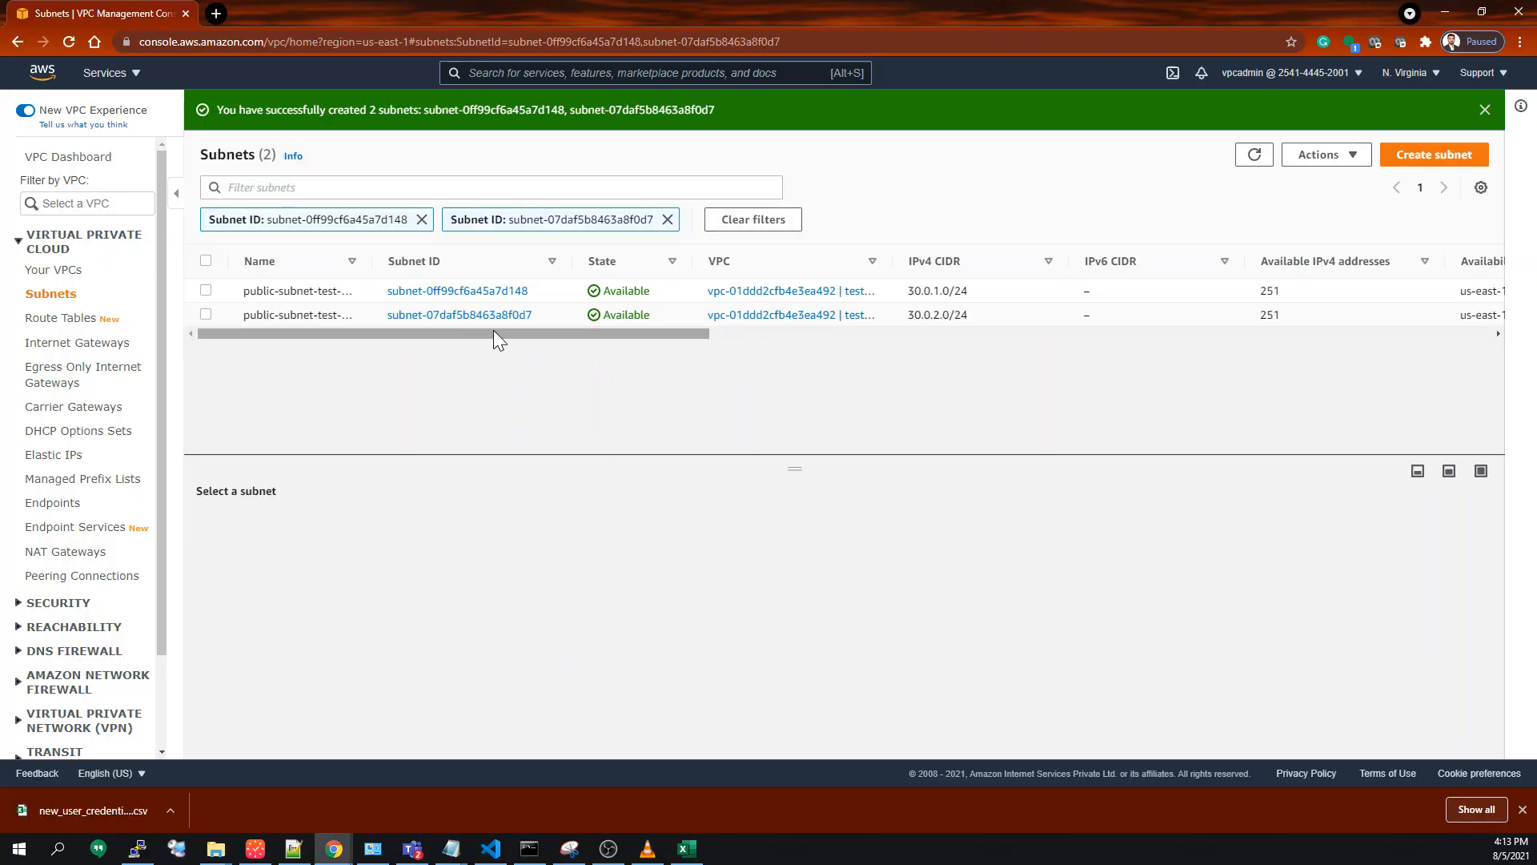
drag(494, 330, 672, 330)
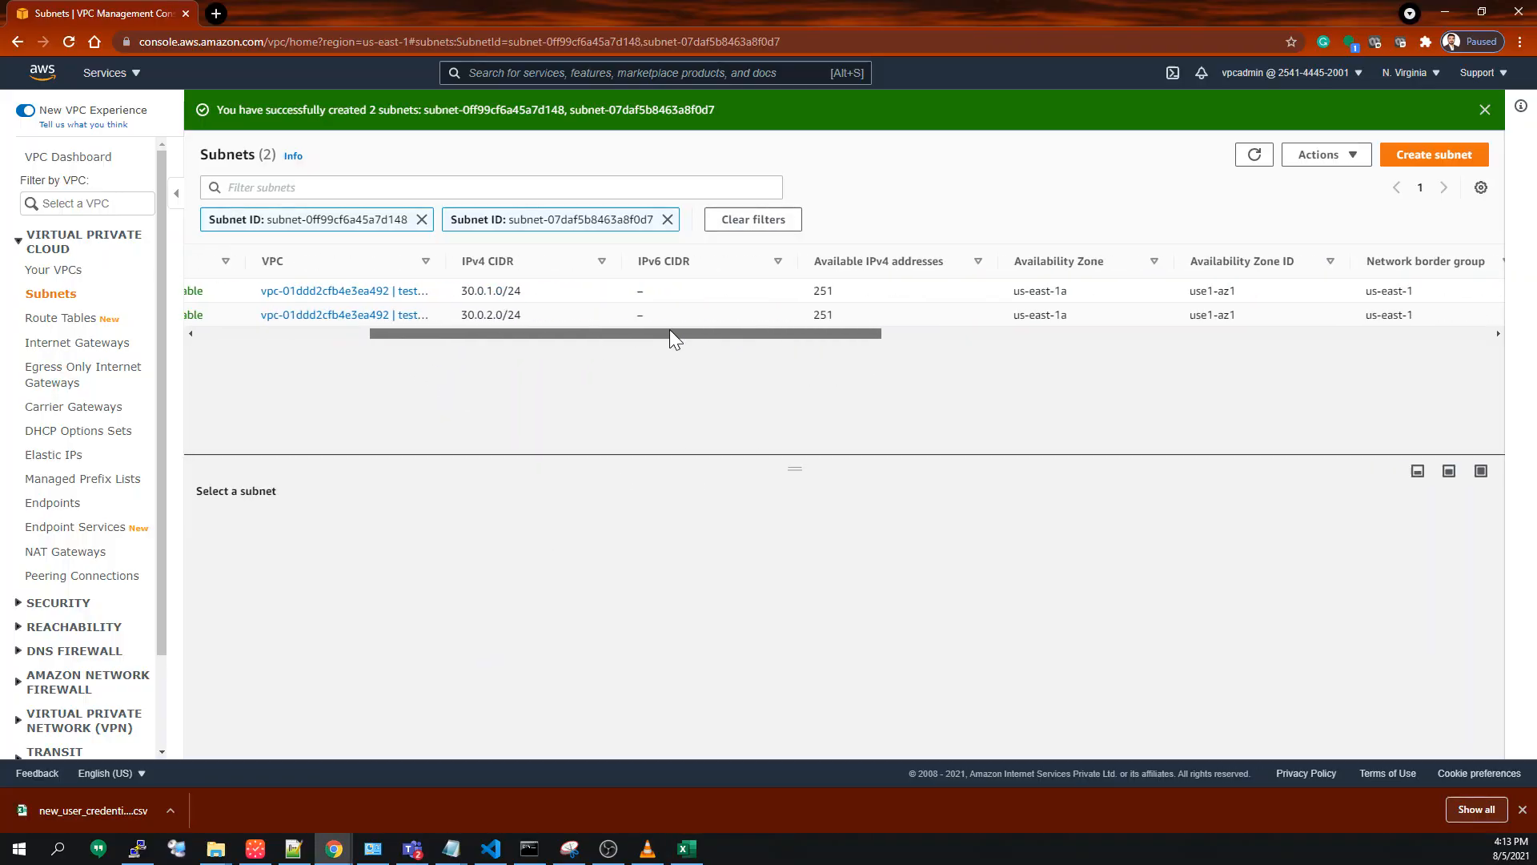
double_click(806, 290)
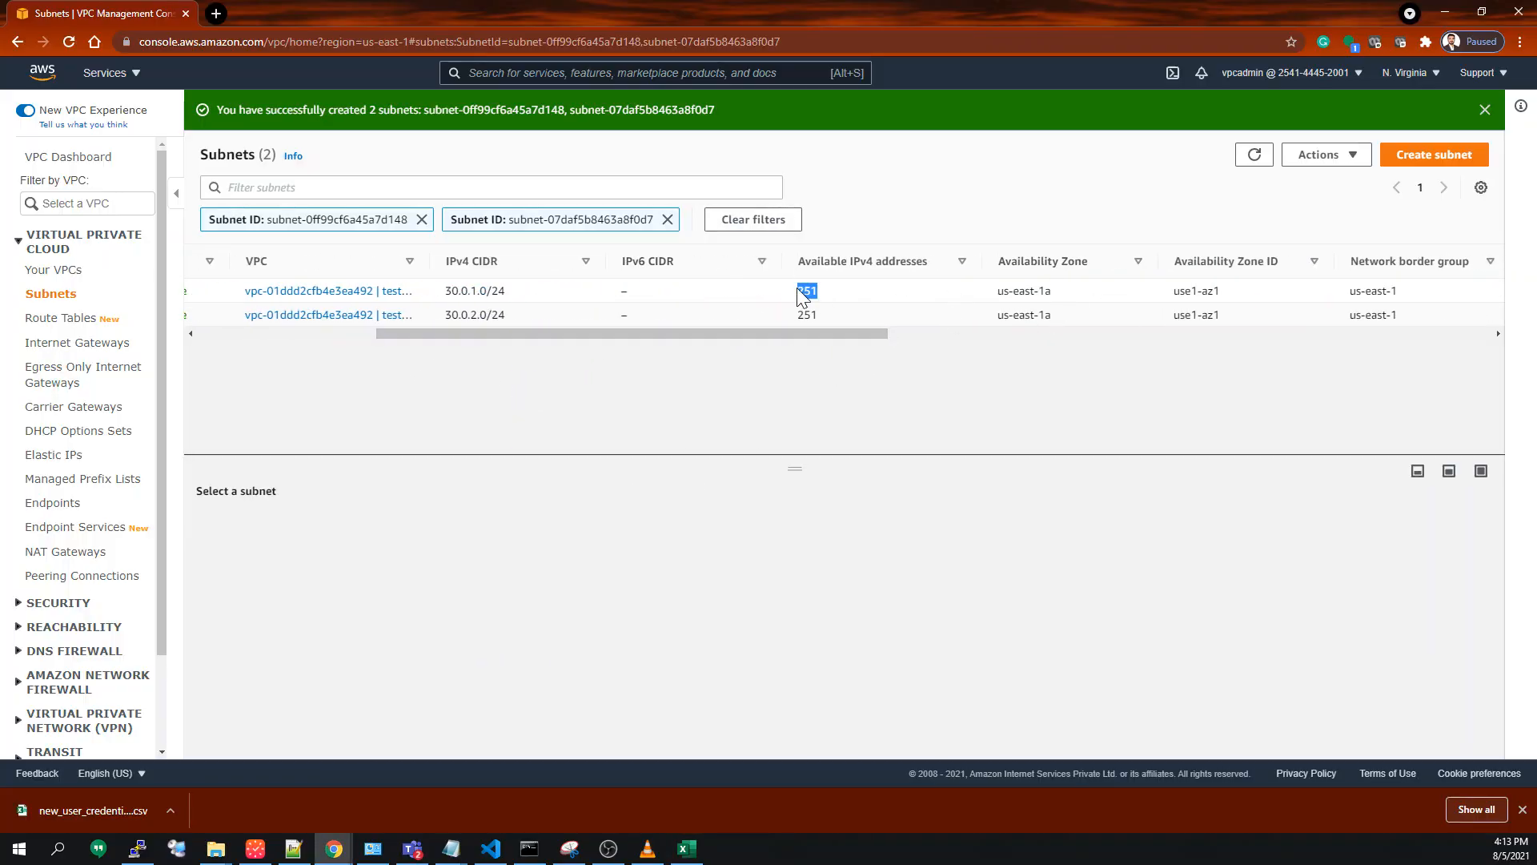
double_click(828, 316)
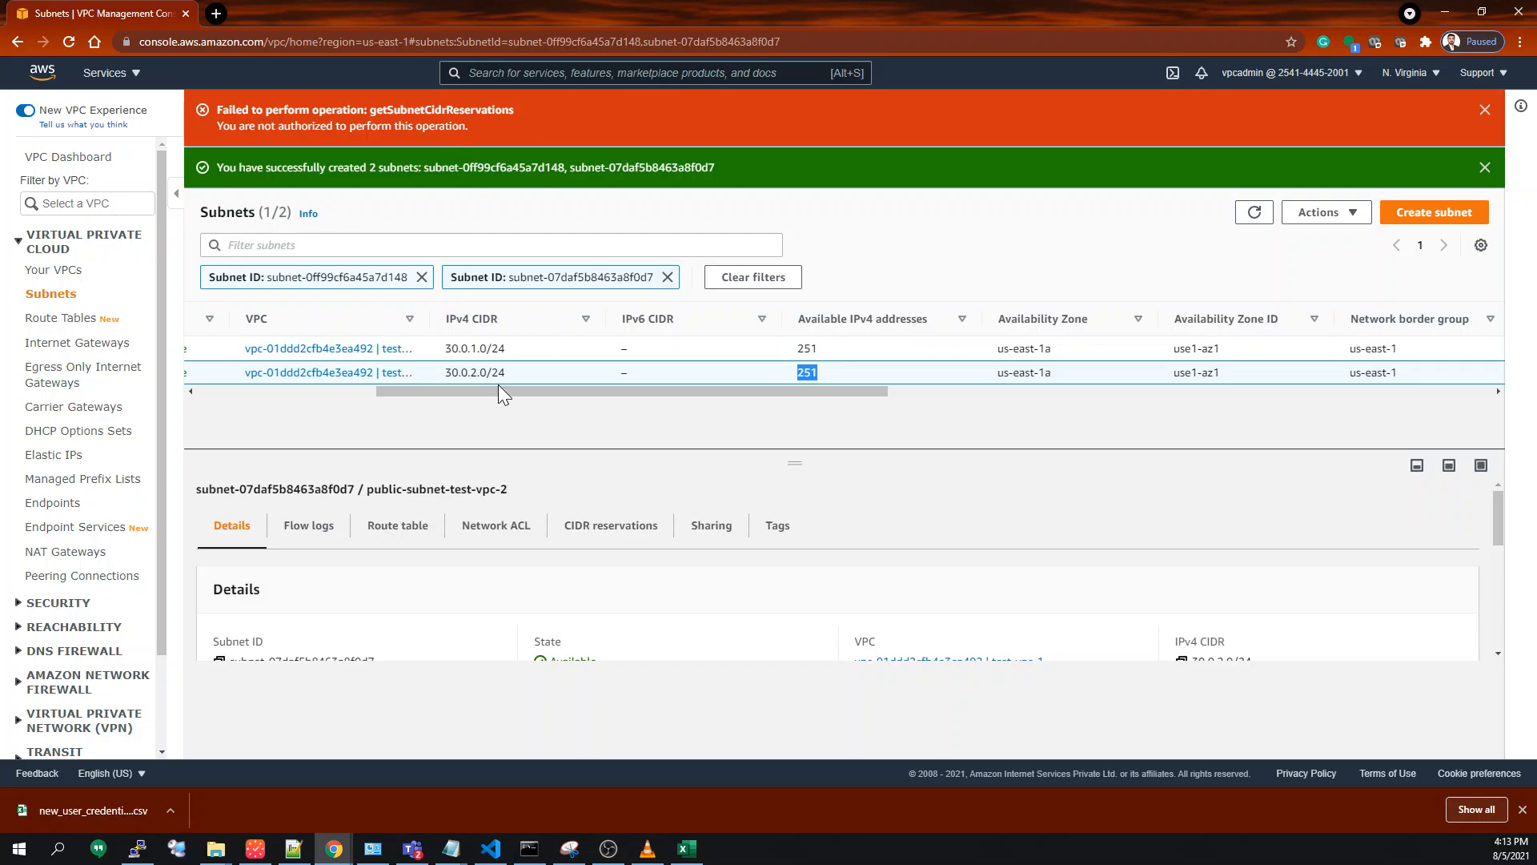
drag(512, 393, 335, 396)
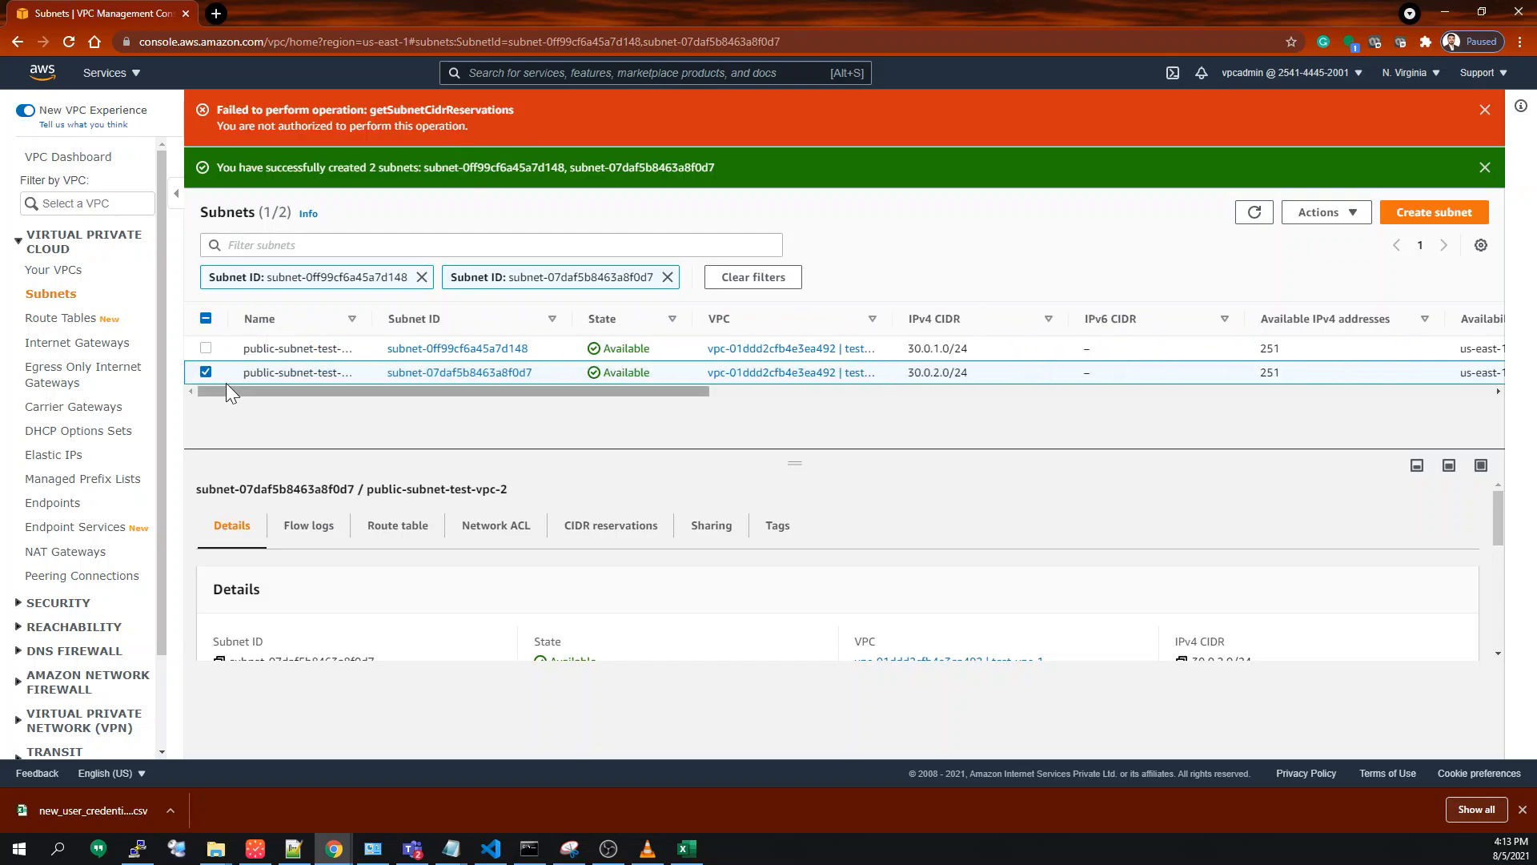
click(206, 372)
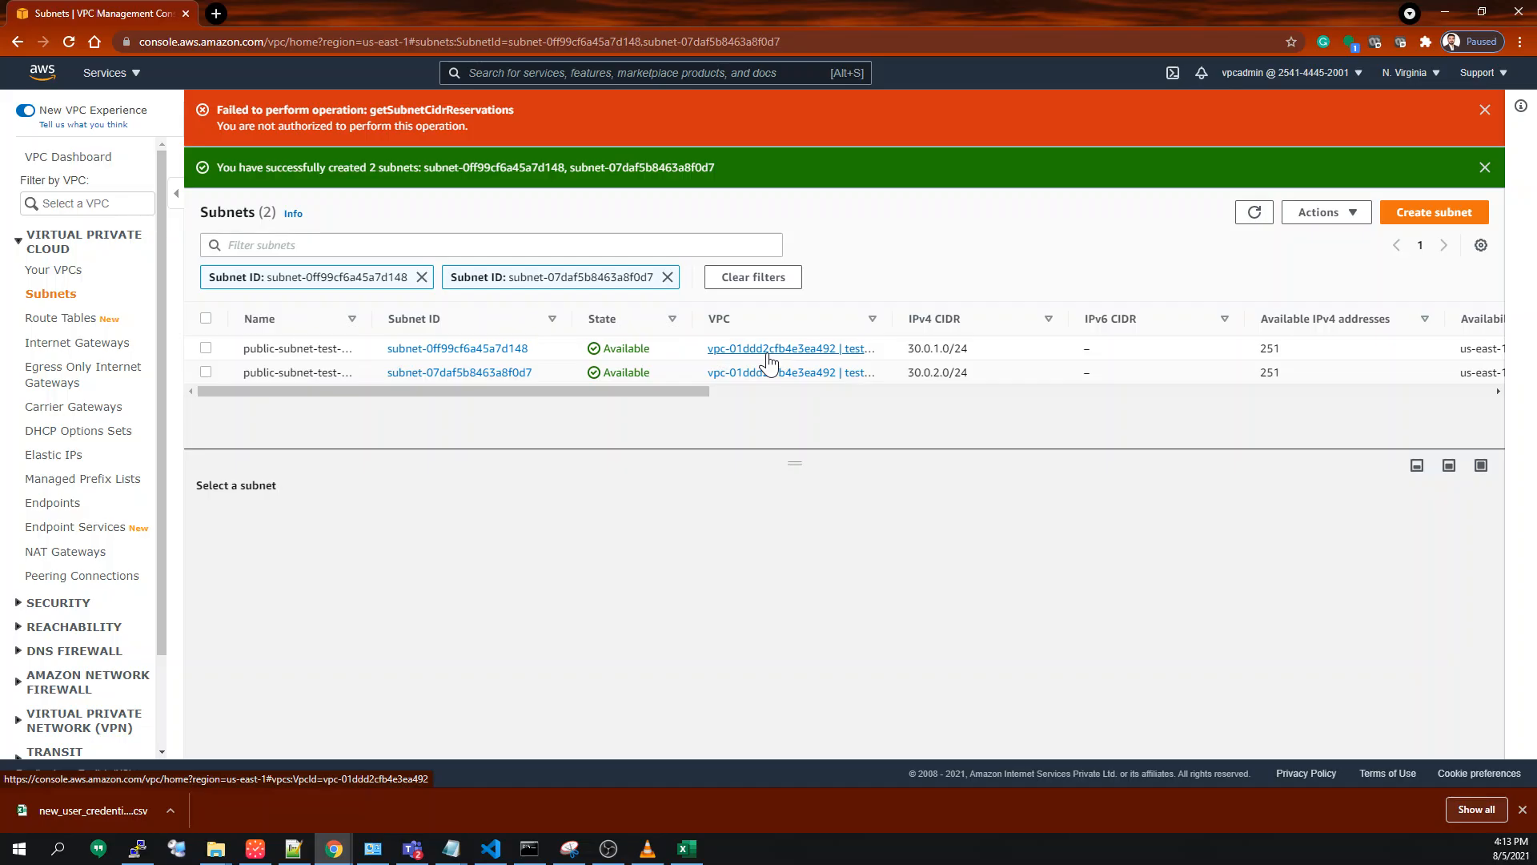
click(1484, 110)
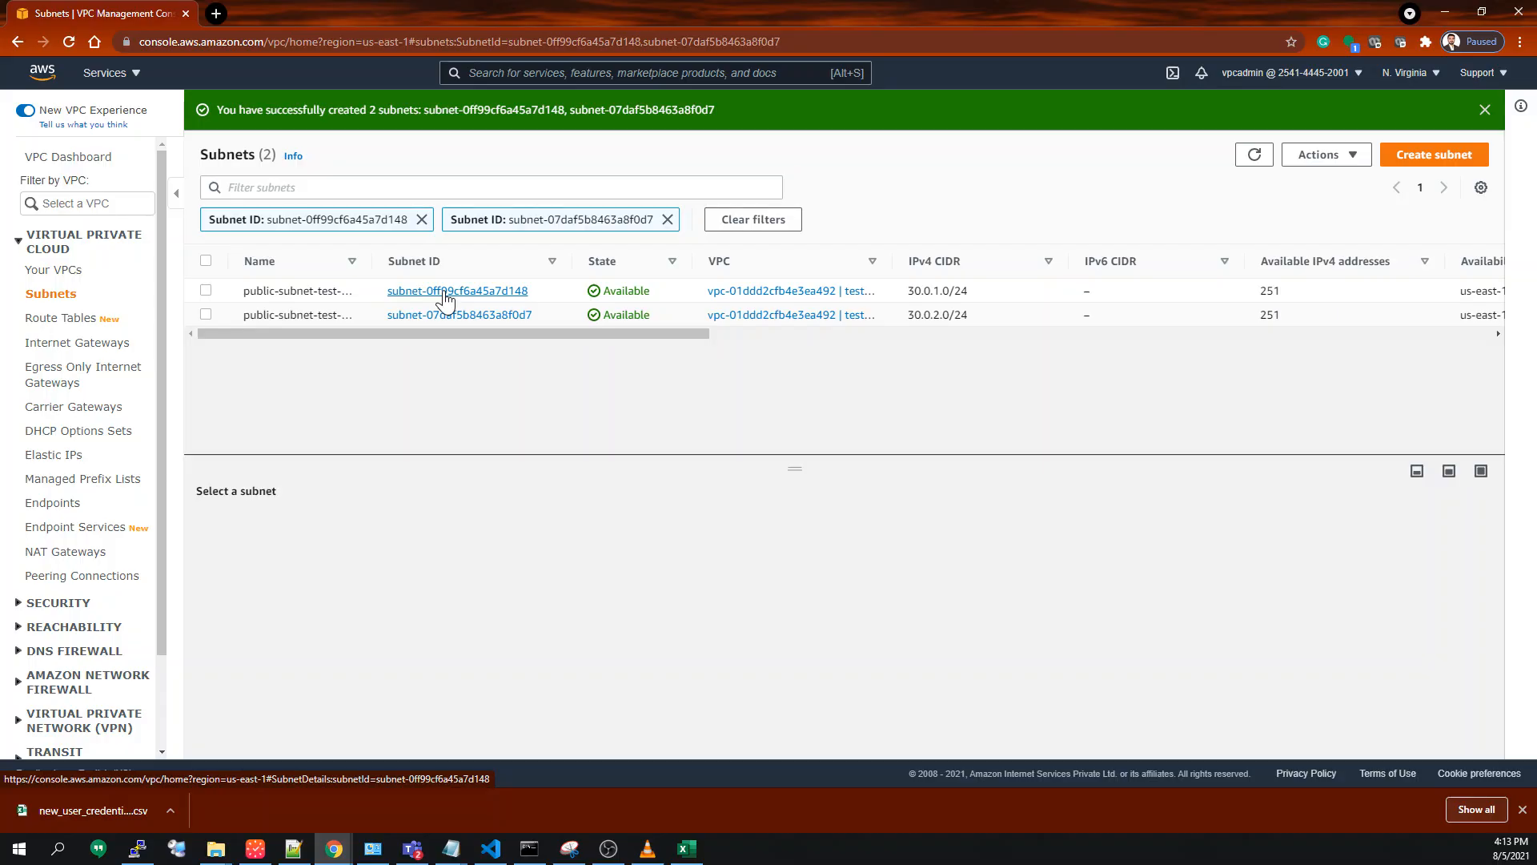
Copy the subnet ID of public-subnet-test-vpc-1 from its details page into cell E3 of the Excel subnet plan.
click(446, 293)
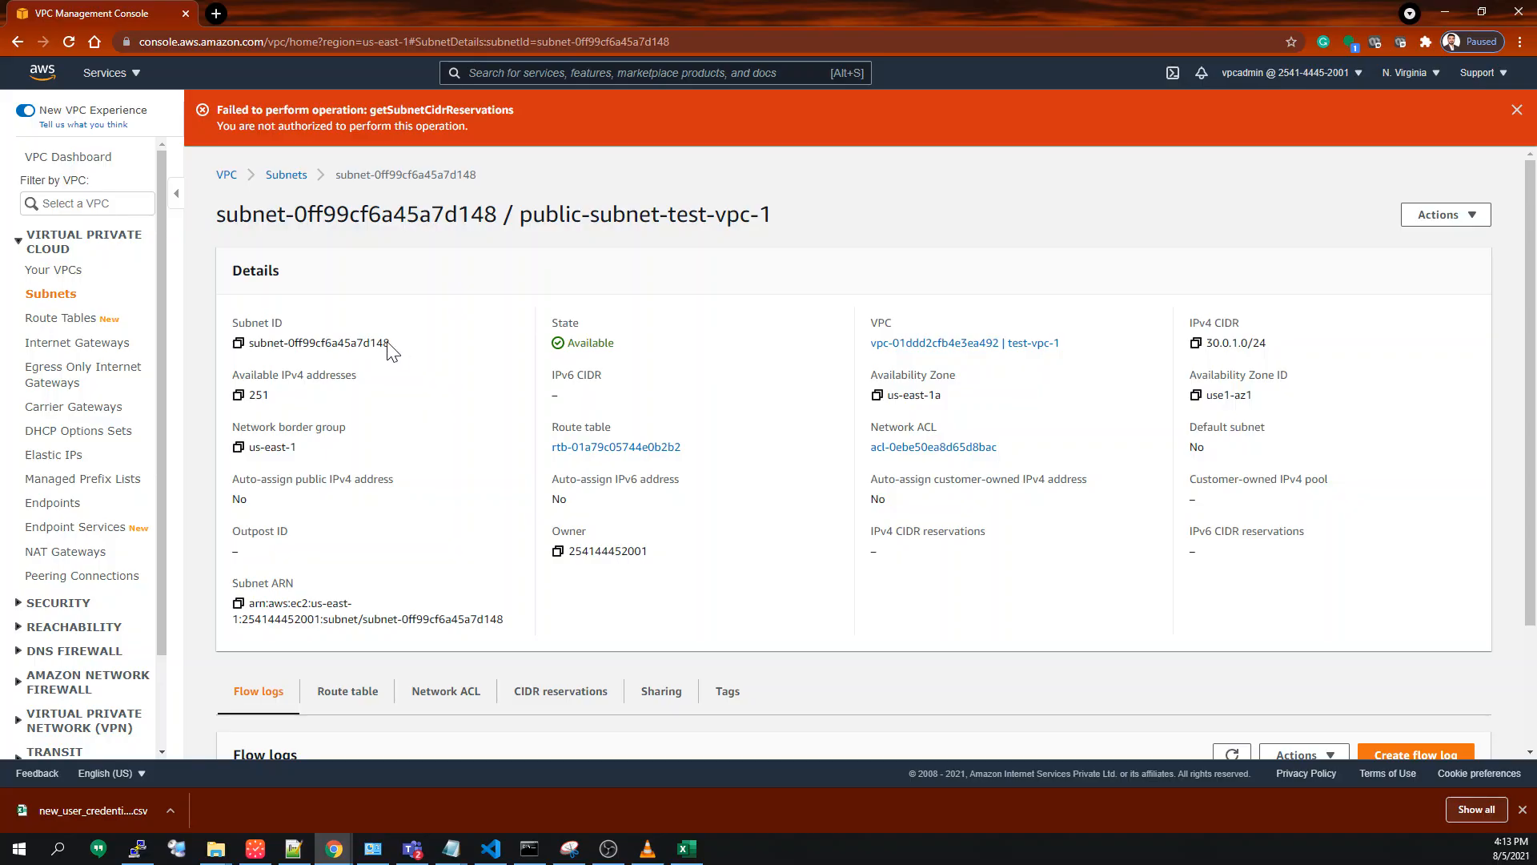
drag(391, 344, 241, 346)
click(239, 346)
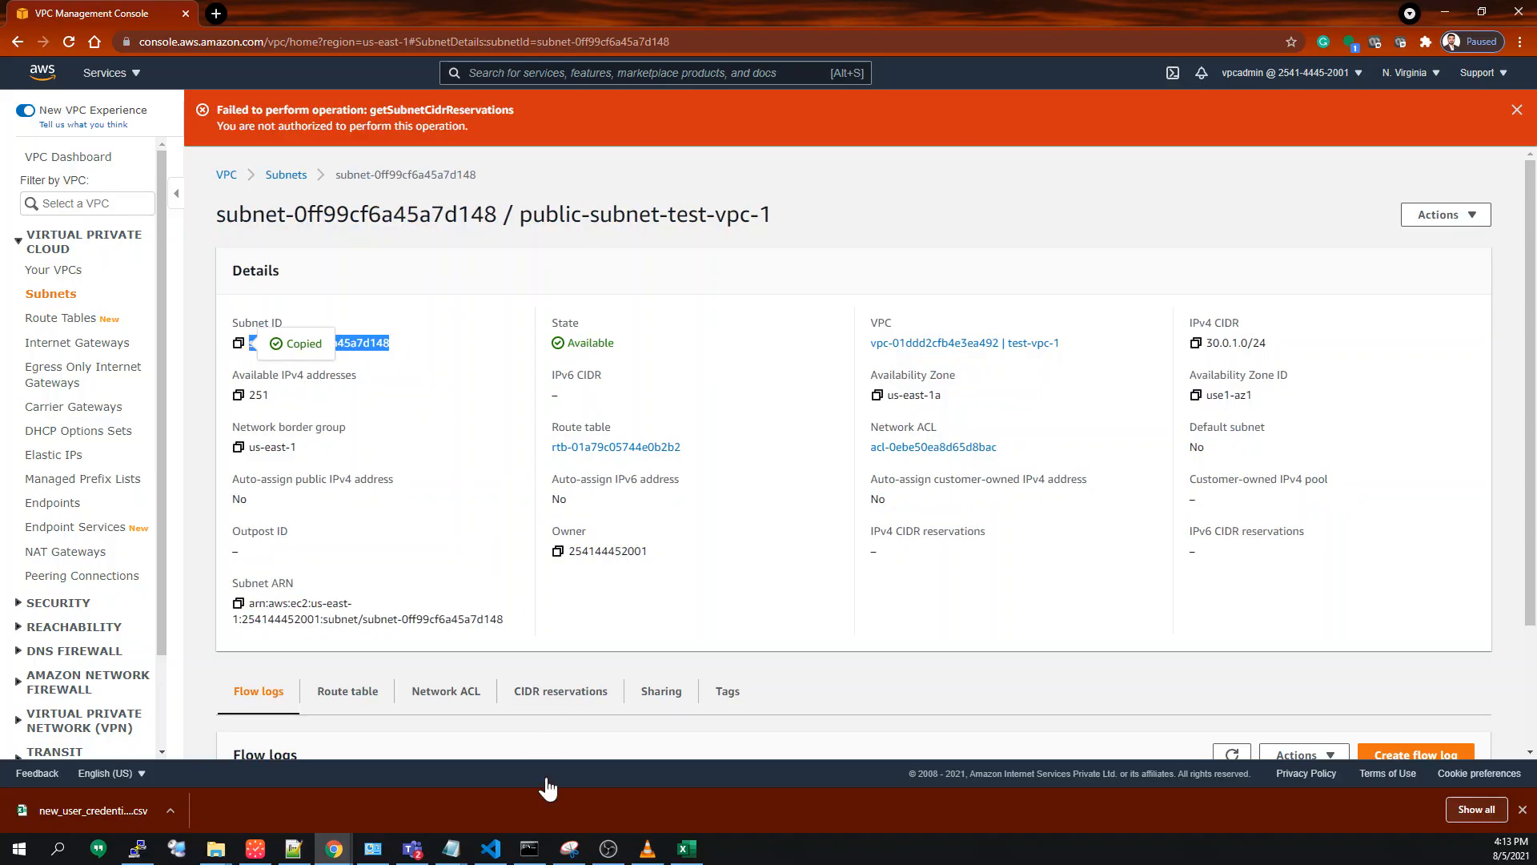
mouse_move(691, 855)
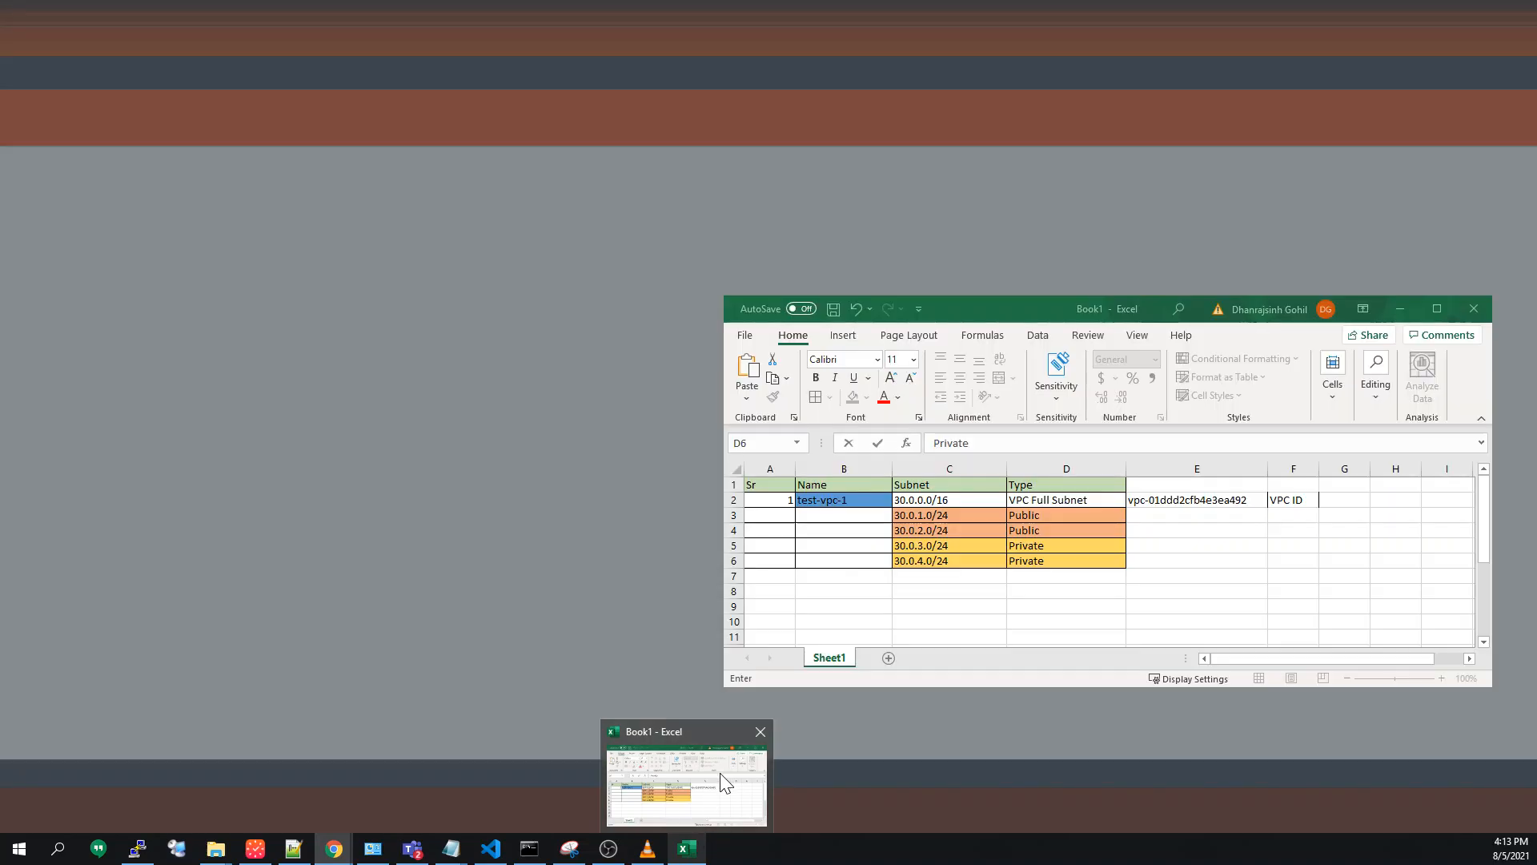
click(719, 772)
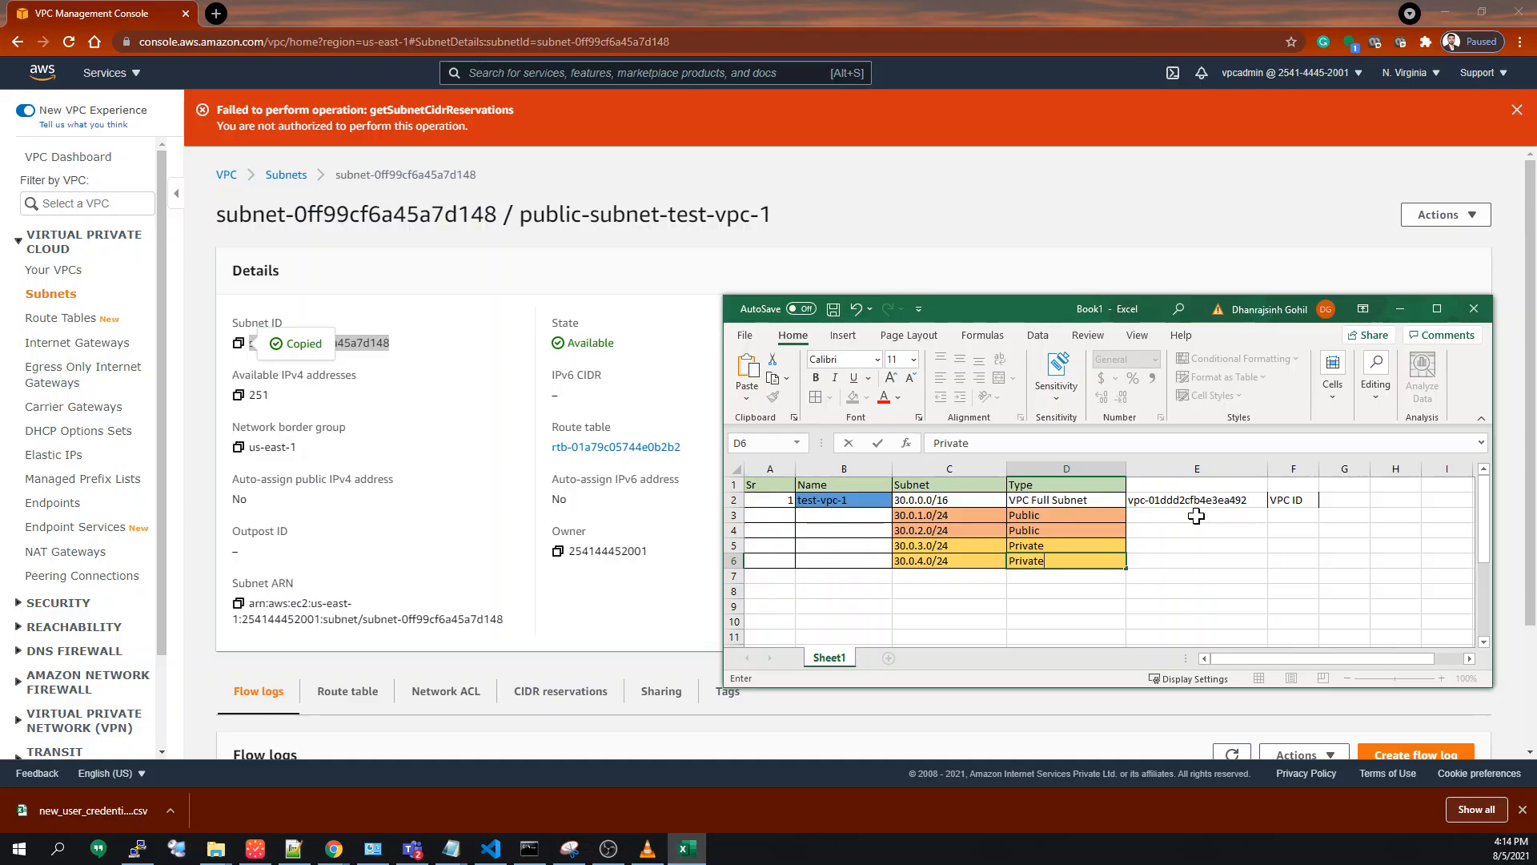
click(1196, 516)
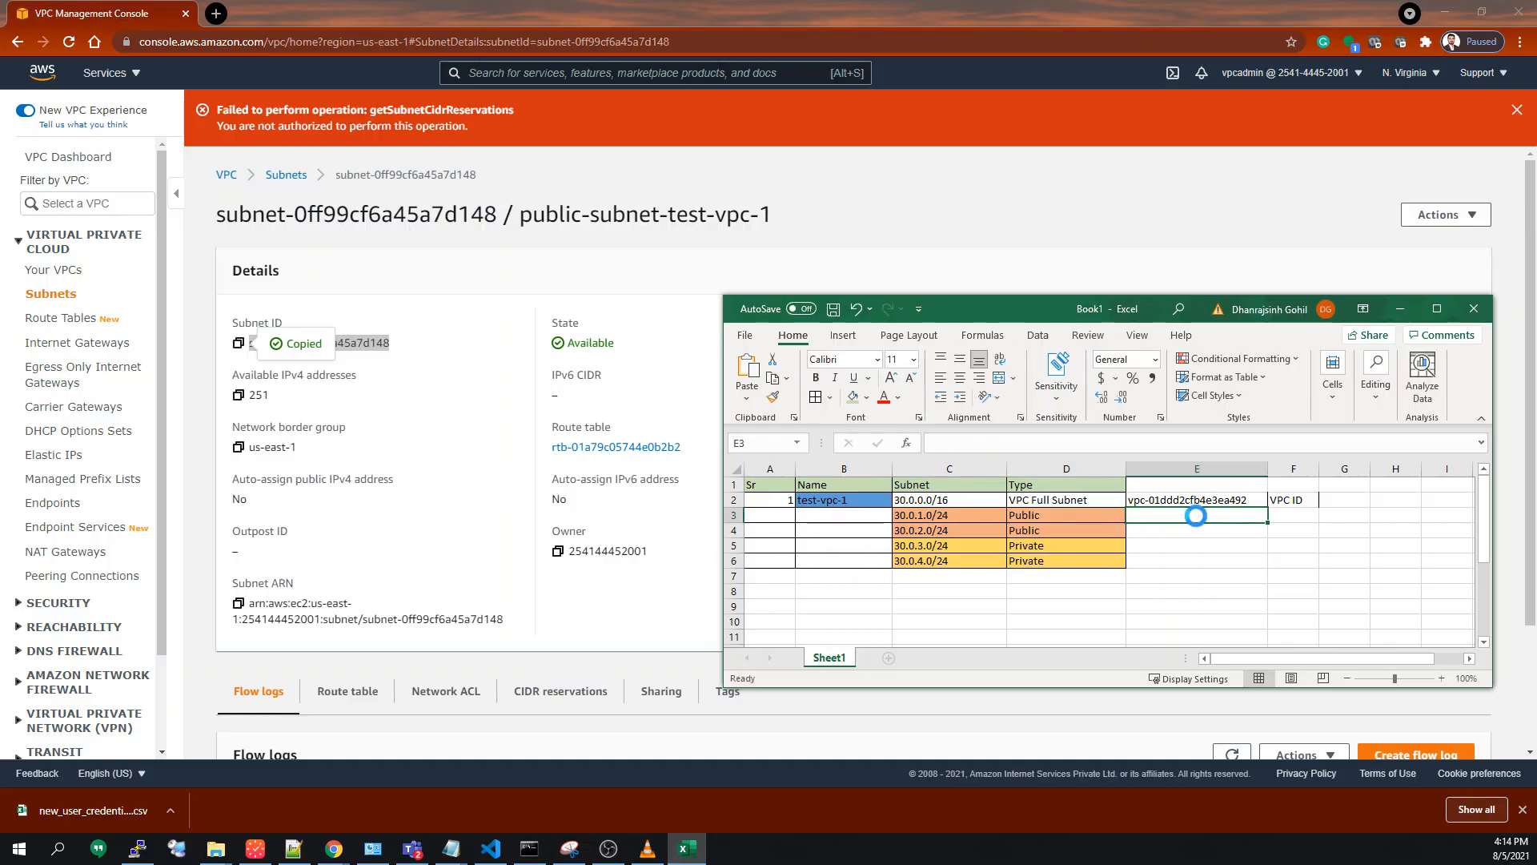
key(ctrl+v)
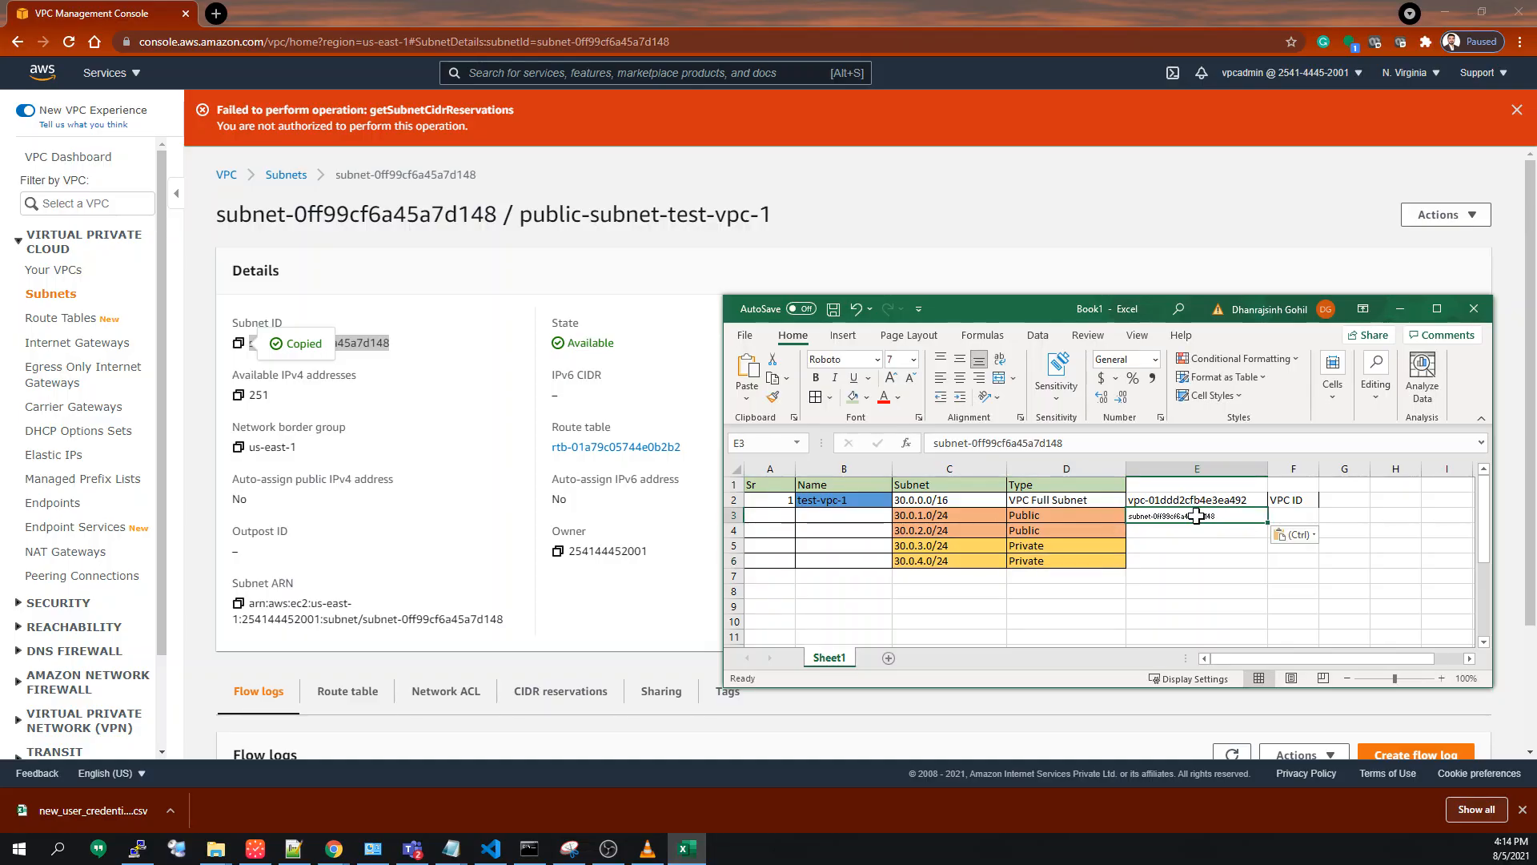
Return to the AWS console and review the details of public-subnet-test-vpc-1, including its IPv4 CIDR and flow logs.
click(451, 485)
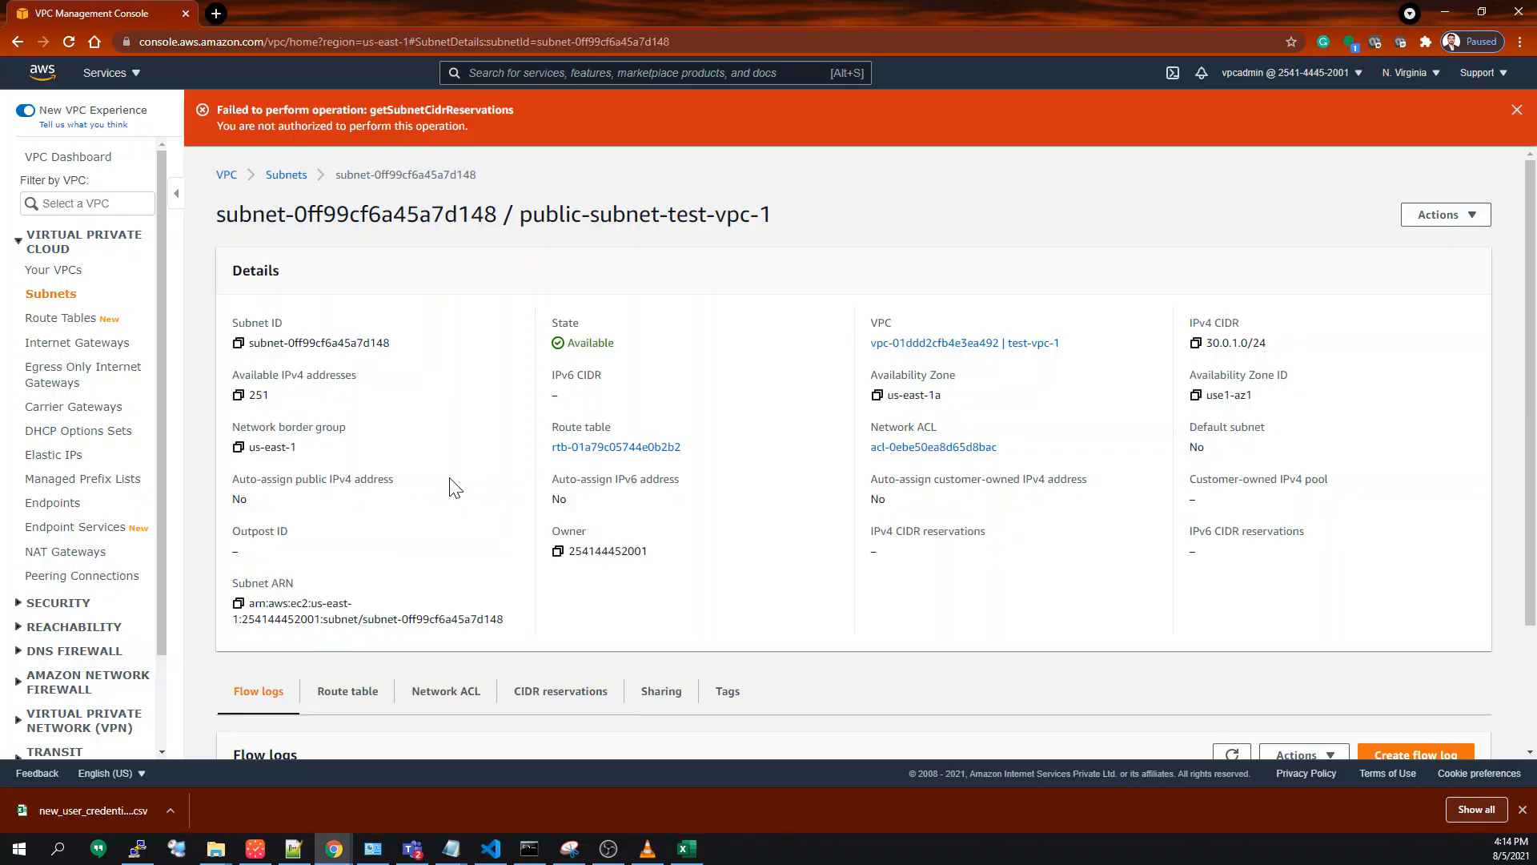
scroll(448, 485, down, 2)
scroll(446, 484, up, 1)
drag(1284, 274, 1209, 273)
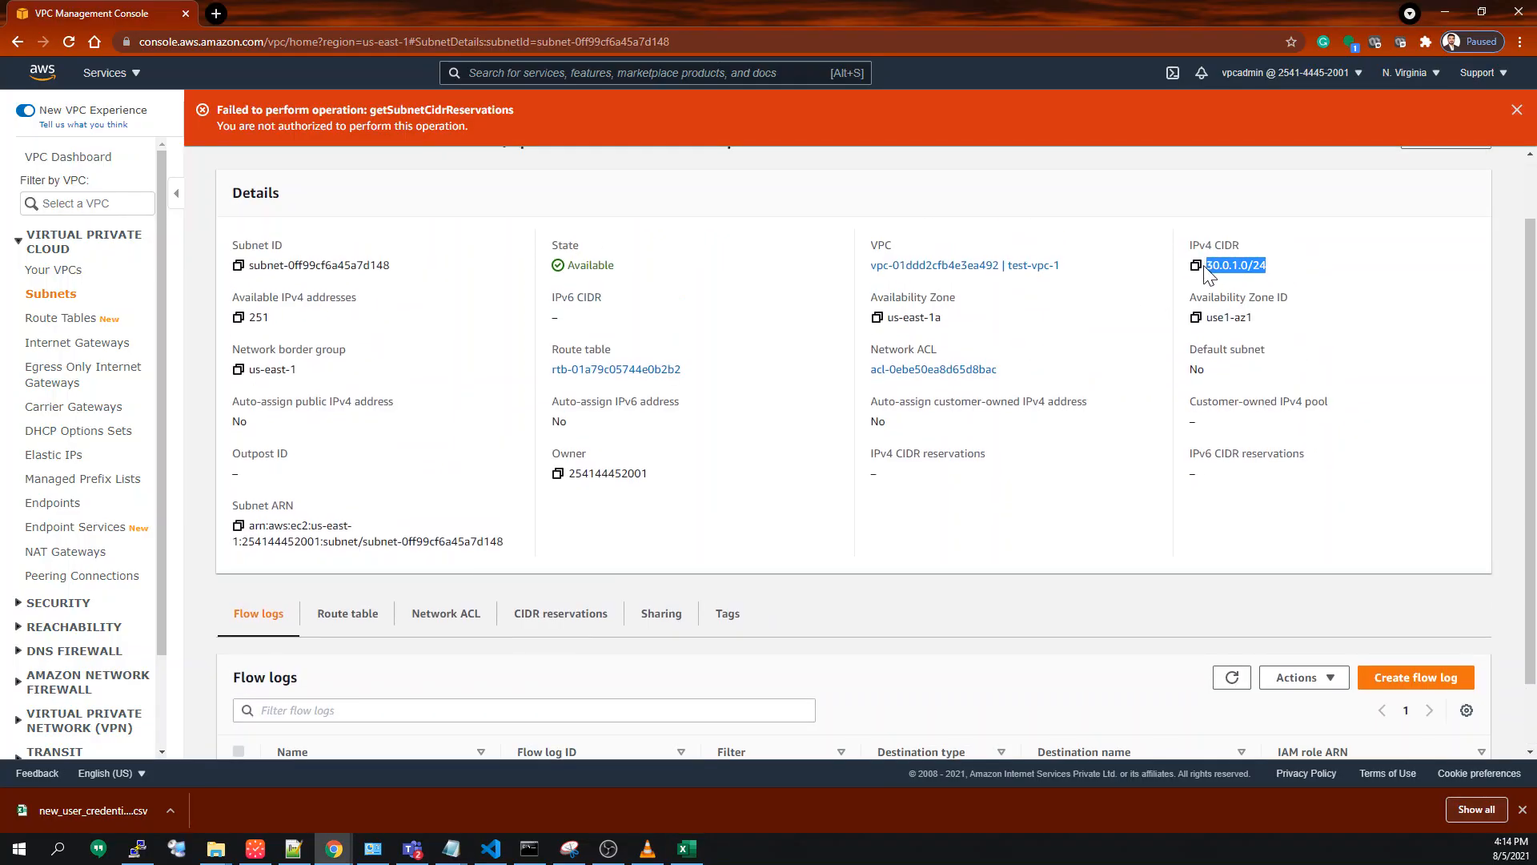
click(1453, 355)
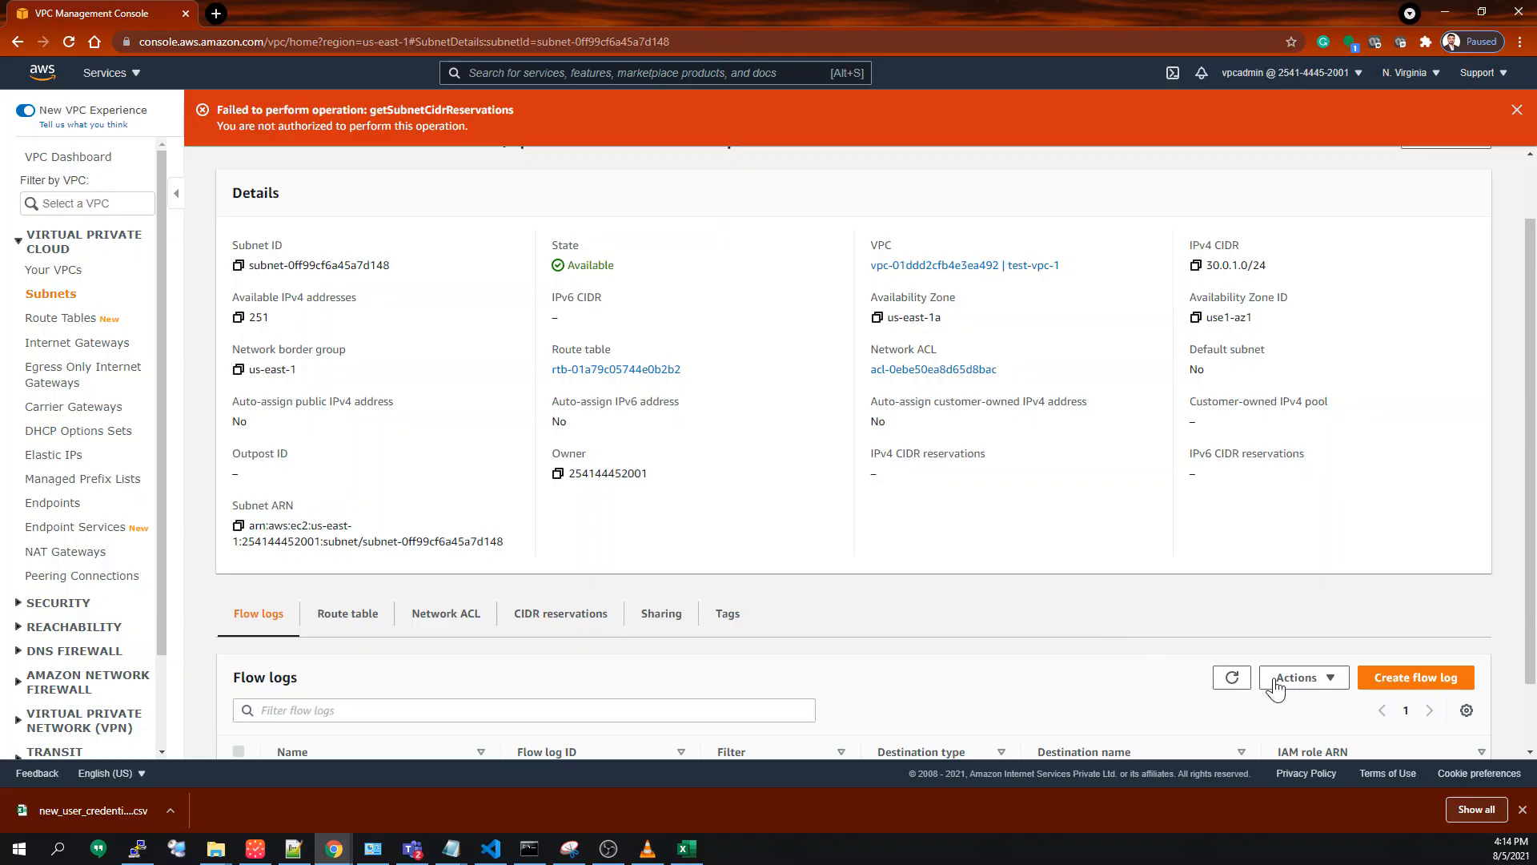
scroll(926, 473, up, 1)
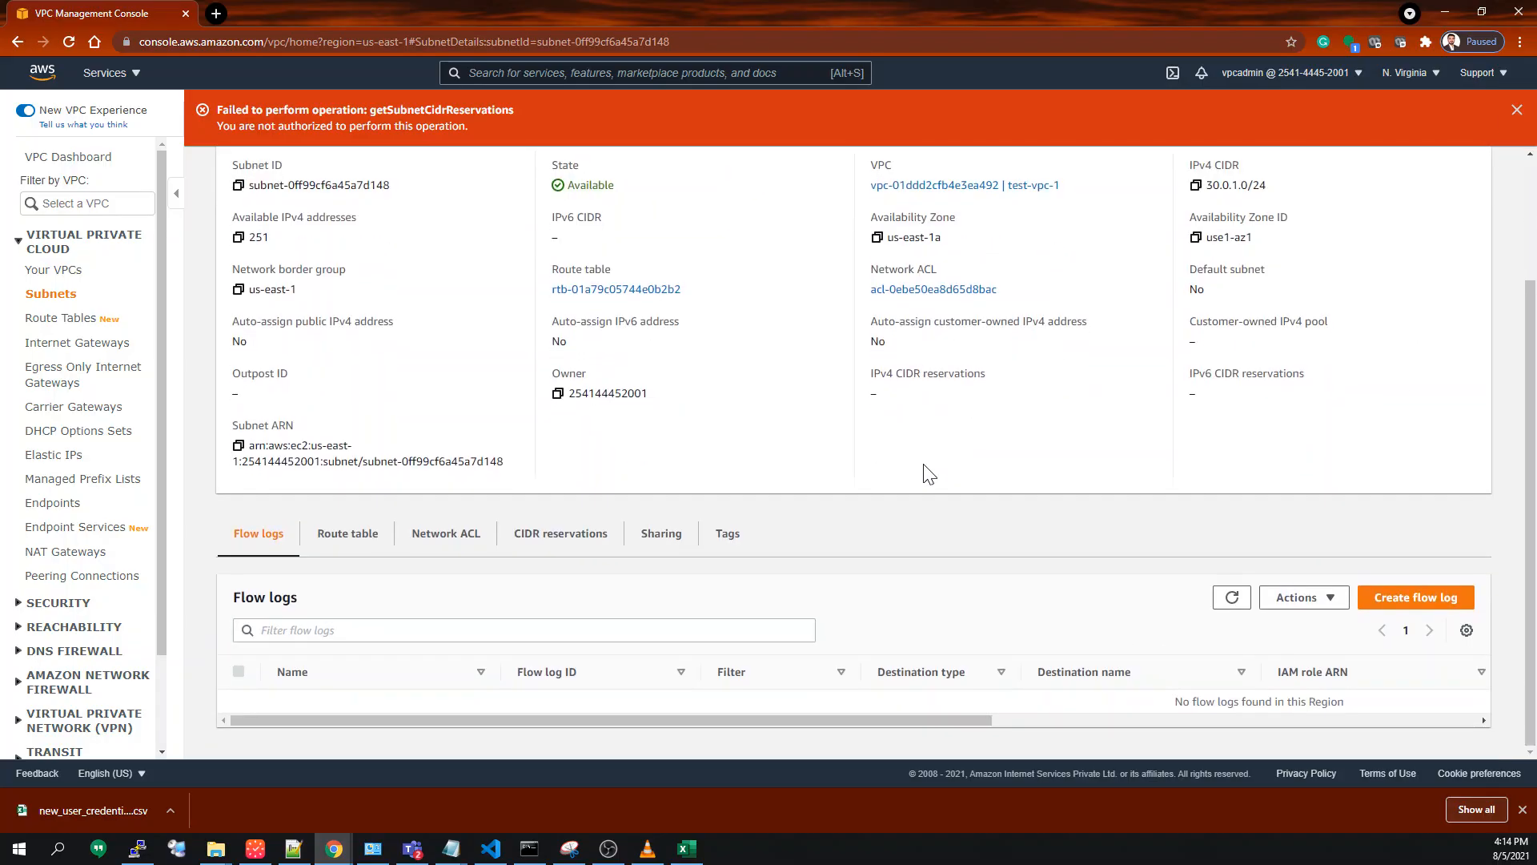
Copy the subnet ID of public-subnet-test-vpc-2 from its details page into cell E4 of the Excel subnet plan.
click(17, 41)
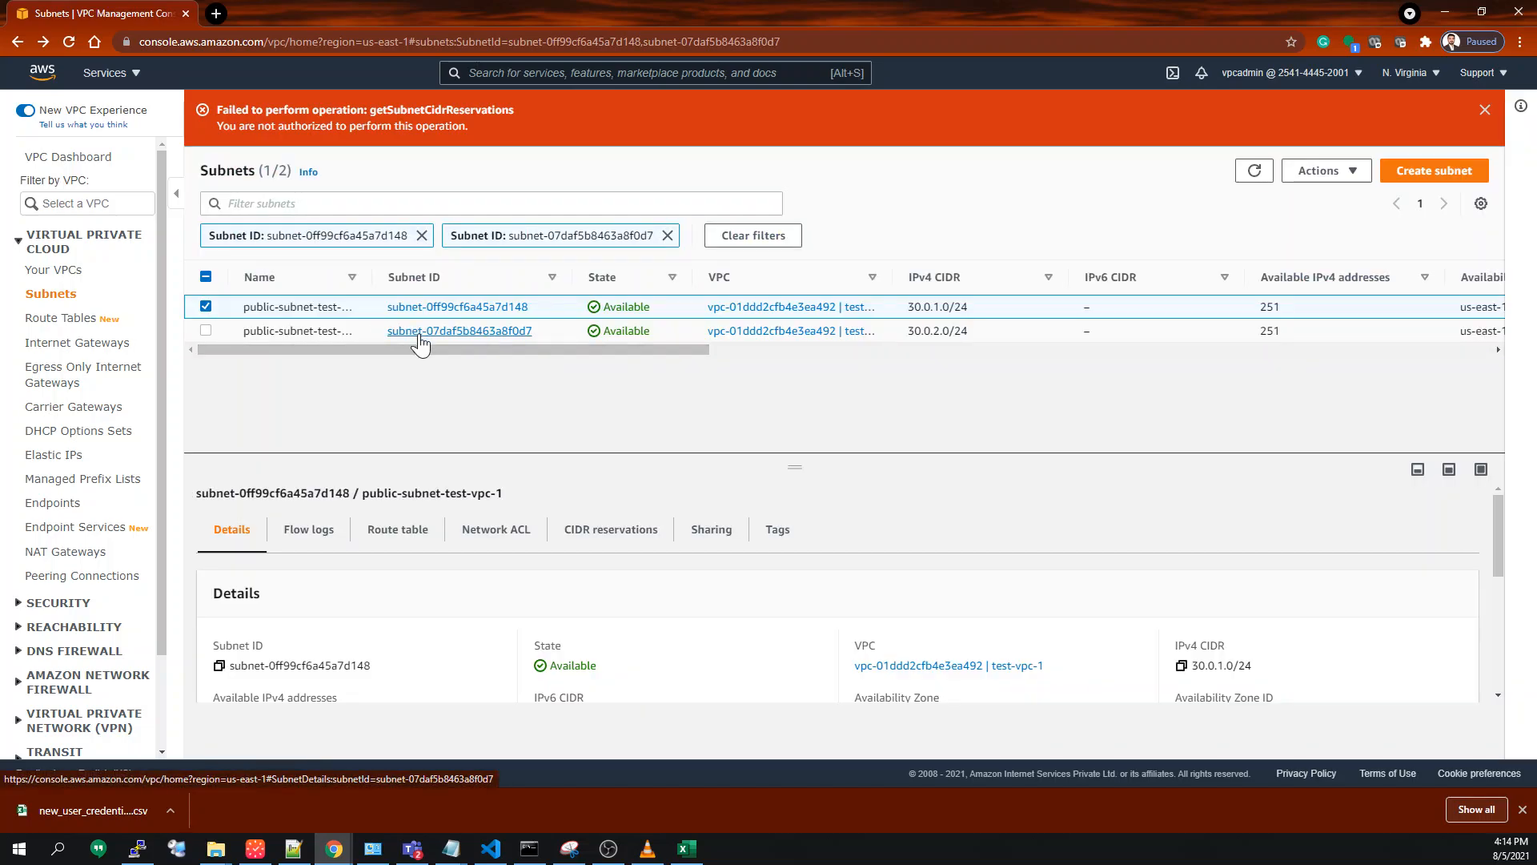
click(420, 331)
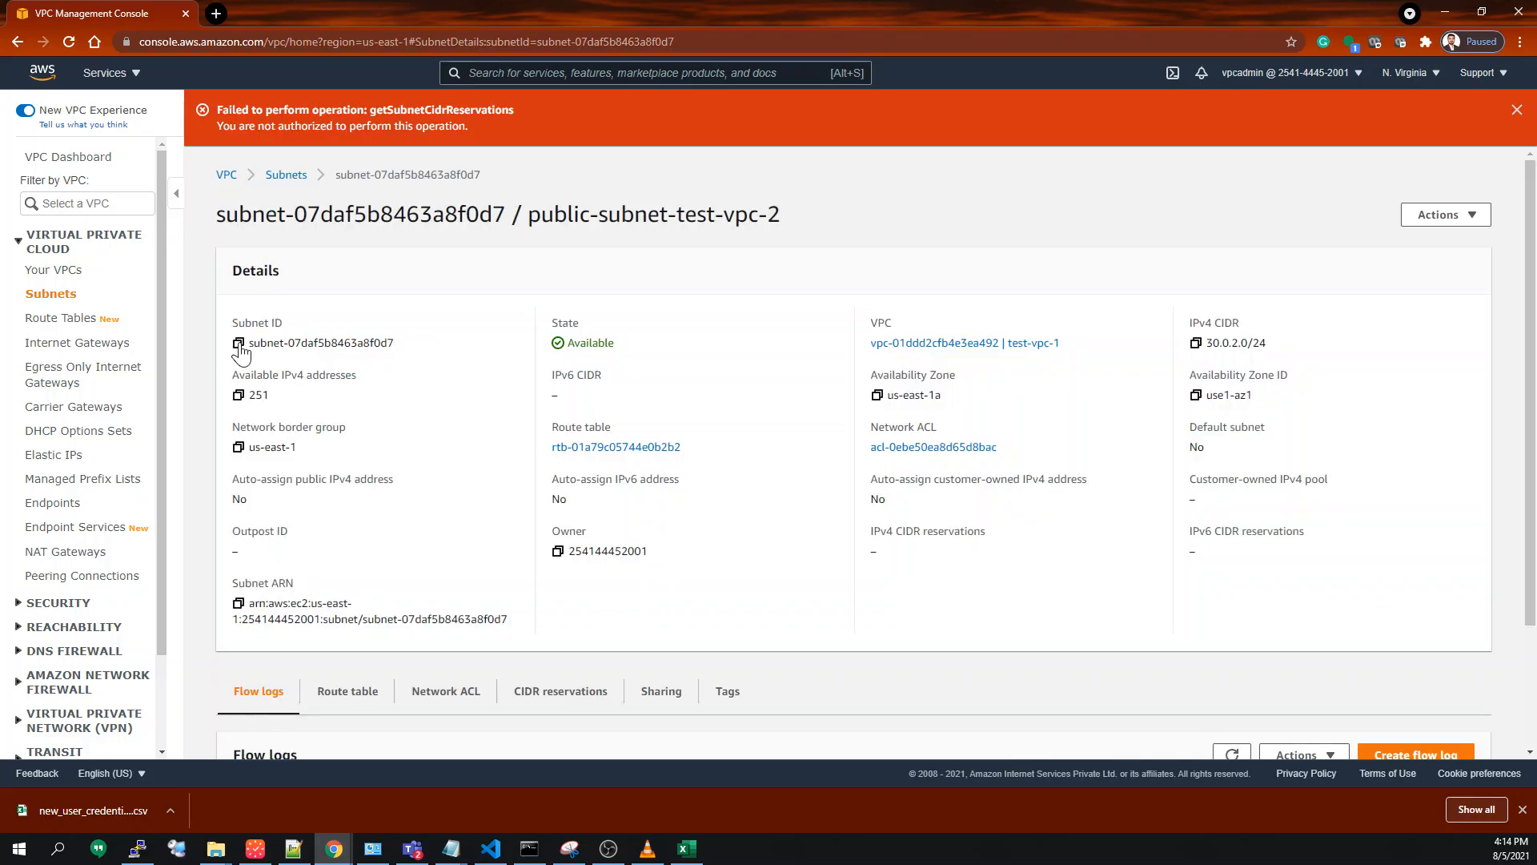
click(237, 344)
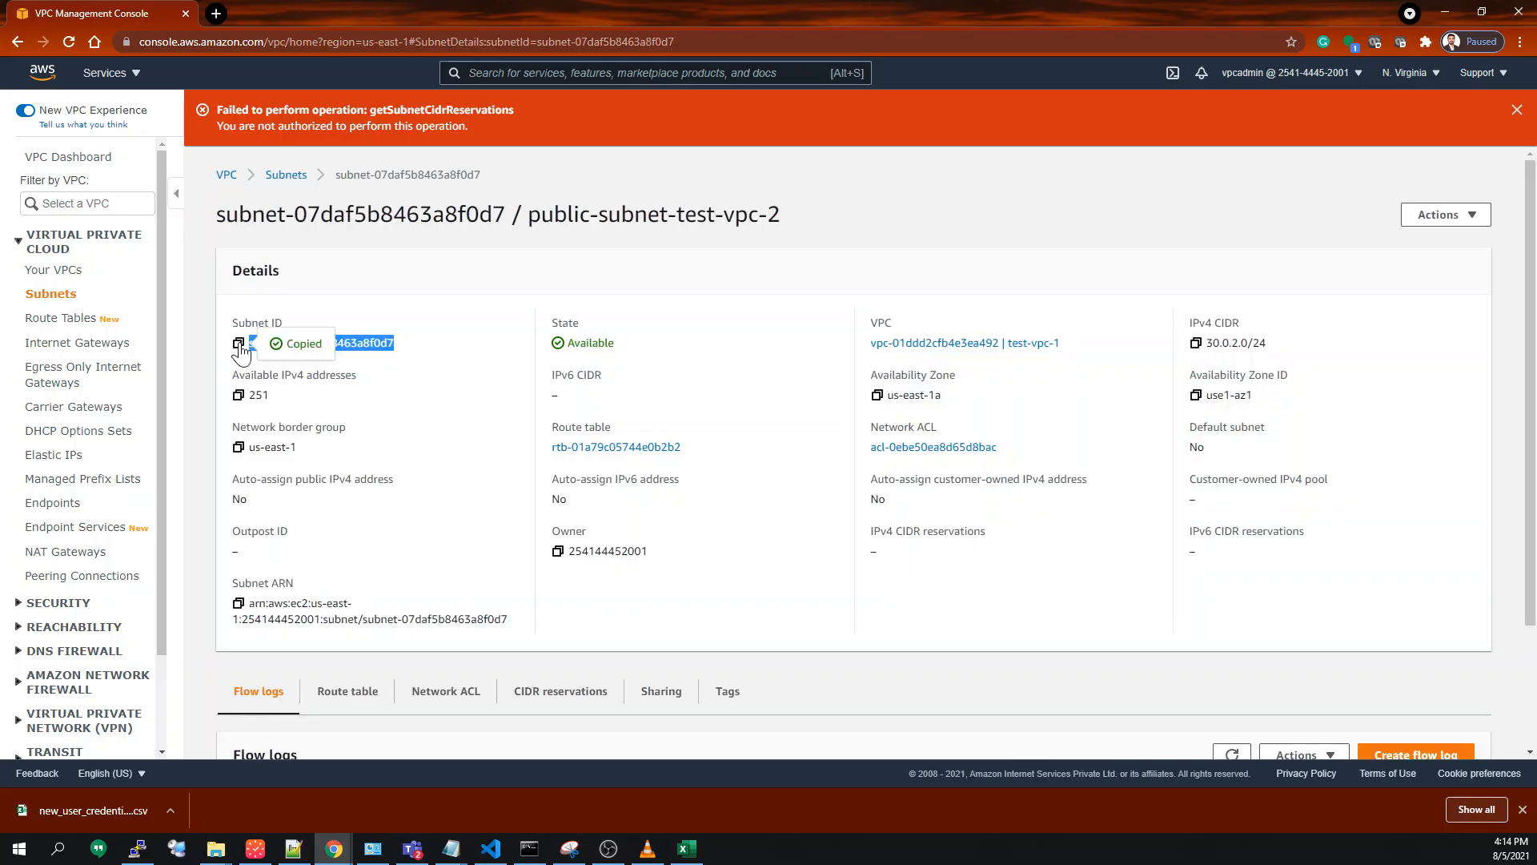
click(687, 849)
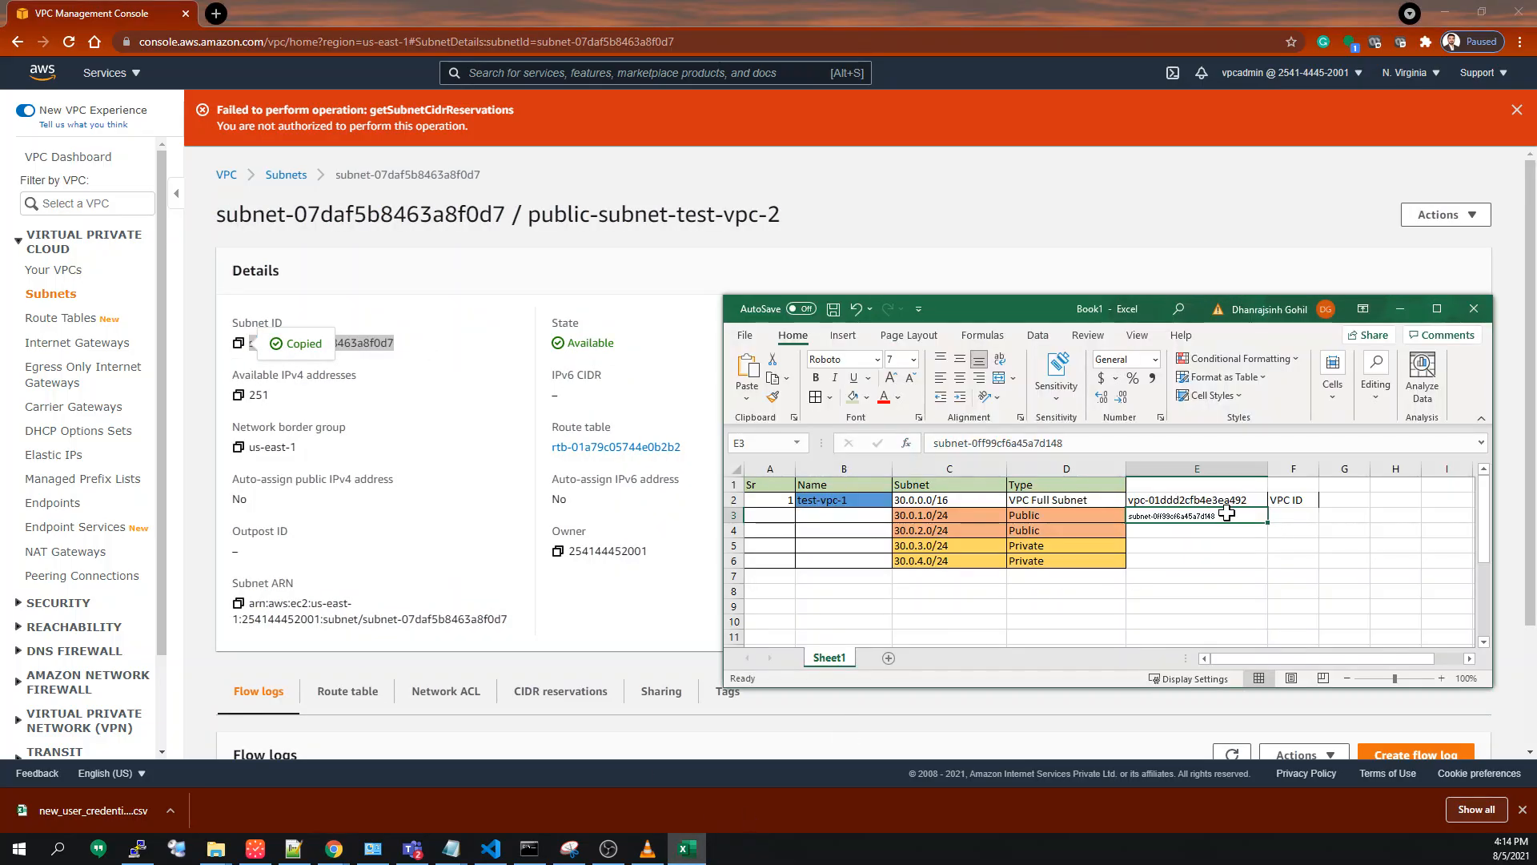
click(1168, 533)
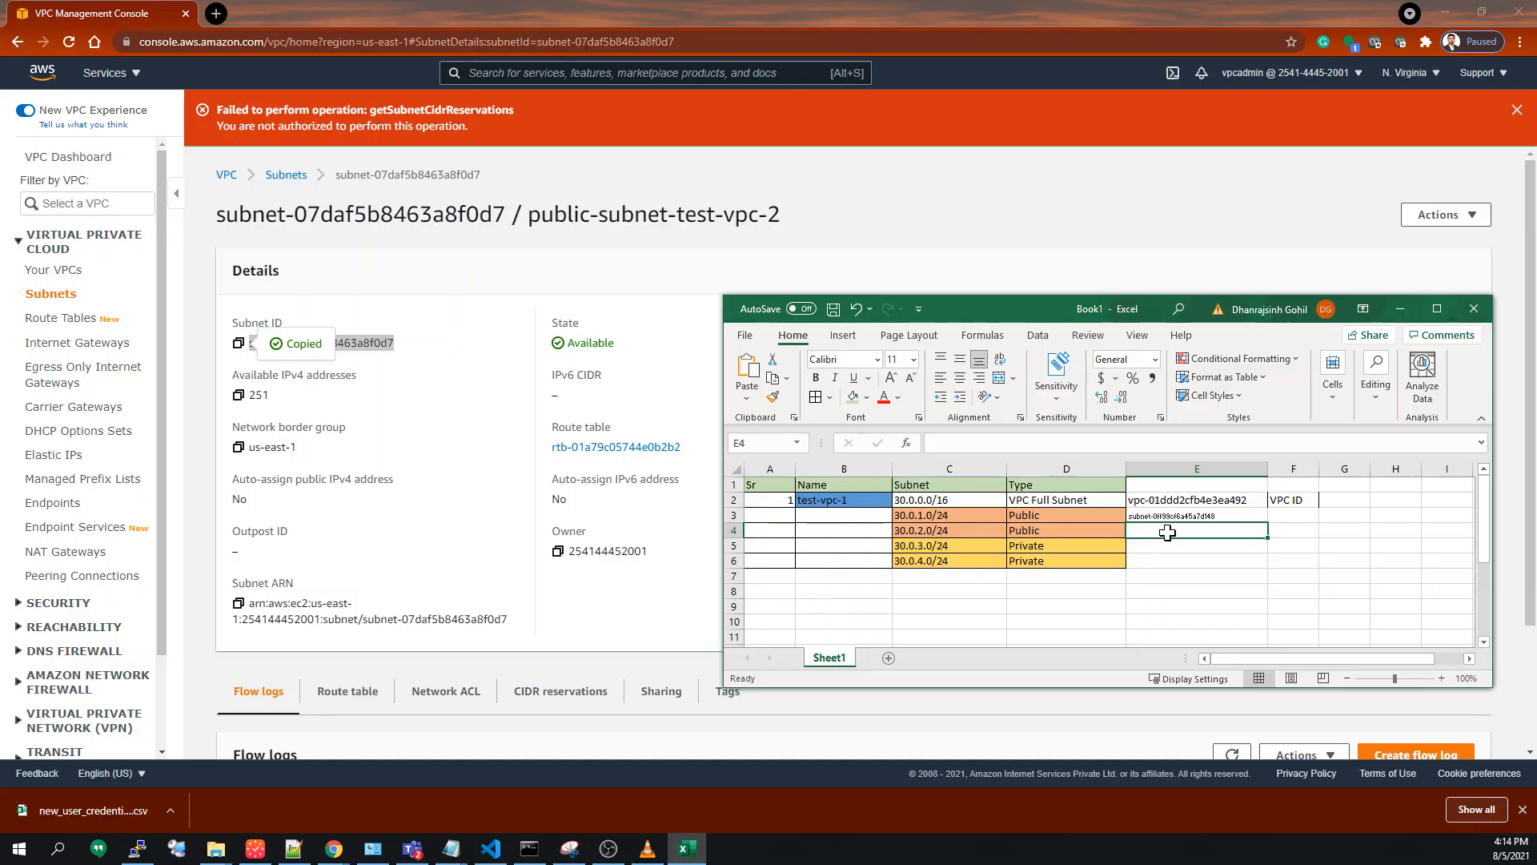
key(ctrl+v)
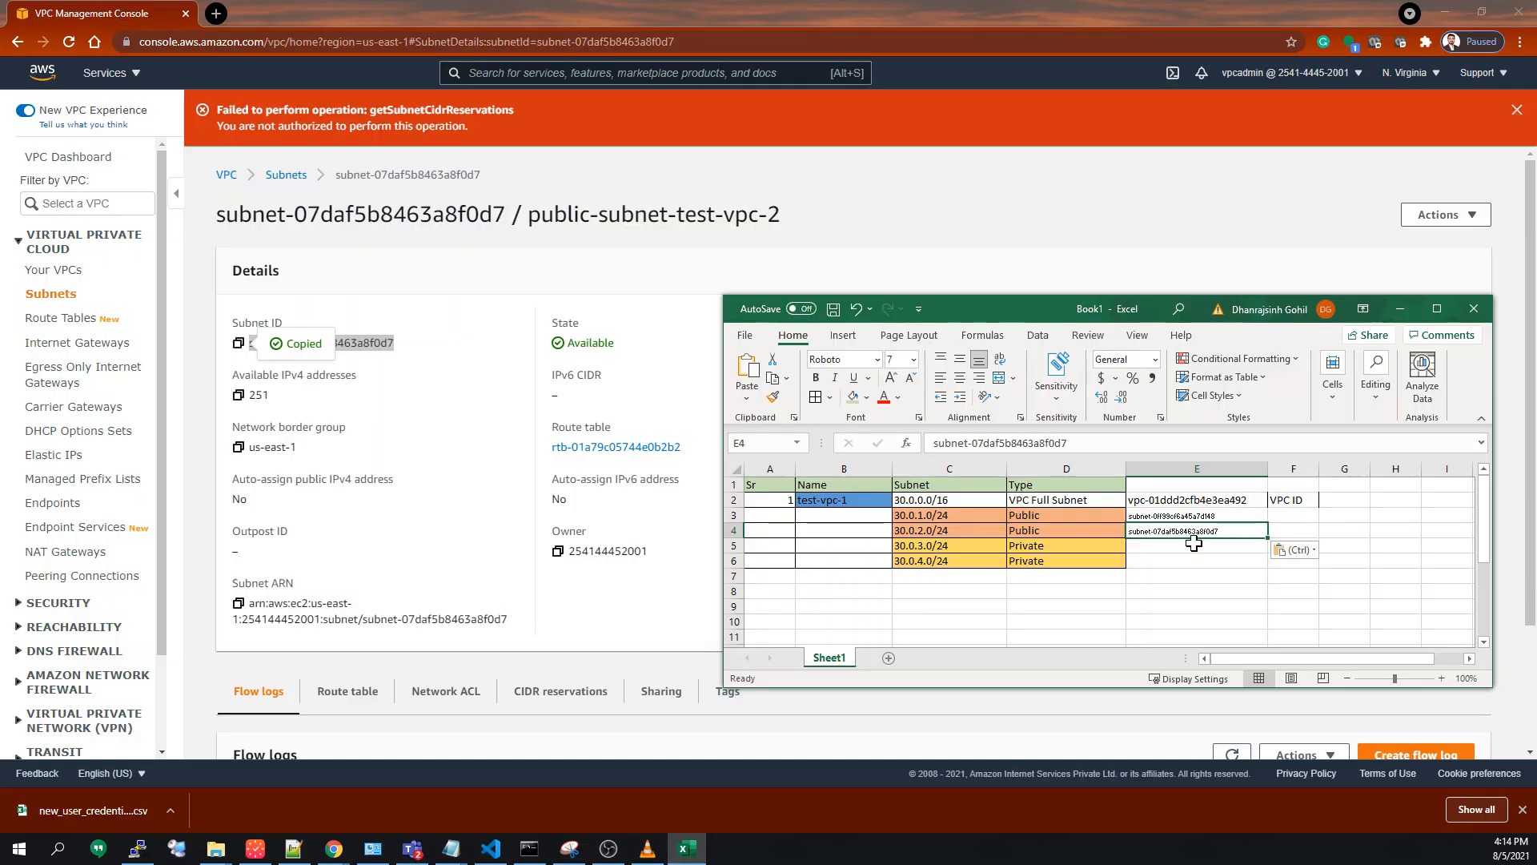
click(1193, 544)
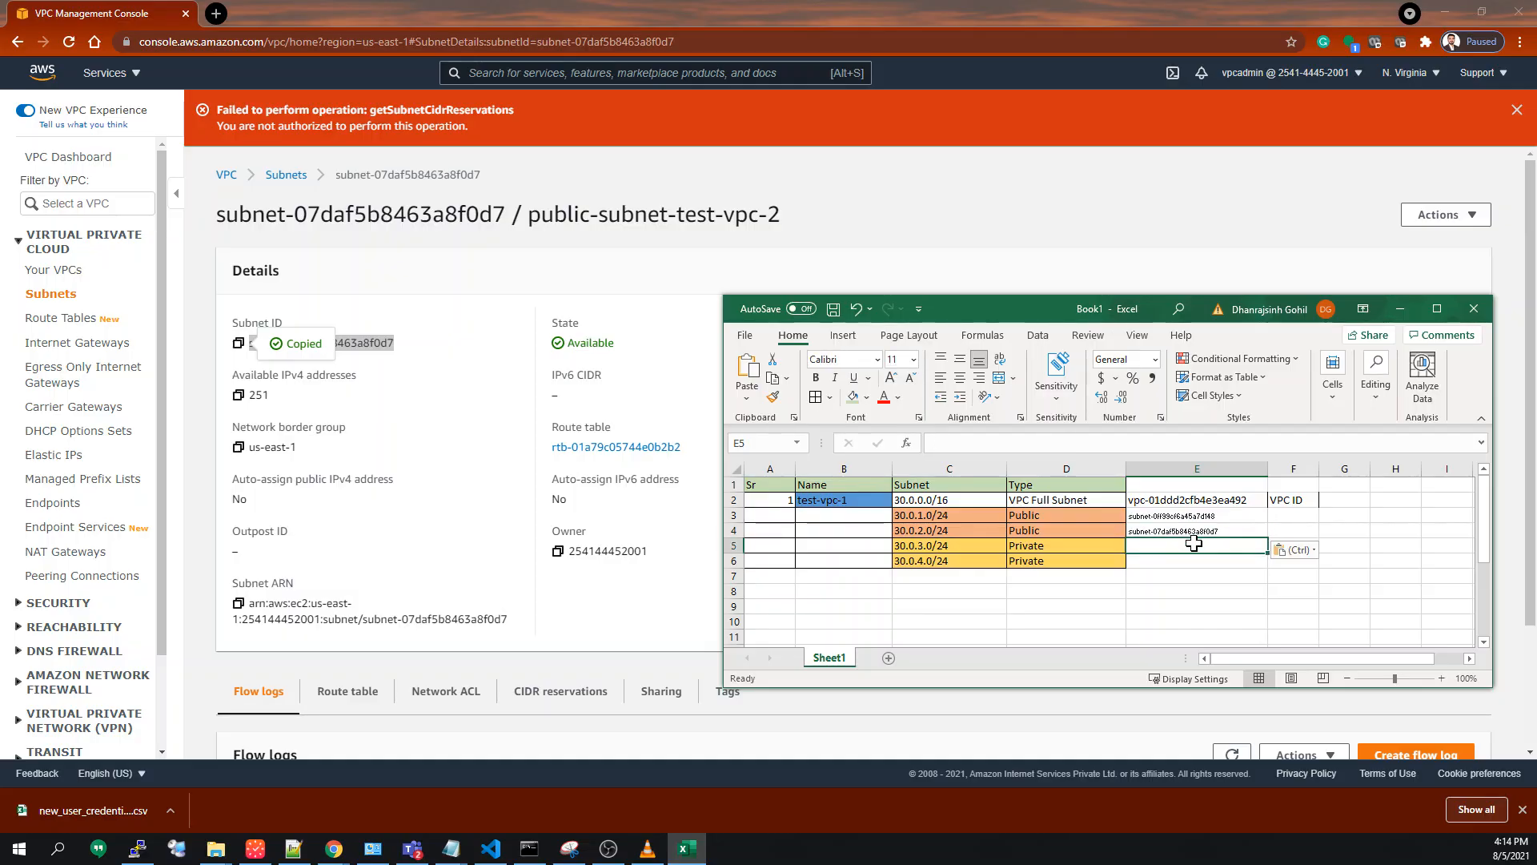
click(1398, 309)
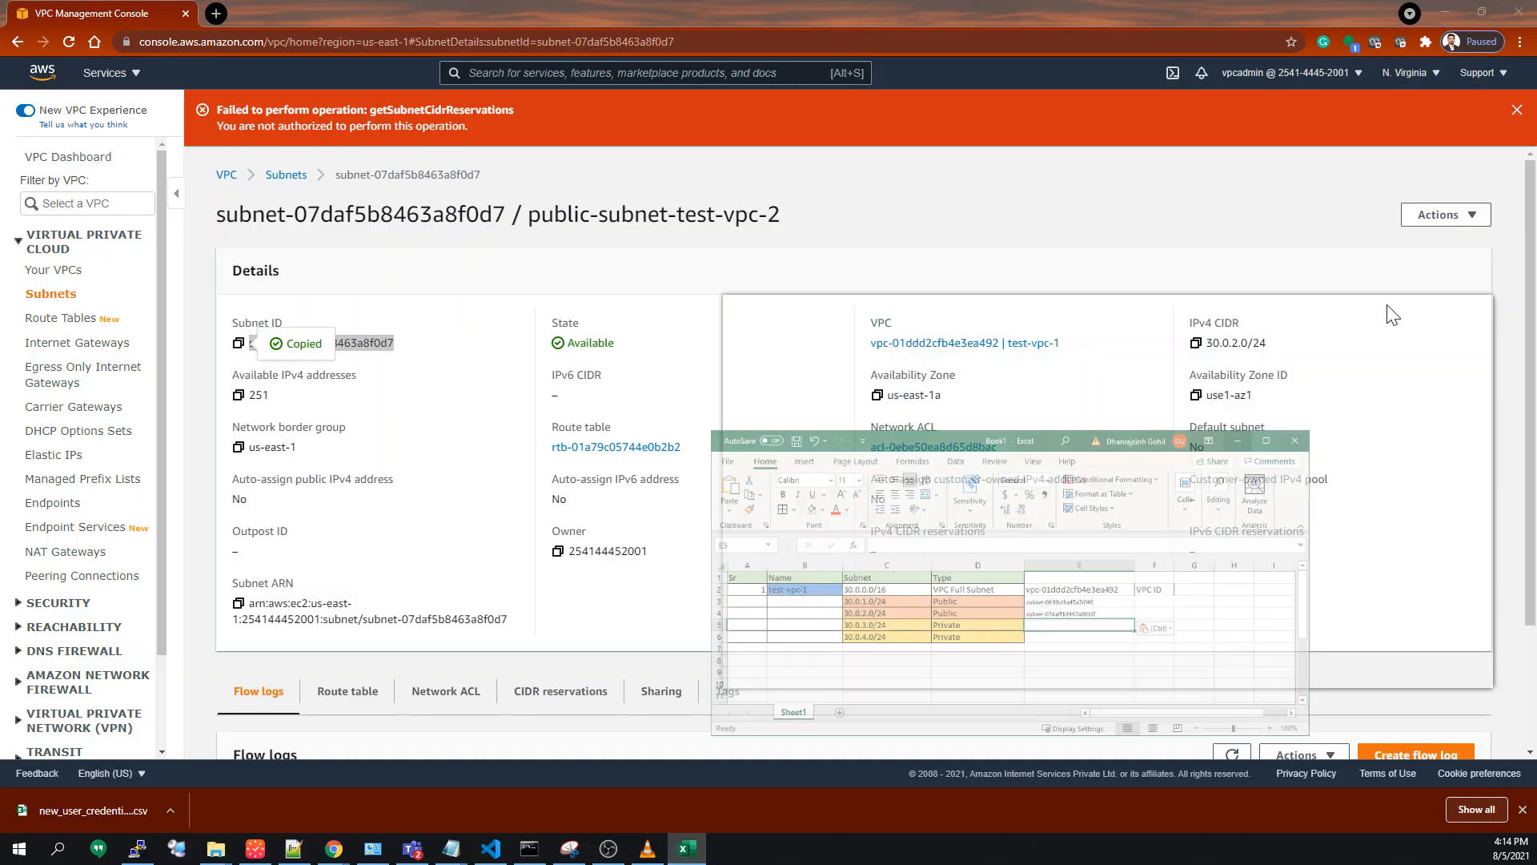
Return to the unfiltered subnet list, dismiss the error notification, clear the selection, and widen the Name column to show full subnet names.
click(50, 295)
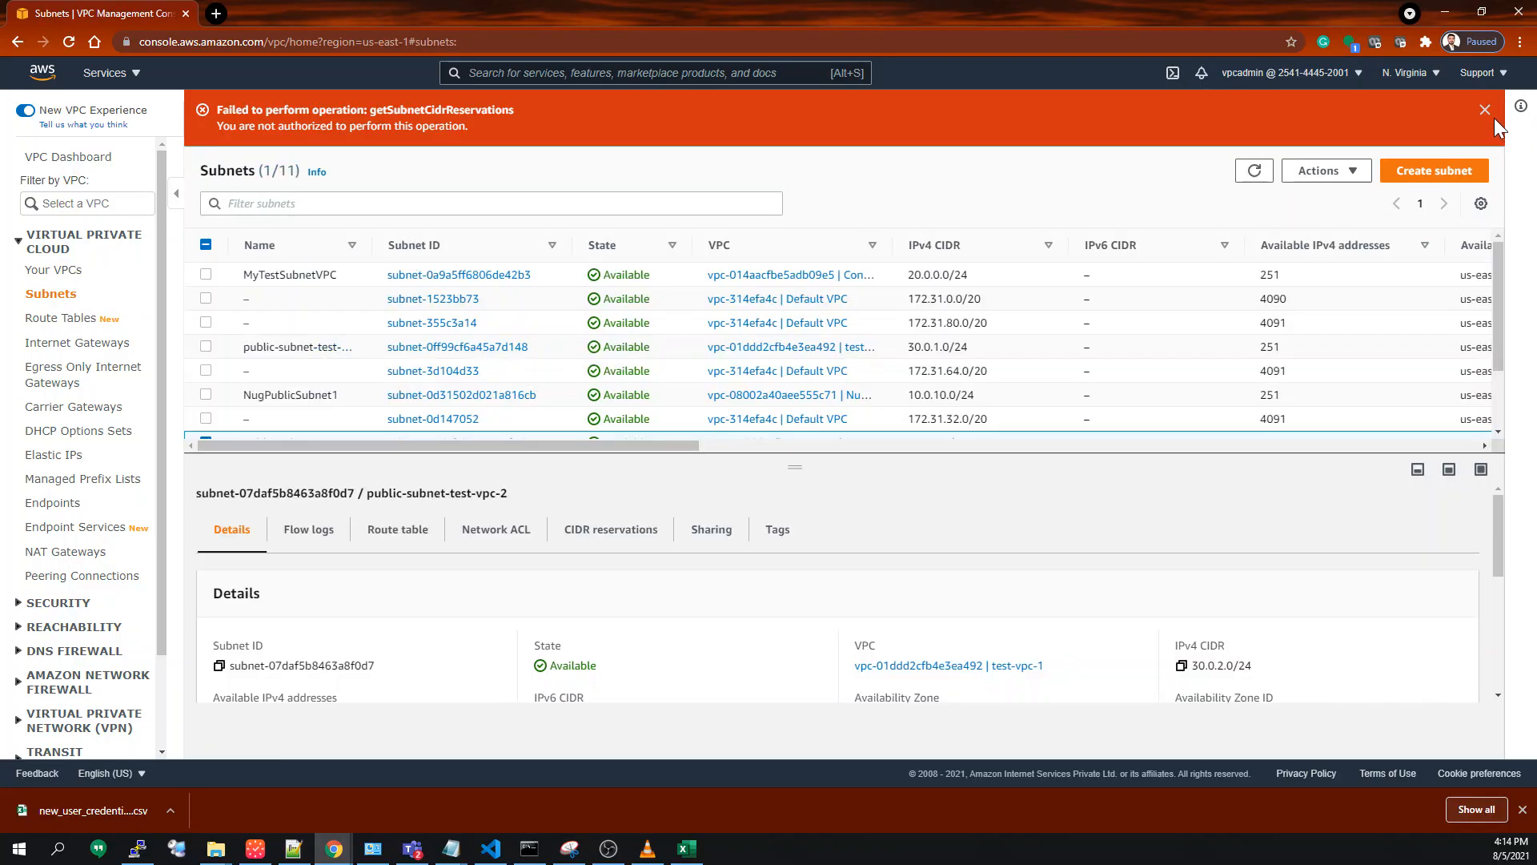
click(1484, 112)
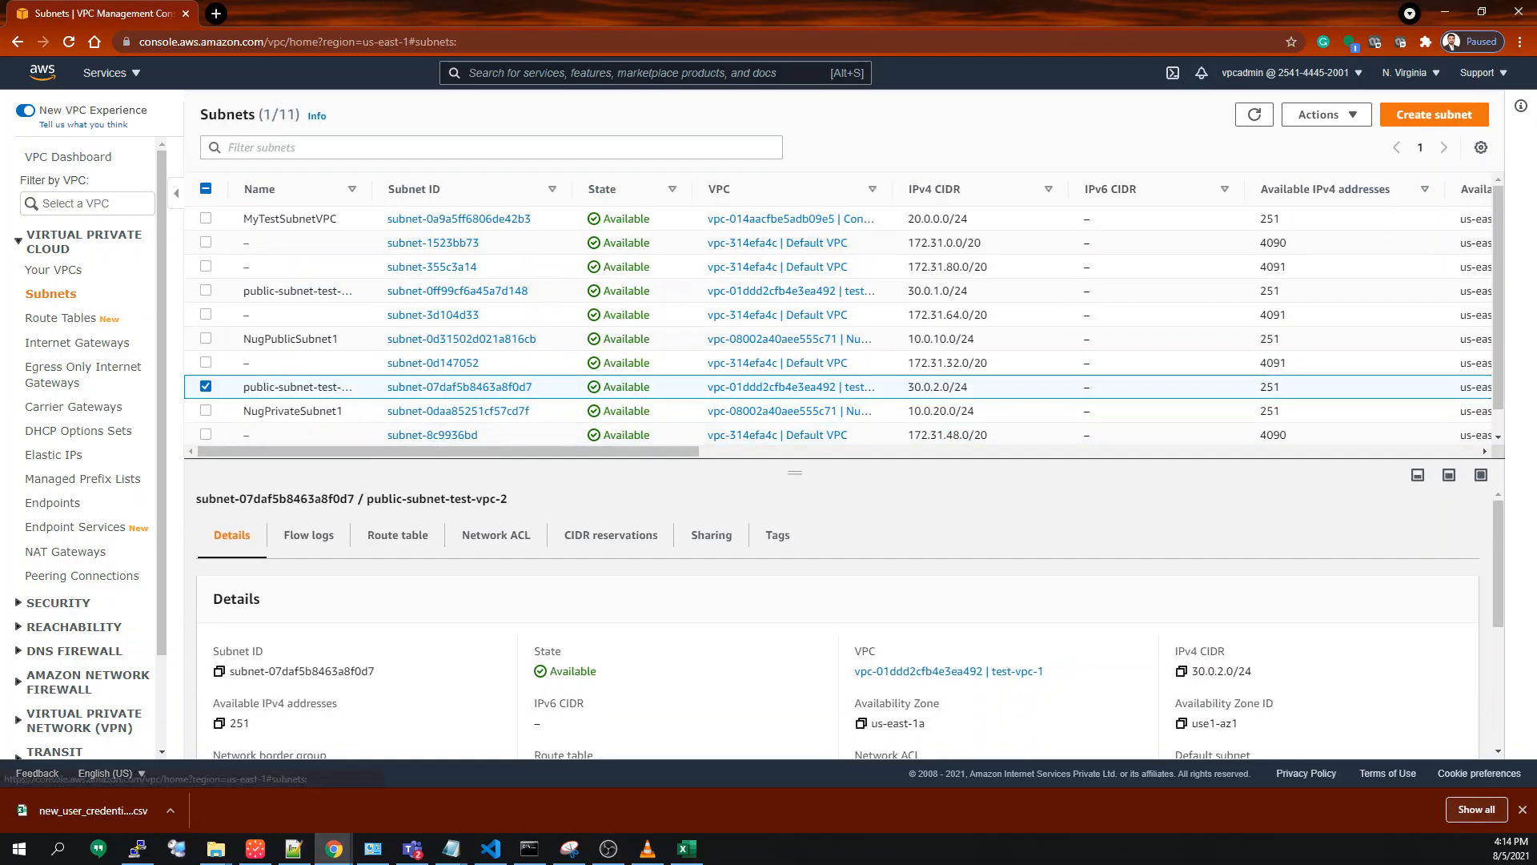
click(205, 386)
scroll(505, 367, down, 1)
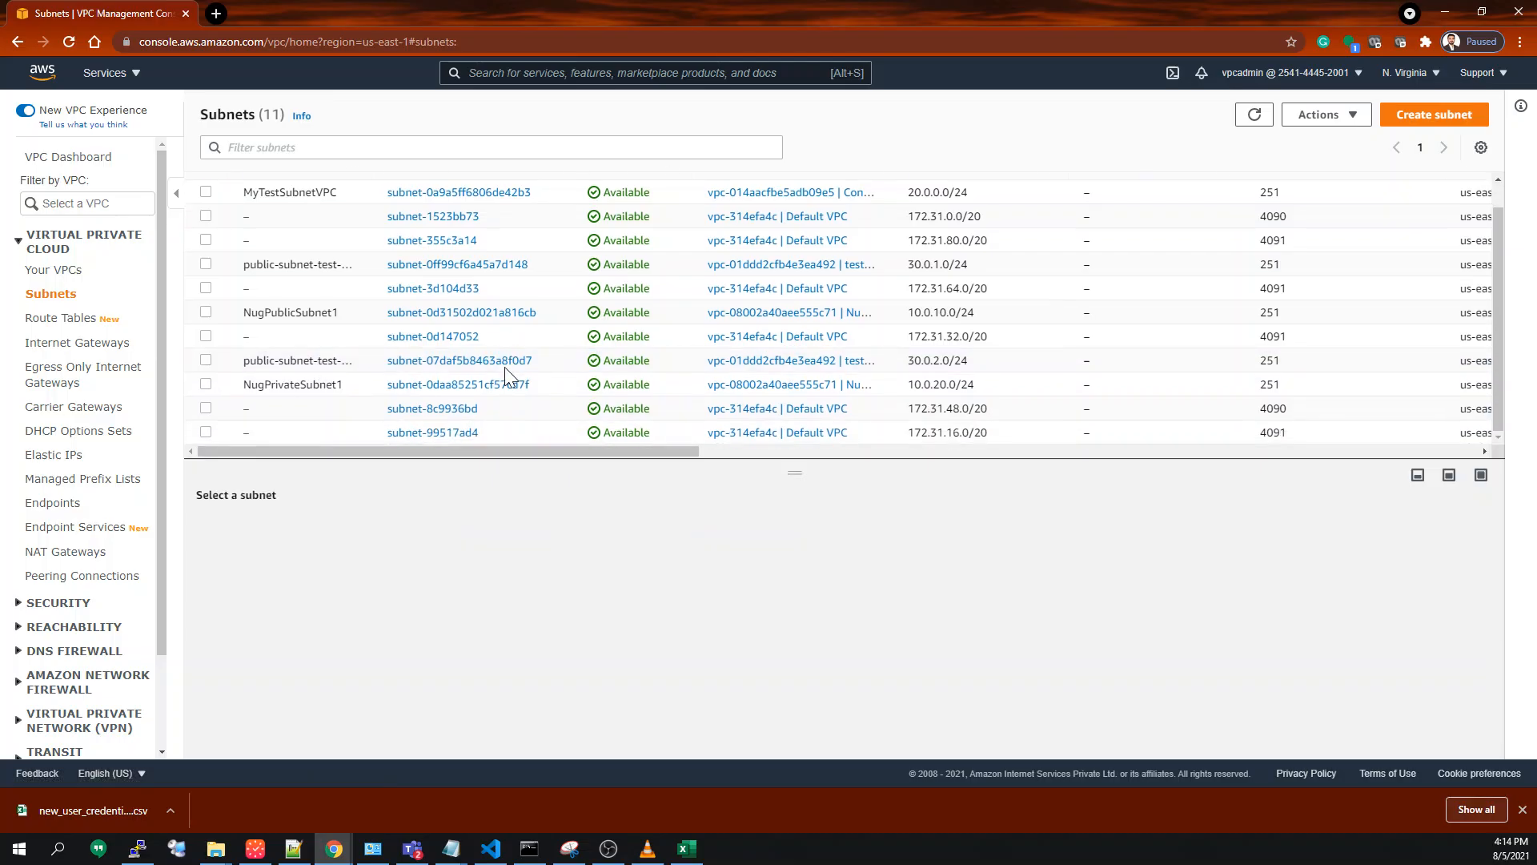
scroll(549, 370, up, 1)
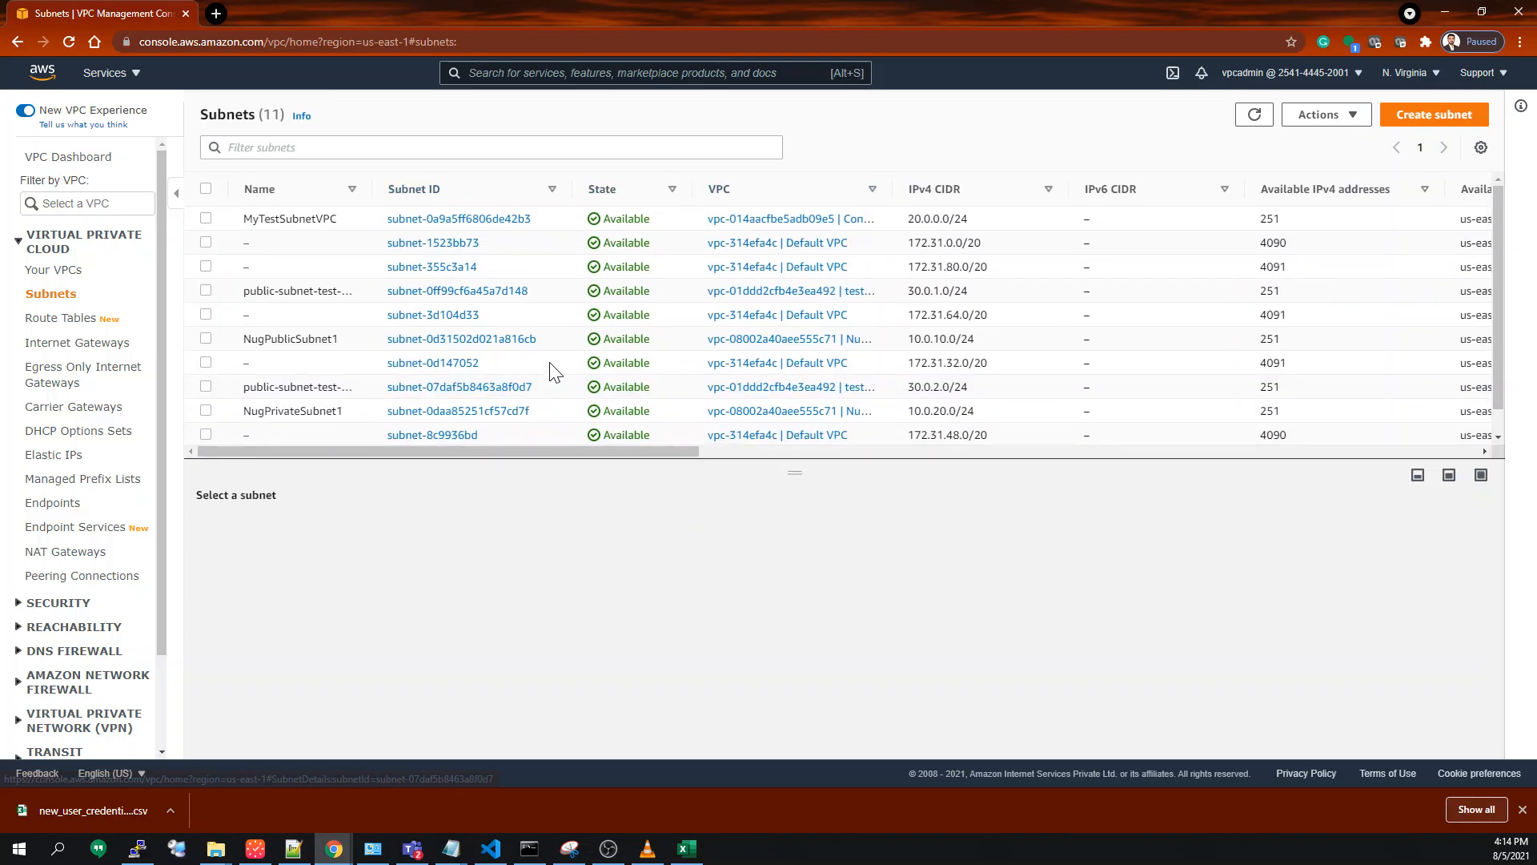
click(1250, 122)
drag(372, 189, 439, 189)
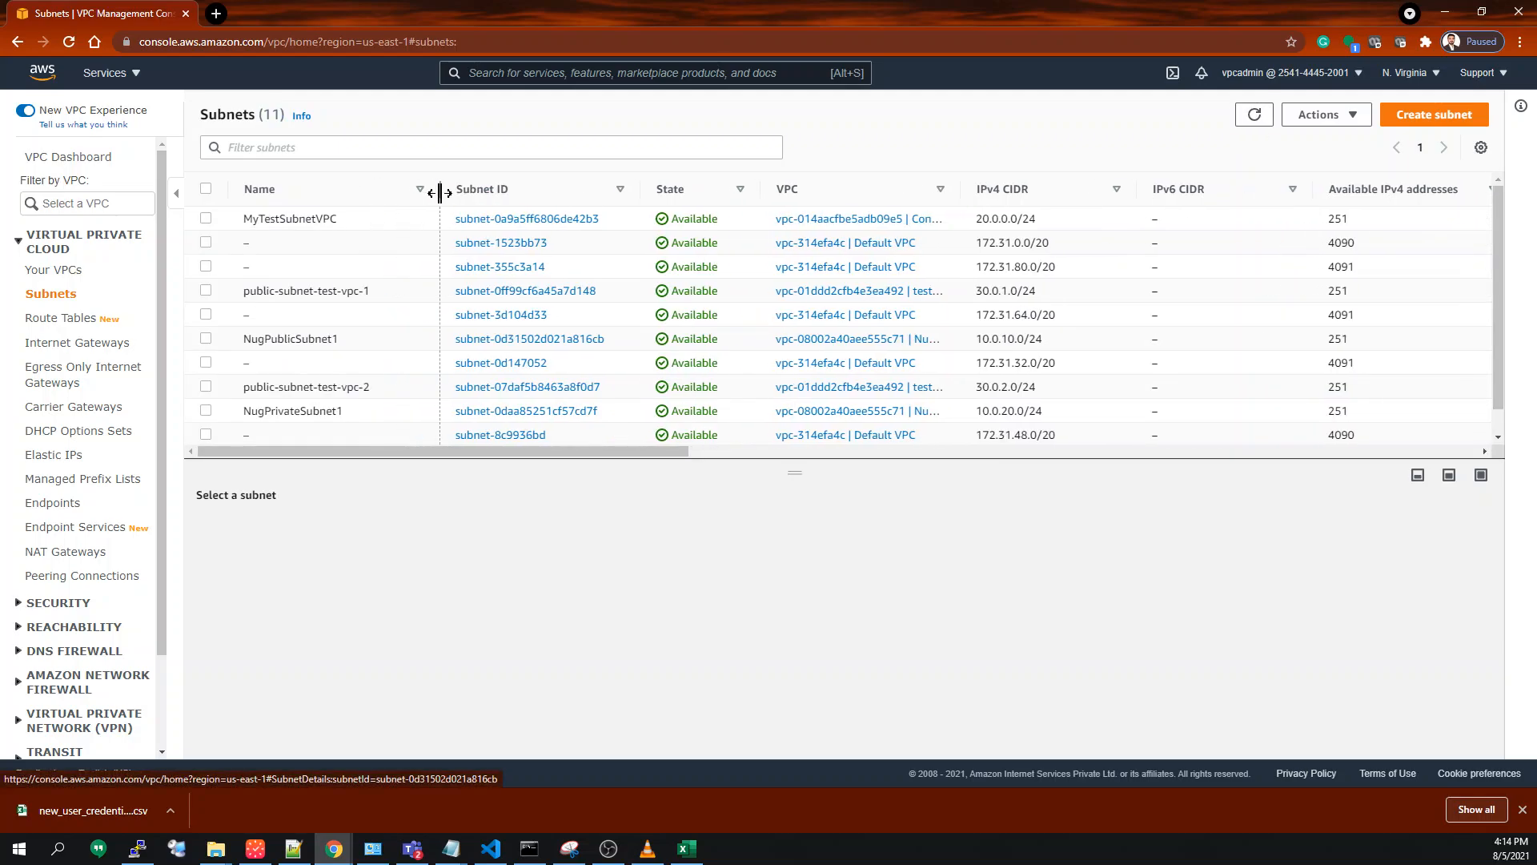
click(368, 314)
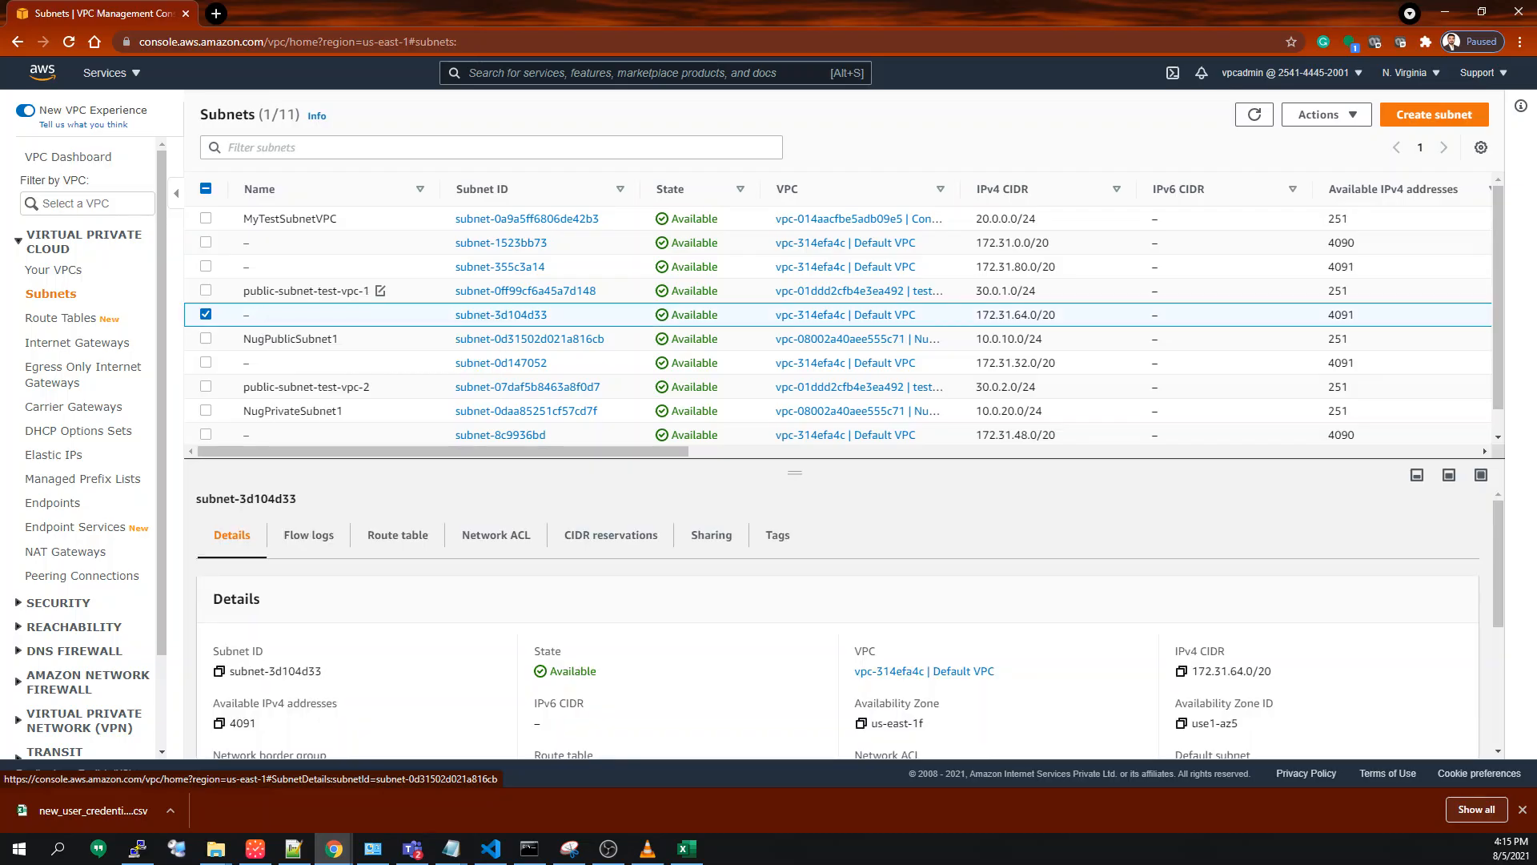
click(371, 292)
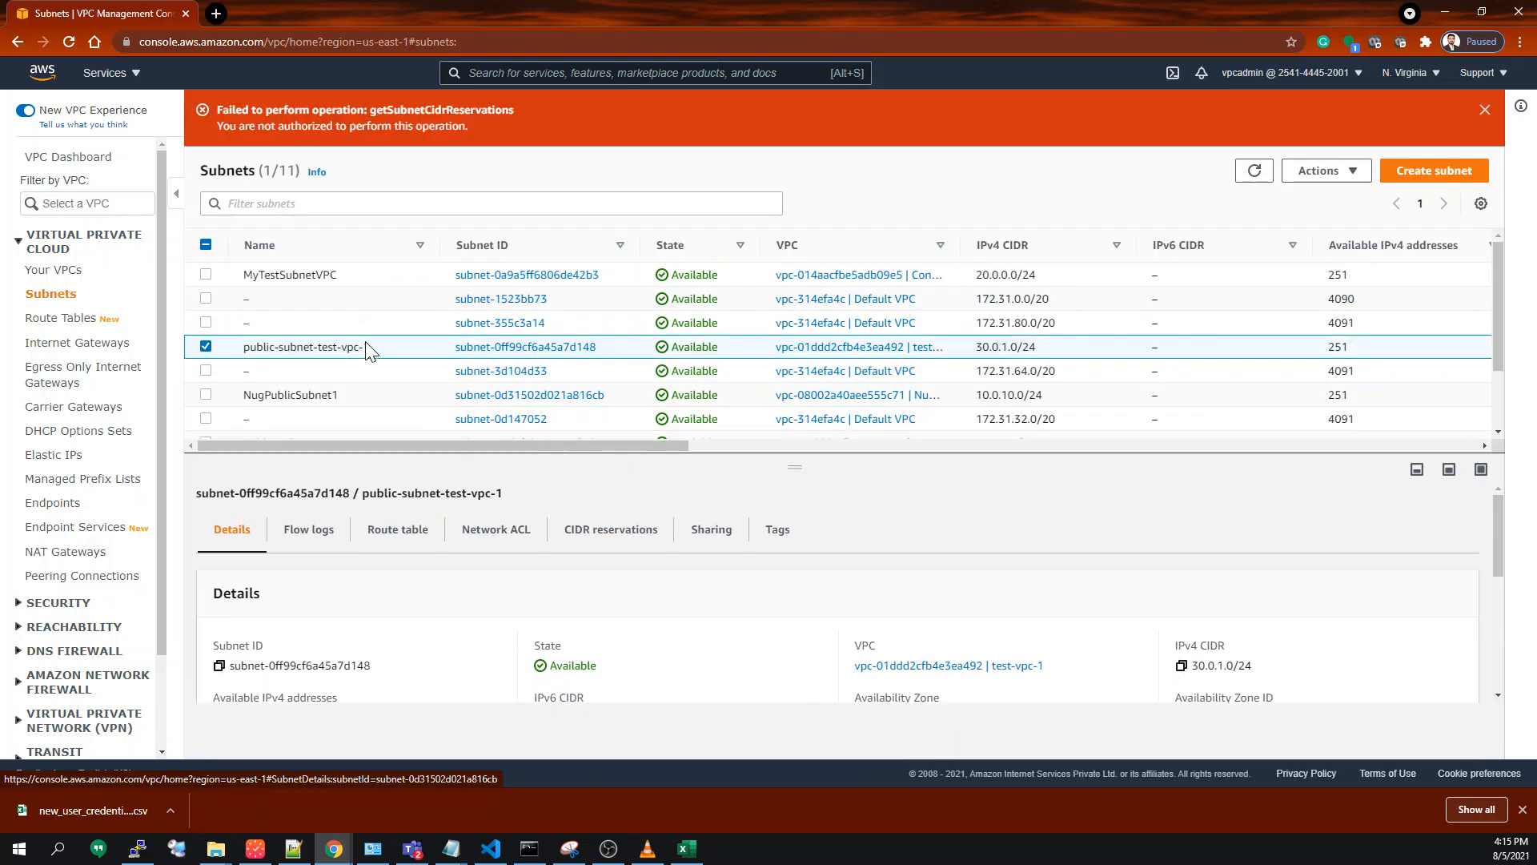
click(380, 346)
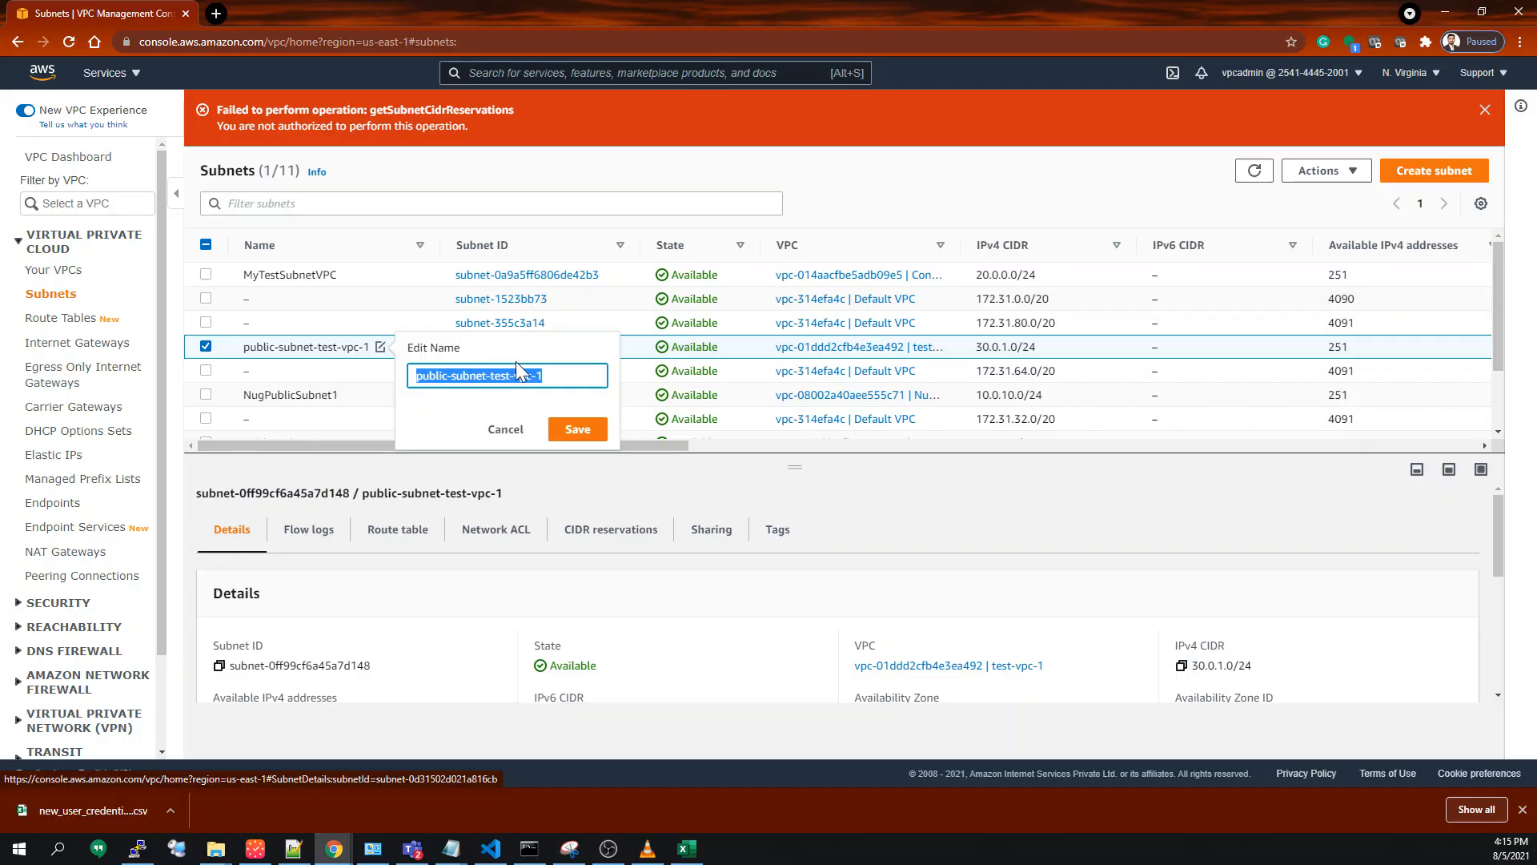
click(506, 430)
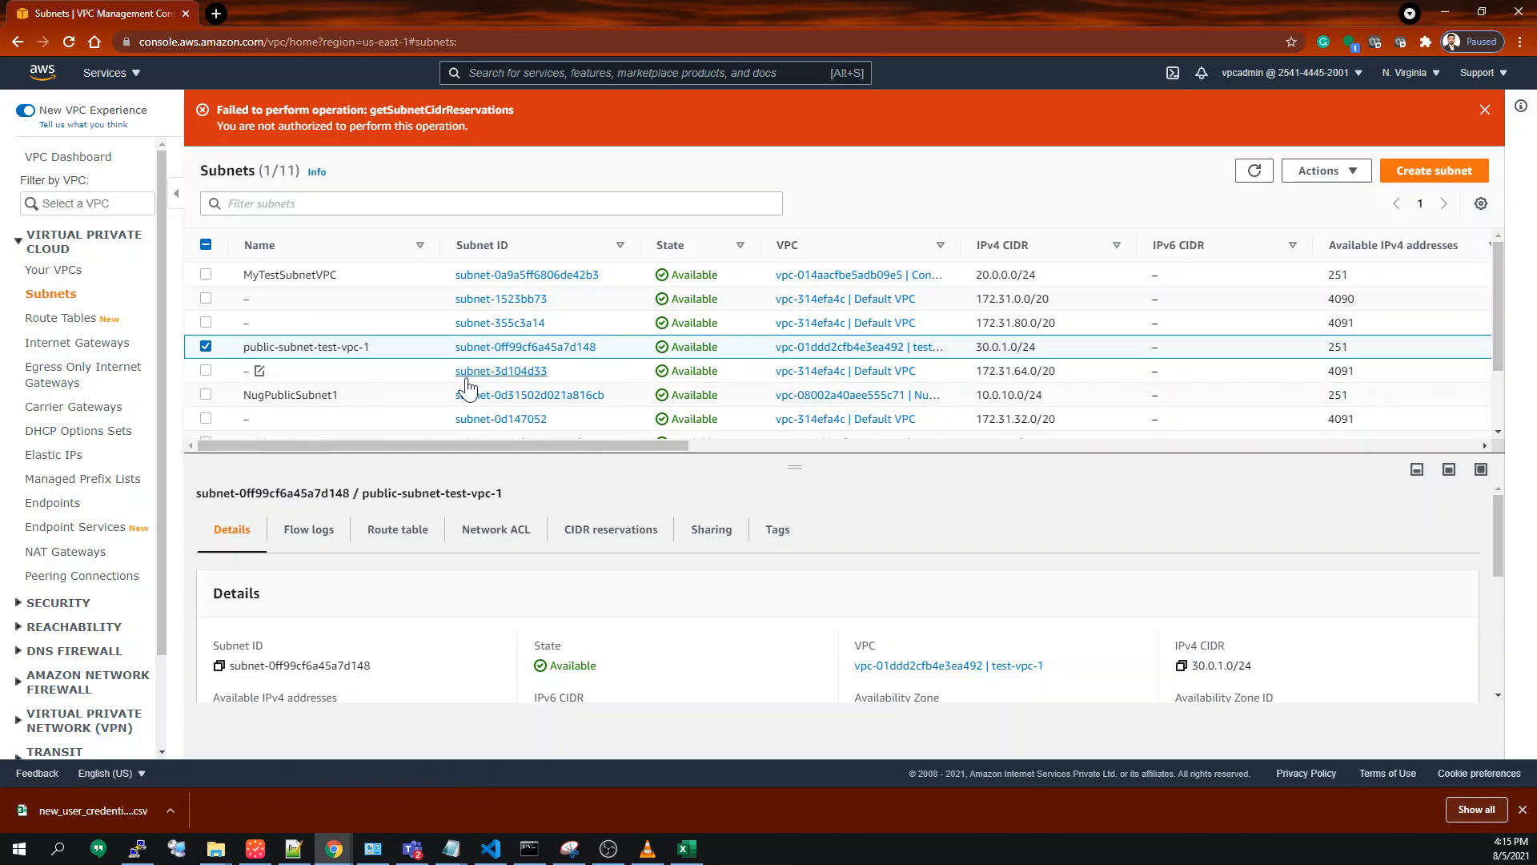
Compare the public subnet IDs in the Excel plan with the AWS subnet list, and deselect public-subnet-test-vpc-1.
click(700, 849)
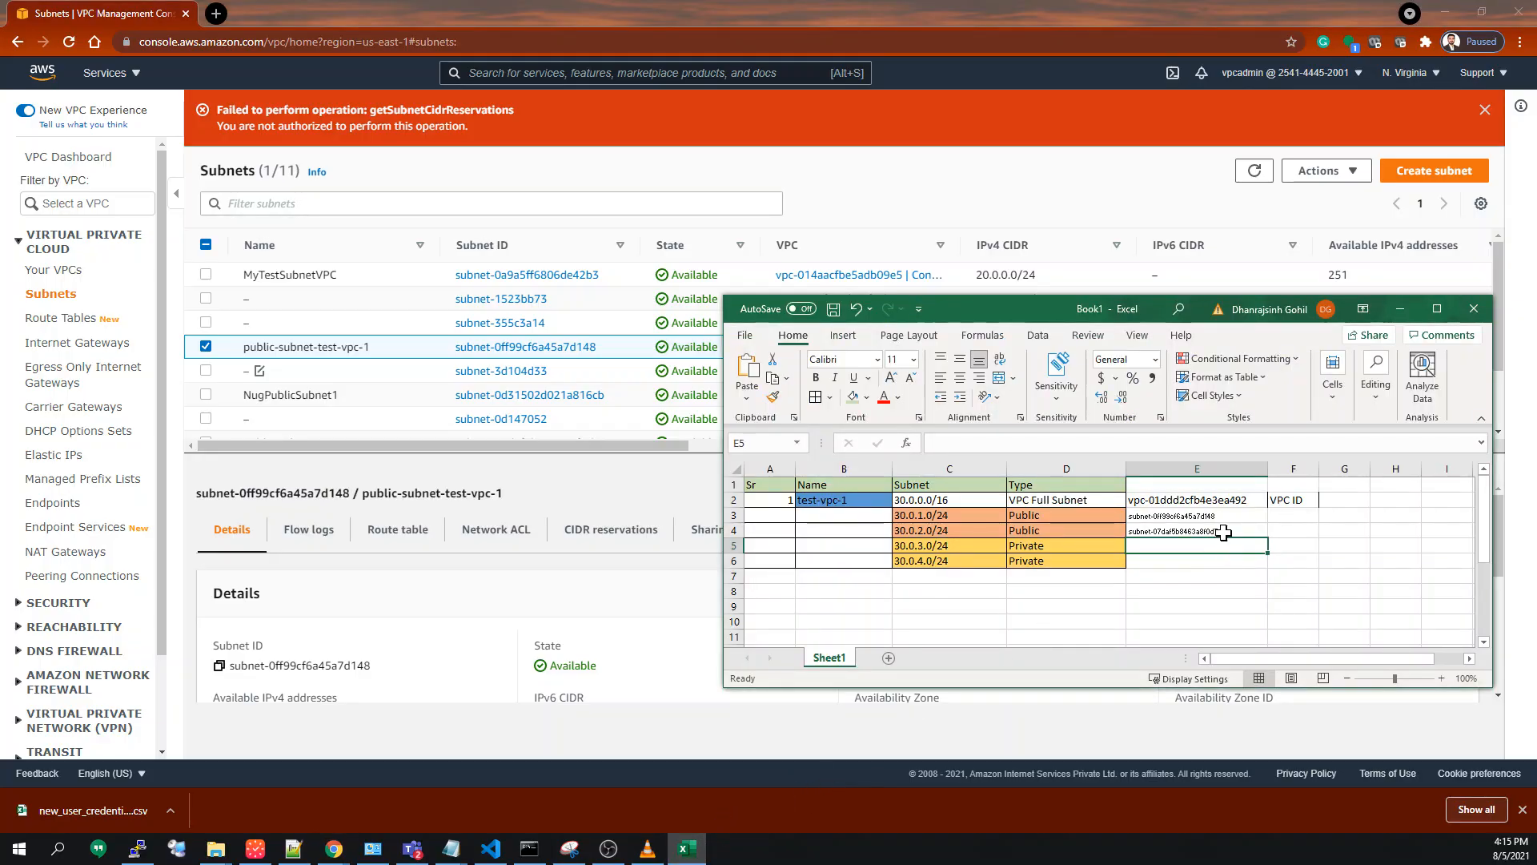
click(1217, 529)
scroll(393, 398, down, 1)
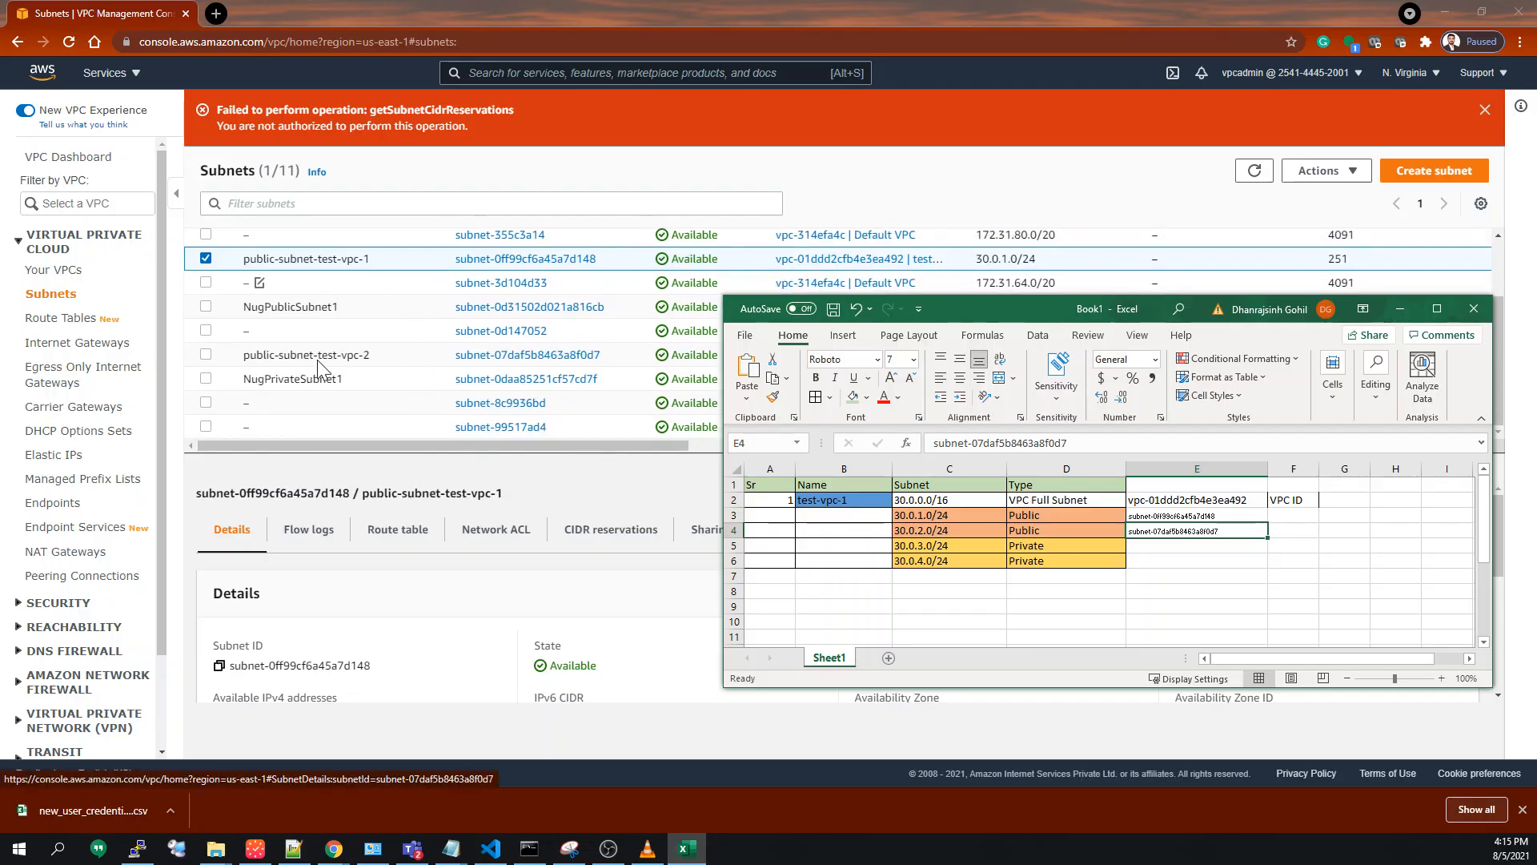
click(209, 287)
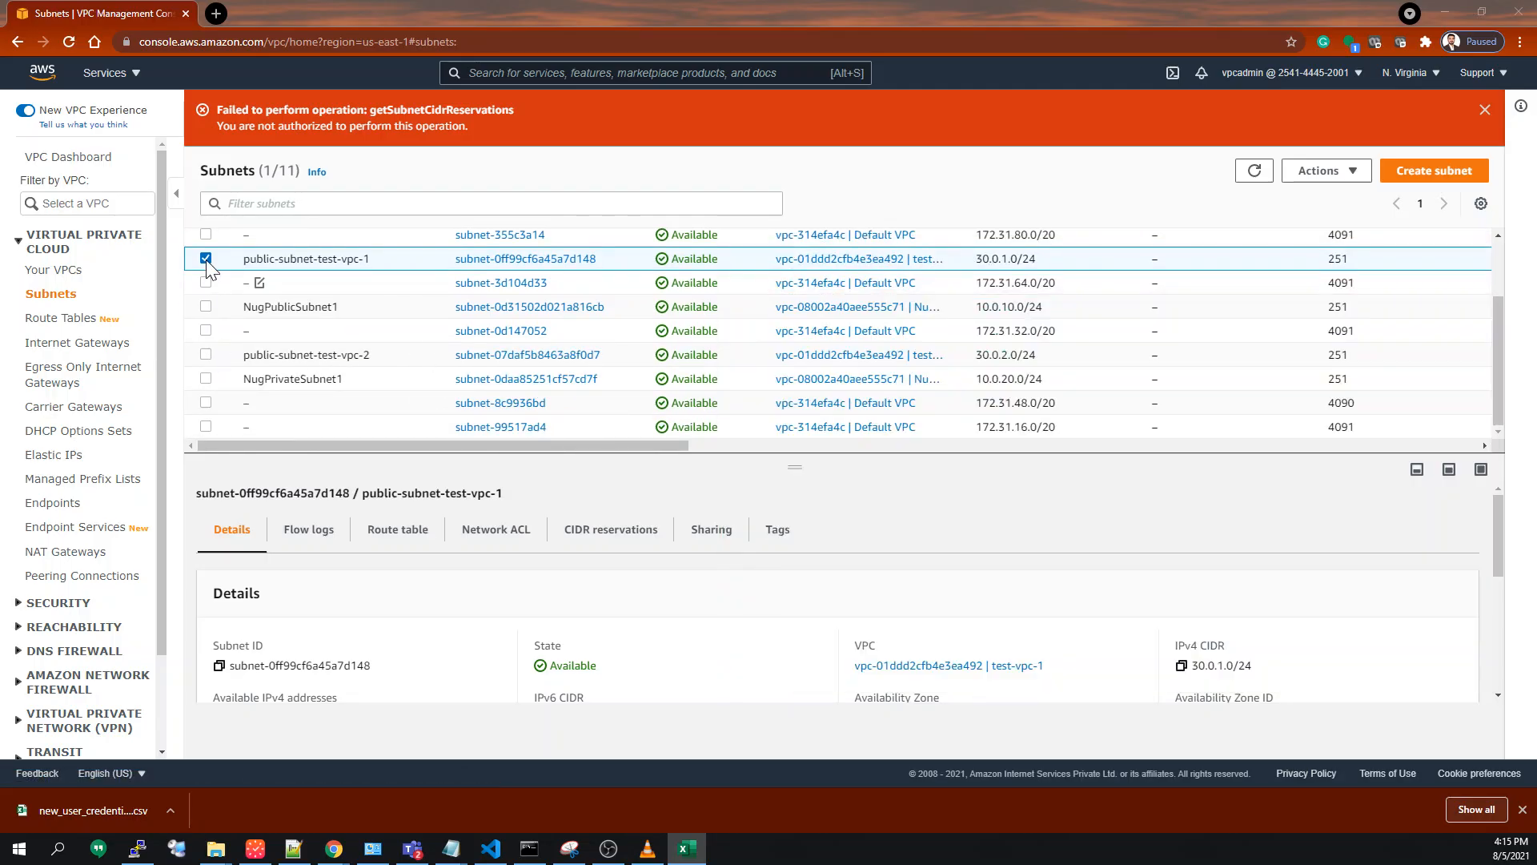
click(206, 258)
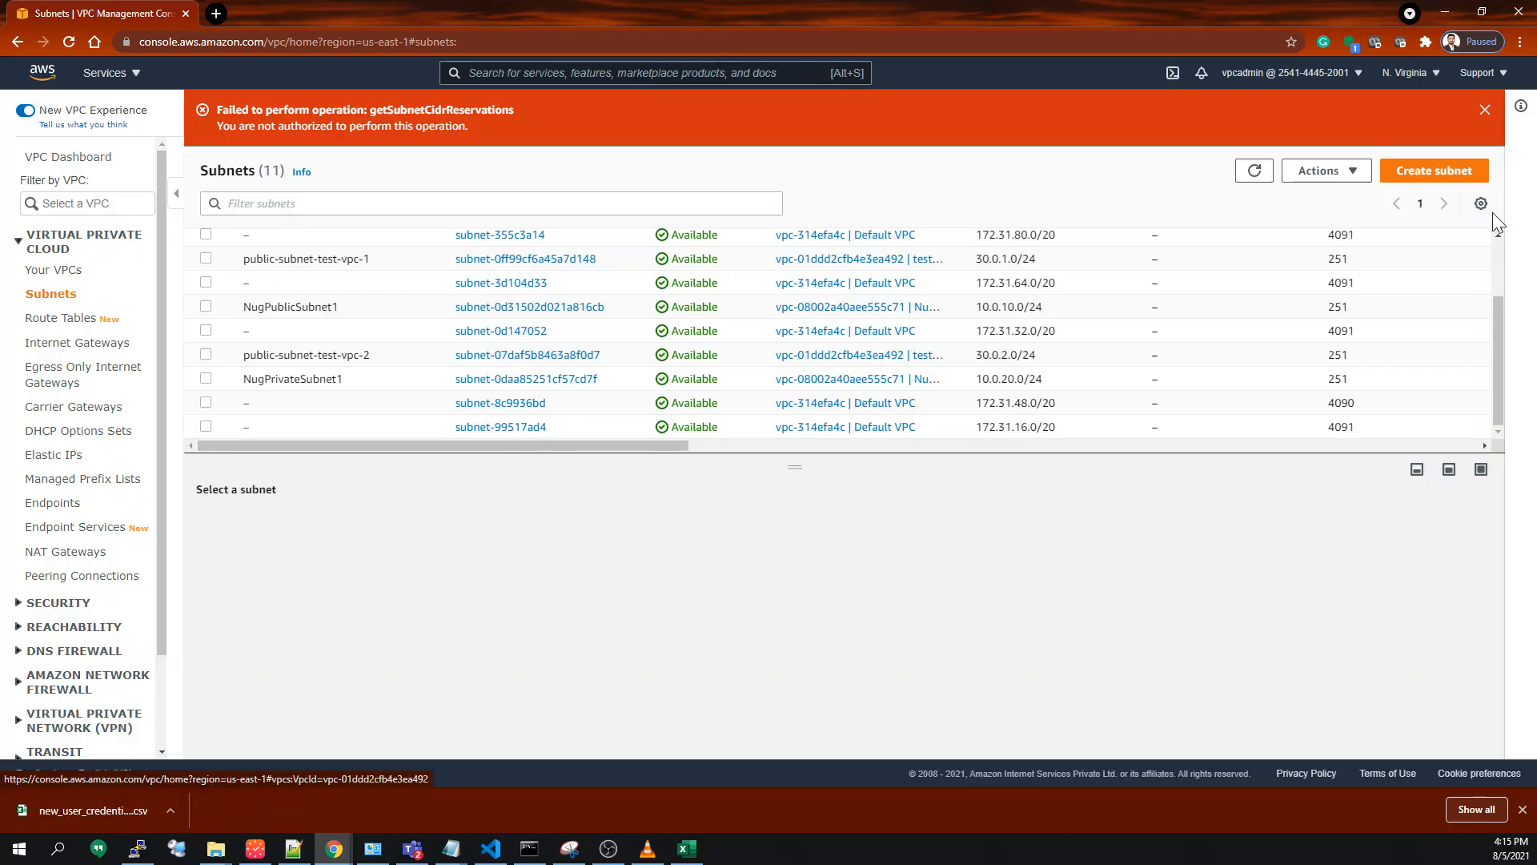
click(1449, 177)
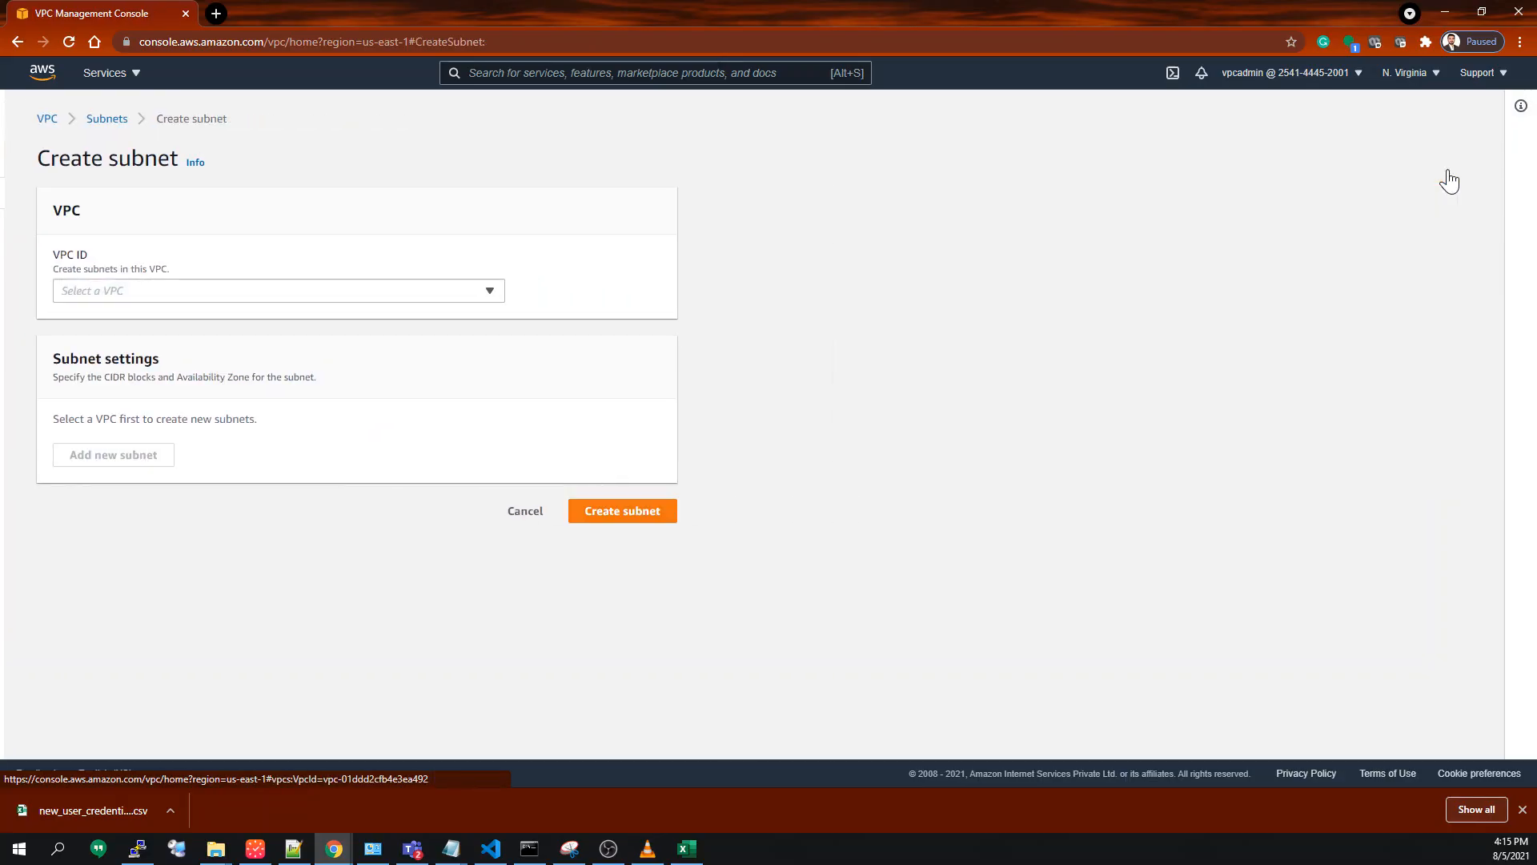
click(687, 847)
drag(945, 547, 1049, 566)
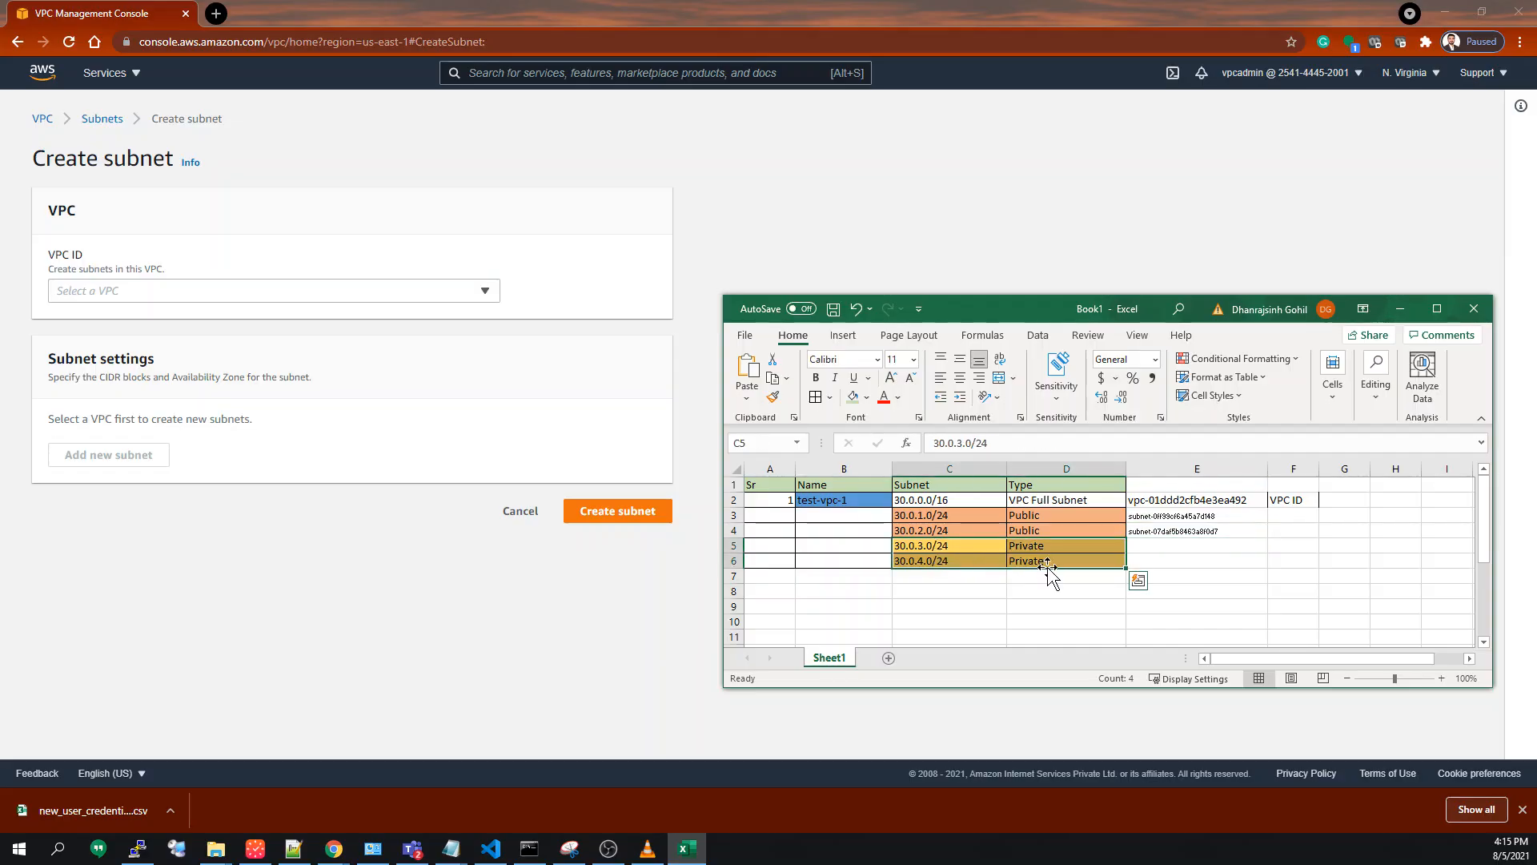
click(264, 311)
click(229, 292)
click(230, 294)
click(230, 300)
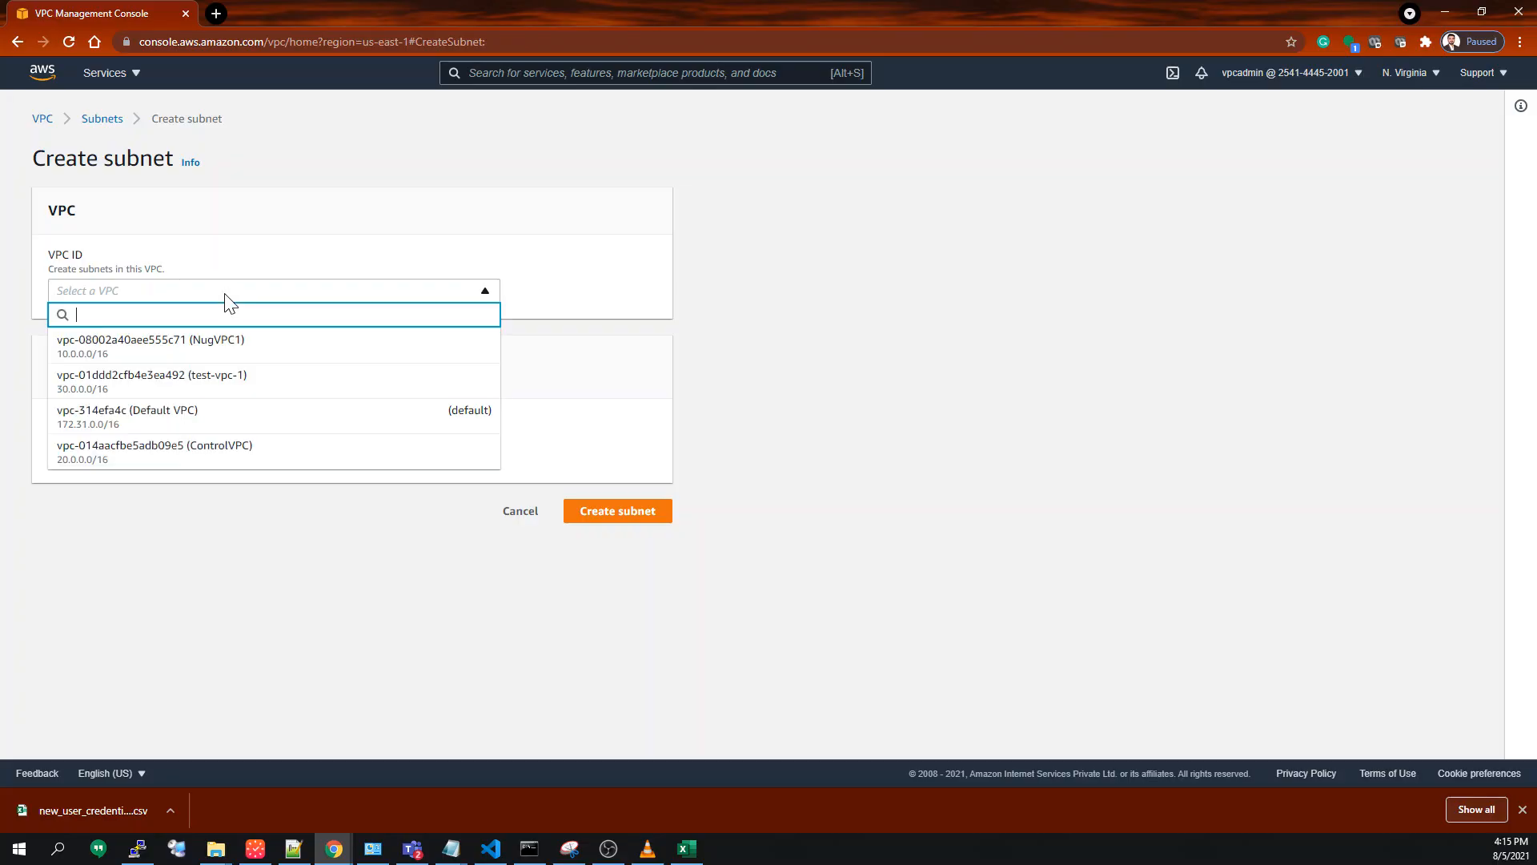
click(270, 389)
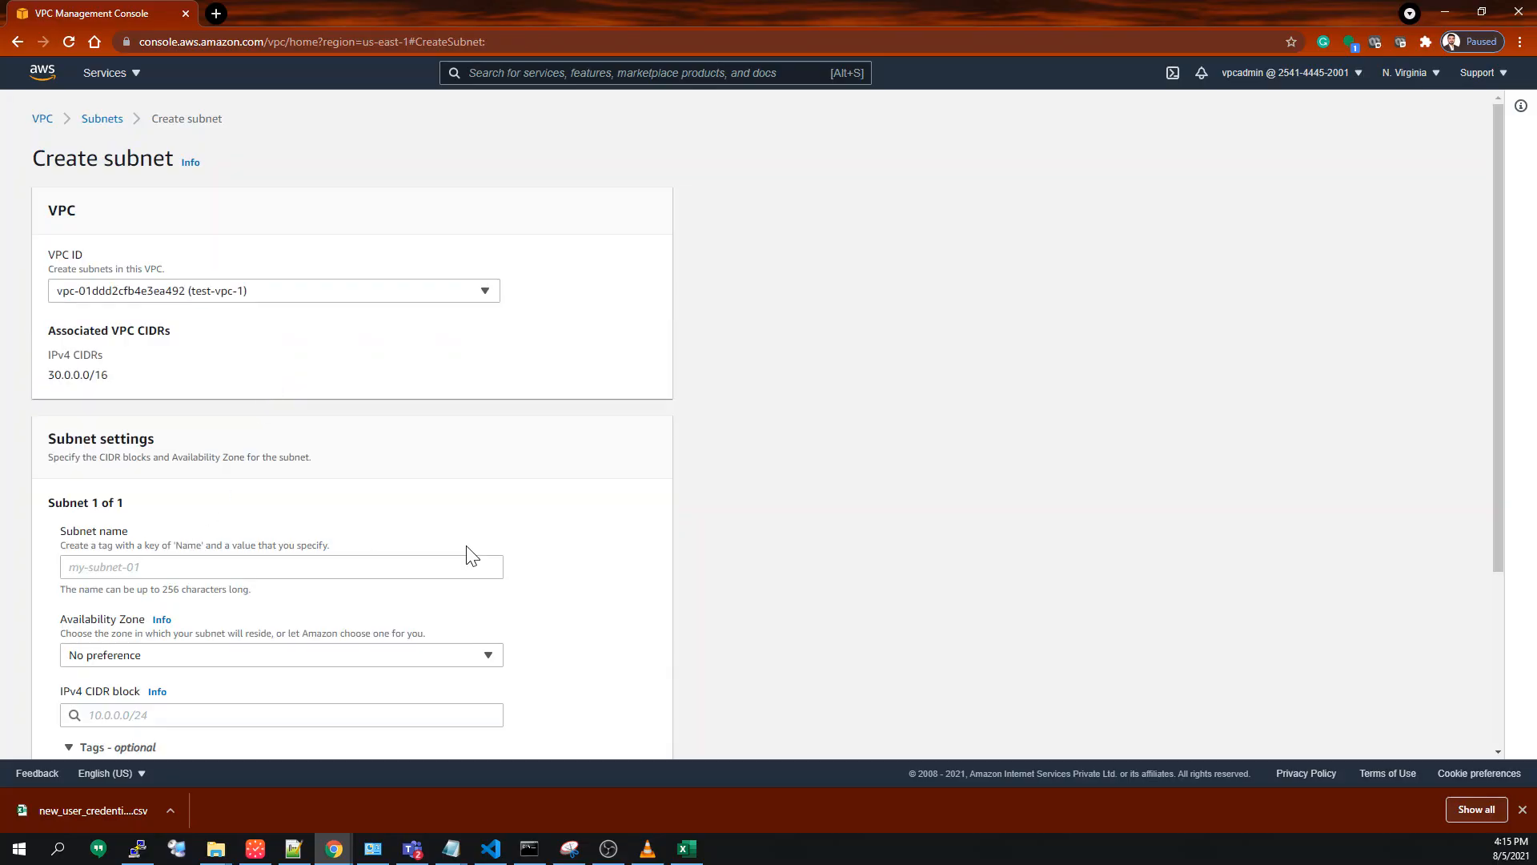
scroll(471, 554, down, 1)
click(320, 486)
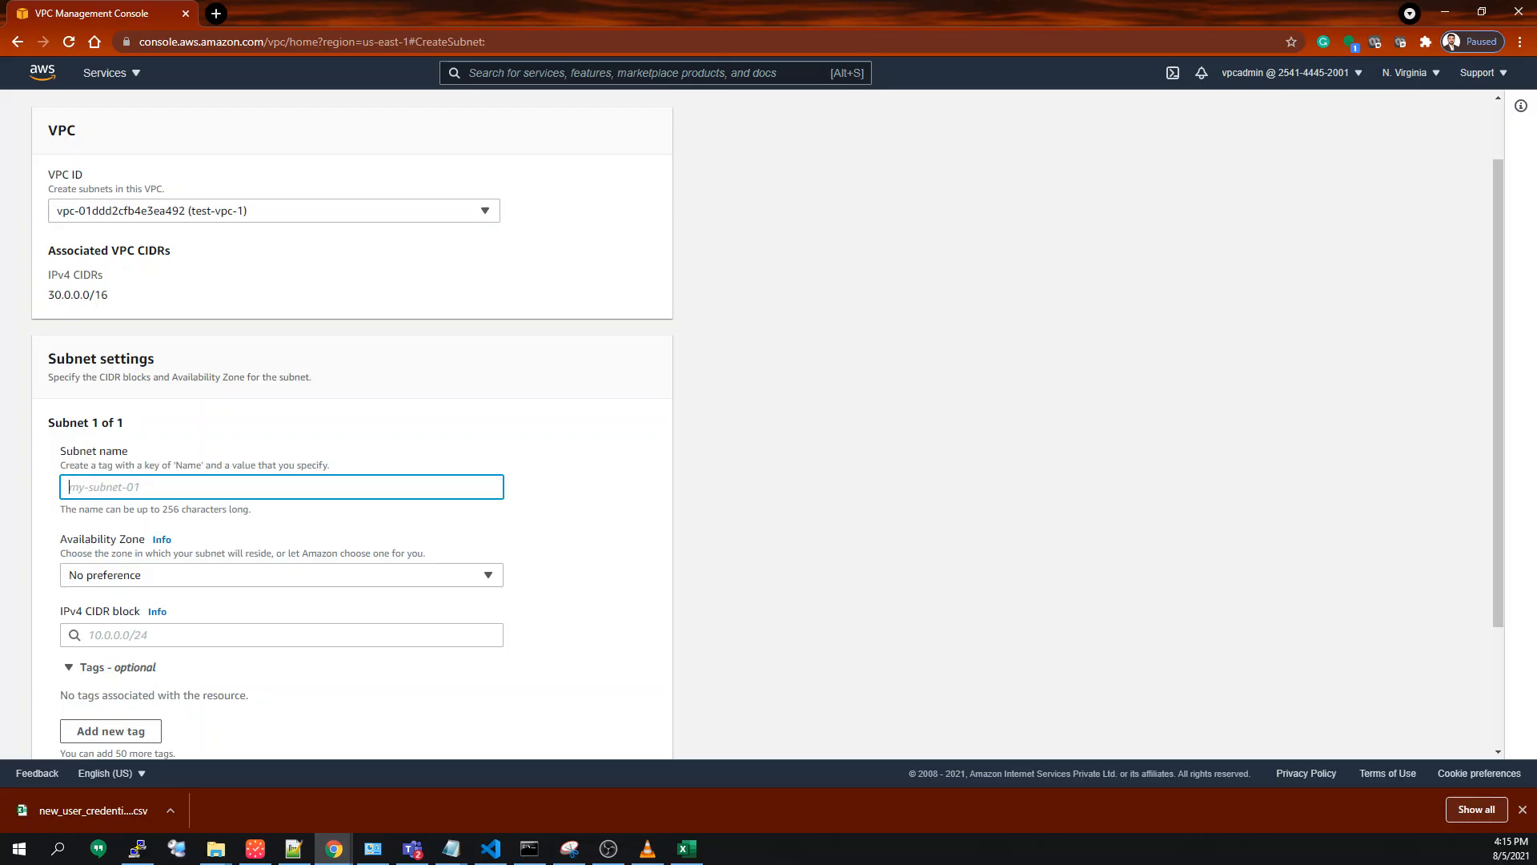
click(687, 849)
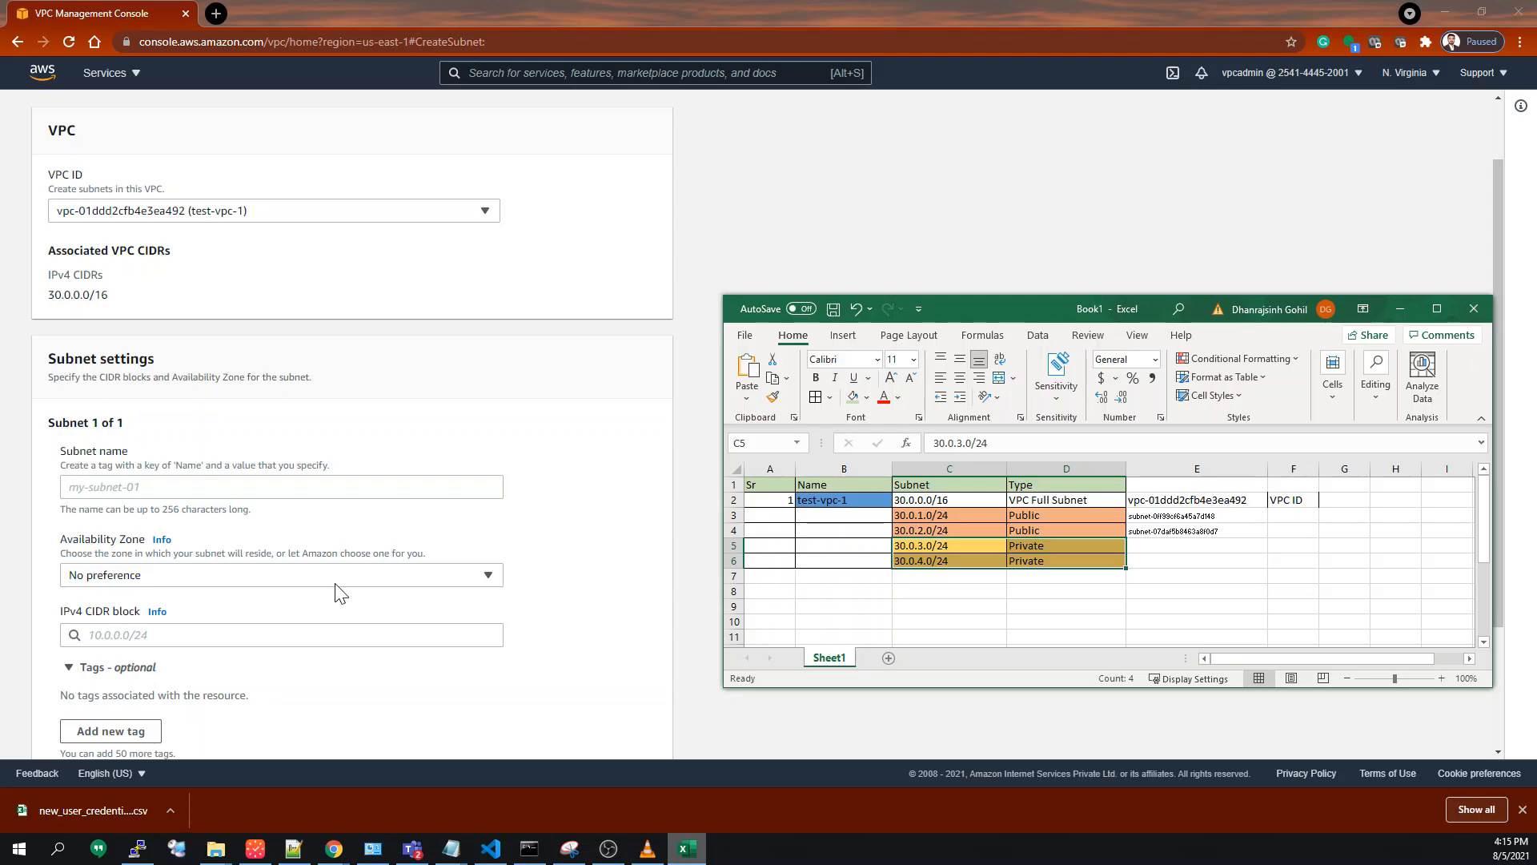
click(240, 486)
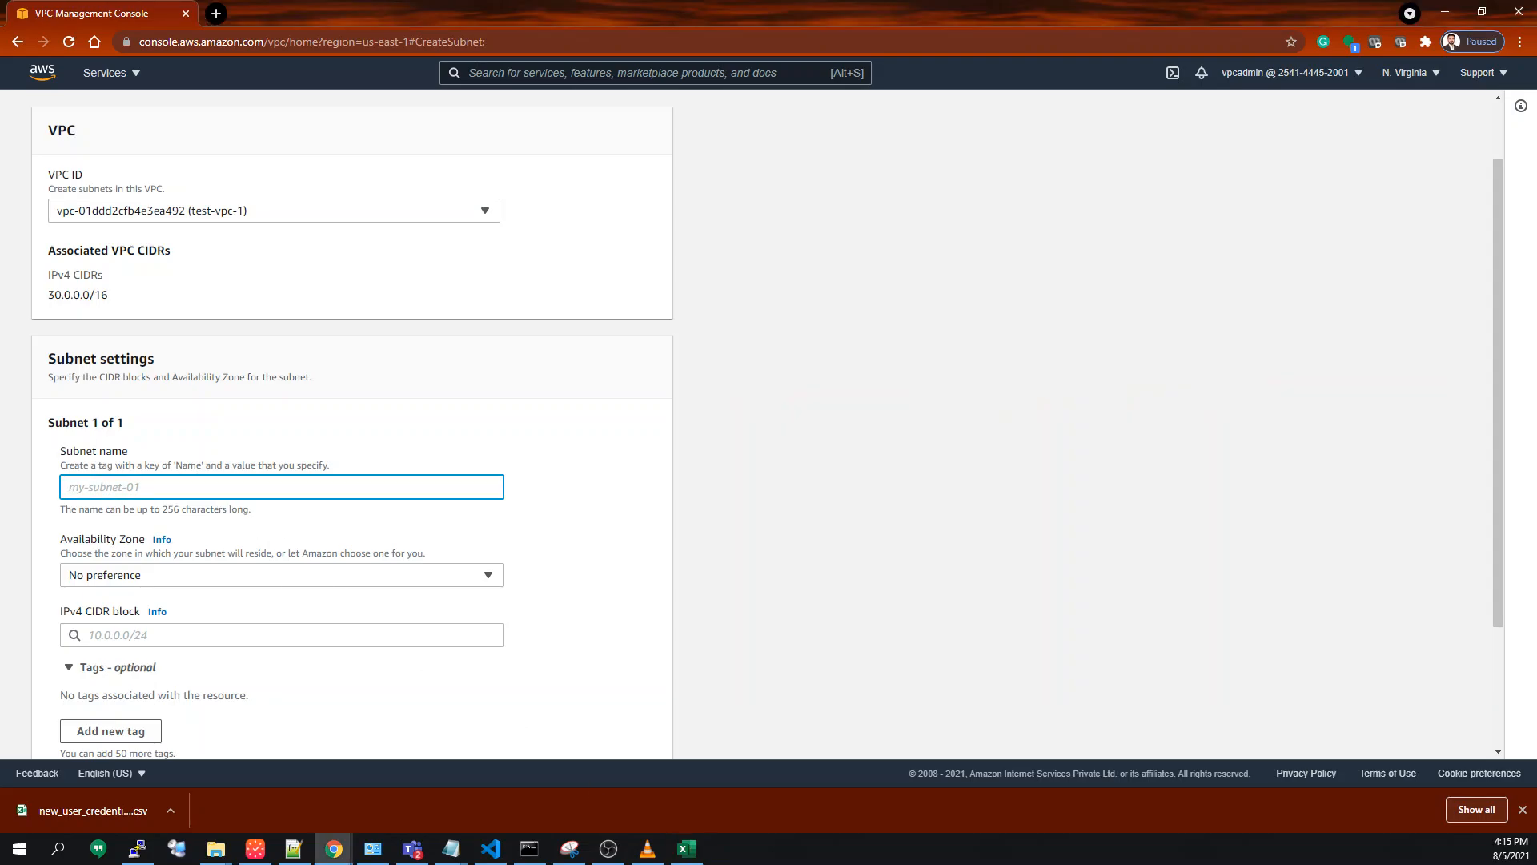
text(private-subnet-vpc-)
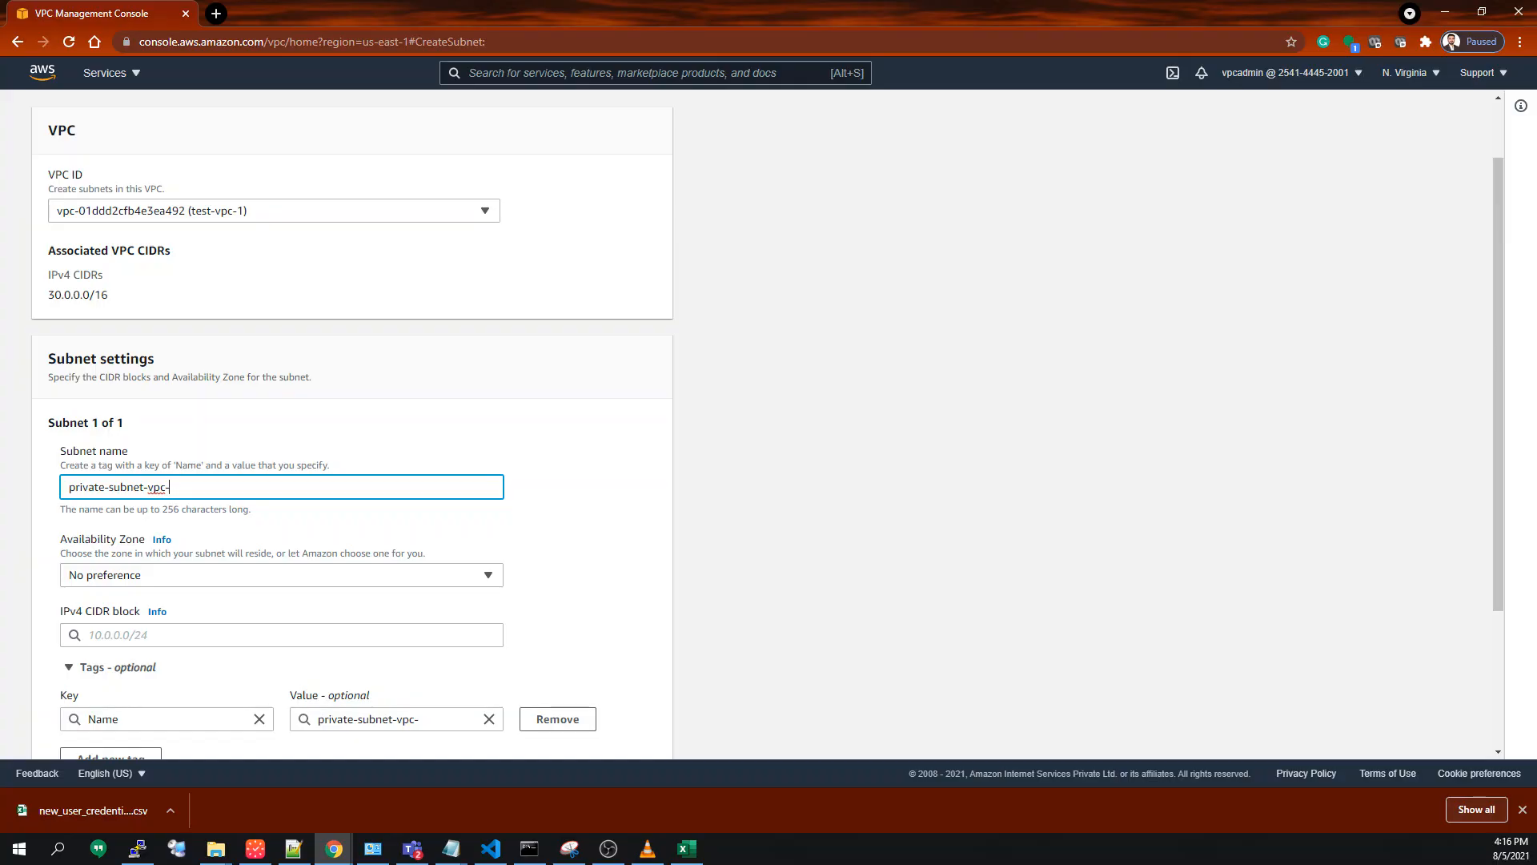
text(tetsd)
click(17, 43)
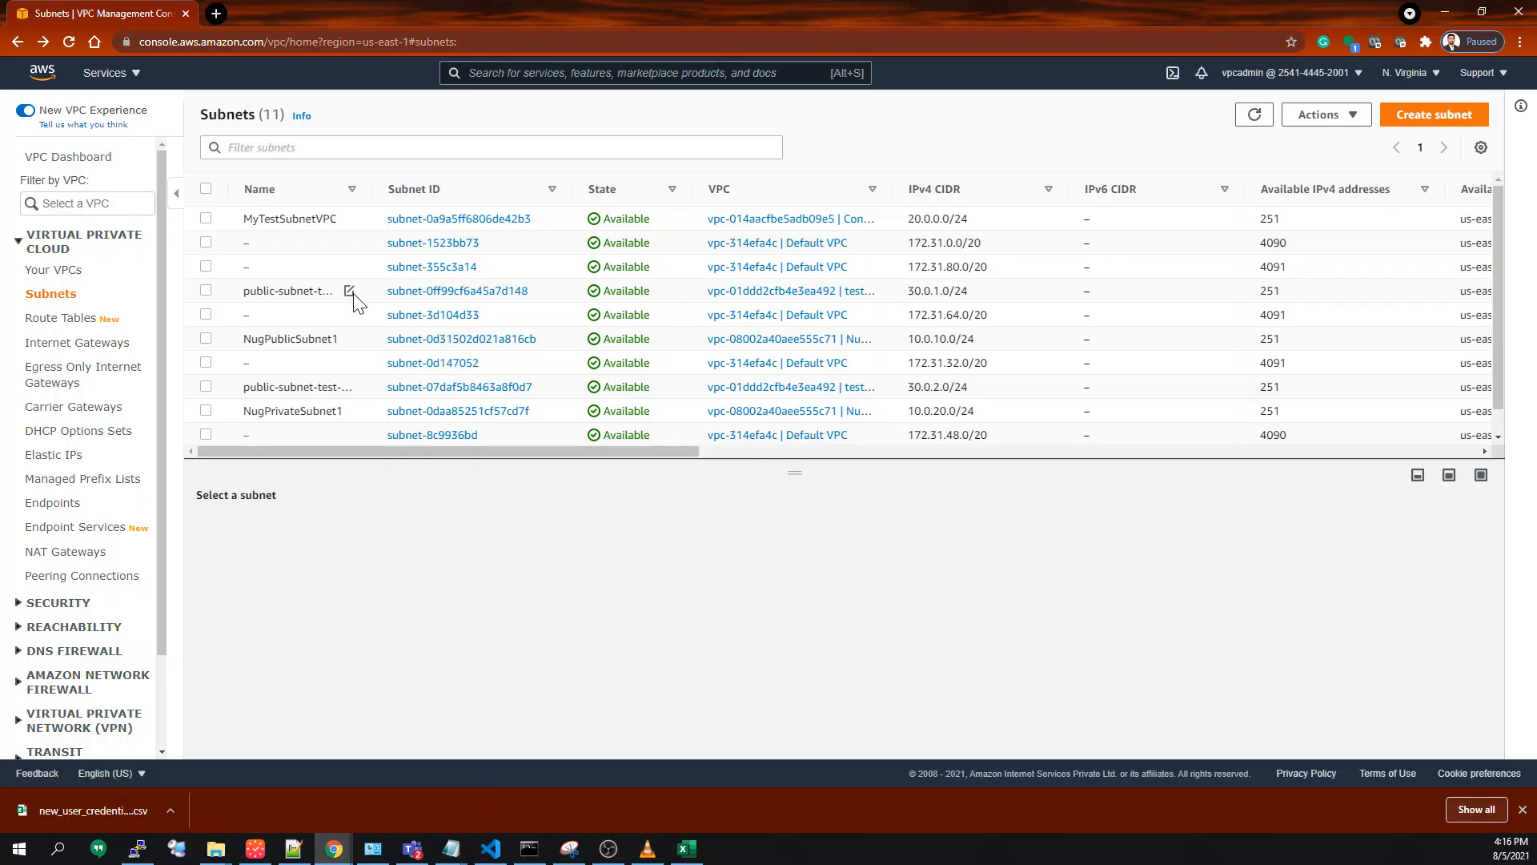
Look up the full name of public-subnet-test-vpc-1, and select cell G3 in the 30.0.1.0/24 row of the Excel subnet plan.
click(350, 292)
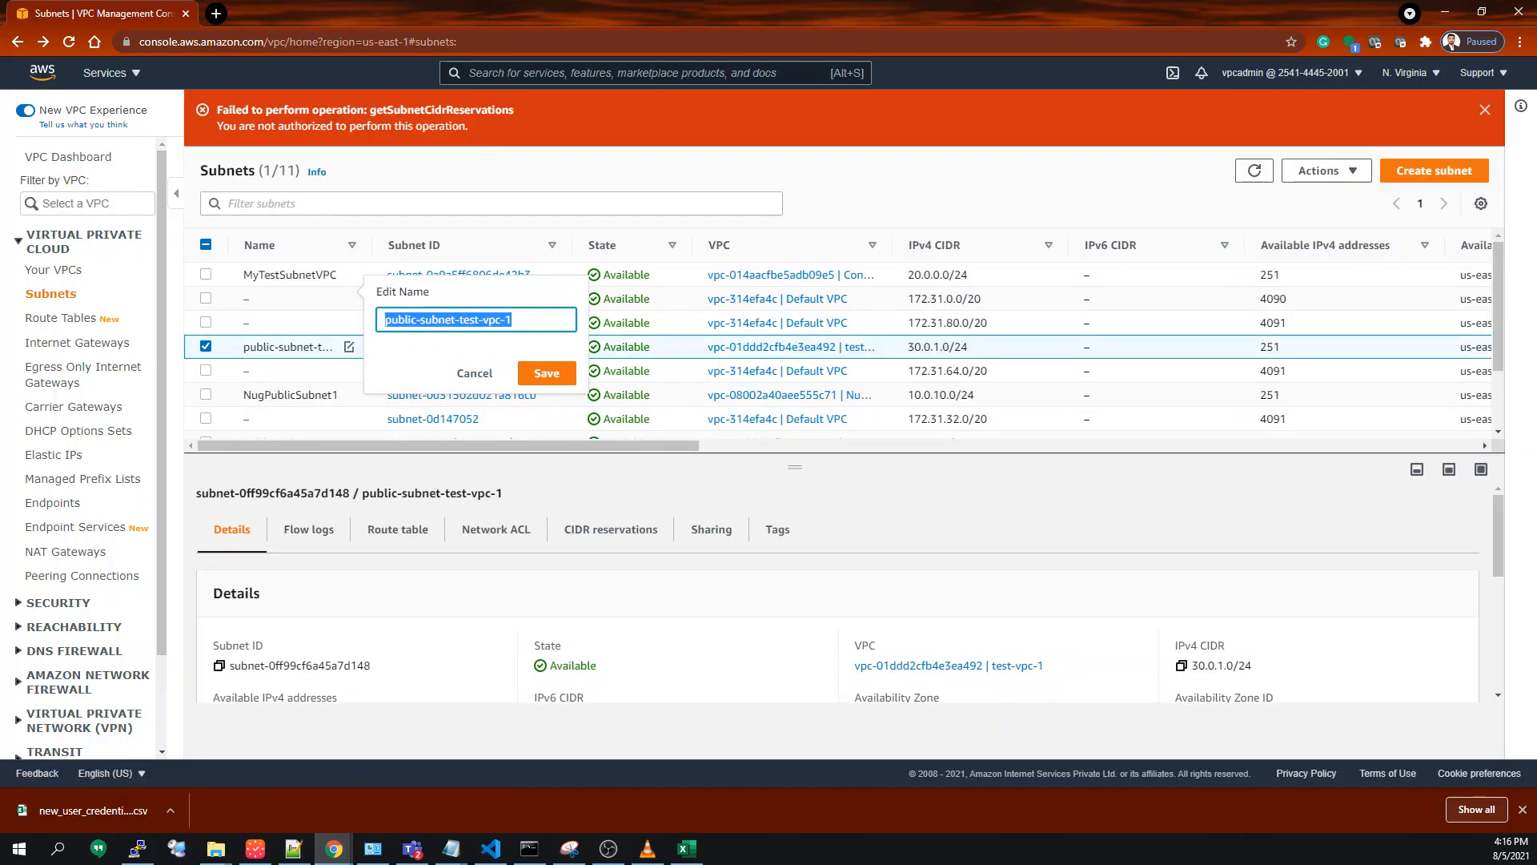
click(475, 373)
click(687, 847)
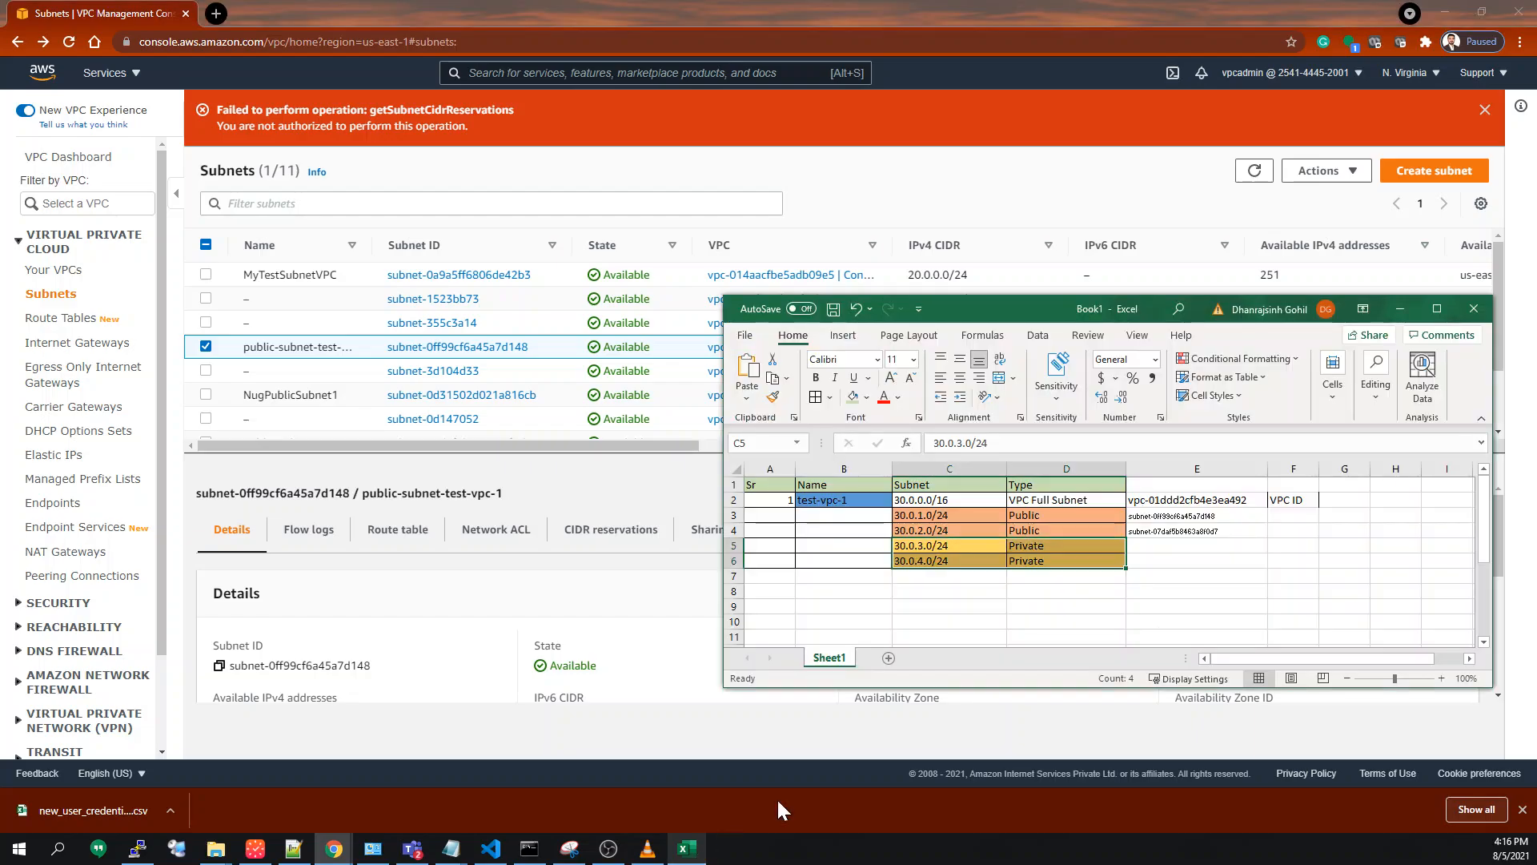
click(1277, 516)
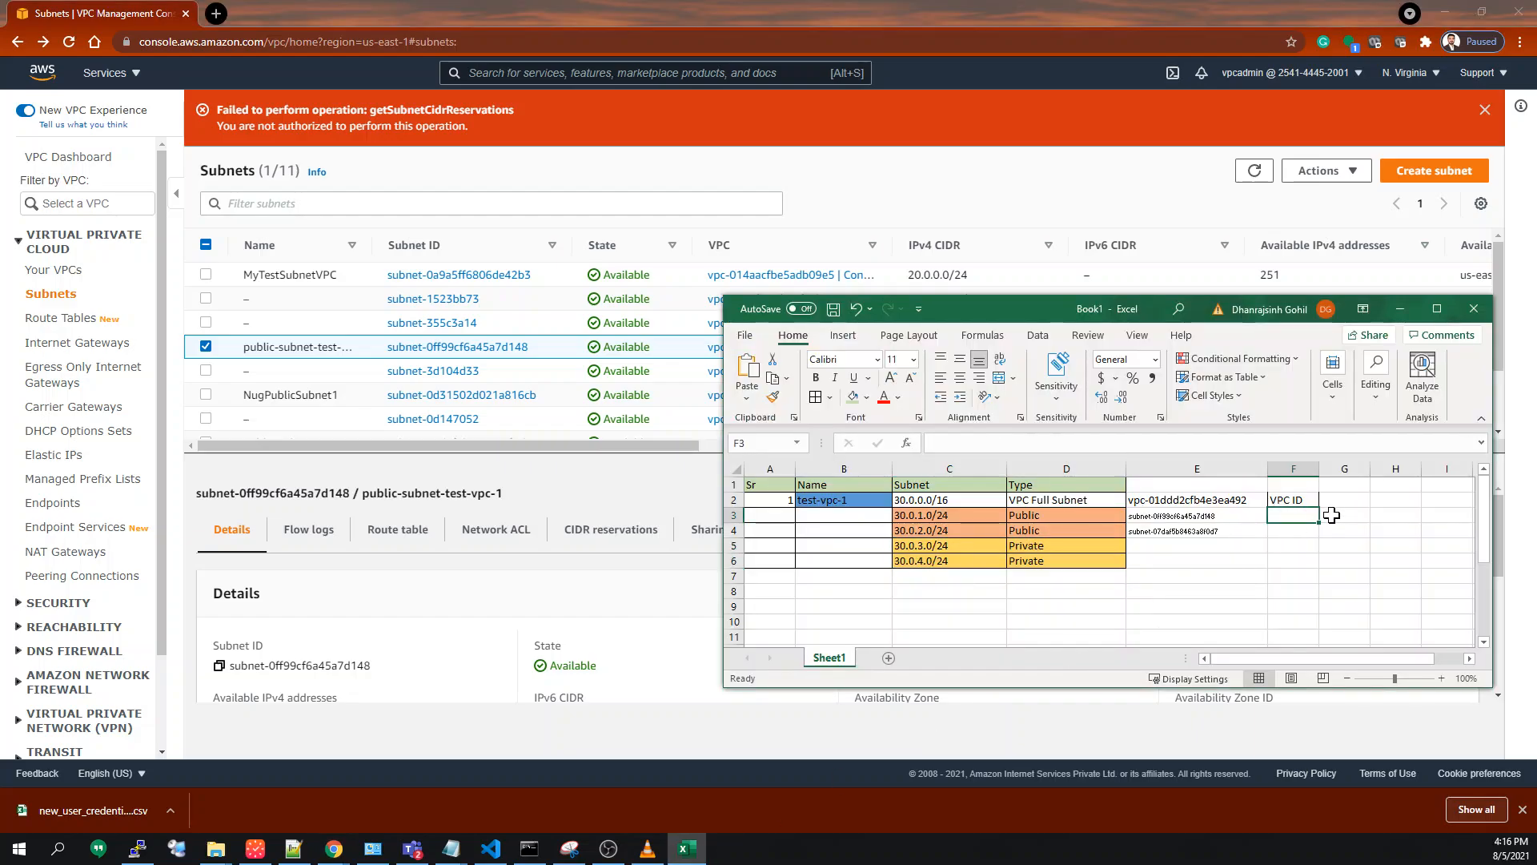
click(1335, 514)
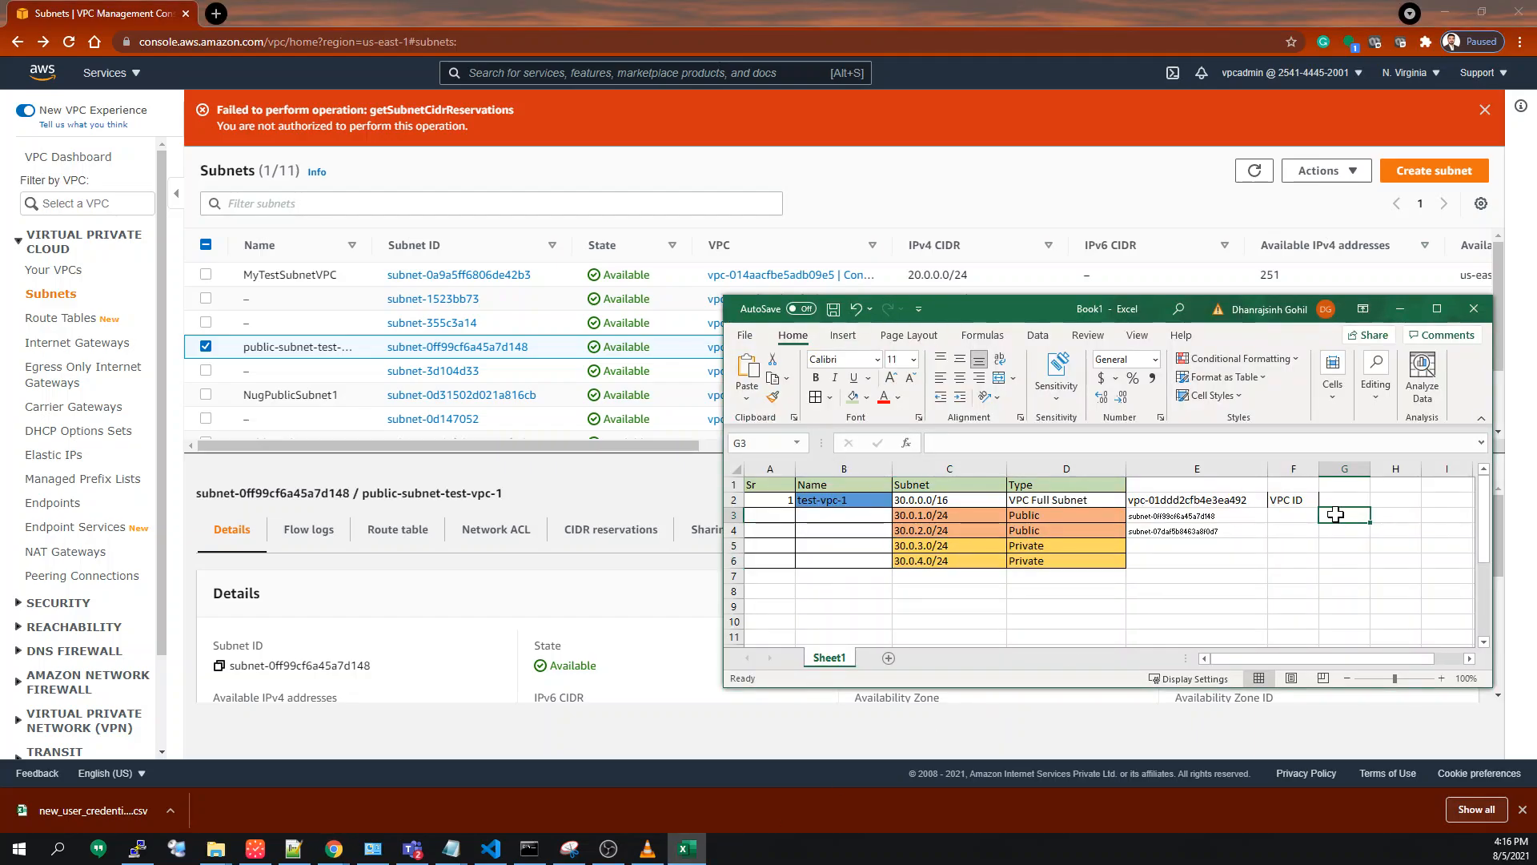